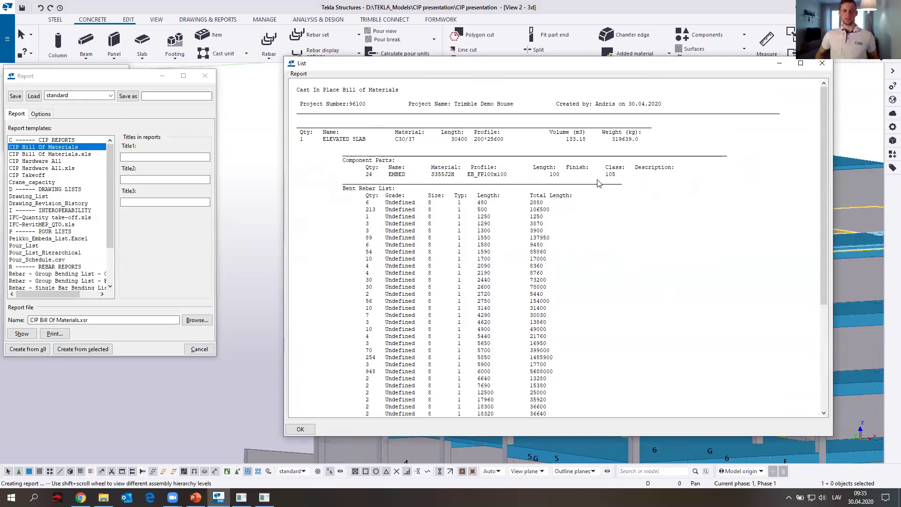
- Create a CIP Bill Of Materials report from all objects in the building's top two storeys, replacing the existing report file
left_click(822, 63)
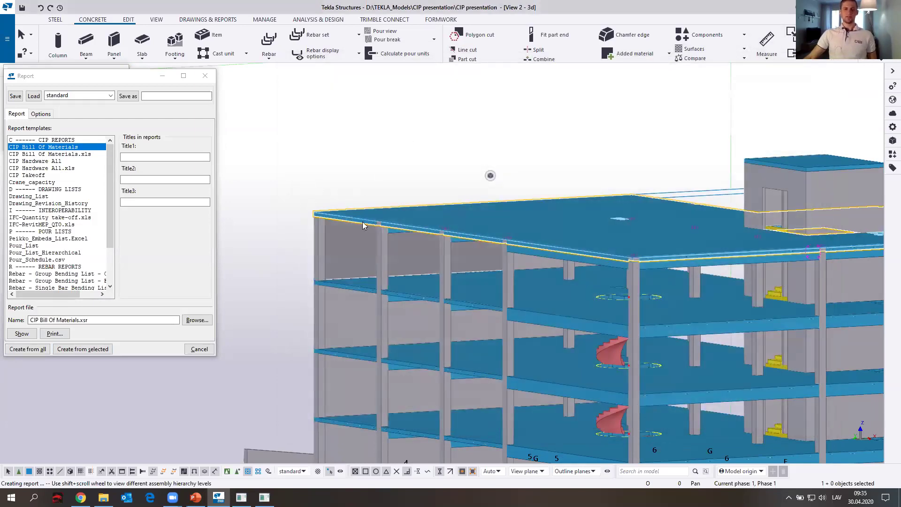
left_click(277, 205)
left_click_drag(266, 141, 425, 268)
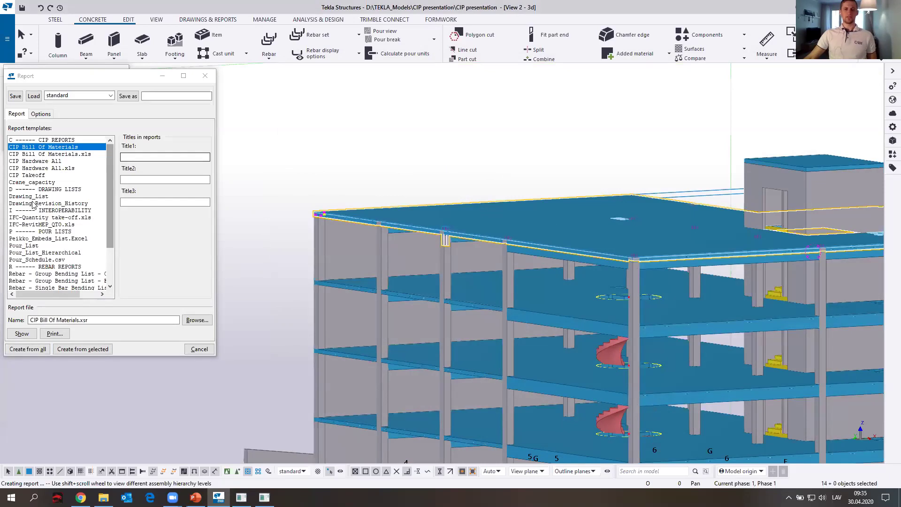
scroll(295, 170, "down", 3)
left_click_drag(275, 146, 781, 277)
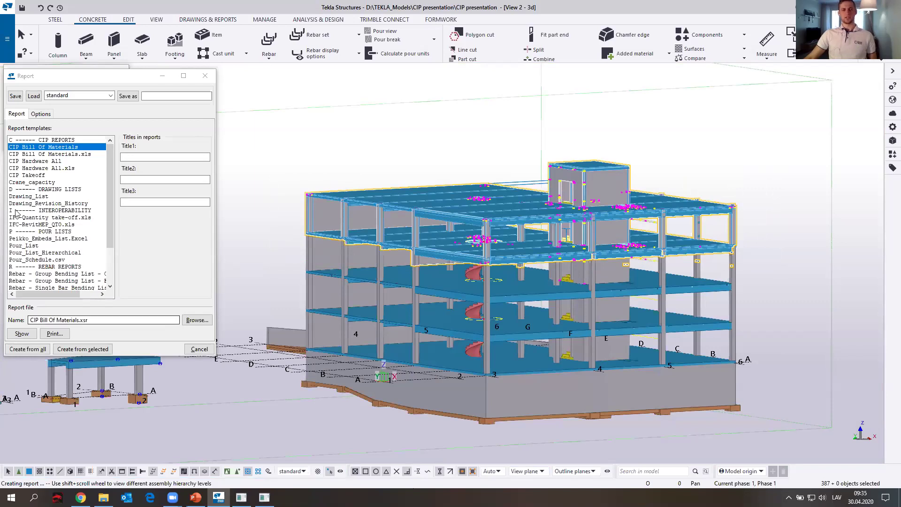
left_click(88, 353)
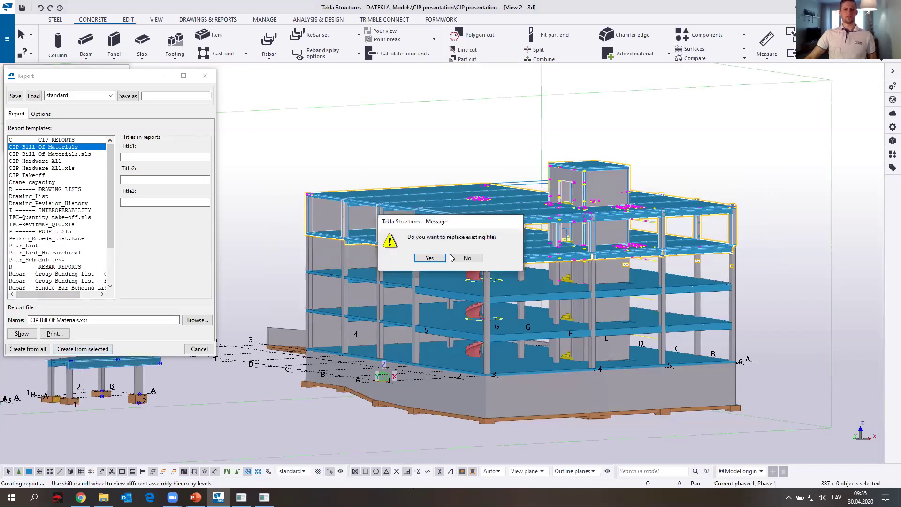
left_click(429, 259)
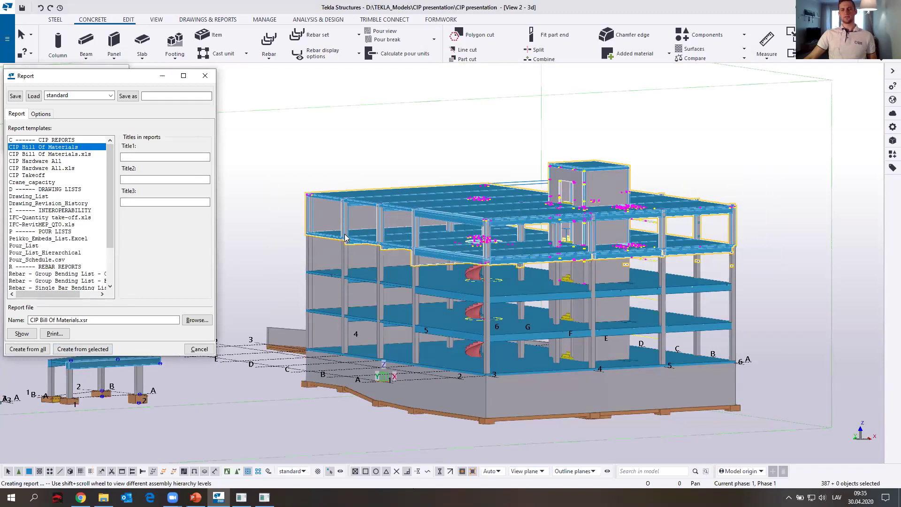
- Review the beam, column and bent rebar entries in the bill of materials, and close the list
scroll(421, 181, "down", 15)
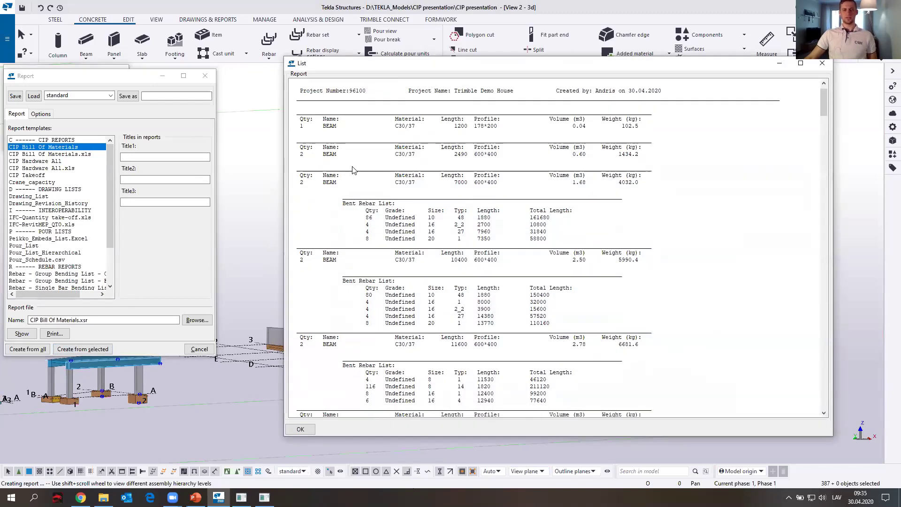
scroll(388, 195, "down", 2)
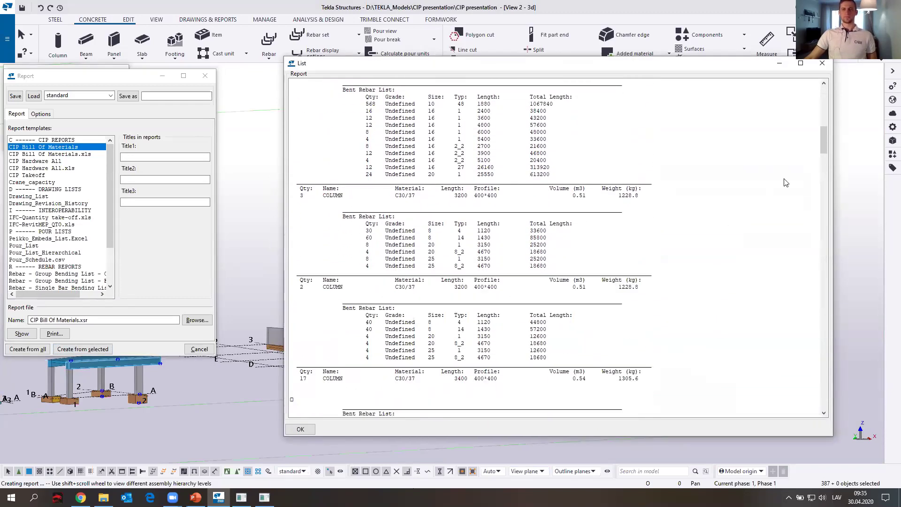
left_click_drag(822, 155, 823, 103)
left_click(824, 64)
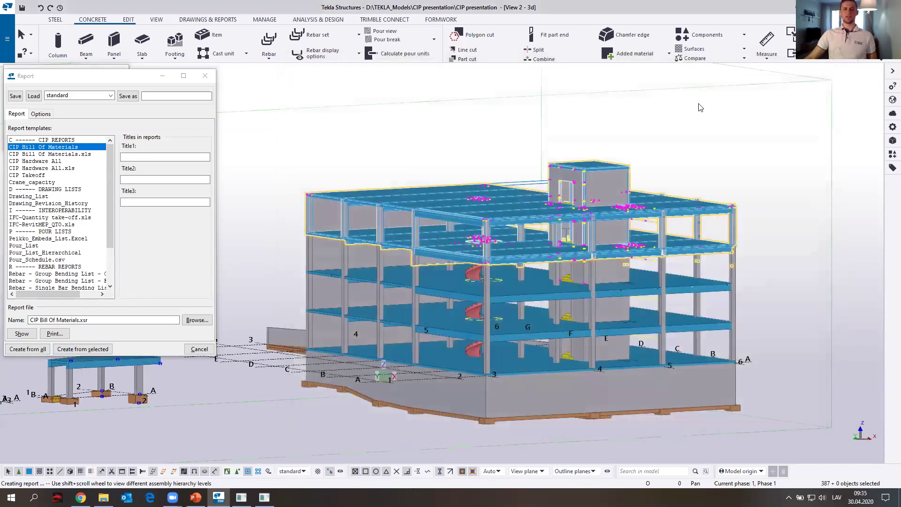
- Close the Report and Move - Linear dialogs and clear the object selection in the model
left_click(205, 75)
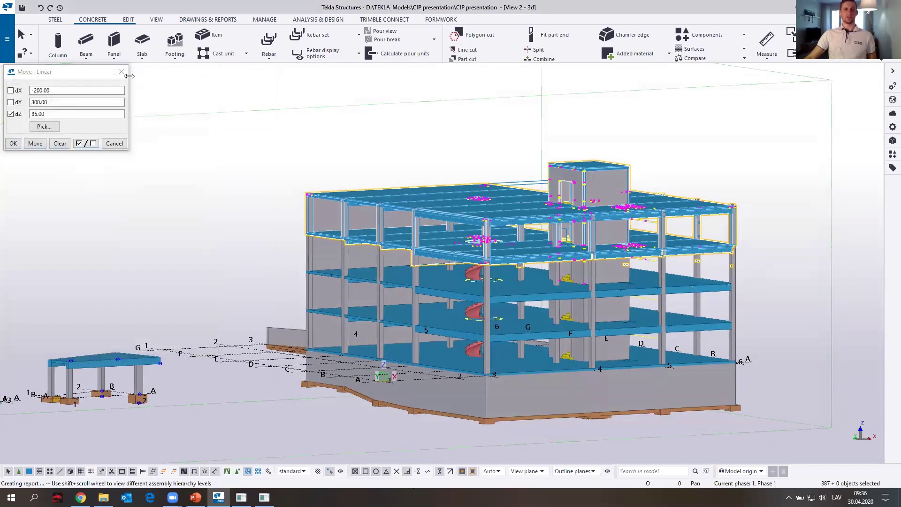
left_click(124, 69)
left_click(308, 93)
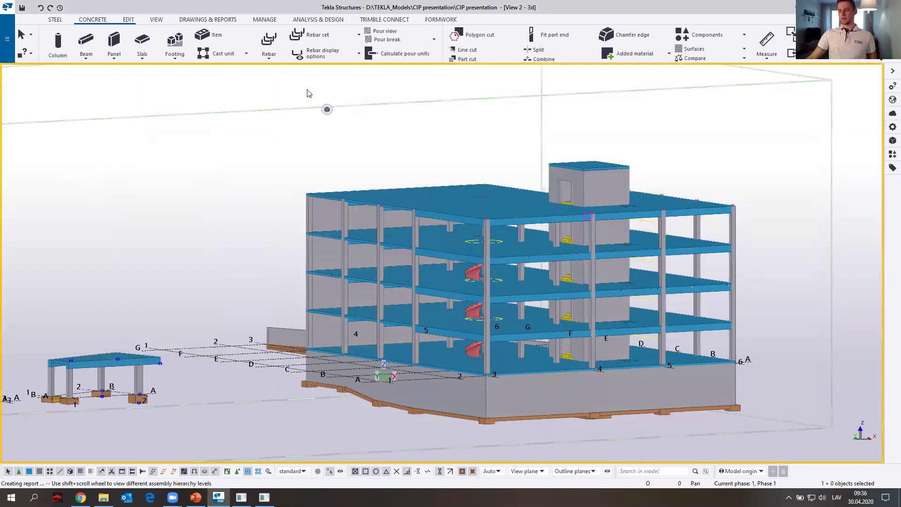
- Open Organizer and synchronize it with the model
left_click(263, 20)
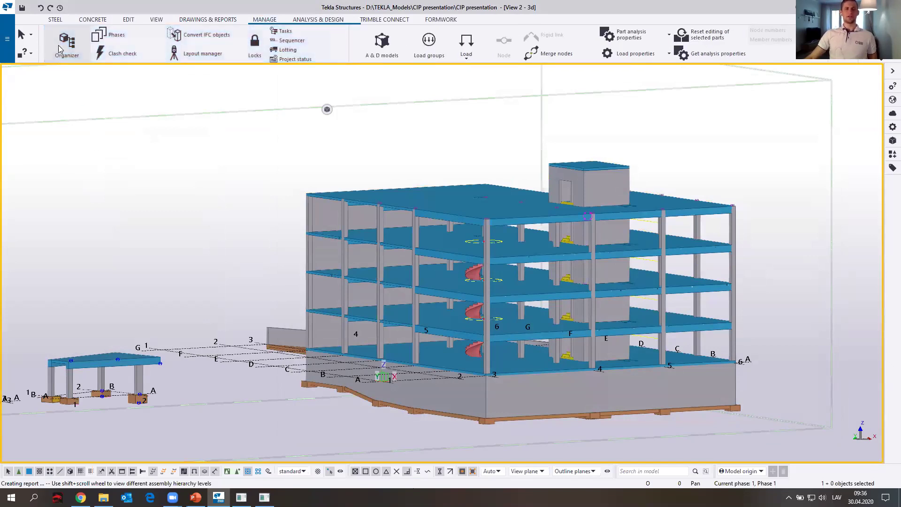
left_click(67, 44)
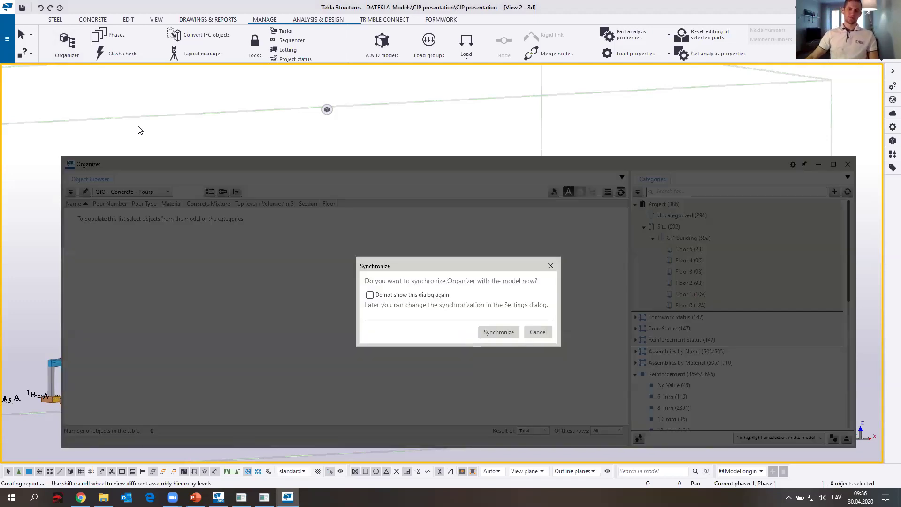
left_click(499, 332)
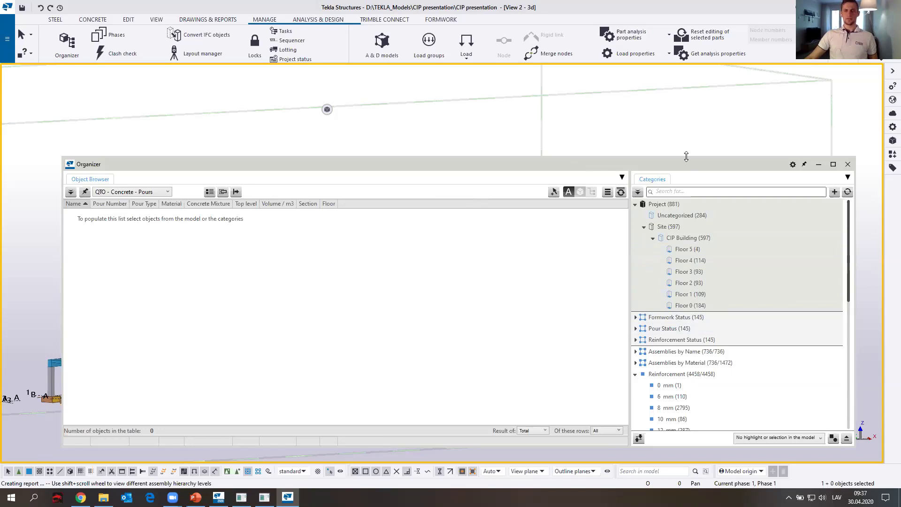
- Shrink Organizer to uncover the model, set it to highlight objects in the model, and choose the CIP Building's Floor 3 category
left_click_drag(687, 156, 687, 275)
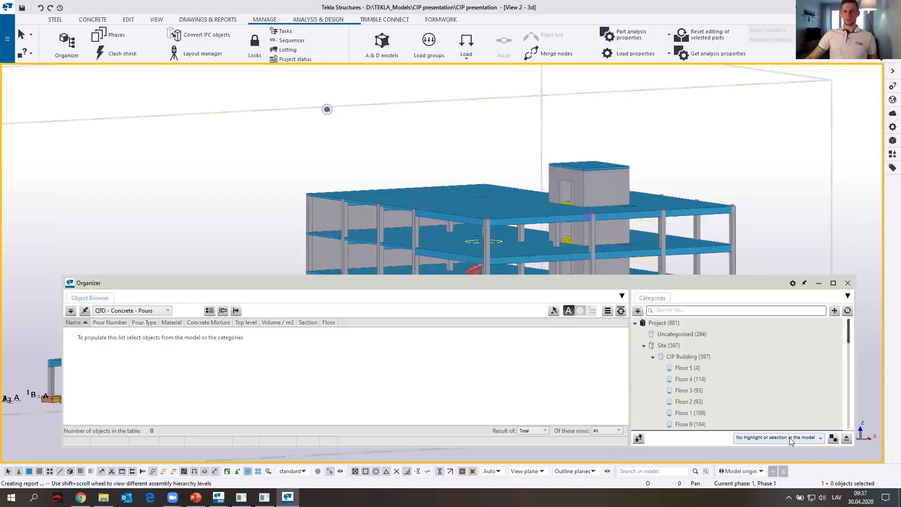
left_click(791, 438)
left_click(780, 453)
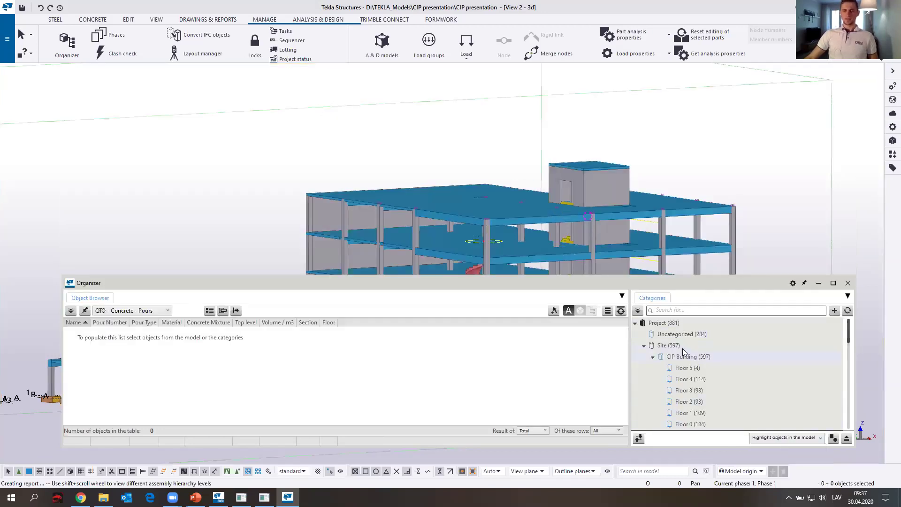
left_click(703, 389)
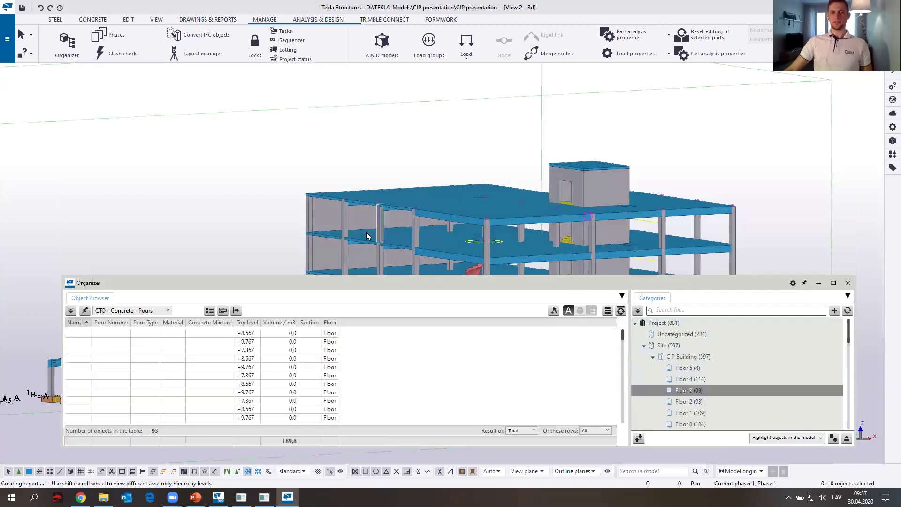
- Switch the 3D model to the pour view
middle_click_drag(328, 219, 309, 144)
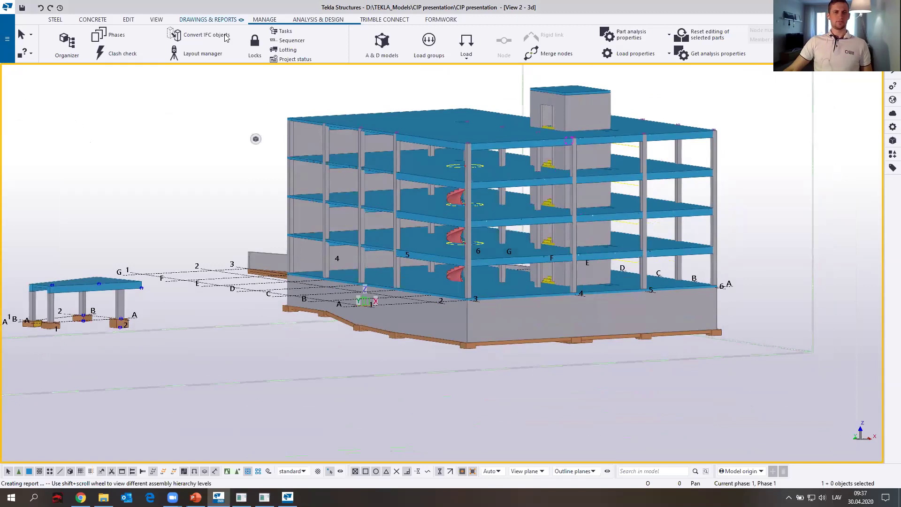
left_click(101, 20)
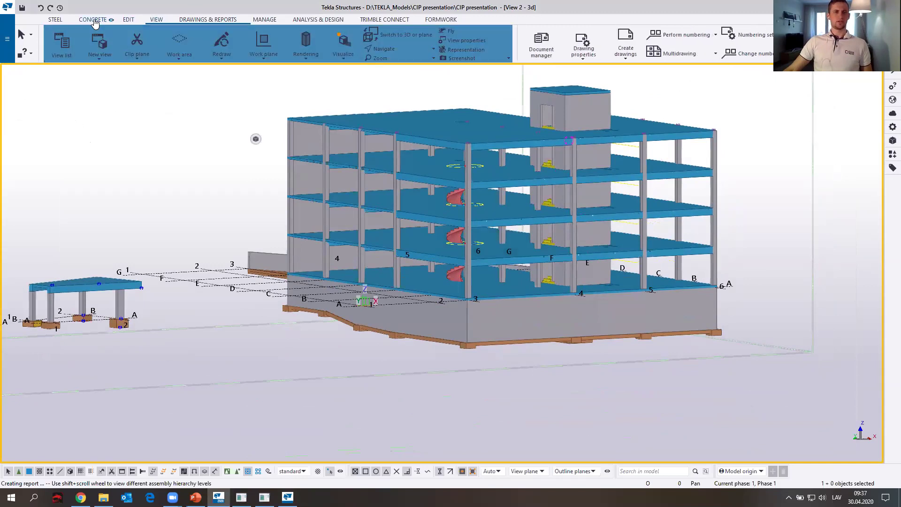
left_click(384, 31)
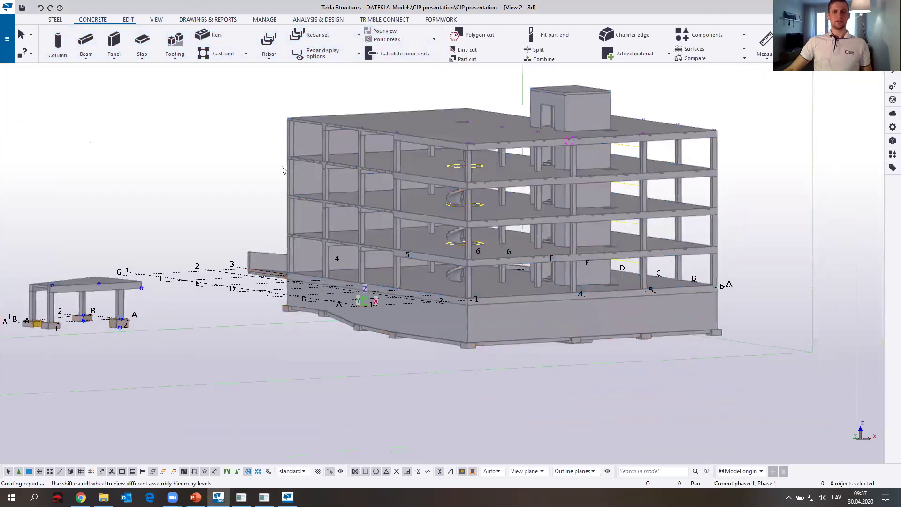
middle_click_drag(659, 118, 611, 195)
left_click(401, 382)
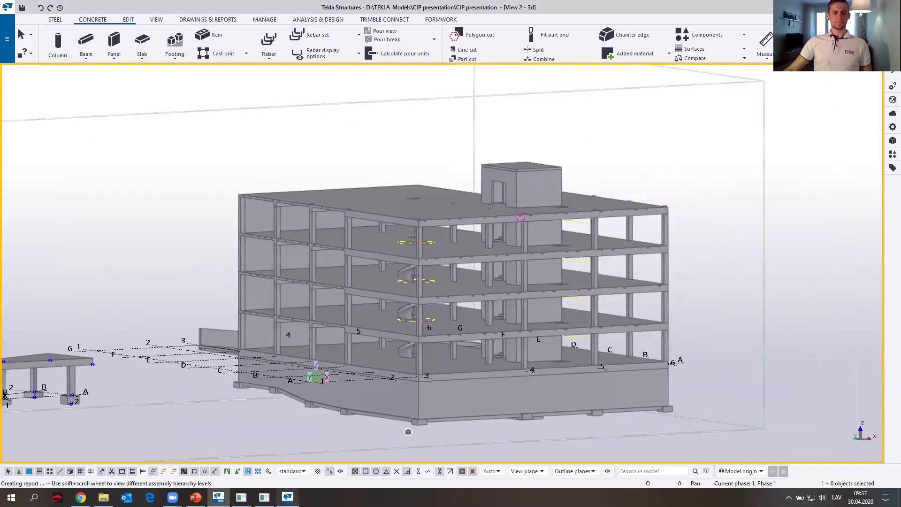
- Bring Organizer back, highlight the Floor 4 category in the model, and examine its slab and columns up close
left_click(287, 497)
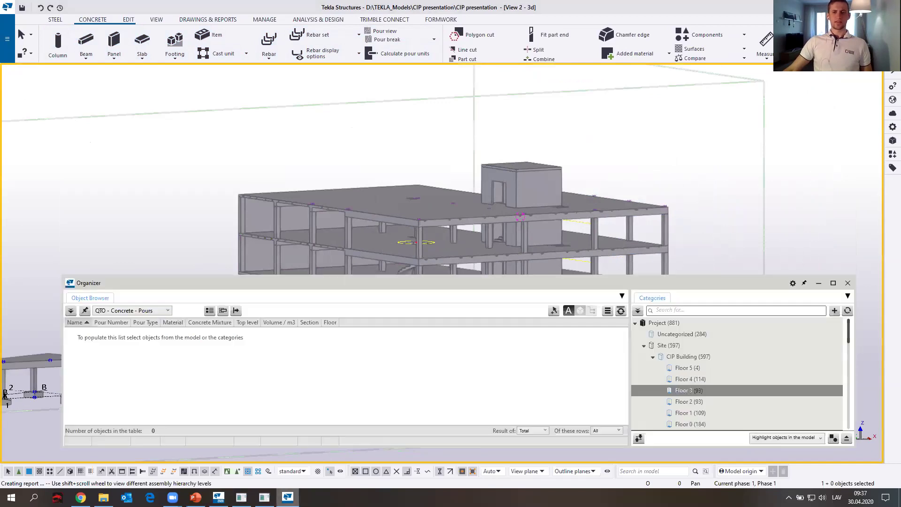
left_click(695, 379)
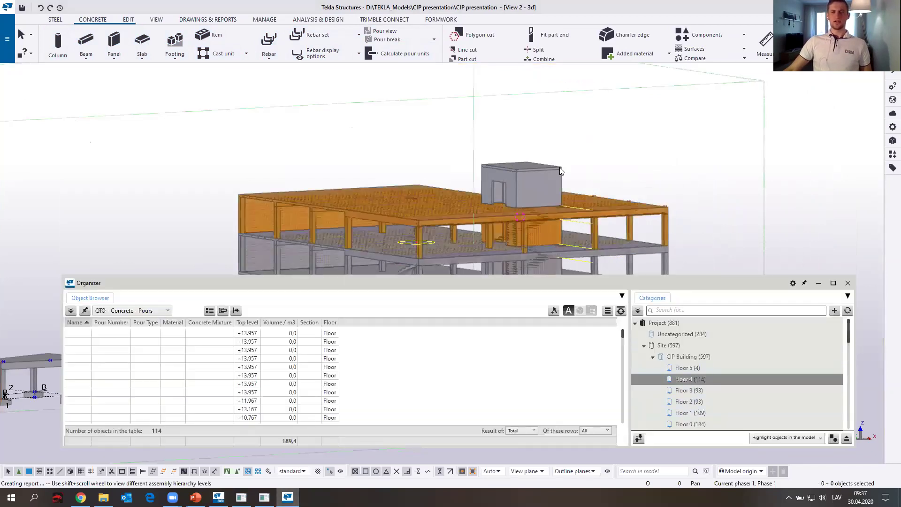
scroll(242, 210, "up", 5)
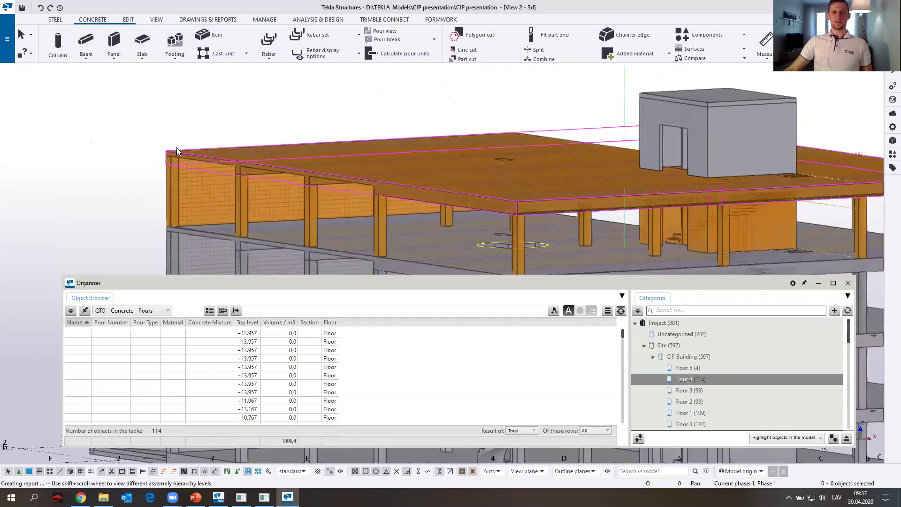
scroll(176, 150, "down", 5)
scroll(587, 169, "up", 8)
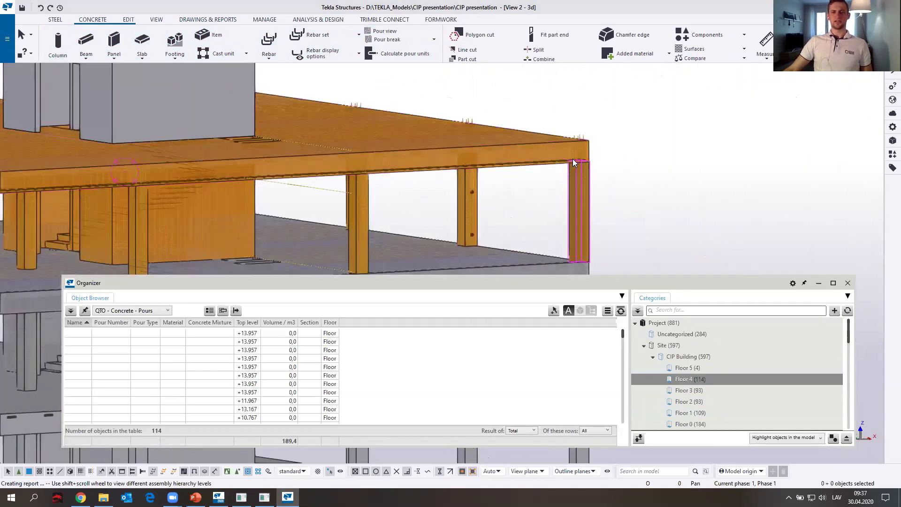
scroll(574, 162, "up", 4)
scroll(620, 130, "down", 5)
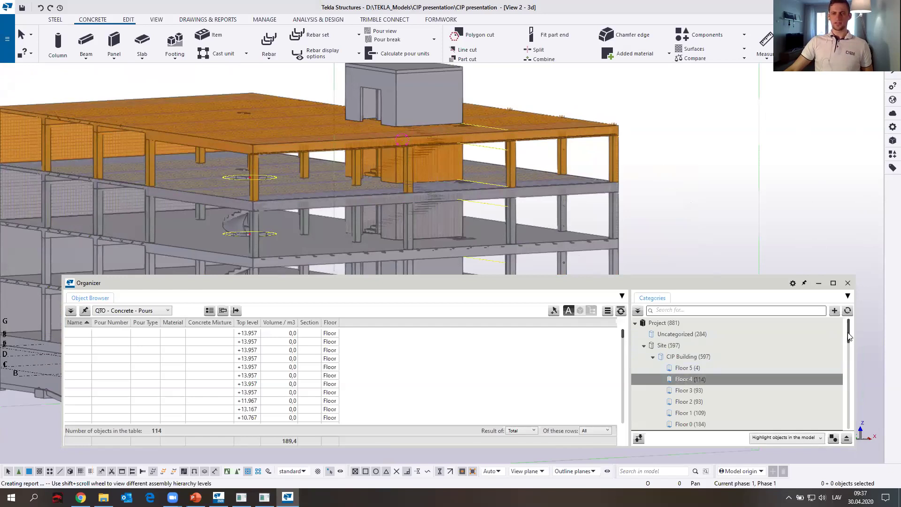
- List the Parts by Name category in the Object Browser and group its rows by the Name property
left_click_drag(849, 339, 854, 389)
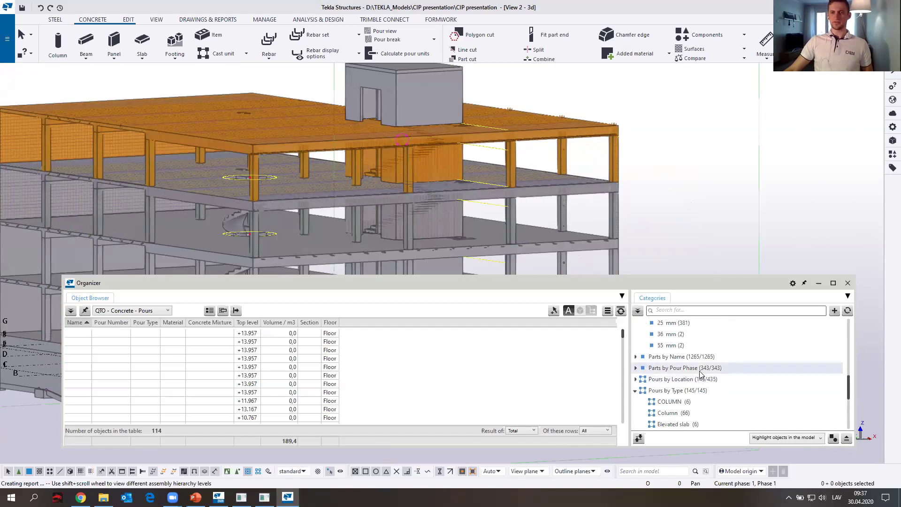
left_click(665, 360)
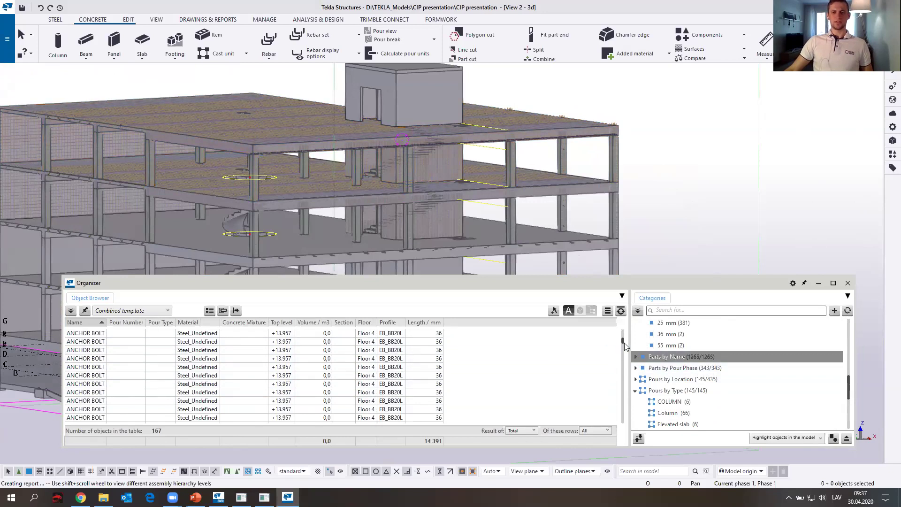
left_click_drag(624, 344, 621, 411)
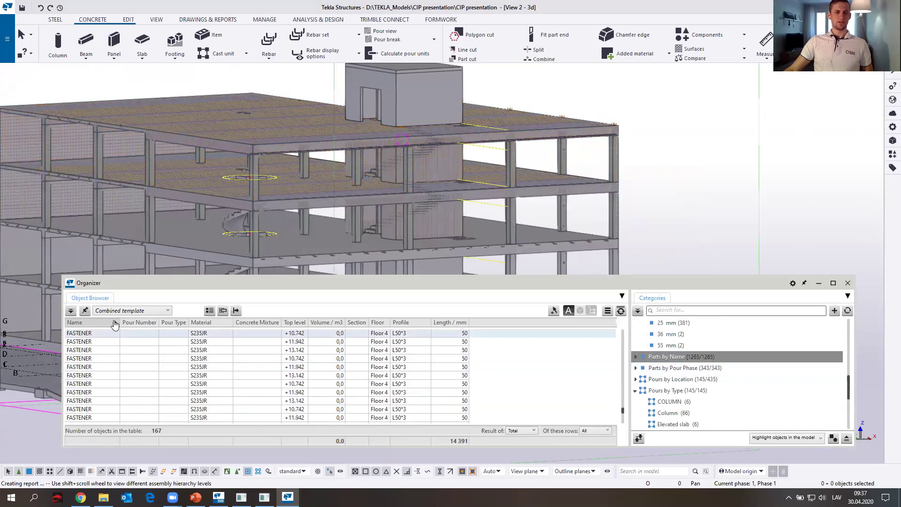
left_click(209, 311)
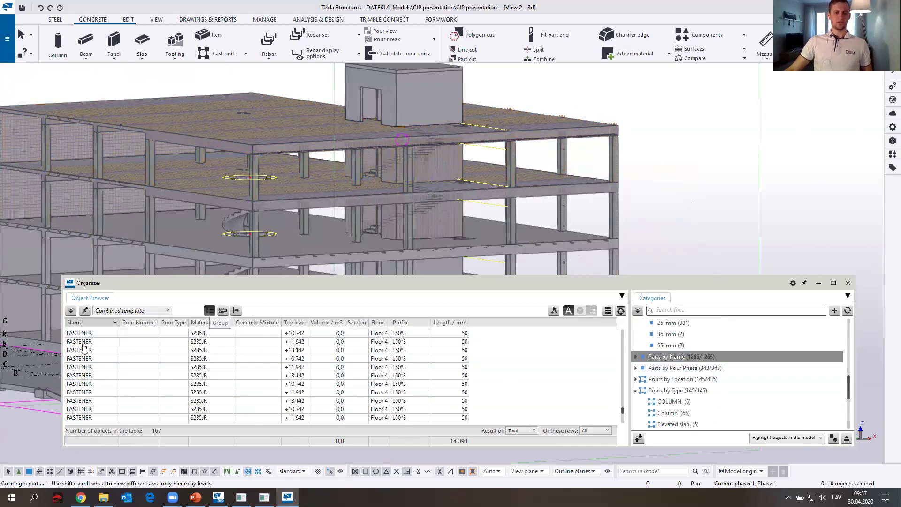
left_click_drag(84, 344, 108, 329)
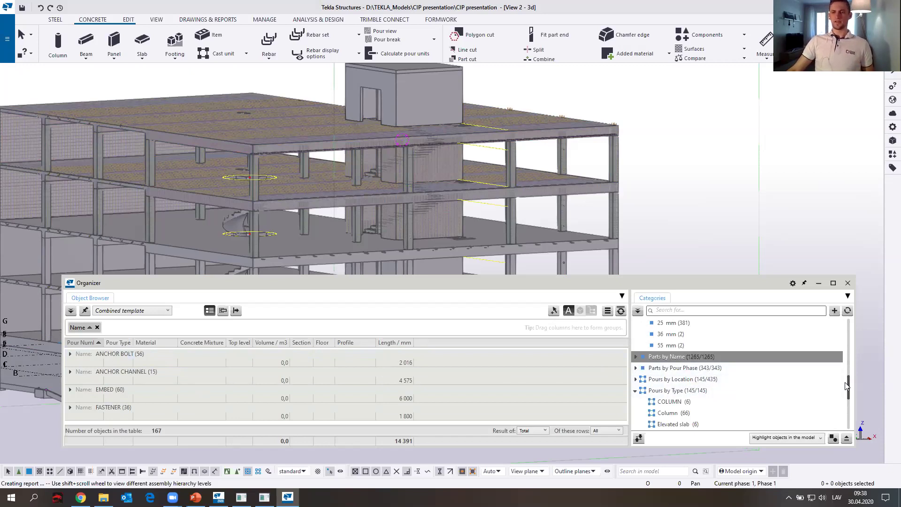
- Examine the quantities of the 12 mm, 10 mm, 20 mm and 25 mm bars under the Reinforcement category
left_click_drag(850, 390, 863, 363)
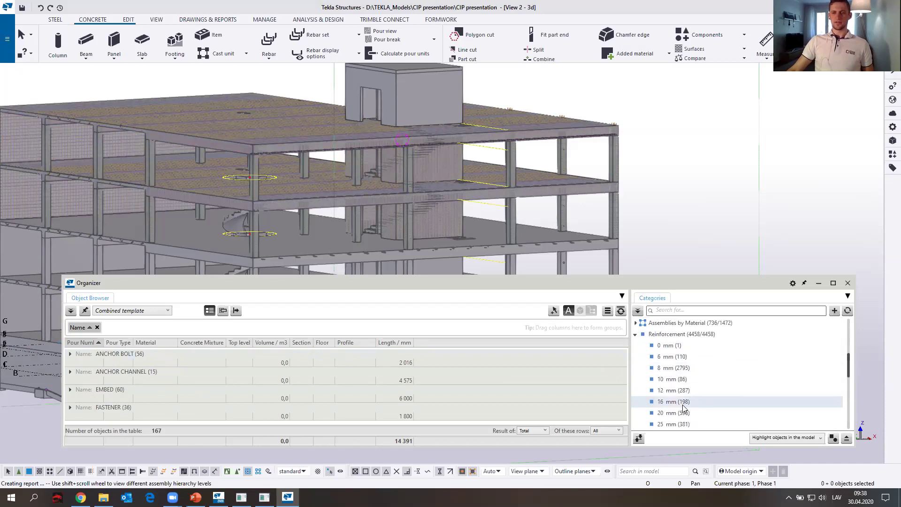
left_click(687, 390)
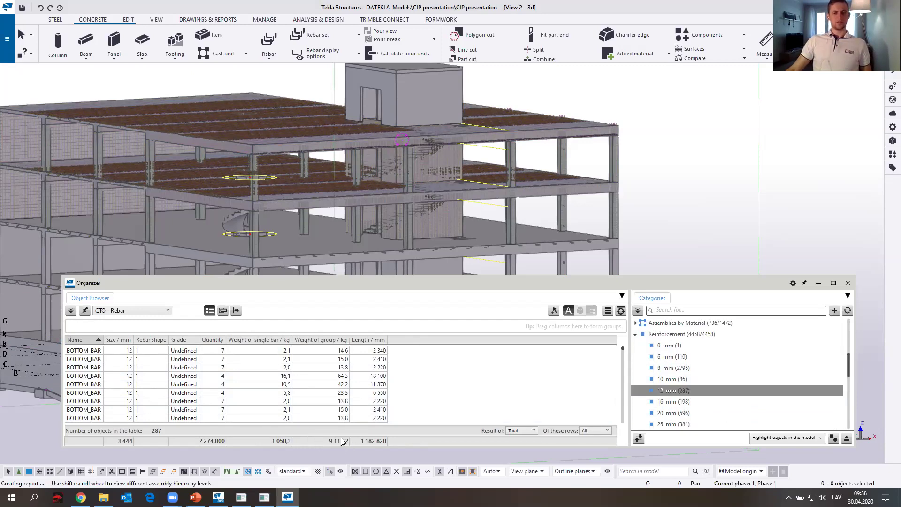
left_click(686, 380)
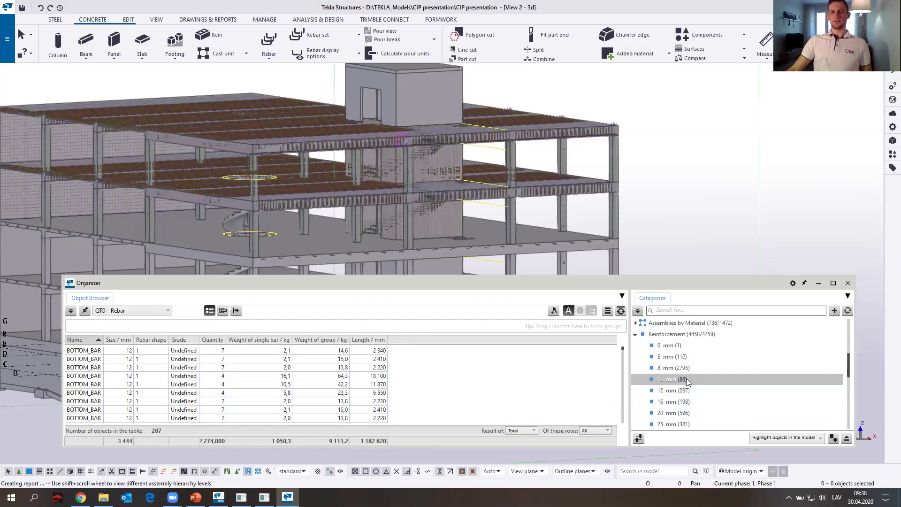
left_click(676, 413)
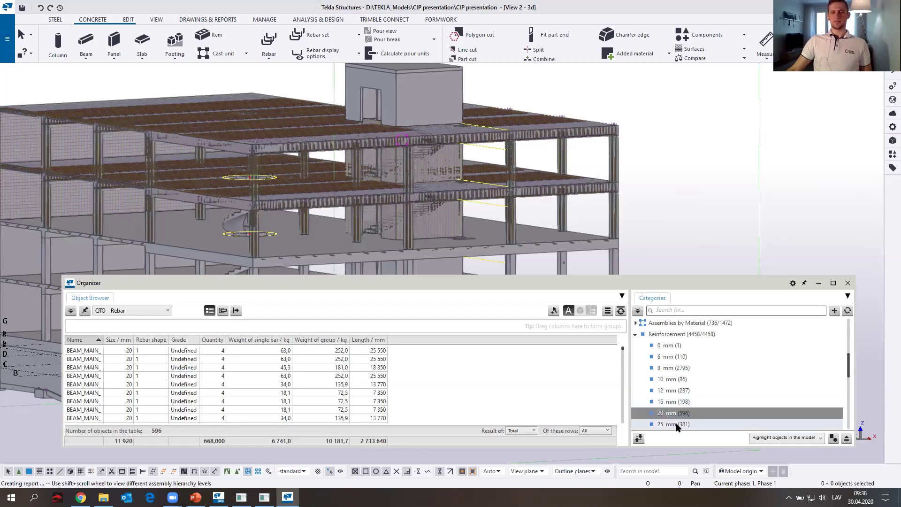
left_click(677, 424)
scroll(681, 394, "down", 3)
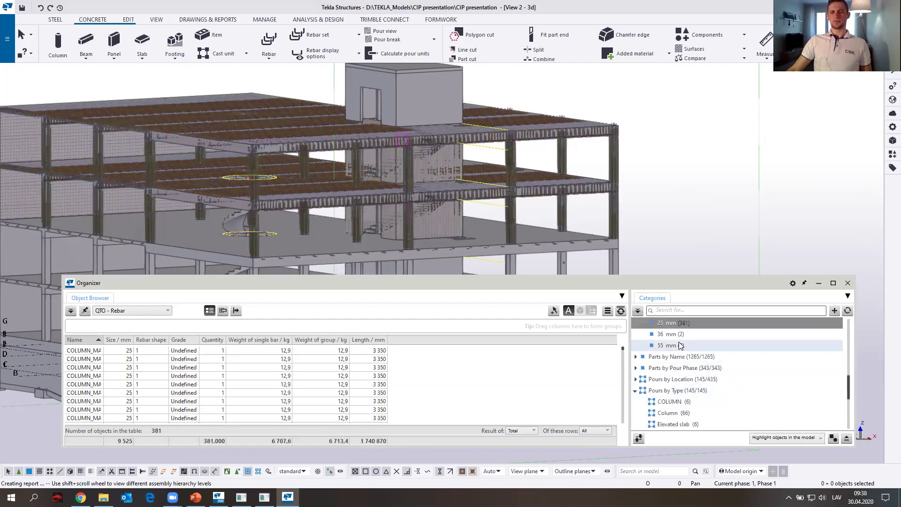
- Examine the 36 mm bars with the Workflow - Reinforcement property template, and close Organizer
left_click(681, 346)
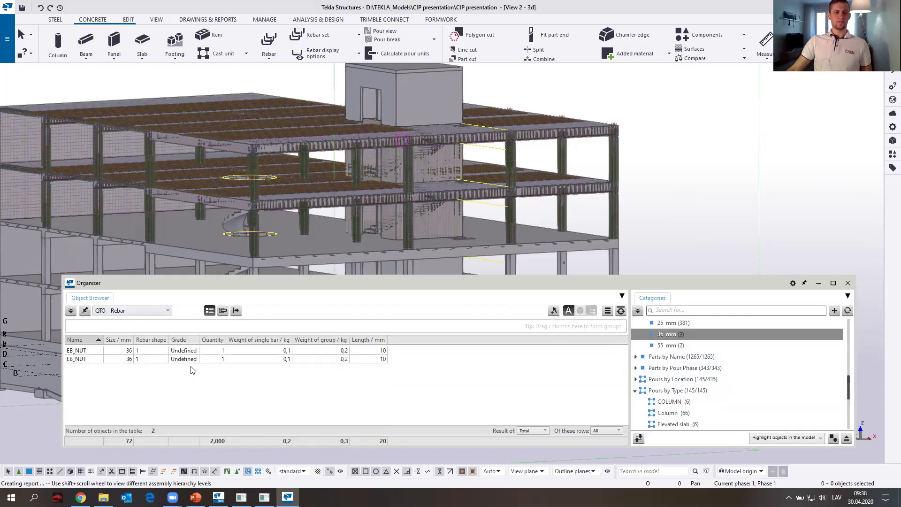
left_click(168, 311)
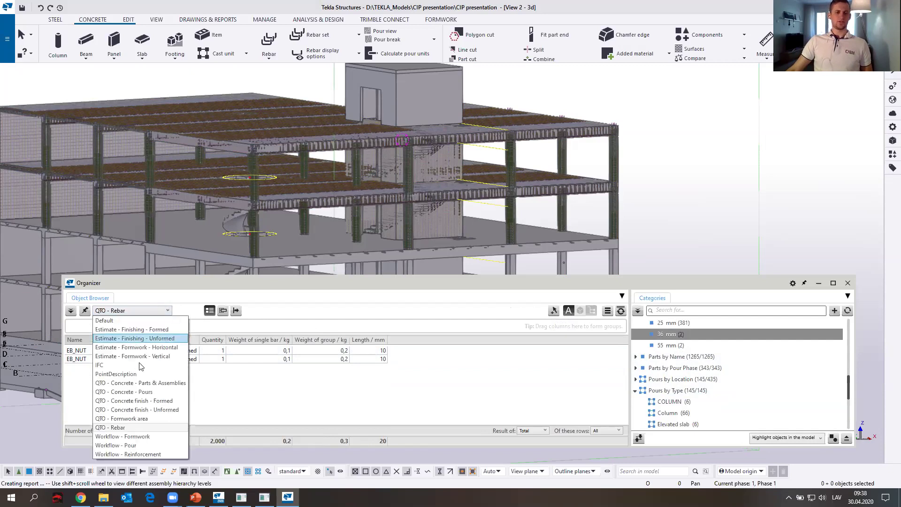
left_click(151, 455)
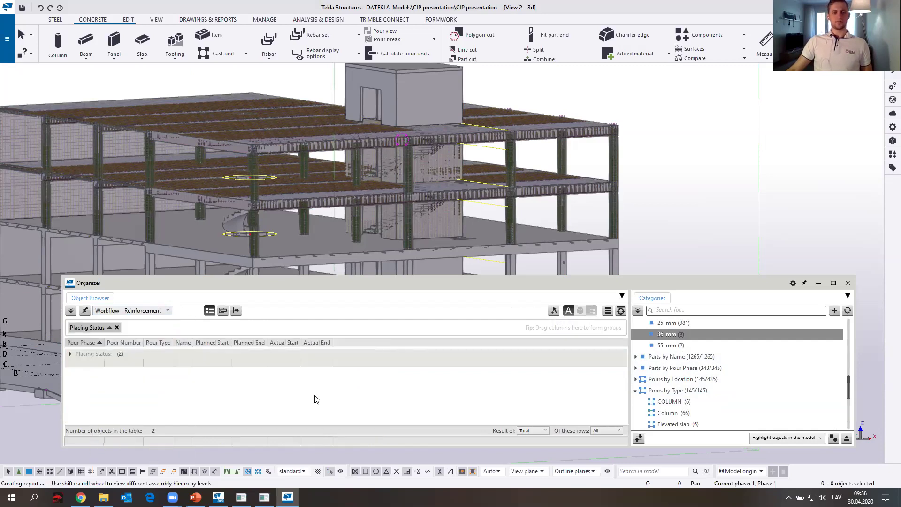
left_click(71, 355)
left_click(71, 355)
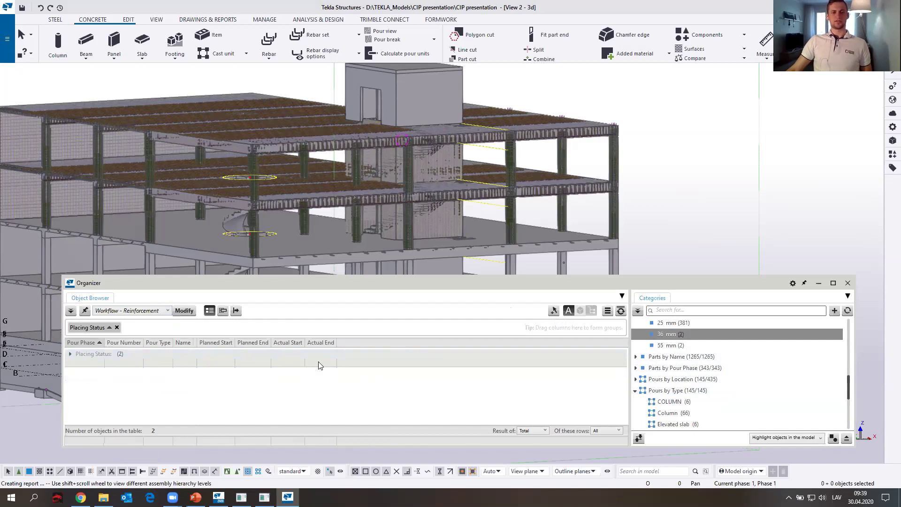
left_click(165, 312)
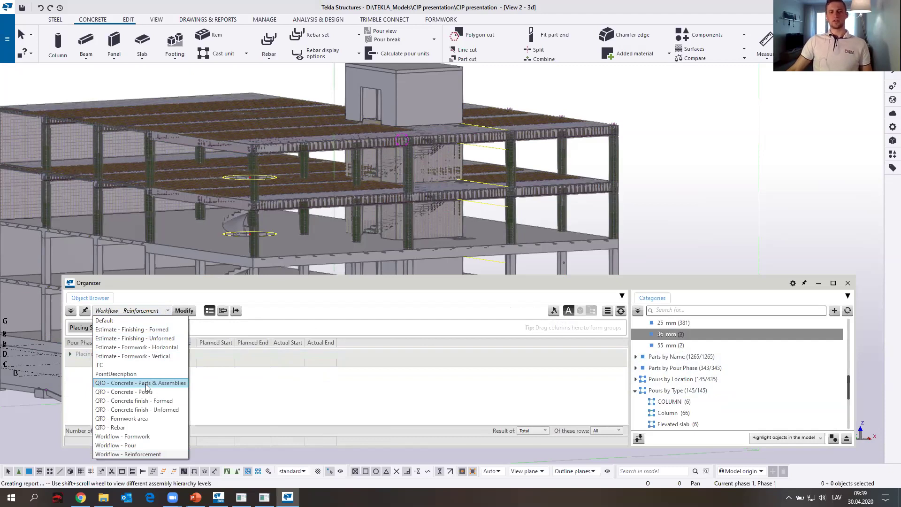
left_click(310, 305)
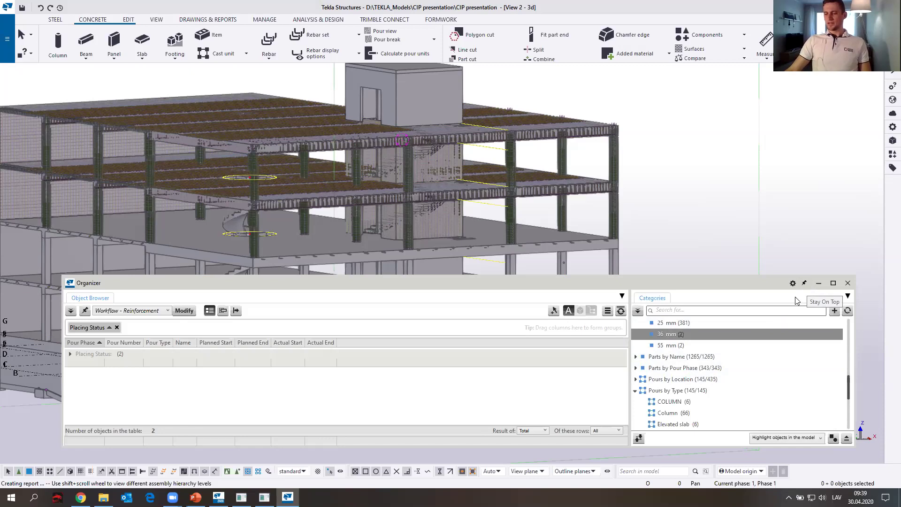
left_click(848, 282)
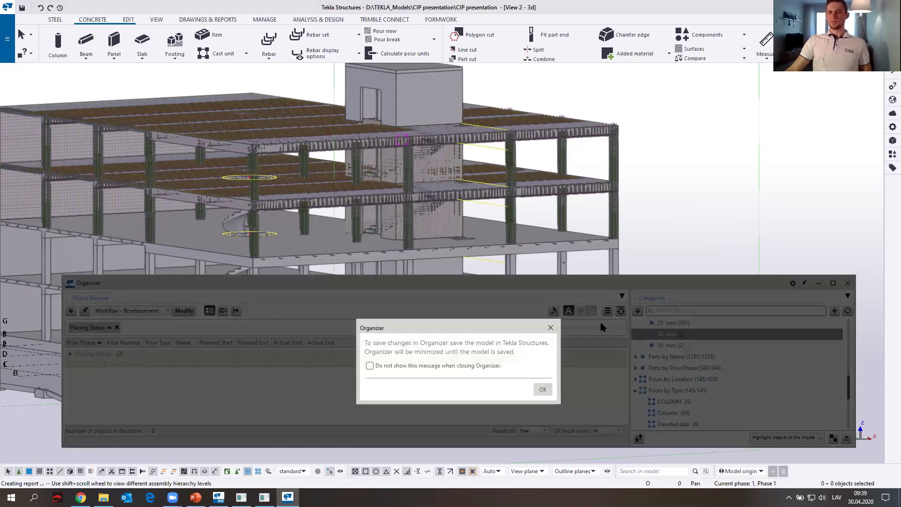
left_click(543, 389)
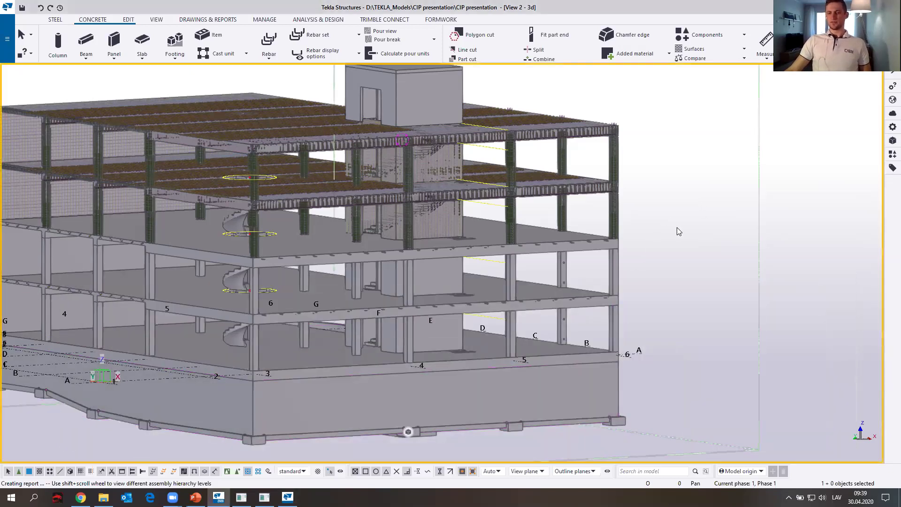
- Examine the small trapezoidal slab structure with columns and footings beside the main building
scroll(672, 227, "down", 8)
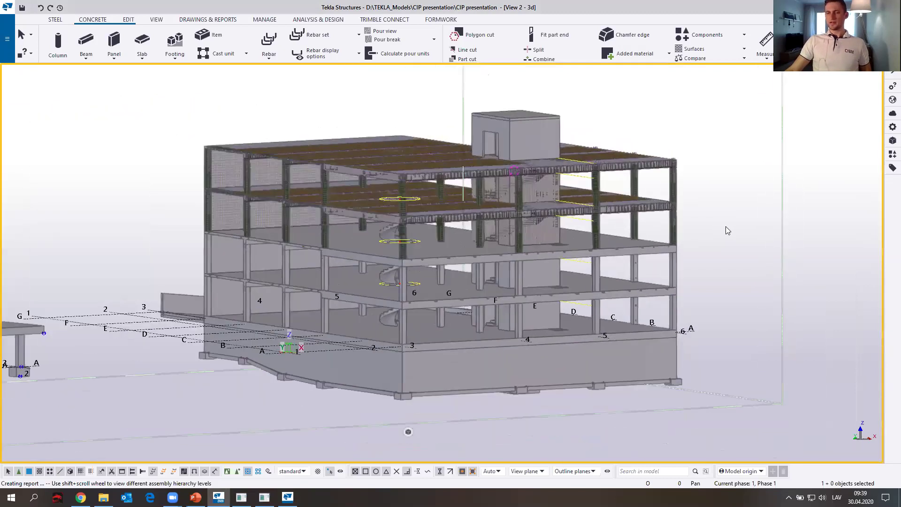
middle_click_drag(563, 235, 586, 193, "ctrl")
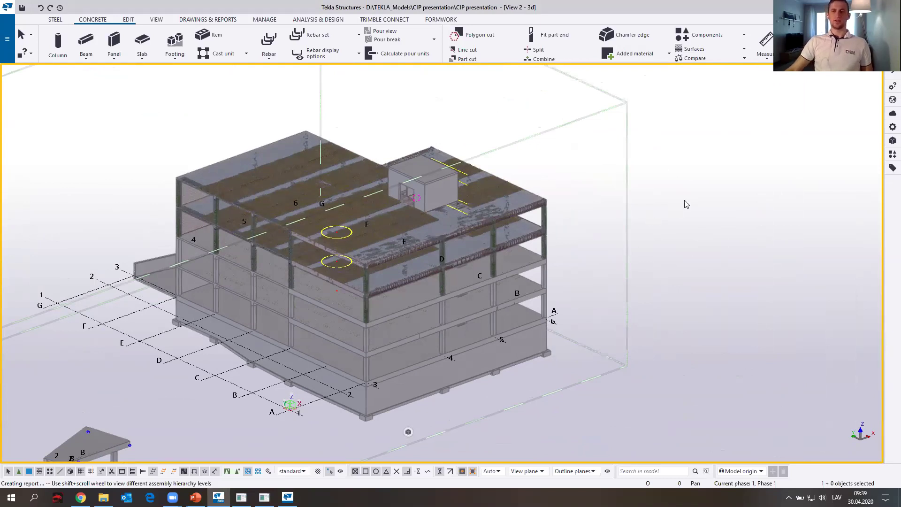
scroll(634, 225, "down", 5)
scroll(470, 234, "up", 6)
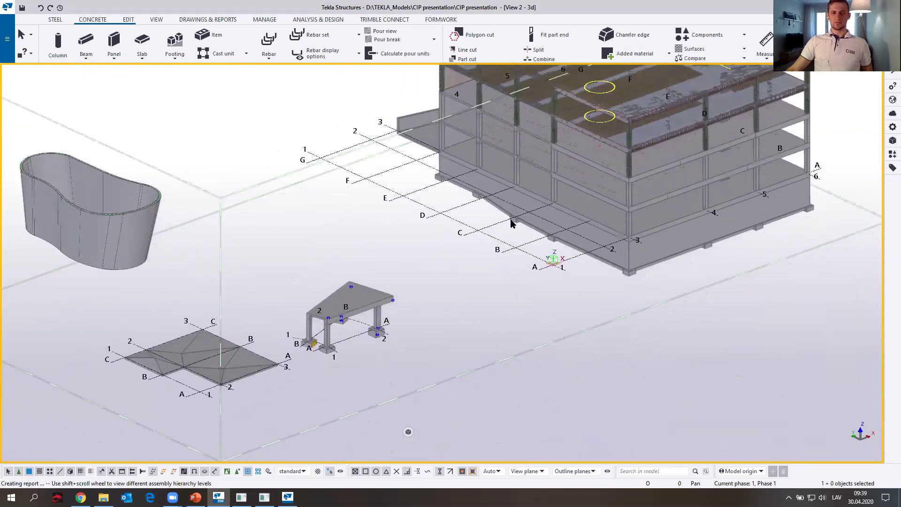
scroll(357, 306, "up", 8)
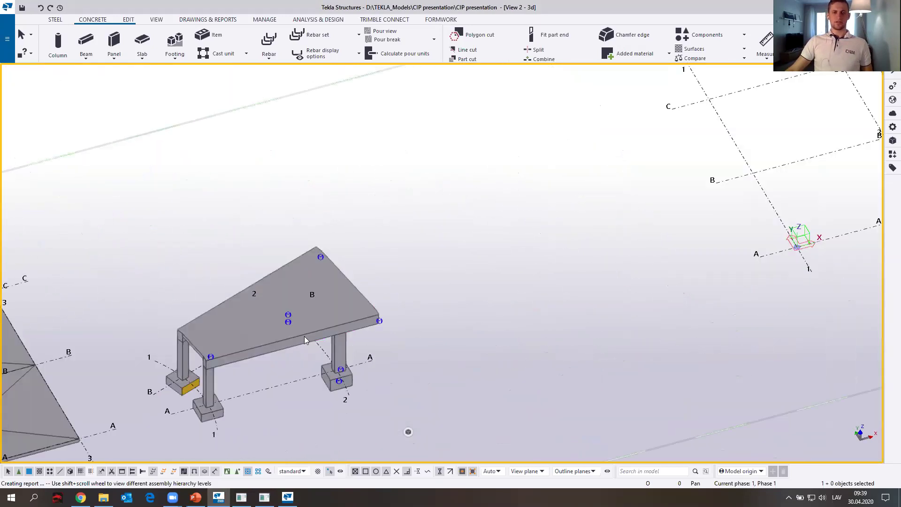
middle_click_drag(222, 389, 357, 357)
scroll(354, 362, "up", 3)
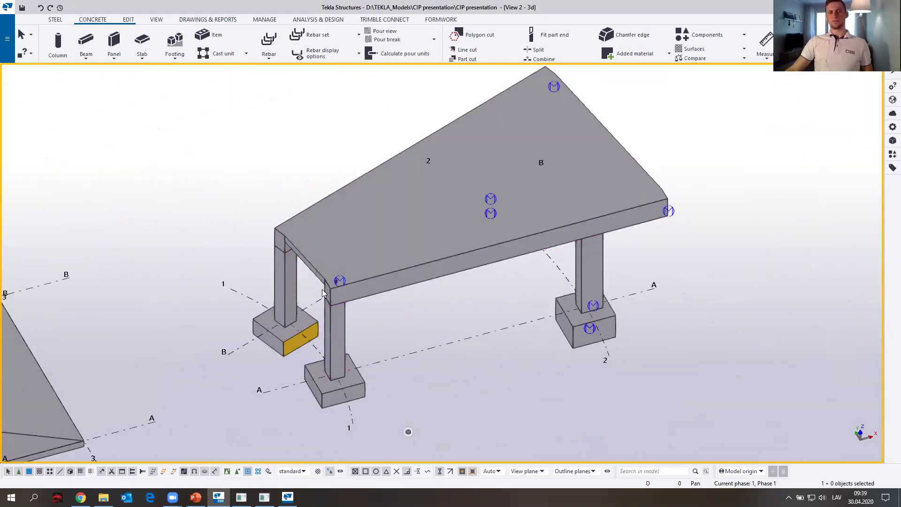
scroll(323, 293, "down", 3)
scroll(430, 223, "up", 3)
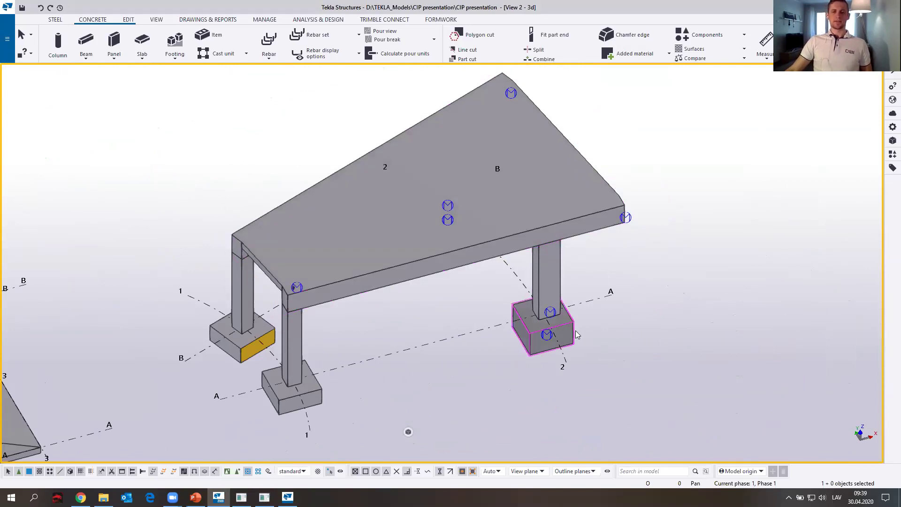
middle_click_drag(395, 337, 385, 358)
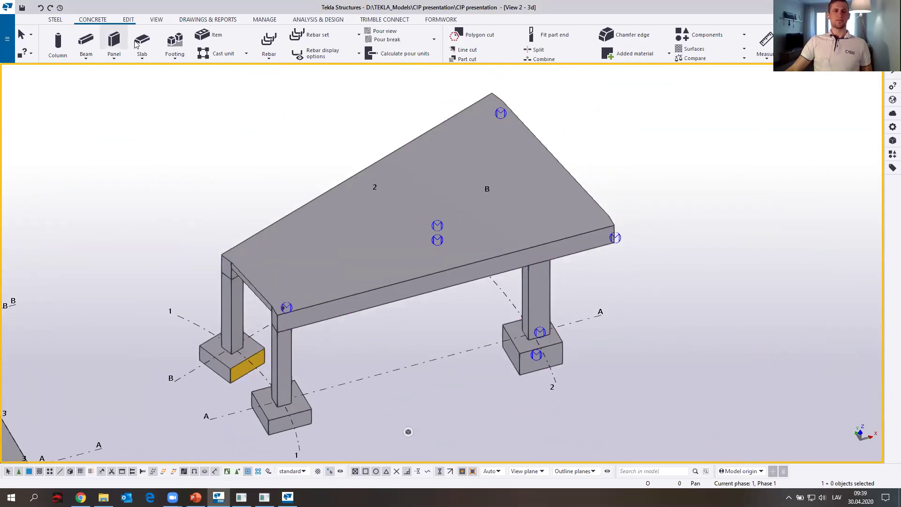
- Load the CIP_Pour_Plan settings into the general arrangement drawing properties and accept them
left_click(207, 20)
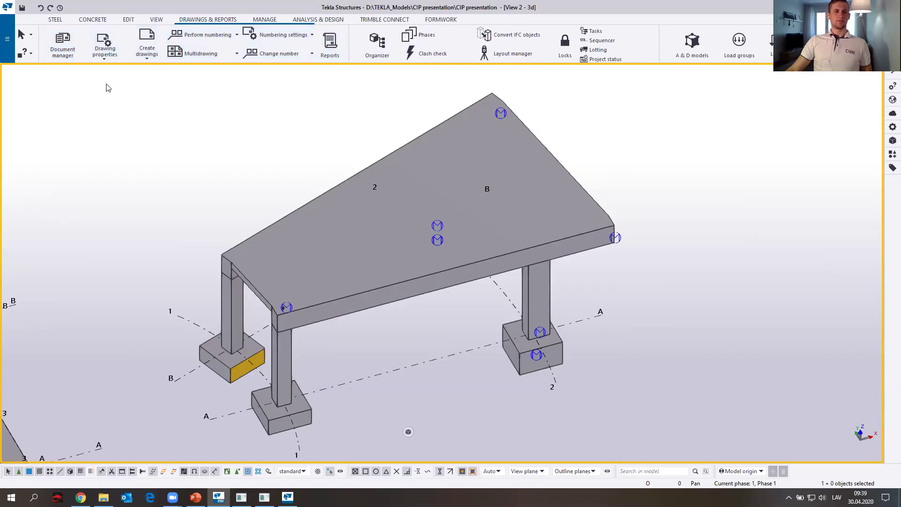
left_click(108, 52)
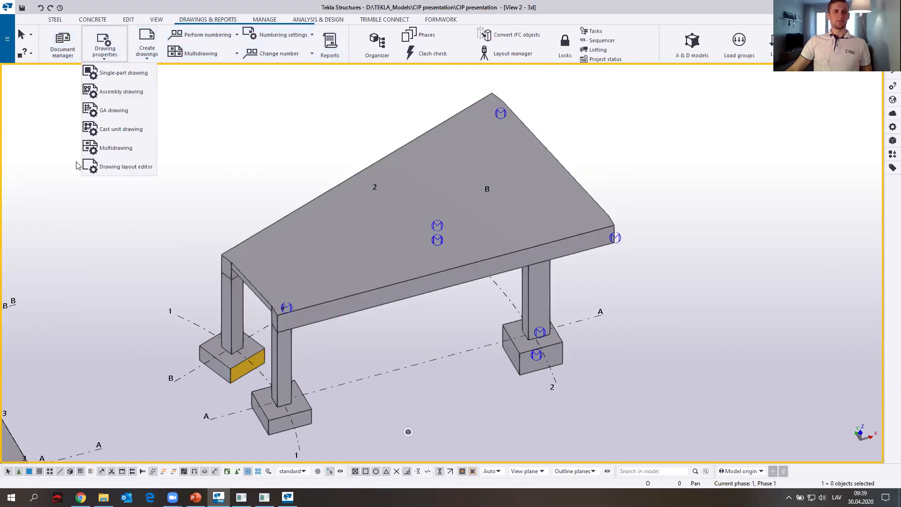
left_click(123, 112)
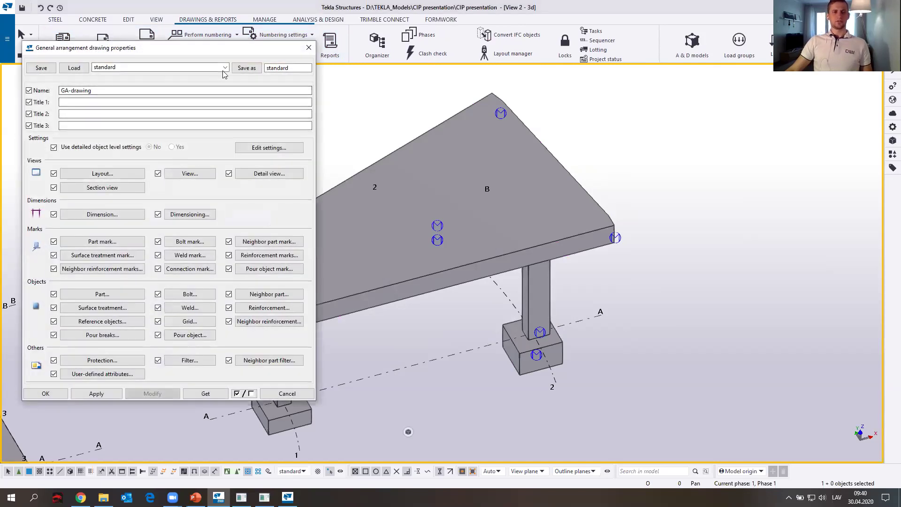
left_click(226, 67)
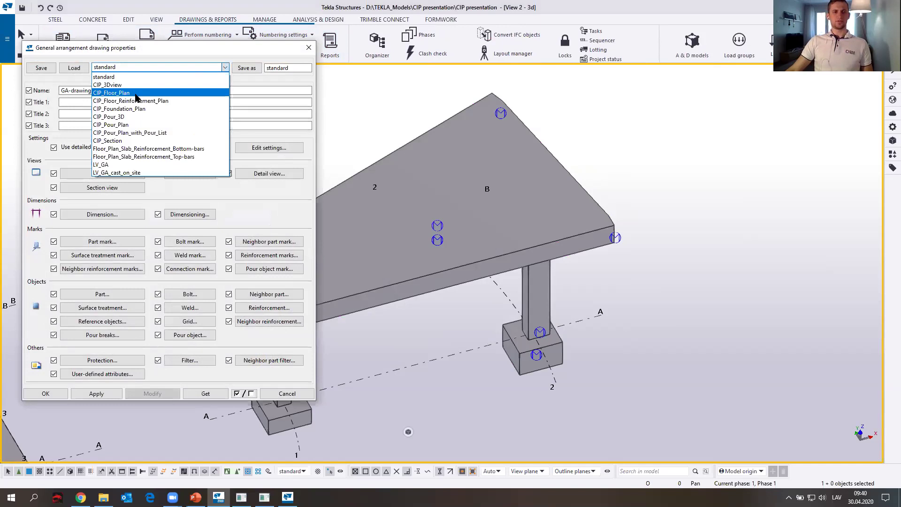
left_click(127, 124)
left_click(75, 67)
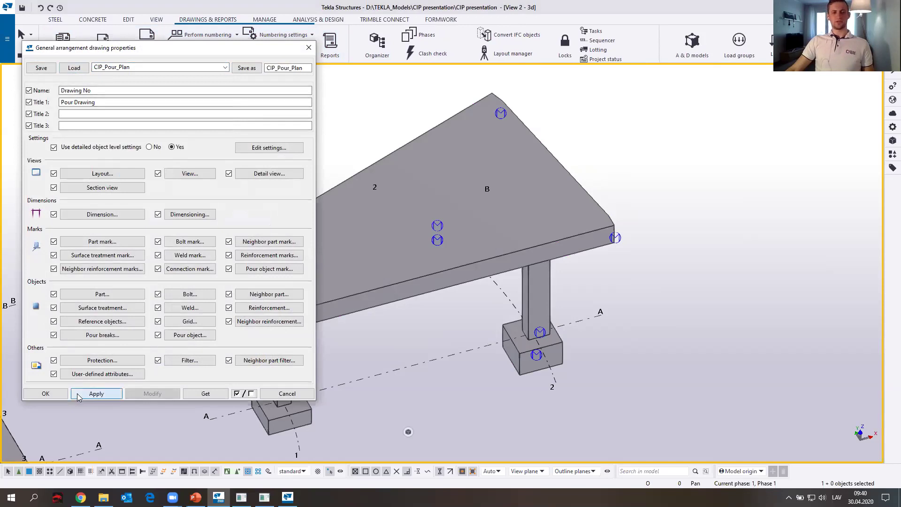
left_click(45, 393)
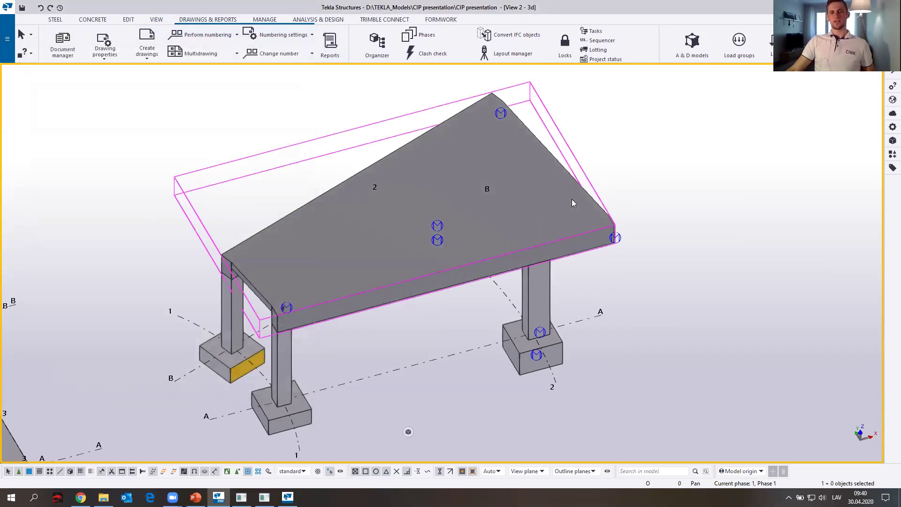
- Switch to the Skats 1 view, show it in plan, and change its representation to the pour view
scroll(566, 211, "down", 8)
key("ctrl+Tab")
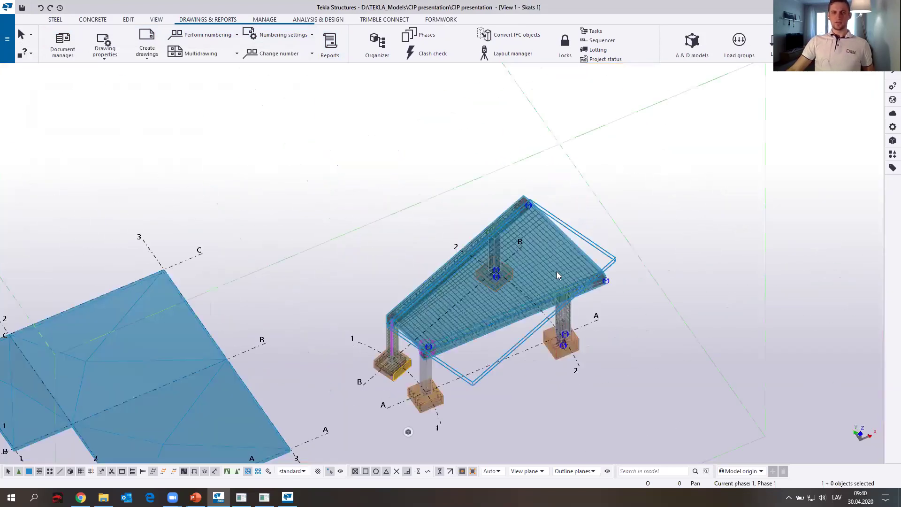
key("ctrl+p")
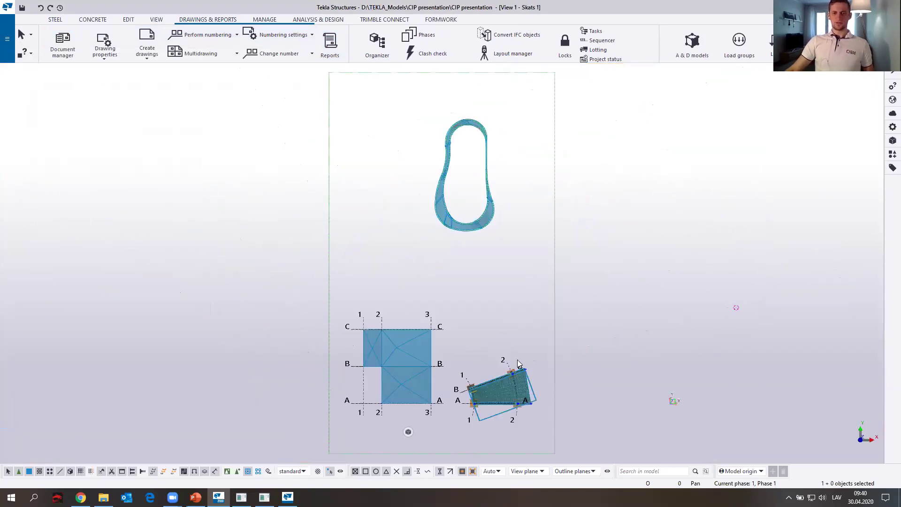
middle_click_drag(512, 377, 353, 295)
scroll(355, 299, "up", 3)
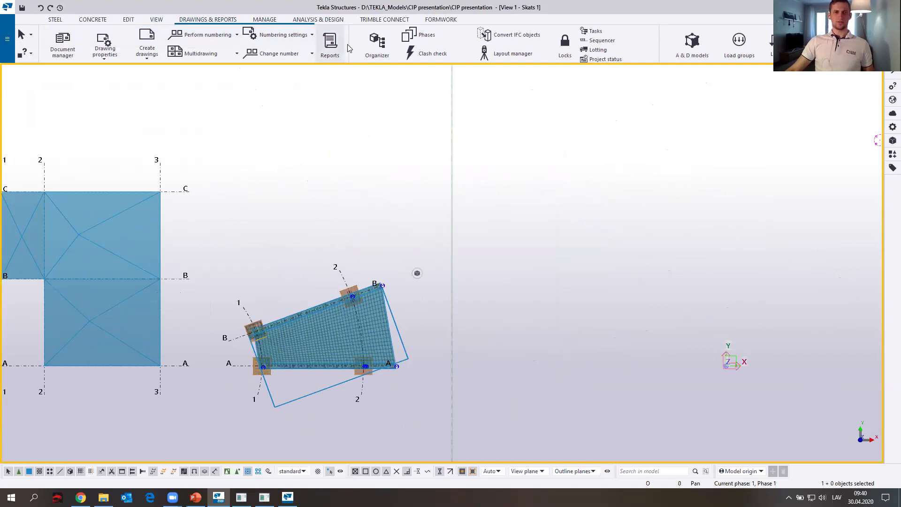
left_click(92, 19)
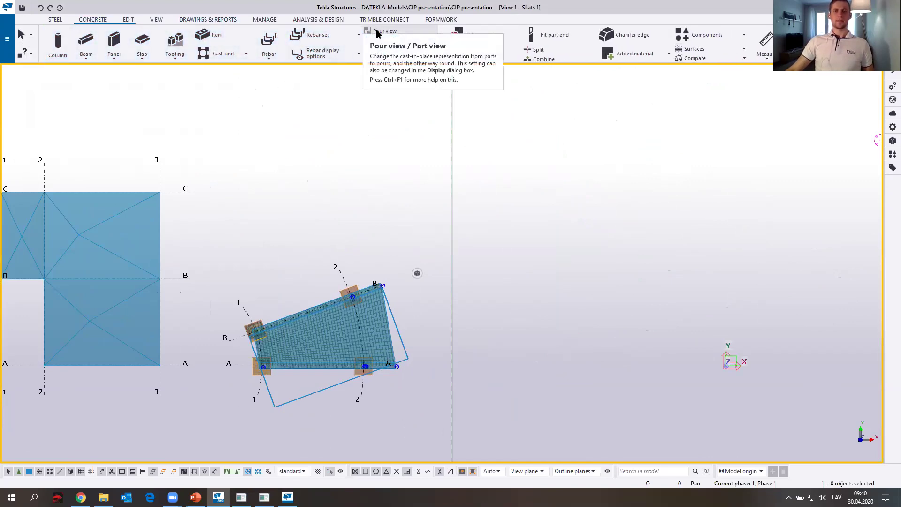
left_click(381, 32)
scroll(437, 232, "up", 4)
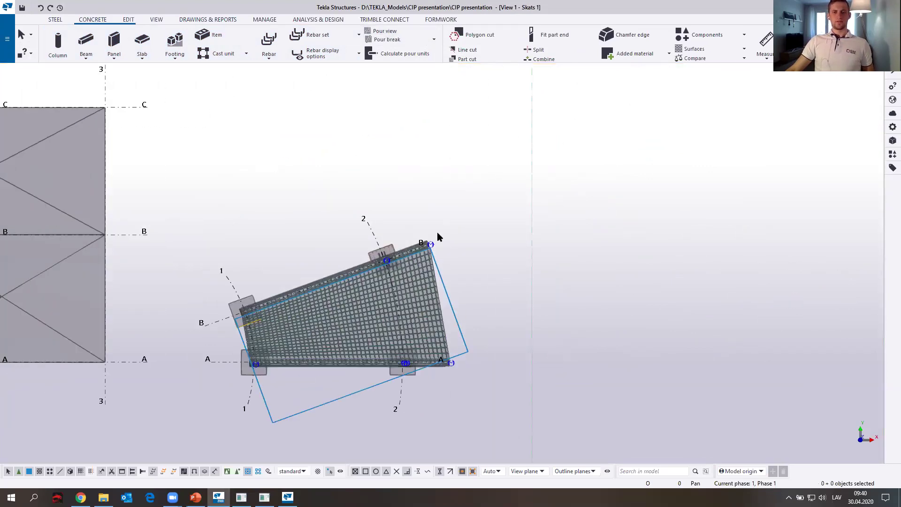
- Create a general arrangement drawing from the Skats 1 model view
scroll(454, 230, "down", 3)
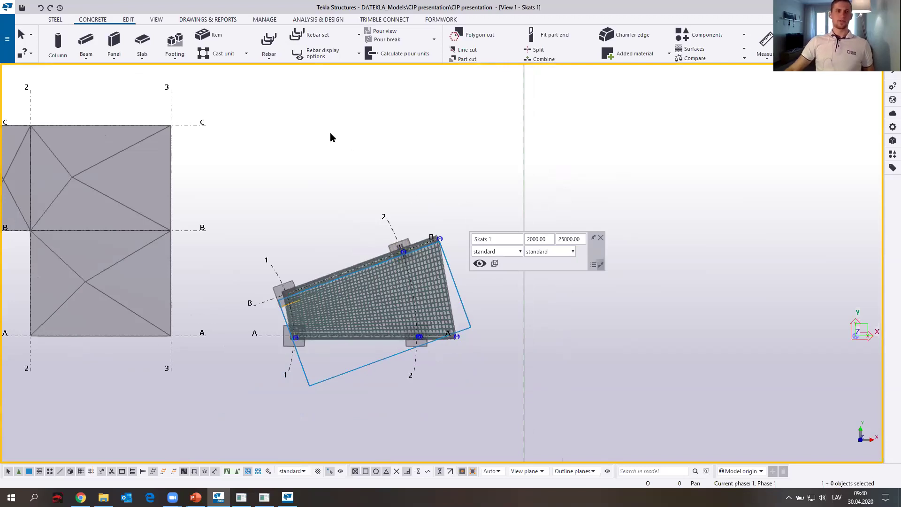
left_click(193, 21)
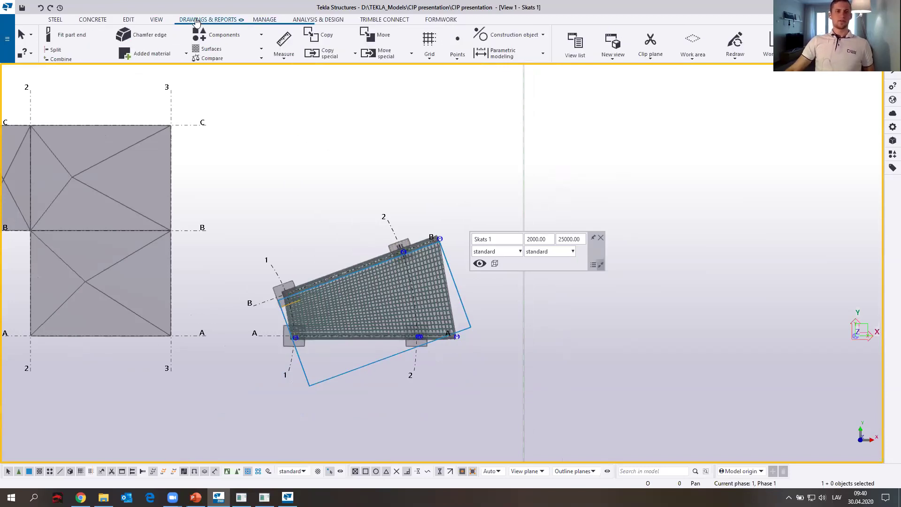
left_click(147, 59)
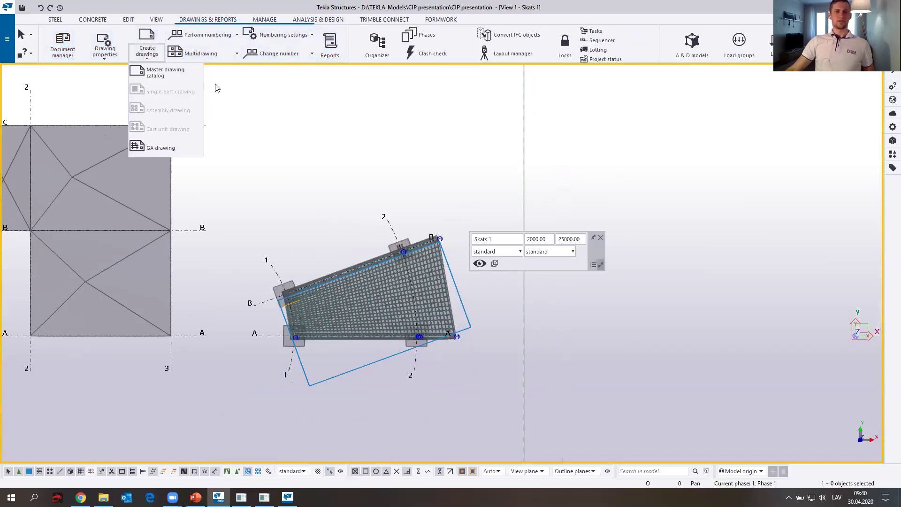
left_click(166, 148)
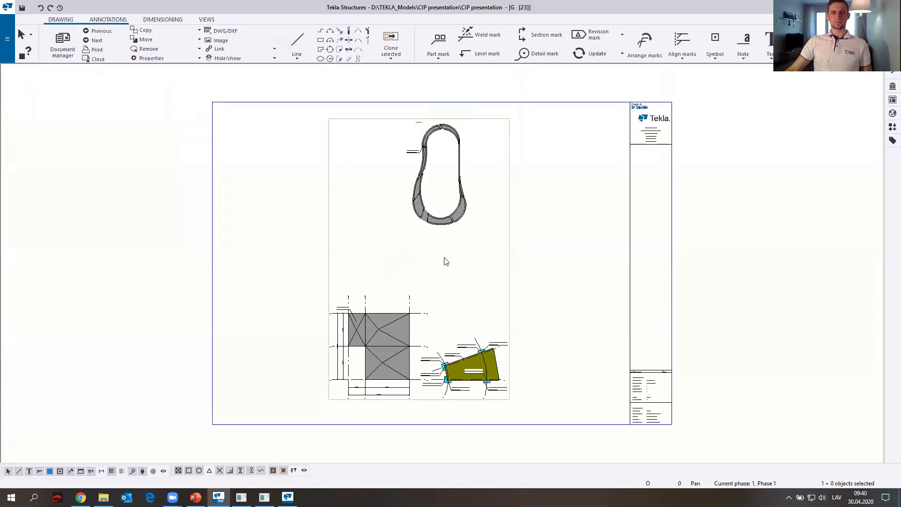
- Shrink the drawing view's boundary around the trapezoidal slab with its columns and footings, and open the view's properties
middle_click_drag(446, 262, 421, 241)
scroll(423, 249, "up", 2)
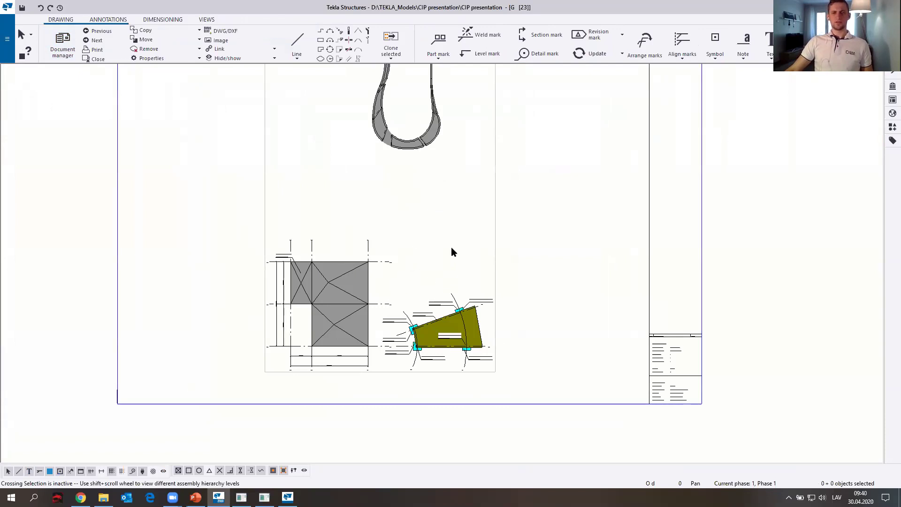
scroll(458, 247, "down", 2)
left_click(464, 186)
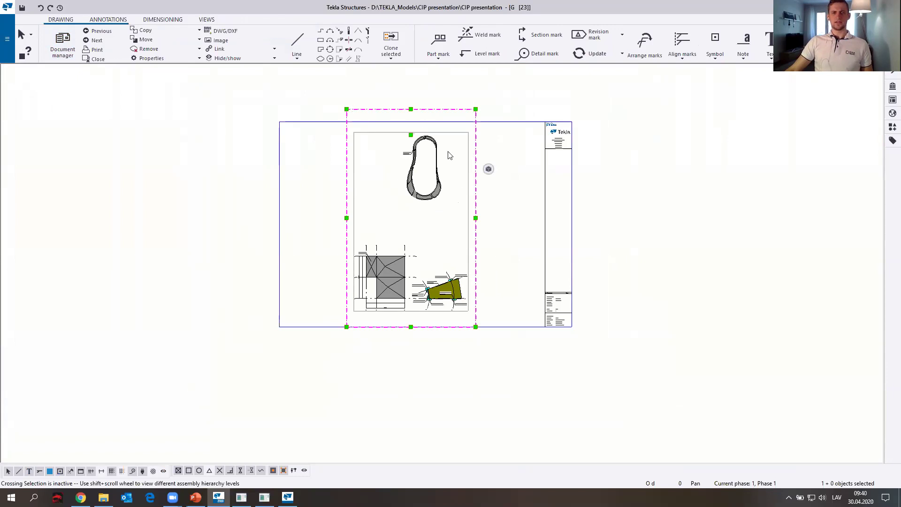
scroll(449, 155, "up", 5)
scroll(328, 198, "down", 1)
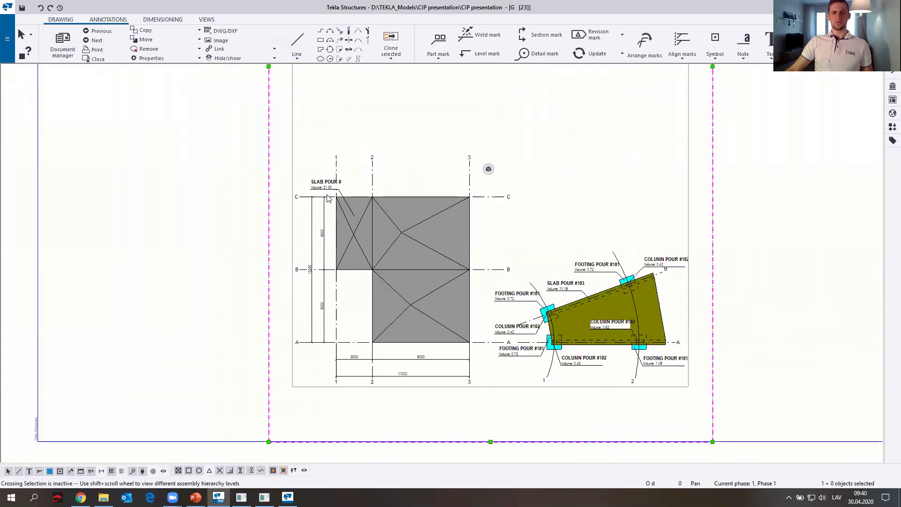
scroll(328, 199, "down", 4)
mouse_move(273, 99)
left_mouse_down()
mouse_move(271, 137)
mouse_move(363, 272)
mouse_move(357, 343)
left_mouse_up()
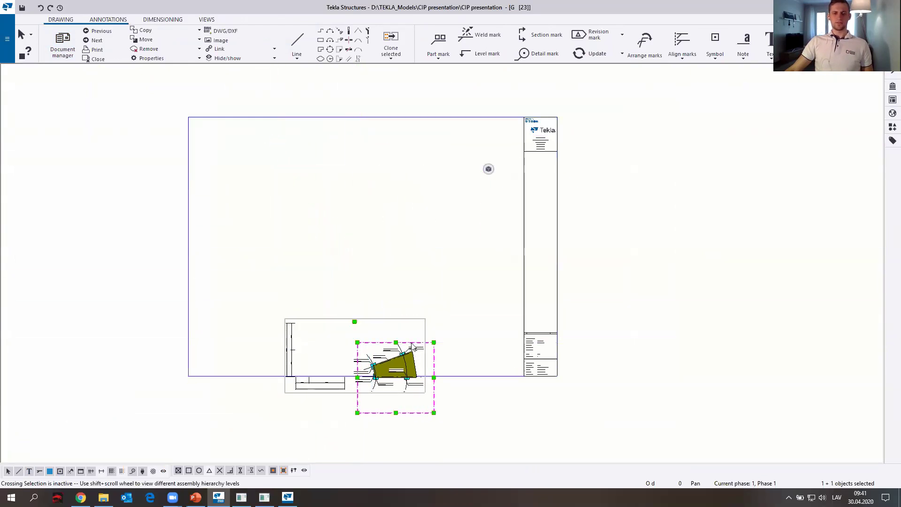
scroll(436, 420, "up", 3)
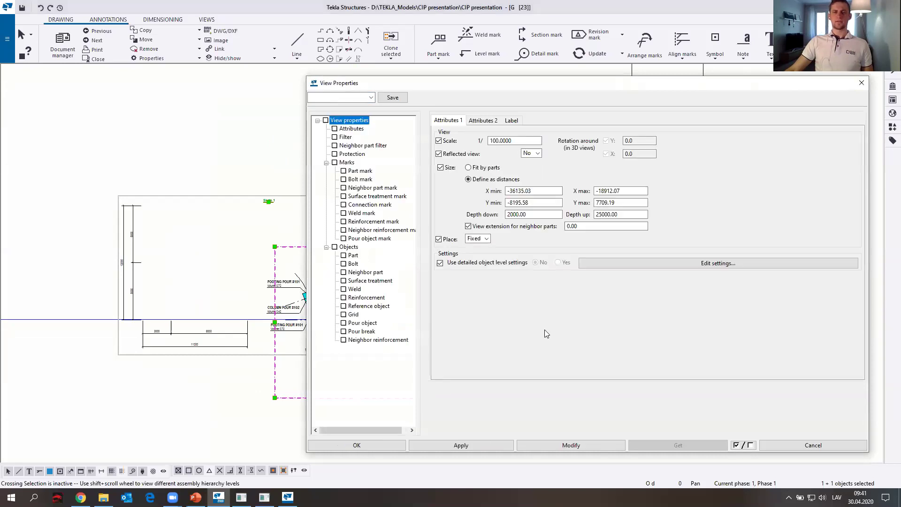
- Close the view properties and tighten the drawing view's boundary around the trapezoidal slab
key("Escape")
left_click_drag(440, 400, 420, 342)
left_click(509, 251)
- Delete the vertical and horizontal grid dimension lines beside and below the slab plan
left_click_drag(150, 238, 123, 220)
key("Delete")
left_click(125, 219)
key("Delete")
left_click(201, 334)
key("Delete")
- Move the slab plan view into the upper-left area of the drawing sheet
left_click(368, 250)
scroll(374, 239, "down", 2)
left_click_drag(374, 238, 237, 50)
middle_click_drag(227, 67, 297, 220)
scroll(297, 201, "up", 5)
left_click(420, 190)
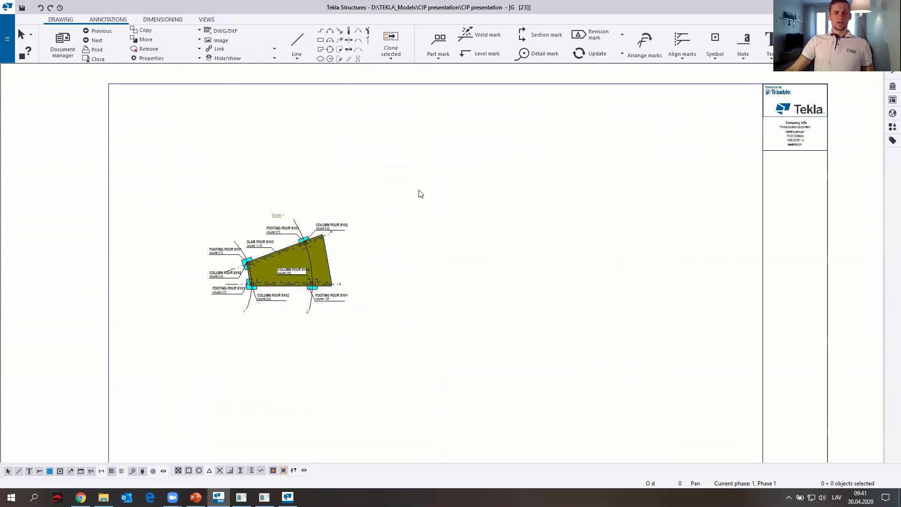
- Open the drawing's layout properties and change the layout to ga_pour_list
double_click(462, 169)
left_click(96, 174)
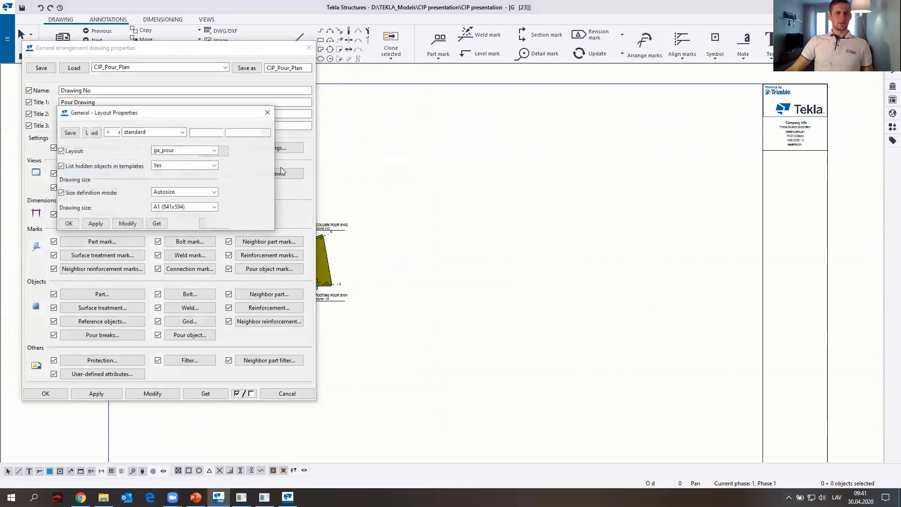
left_click_drag(172, 115, 169, 96)
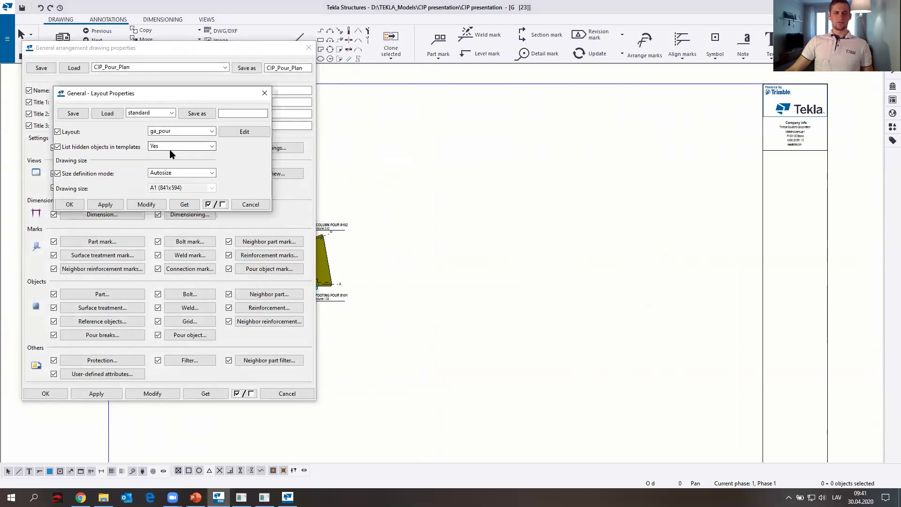
left_click(212, 134)
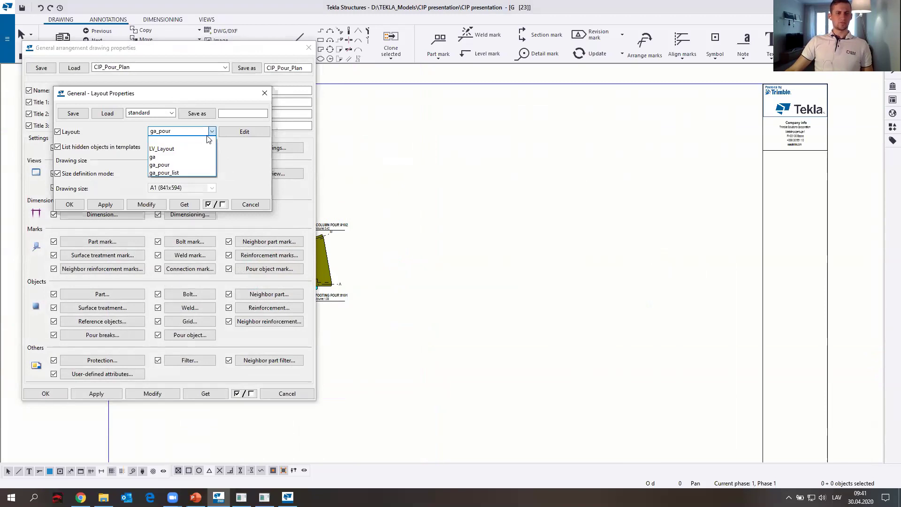
left_click(183, 172)
- Set the drawing to the specified size A2 (594x420), apply the layout changes, and close the drawing properties
left_click(187, 174)
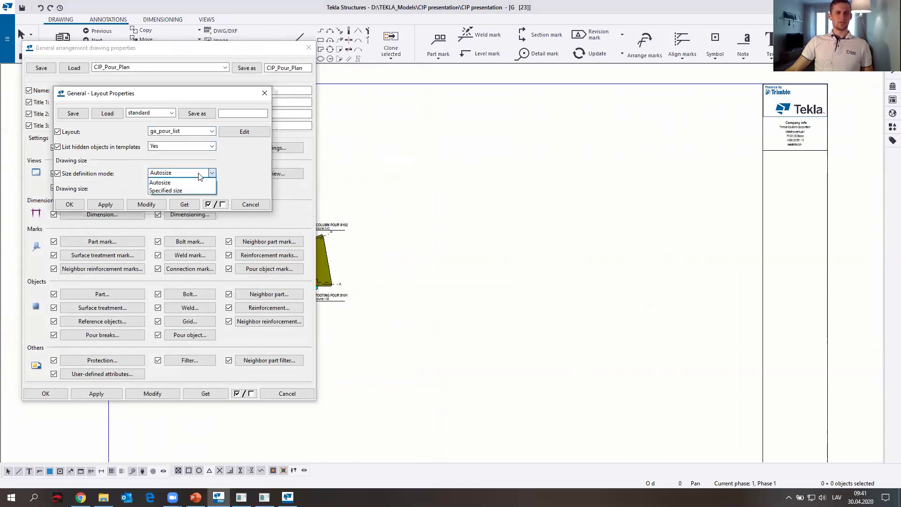
left_click(170, 190)
left_click(203, 188)
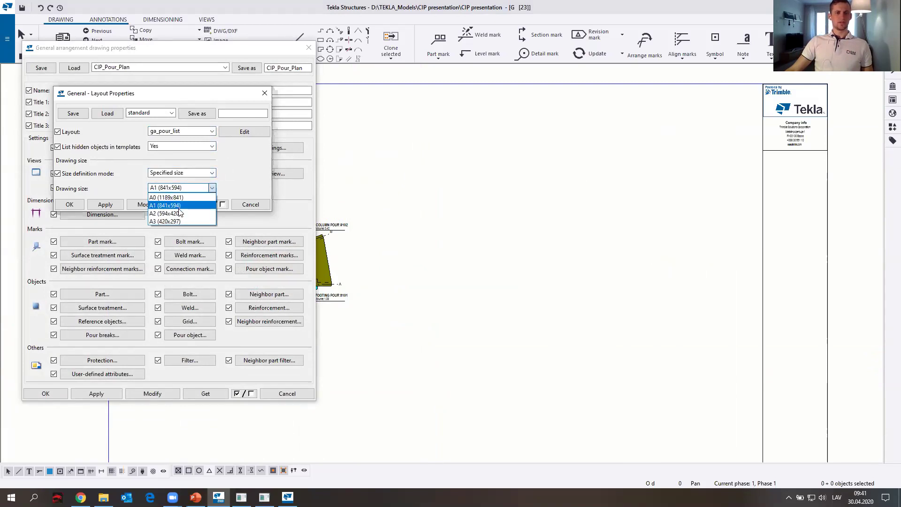
left_click(185, 215)
left_click(136, 204)
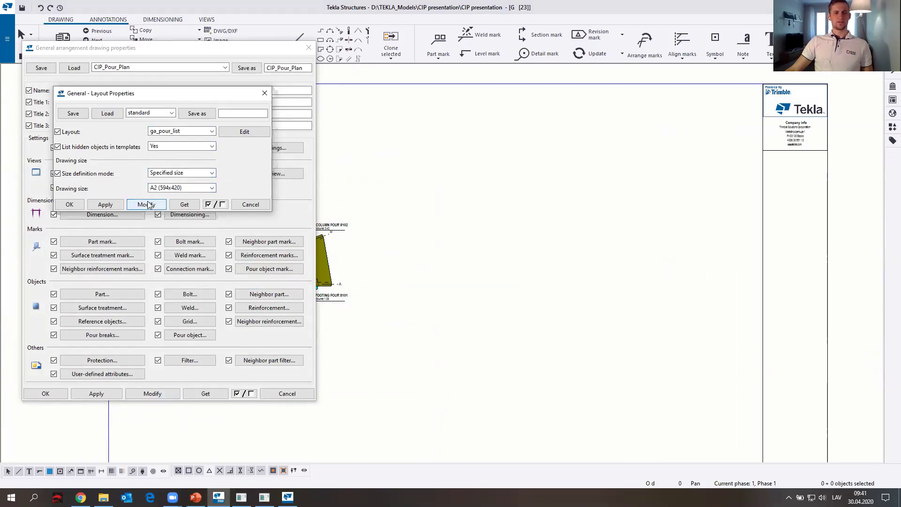
scroll(528, 261, "up", 3)
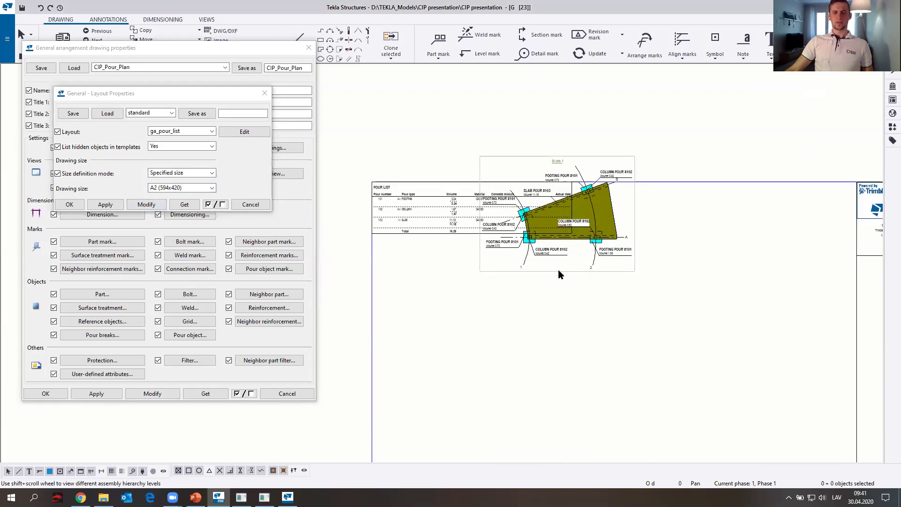
left_click(265, 93)
left_click(309, 48)
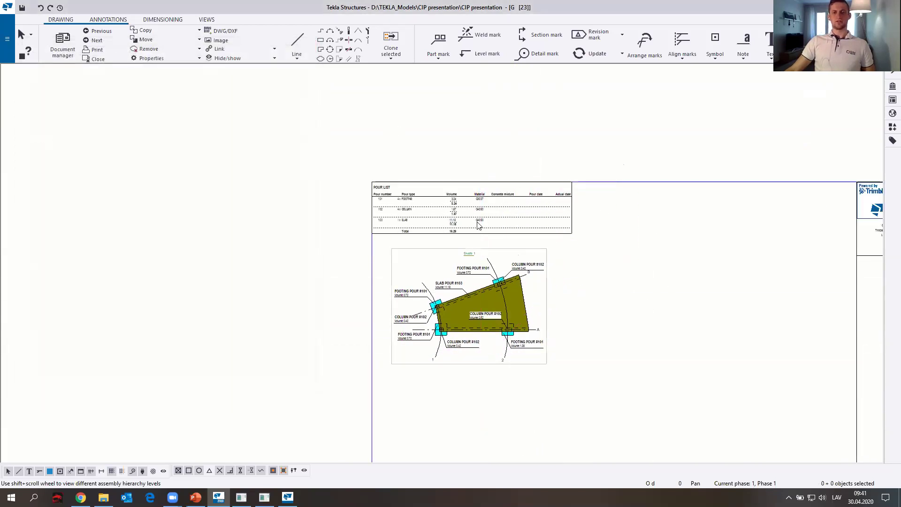
- Examine the pour list's pour numbers, types, volumes and materials, and compare them with the pour marks in the slab plan
scroll(458, 215, "up", 5)
middle_click_drag(472, 171, 433, 217)
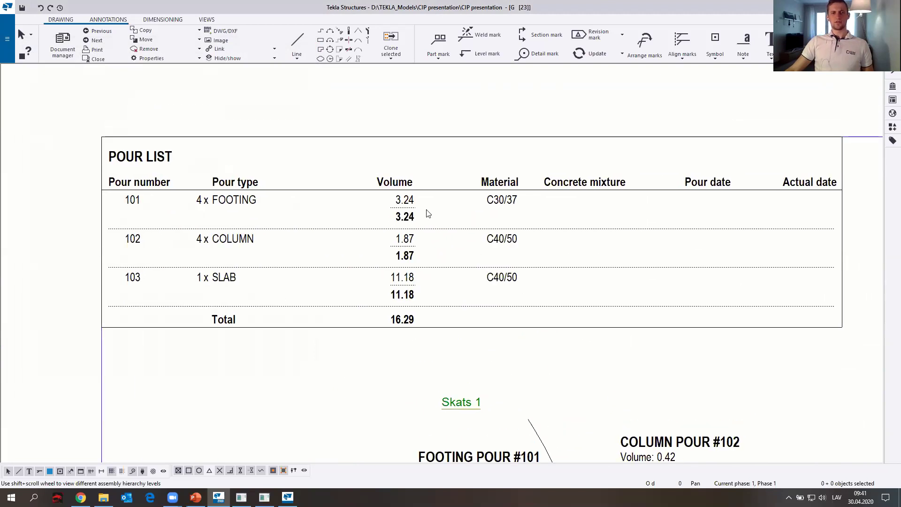
scroll(187, 190, "down", 2)
scroll(147, 199, "up", 3)
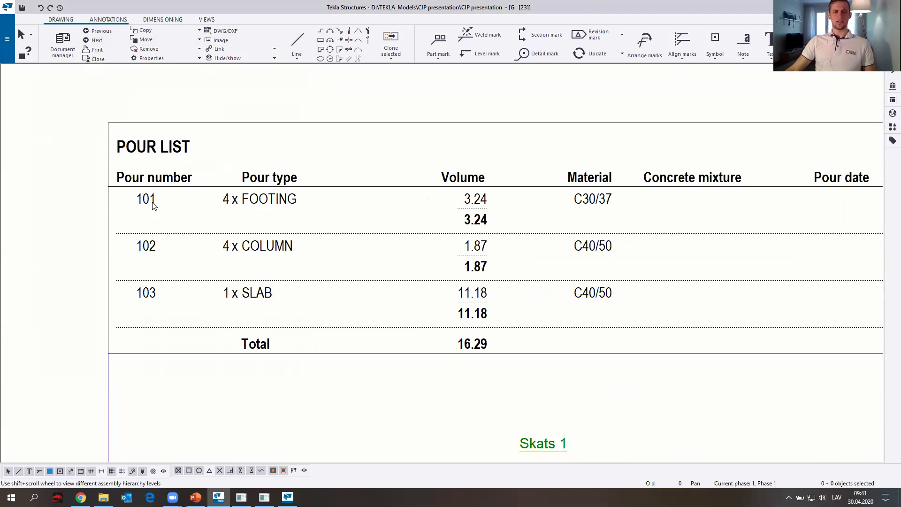
right_click(440, 206)
left_click(357, 210)
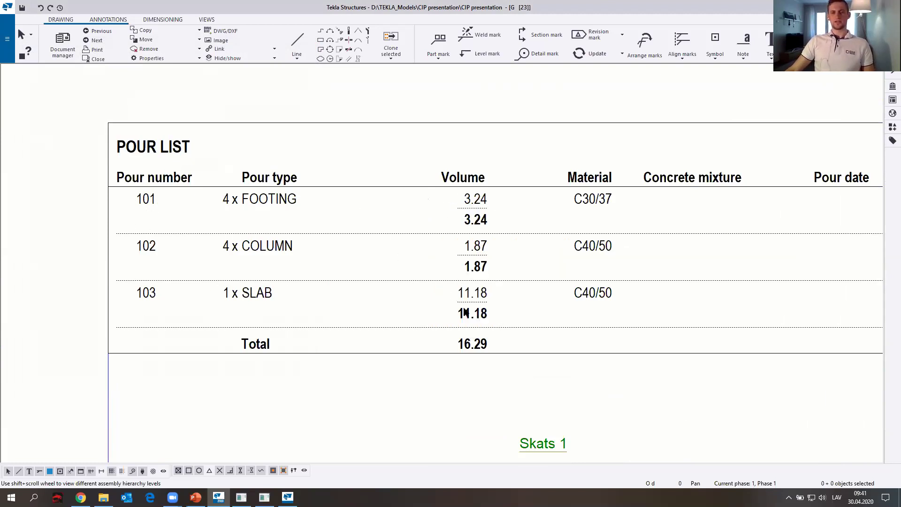
scroll(471, 299, "down", 5)
middle_click_drag(464, 316, 346, 297)
scroll(346, 297, "up", 6)
scroll(376, 312, "down", 10)
scroll(397, 319, "down", 1)
middle_click_drag(525, 349, 476, 212)
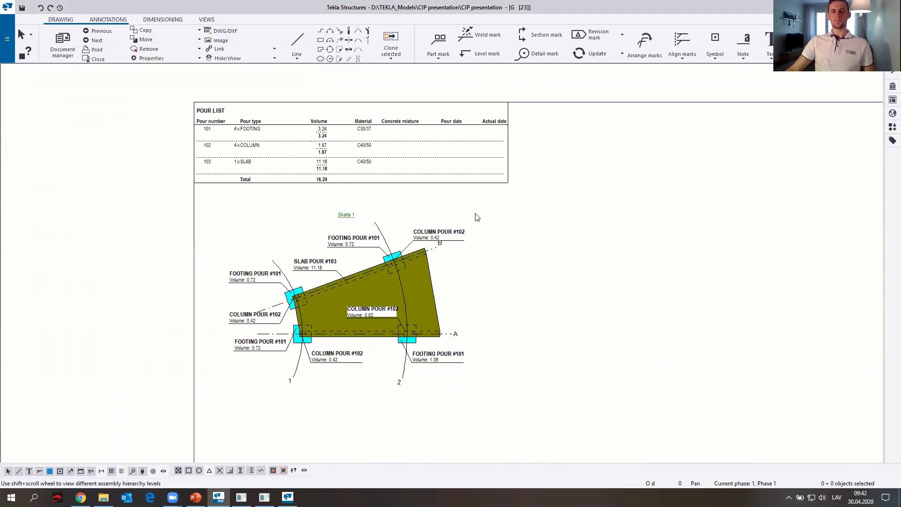
middle_click_drag(389, 281, 398, 262)
scroll(329, 145, "up", 7)
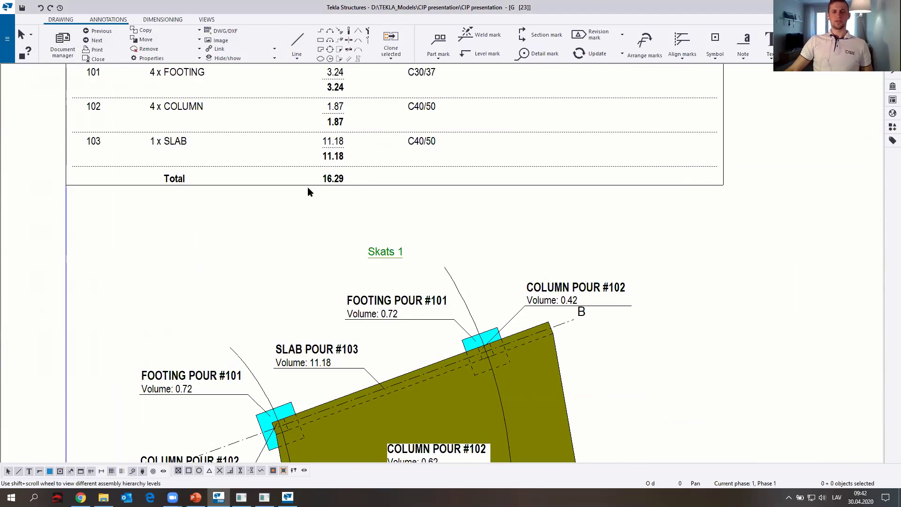
scroll(404, 215, "down", 3)
mouse_move(467, 276)
middle_mouse_down()
mouse_move(407, 197)
mouse_move(463, 173)
middle_mouse_up()
- Load the 00_CIP_1 settings into the Skats 1 drawing view's properties and apply them to the view
left_click(474, 167)
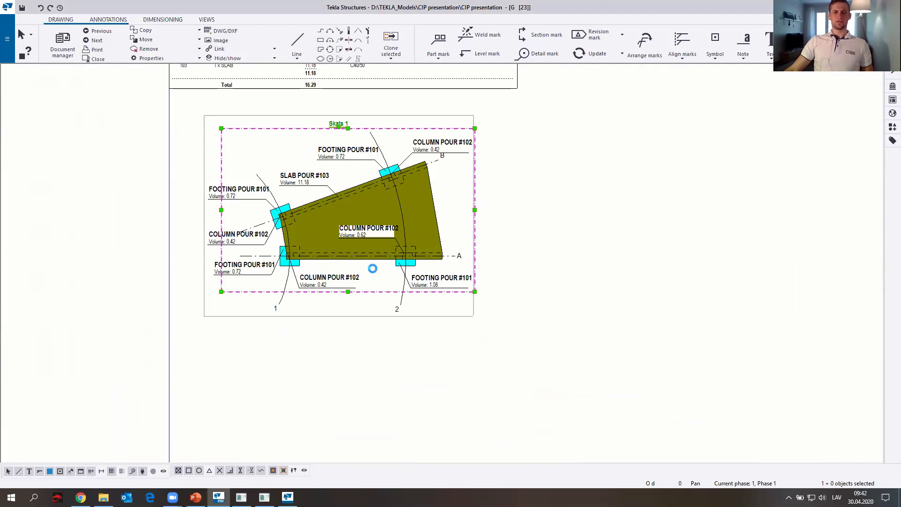
double_click(428, 224)
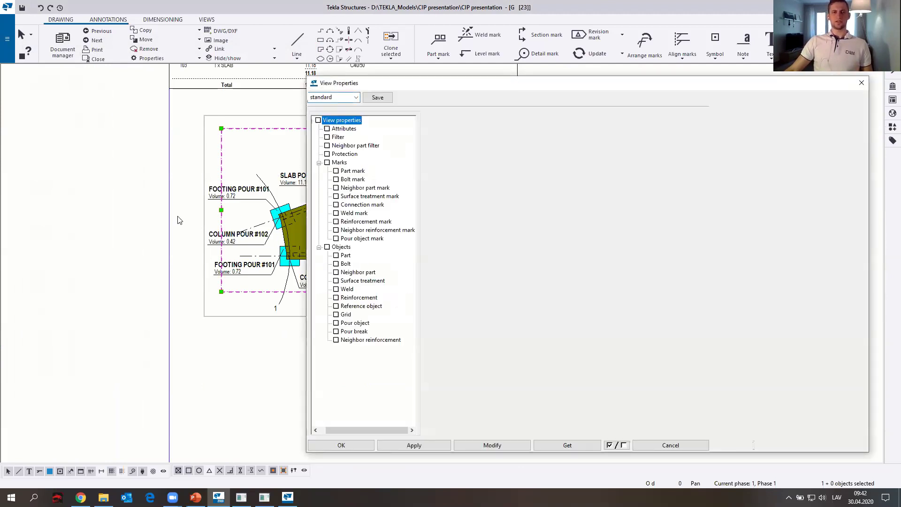
middle_click_drag(239, 159, 137, 205)
left_click(369, 99)
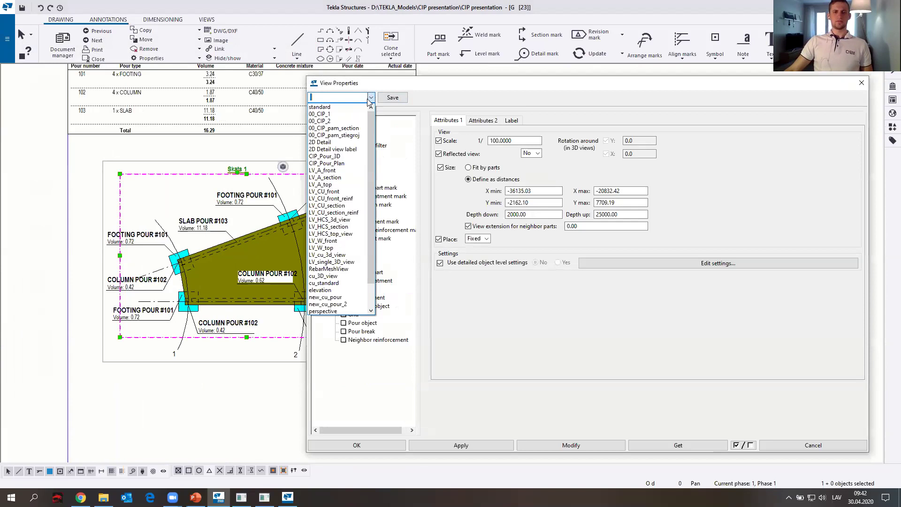
left_click(336, 115)
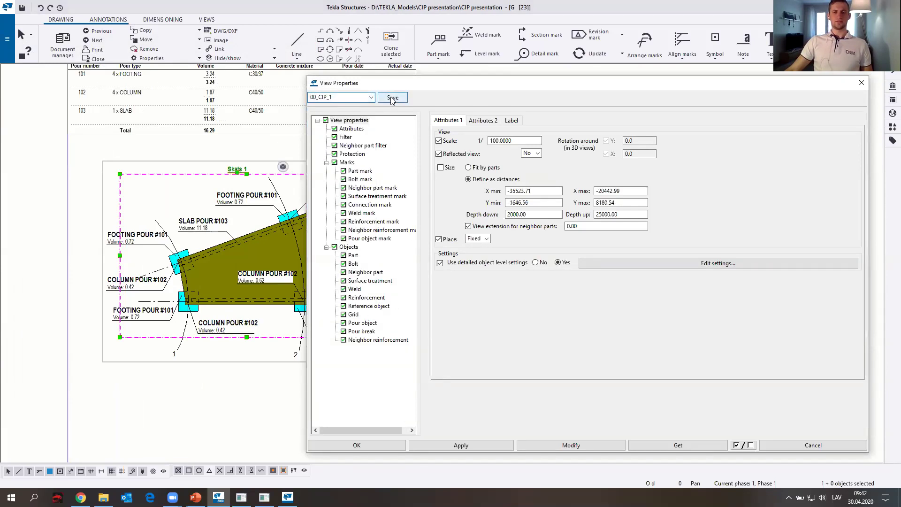
left_click(571, 445)
mouse_move(222, 226)
middle_mouse_down()
mouse_move(170, 209)
mouse_move(200, 211)
mouse_move(182, 233)
middle_mouse_up()
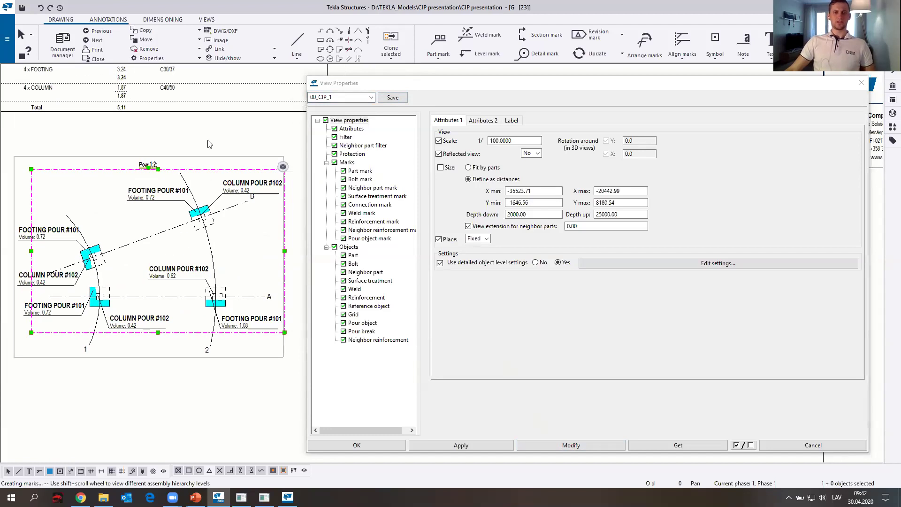
- Create a new view from the Pour 1-2 drawing view's area around the footings and columns, placed below the original
left_click(210, 144)
left_click(208, 21)
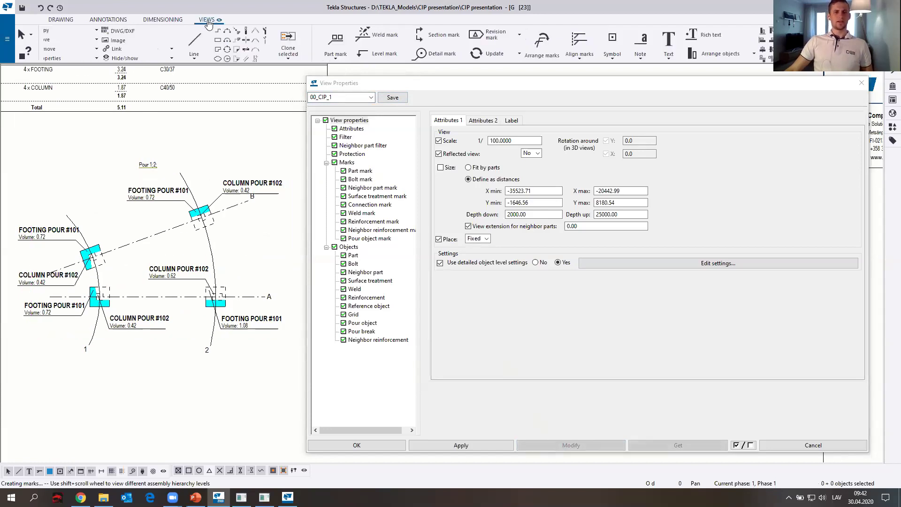
left_click(300, 49)
left_click(56, 183)
left_click(249, 337)
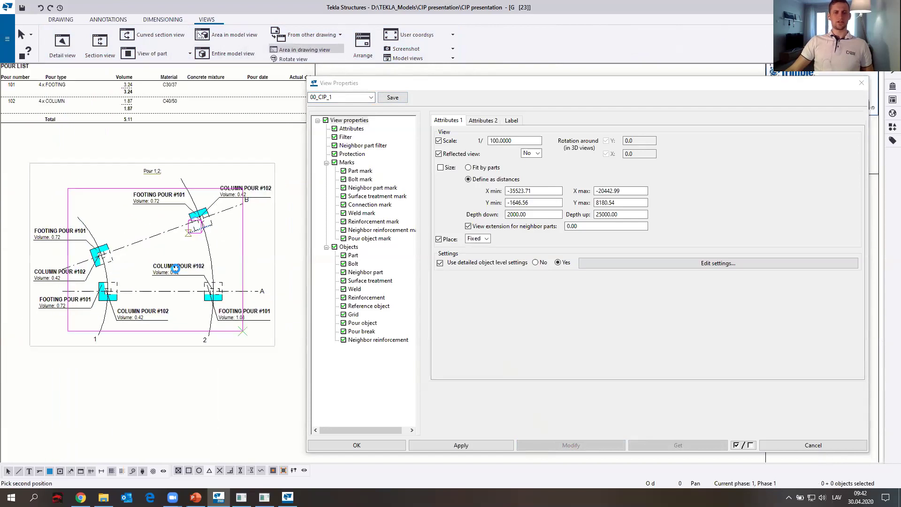
scroll(171, 413, "down", 3)
scroll(179, 321, "up", 2)
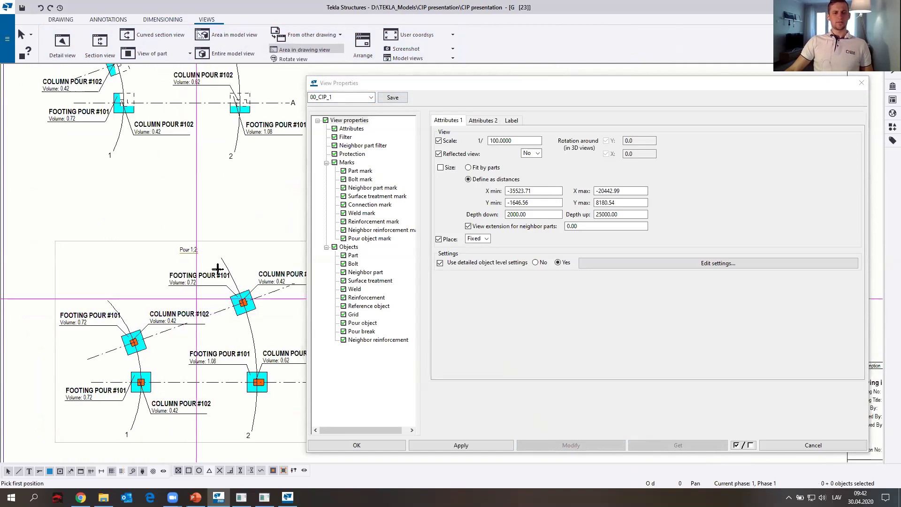
key("Escape")
- Load the 00_CIP_2 settings into the lower drawing view and apply them to it
left_click(245, 241)
left_click(370, 98)
left_click(371, 98)
left_click(345, 113)
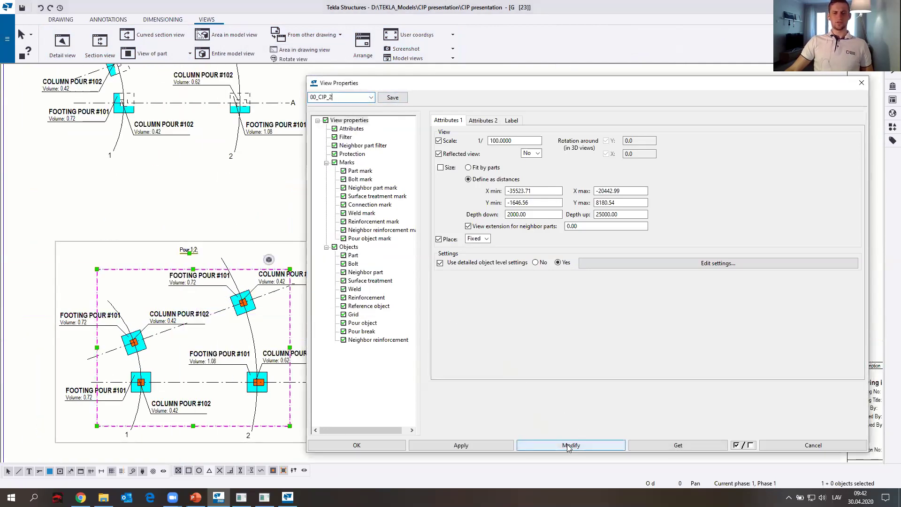
- Move the slab pour mark off the slab to its upper-left side and close the view properties
middle_click_drag(227, 305, 184, 273)
left_click(191, 312)
left_click_drag(191, 312, 106, 264)
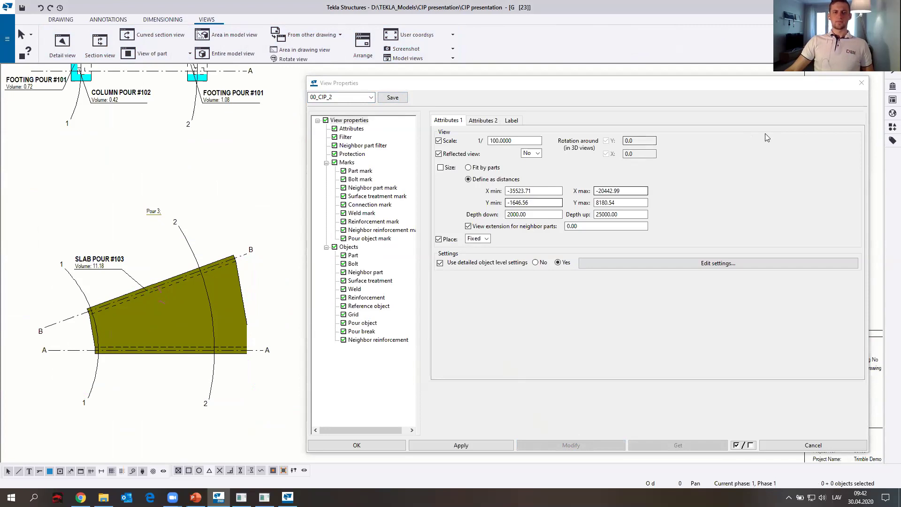
left_click(862, 84)
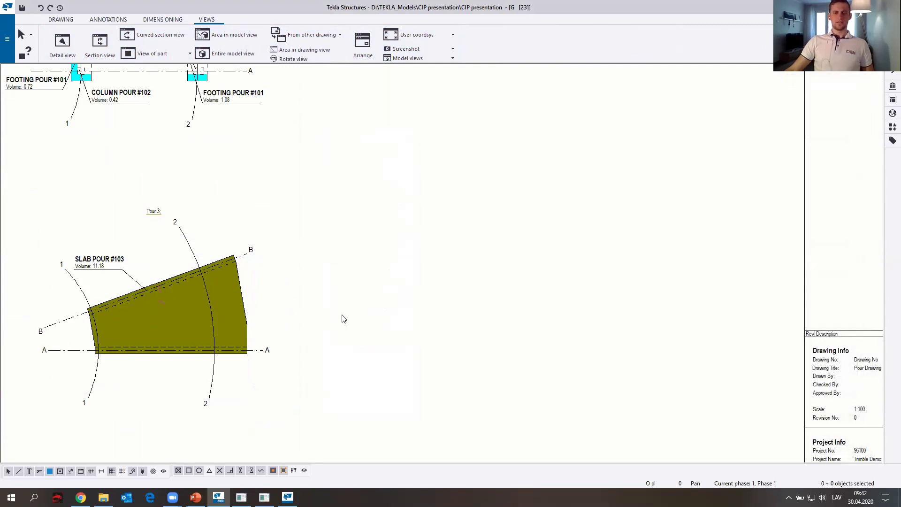
- Widen the Pour 3 view's boundary to include the slab's clipped corner, and close its properties
left_click(275, 294)
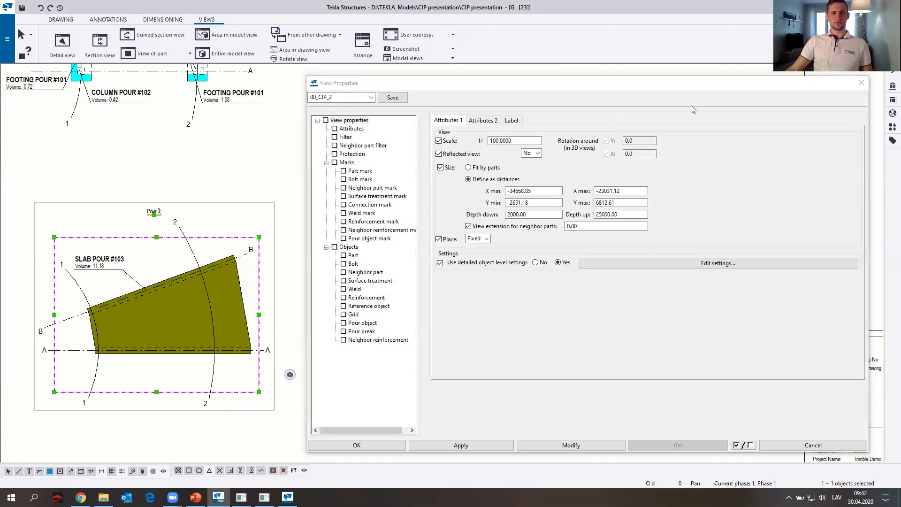
left_click(862, 85)
key("Home")
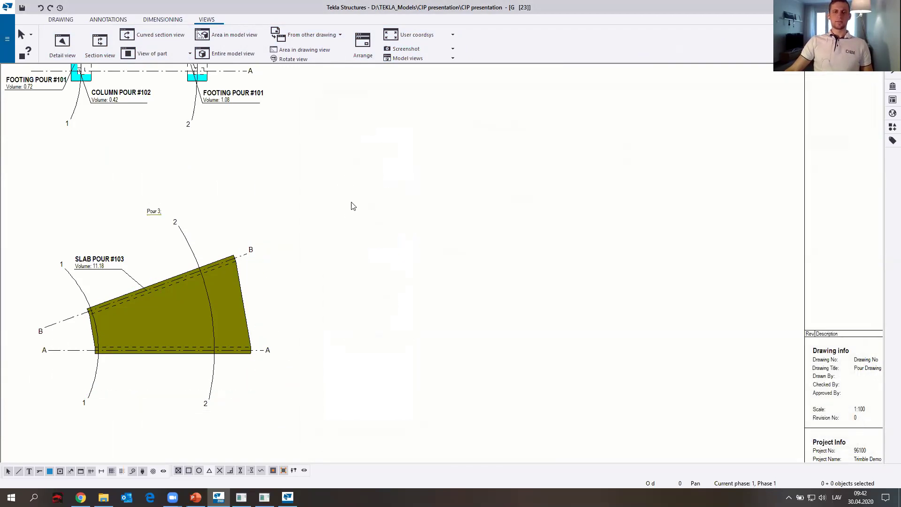
scroll(273, 232, "up", 1)
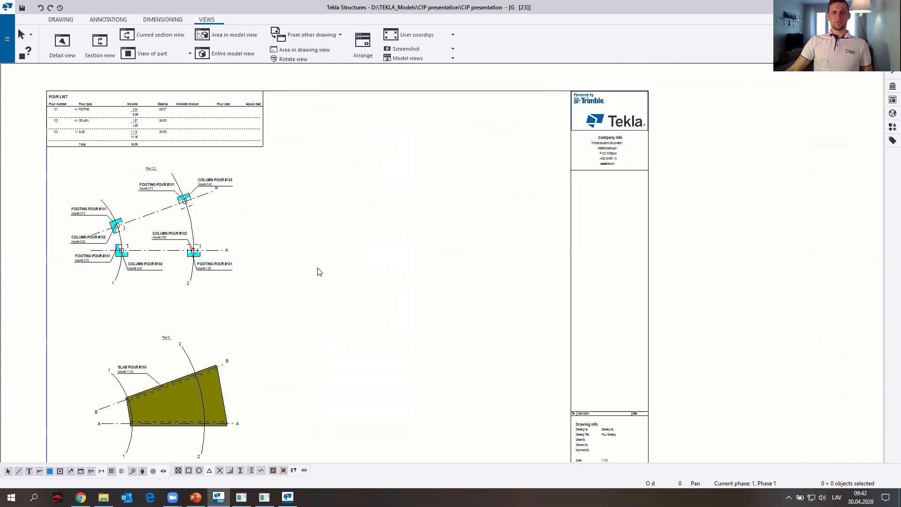
middle_click_drag(402, 233, 377, 244)
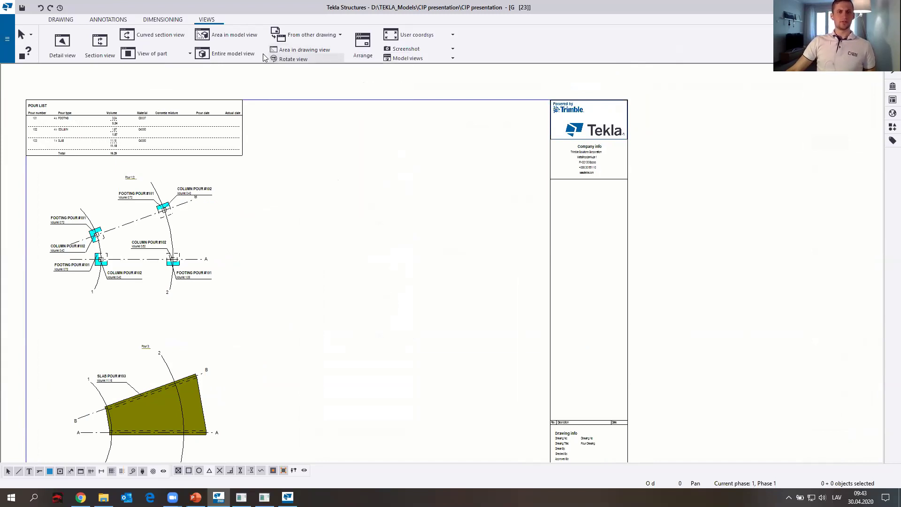
- Create a drawing view from an area of the Skats 1 model view, rotated to 3D and framing the whole slab structure
left_click(237, 36)
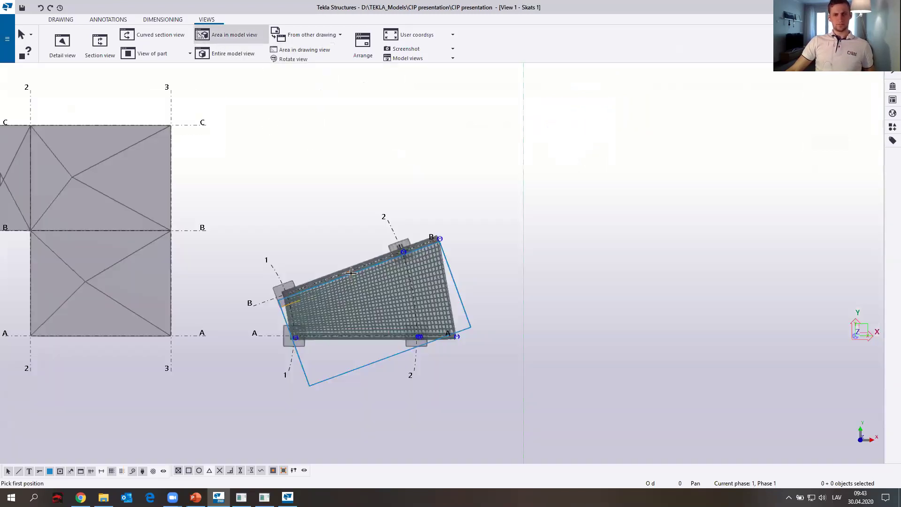
middle_click_drag(372, 318, 413, 230, "ctrl")
scroll(441, 328, "up", 3)
middle_click_drag(531, 309, 466, 308)
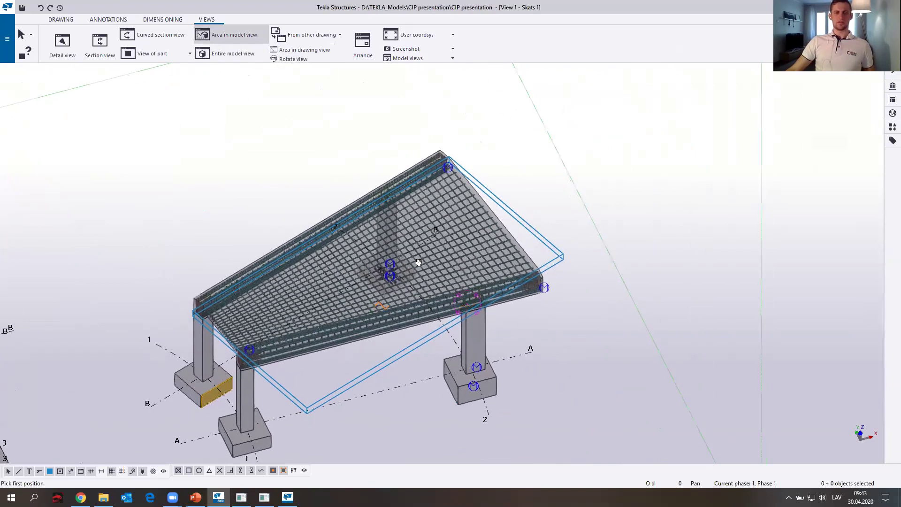
middle_click_drag(418, 261, 464, 201)
left_click(168, 217)
left_click(634, 371)
- Load the CIP_Pour_3D settings into the new Skats 1 drawing view, apply them and close its properties
key("ctrl+Tab")
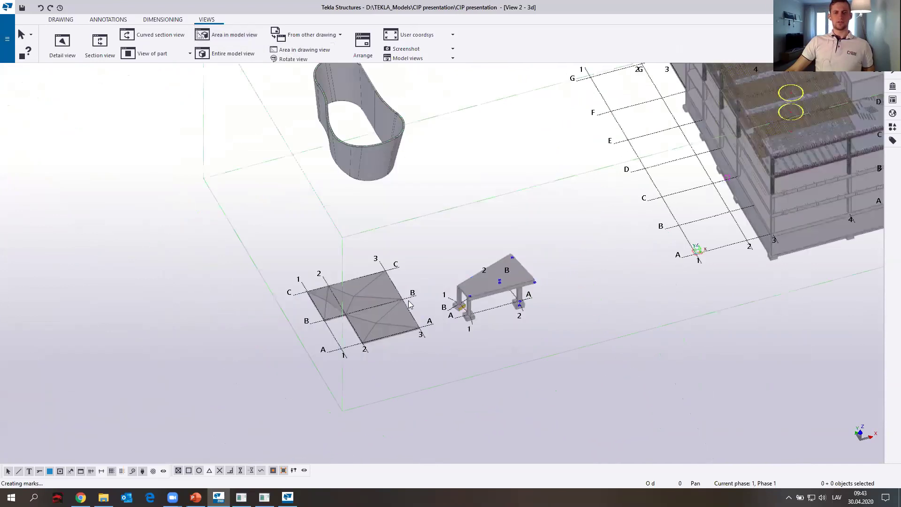
scroll(382, 276, "down", 2)
key("ctrl+Tab")
scroll(356, 273, "down", 10)
scroll(479, 278, "up", 3)
scroll(449, 259, "up", 5)
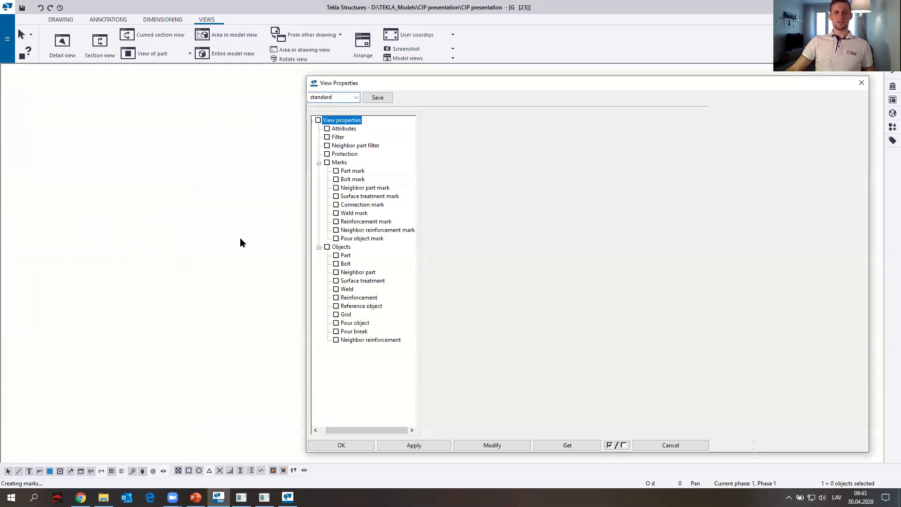
left_click(371, 98)
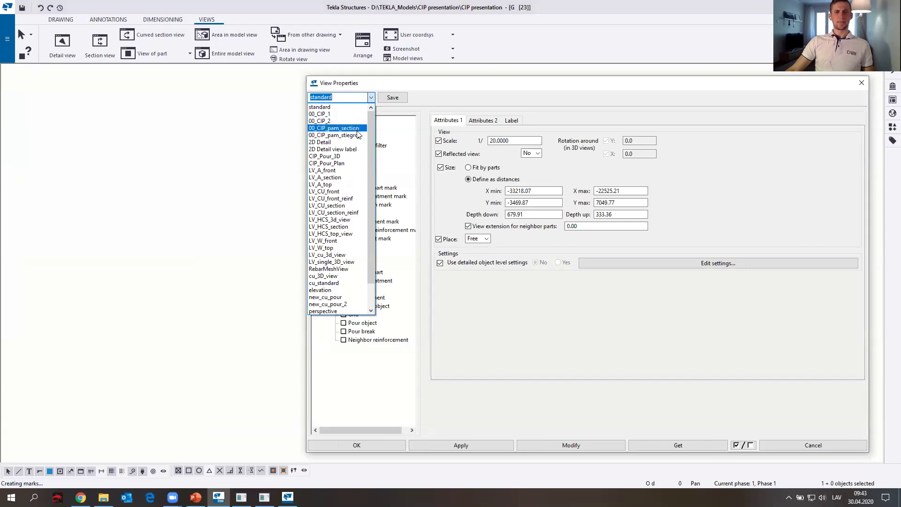
left_click(342, 156)
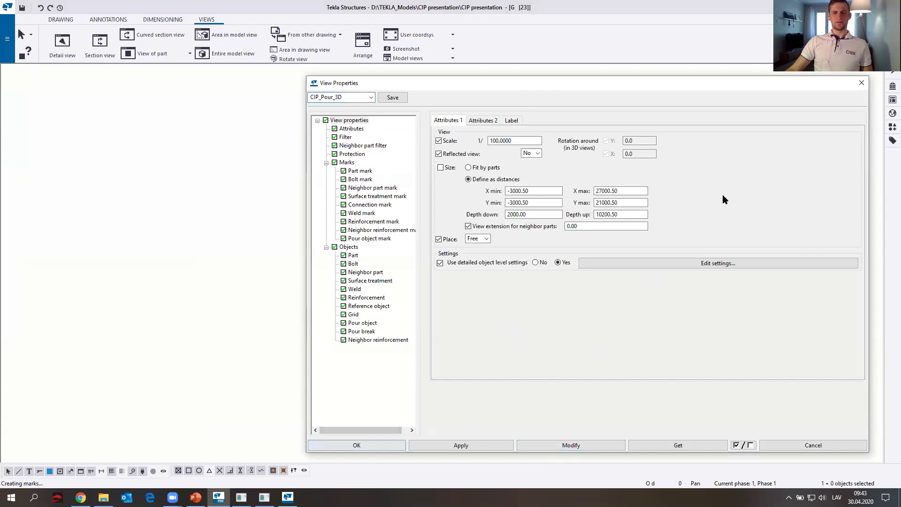
left_click(864, 83)
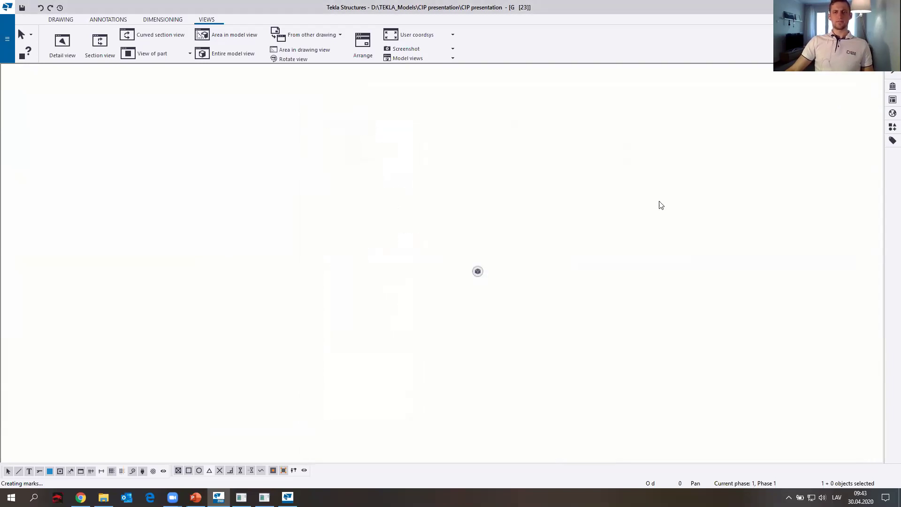
scroll(262, 328, "up", 5)
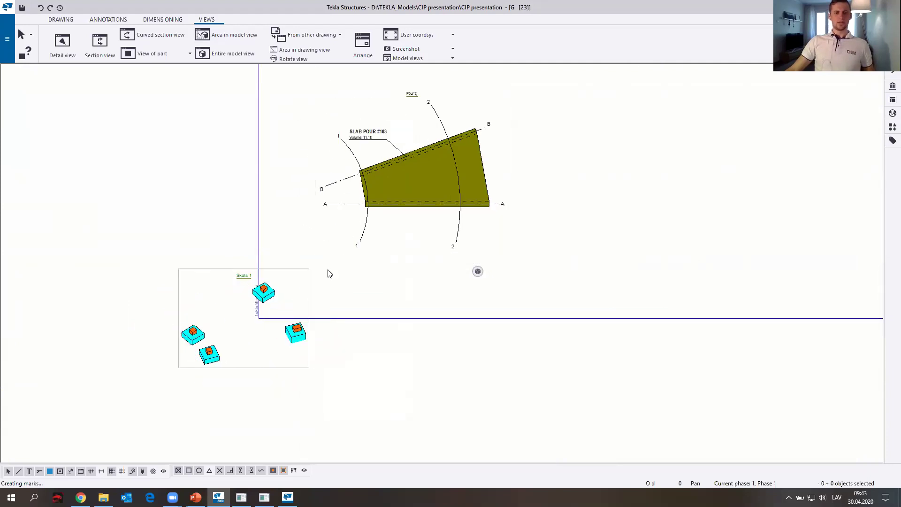
- Move the Skats 1 3D view onto the sheet, into the empty area beside the two pour plans
scroll(310, 291, "down", 2)
left_click_drag(312, 278, 663, 91)
middle_click_drag(634, 167, 537, 258)
- Extend the Skats 1 view's boundary upward in the drawing to include more of the column height
scroll(503, 229, "up", 4)
left_click(324, 177)
scroll(554, 184, "up", 3)
scroll(515, 155, "down", 3)
scroll(385, 230, "up", 3)
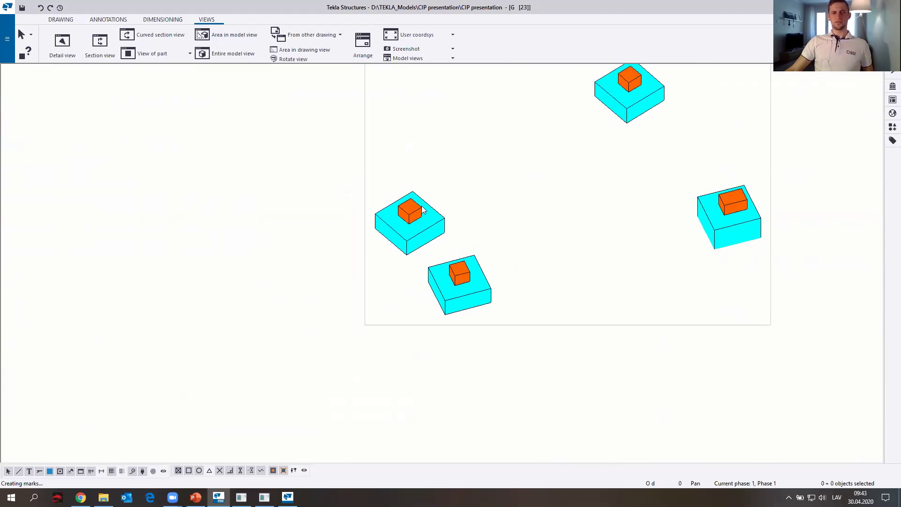
left_click(365, 249)
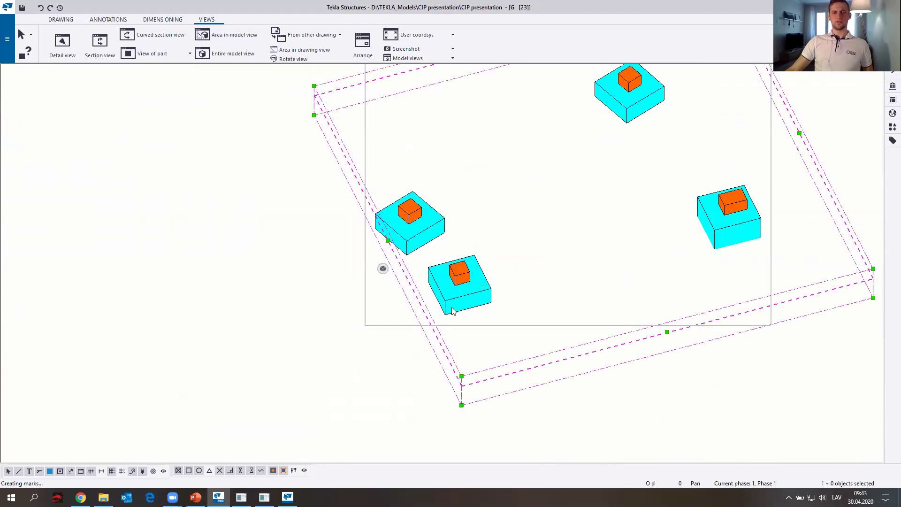
middle_click_drag(384, 268, 238, 306)
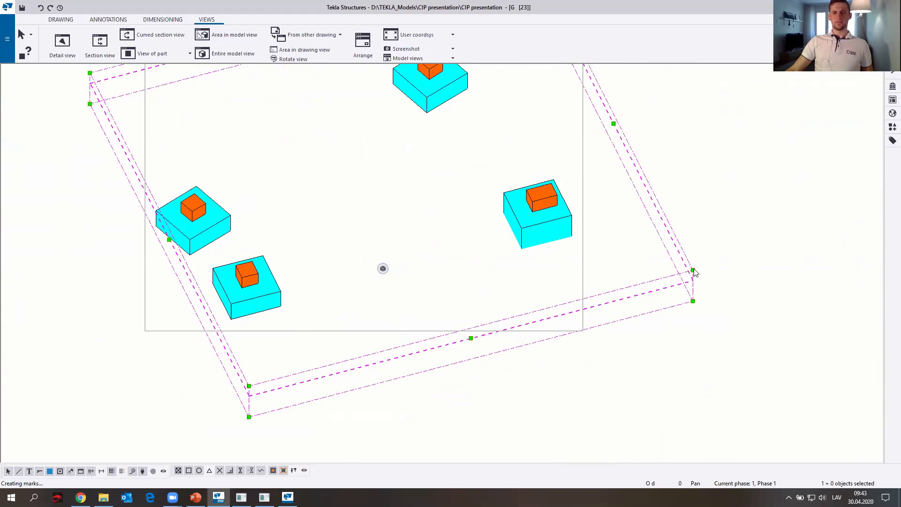
left_click_drag(694, 271, 702, 223)
scroll(703, 237, "down", 3)
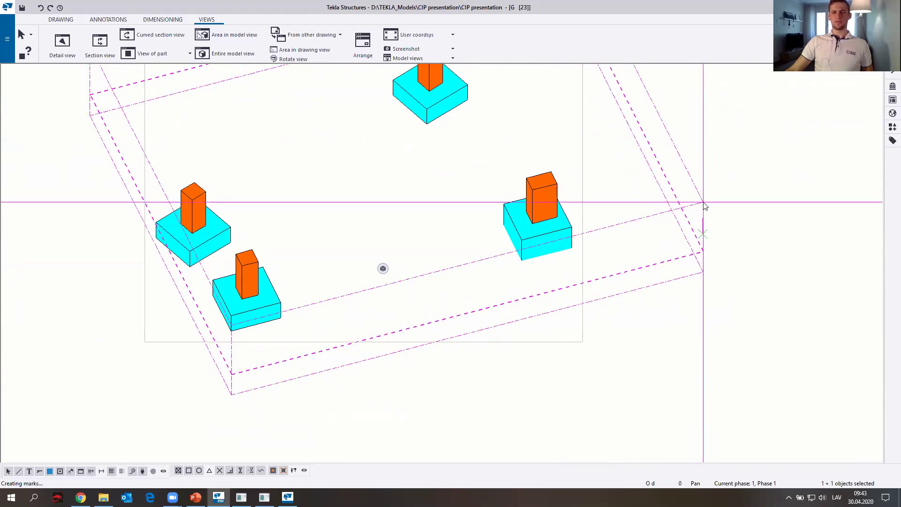
left_click(706, 144)
scroll(370, 225, "down", 4)
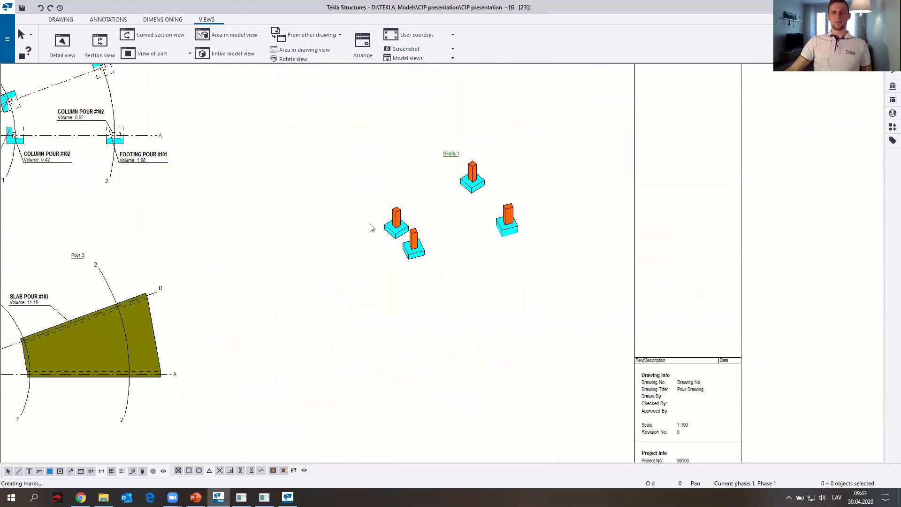
middle_click_drag(269, 207, 358, 241)
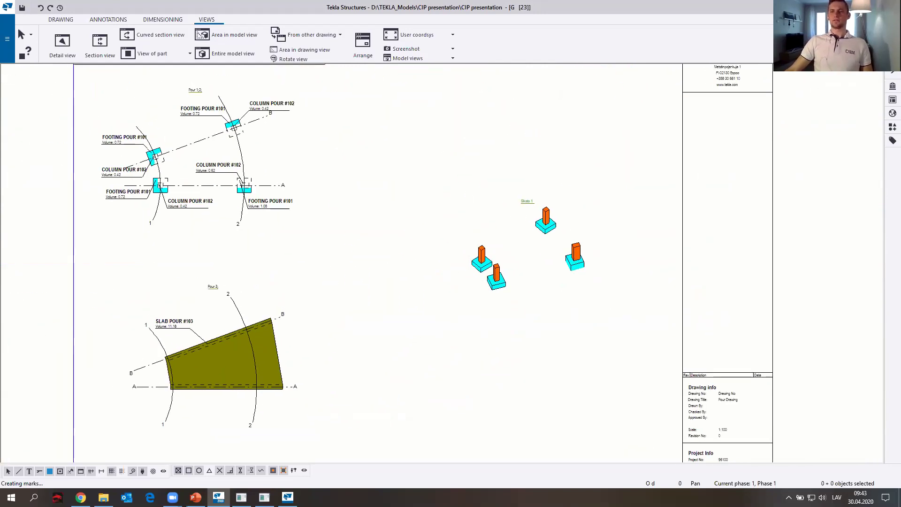
- Close the pour drawing keeping its changes, and maximize the Skats 1 model view
left_click(890, 7)
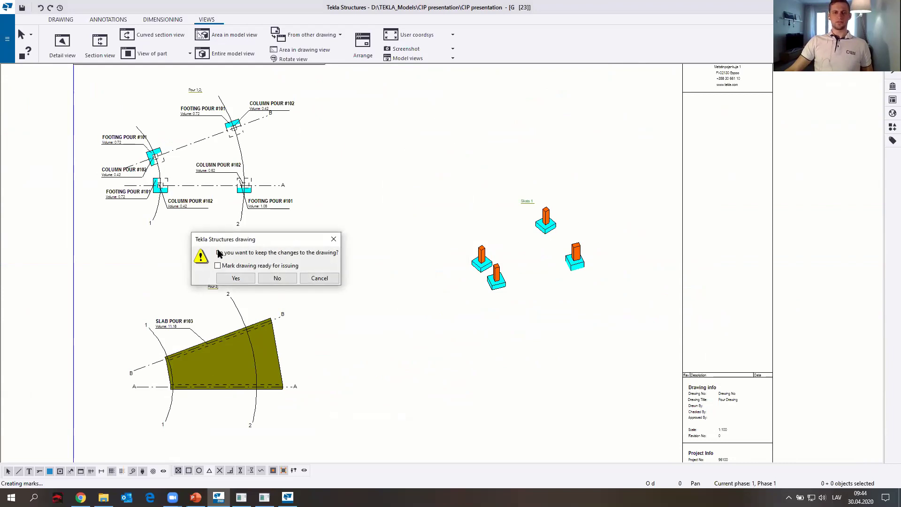
left_click(235, 279)
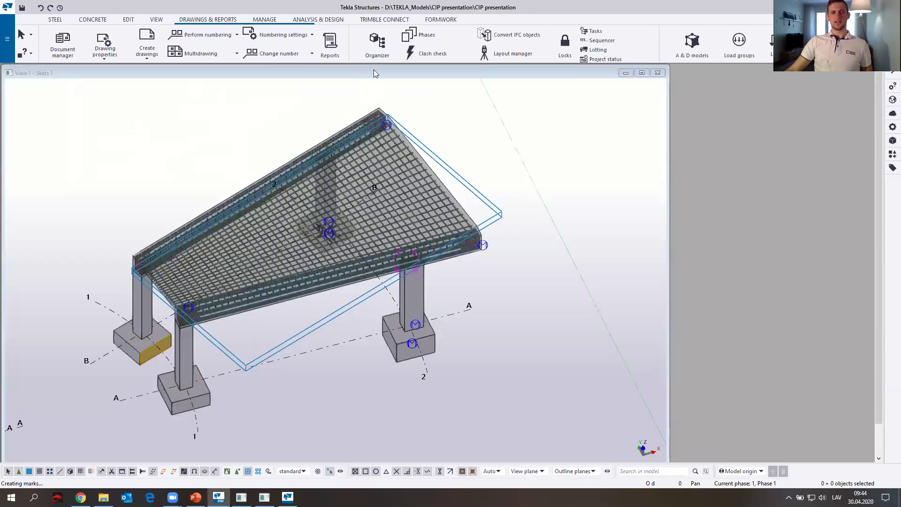
double_click(374, 72)
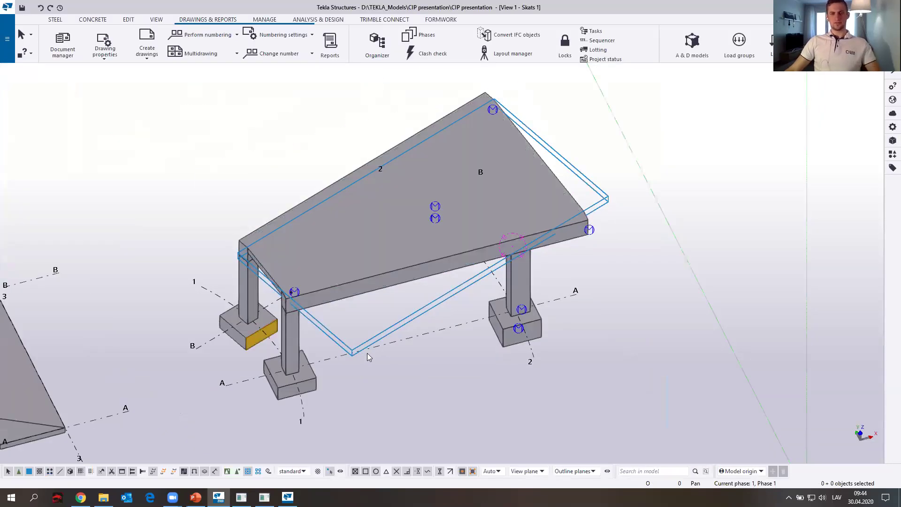
- Open the document manager, select Pour Drawing [23] and display its drawing view boundaries in the model
left_click(440, 276)
mouse_move(250, 309)
middle_mouse_down("ctrl")
mouse_move(283, 257)
mouse_move(254, 305)
middle_mouse_up("ctrl")
left_click(139, 143)
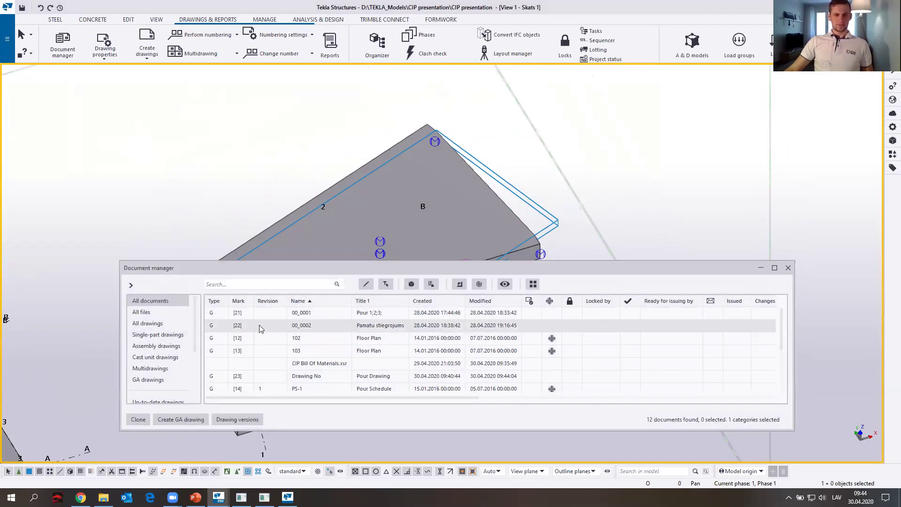
left_click(371, 379)
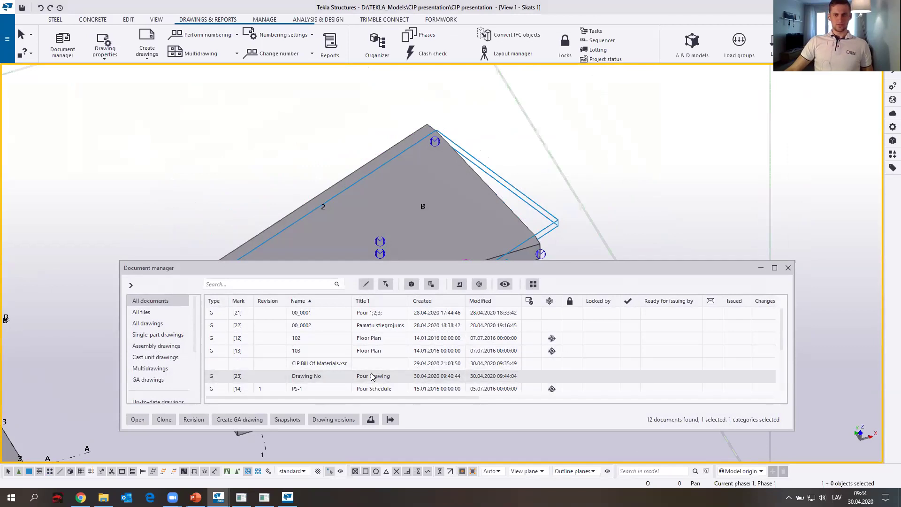
scroll(402, 367, "down", 1)
scroll(329, 369, "down", 1)
scroll(282, 371, "up", 3)
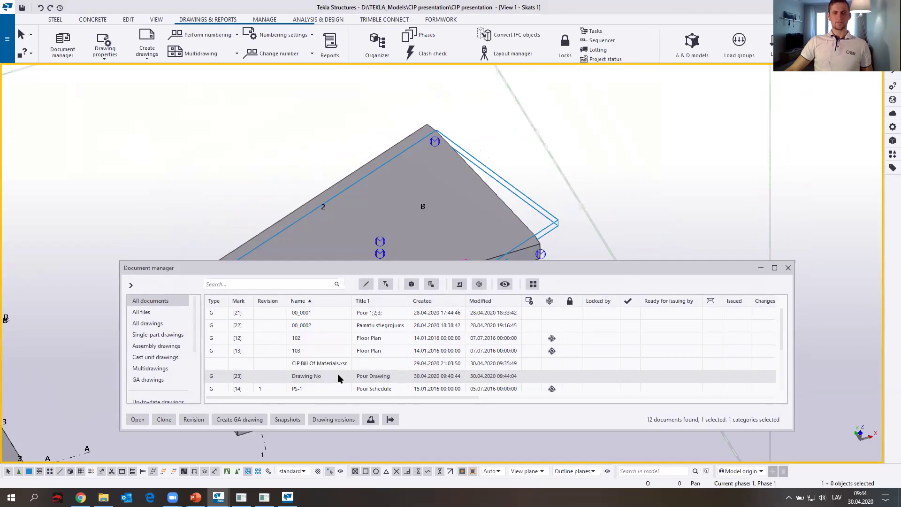
left_click(533, 285)
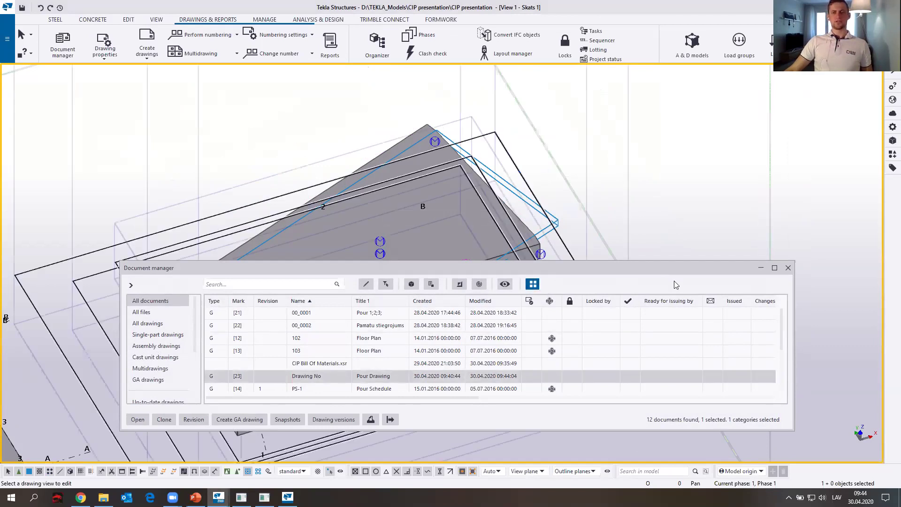
- Select the boundary of the drawing's Skats 1 view around the slab structure for editing in the model
scroll(324, 217, "down", 5)
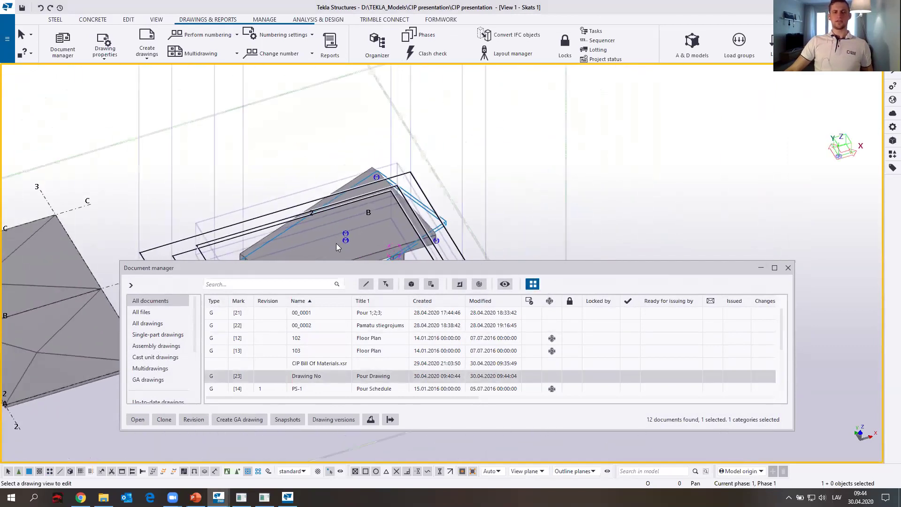
middle_click_drag(354, 219, 365, 192)
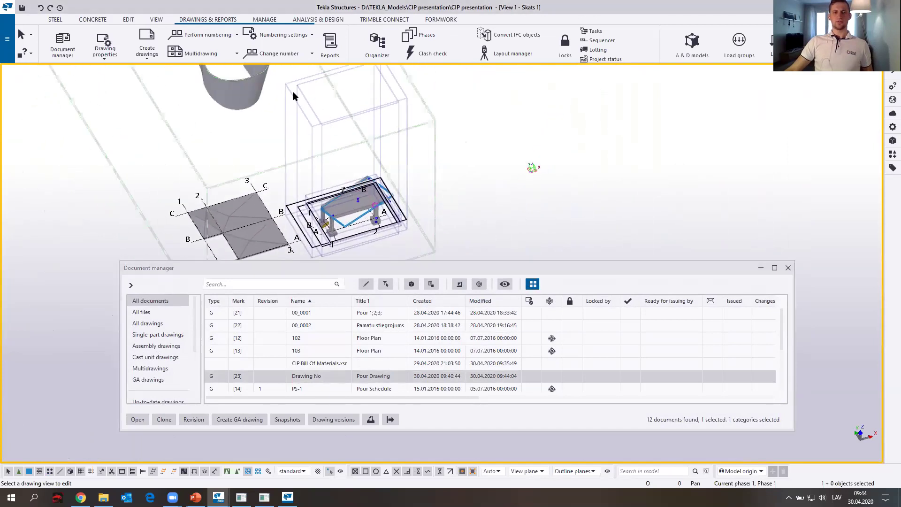
scroll(308, 227, "up", 5)
middle_click_drag(386, 207, 311, 189)
scroll(343, 174, "down", 2)
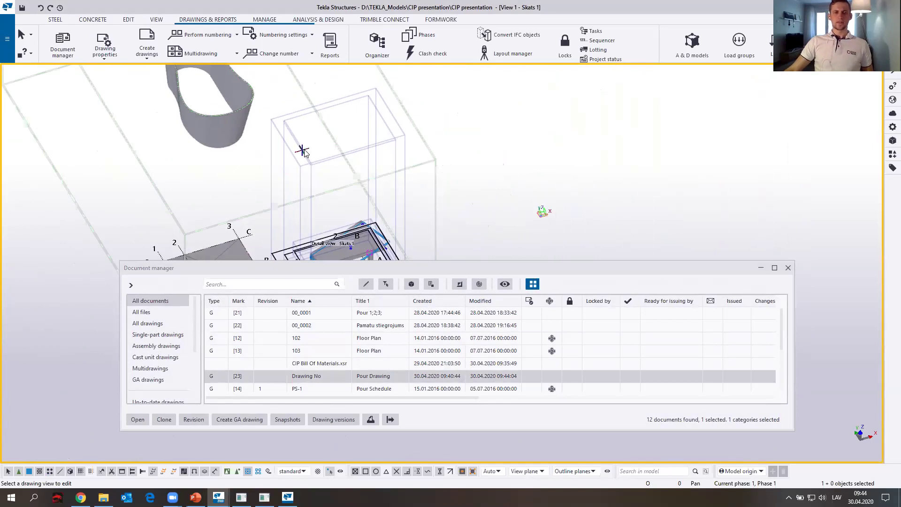
right_click(285, 138)
left_click(302, 7)
middle_click_drag(336, 205, 340, 108)
scroll(401, 189, "up", 3)
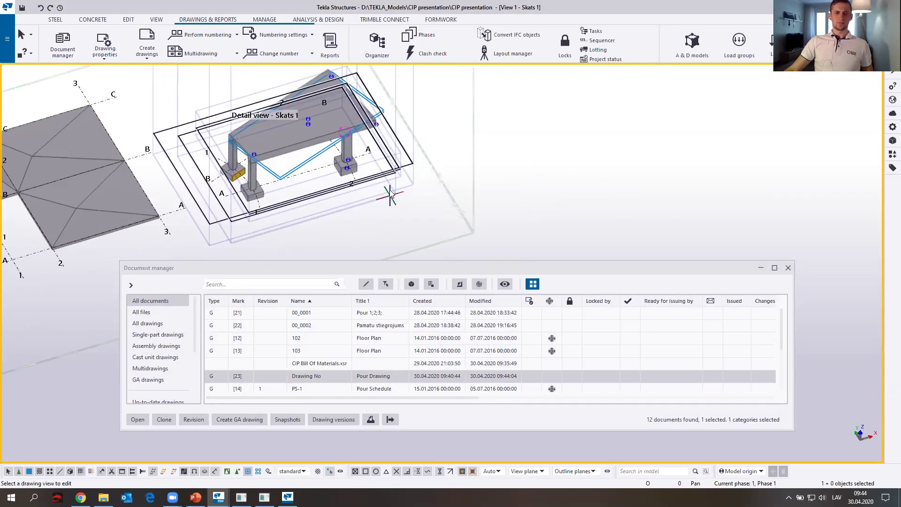
scroll(408, 188, "up", 2)
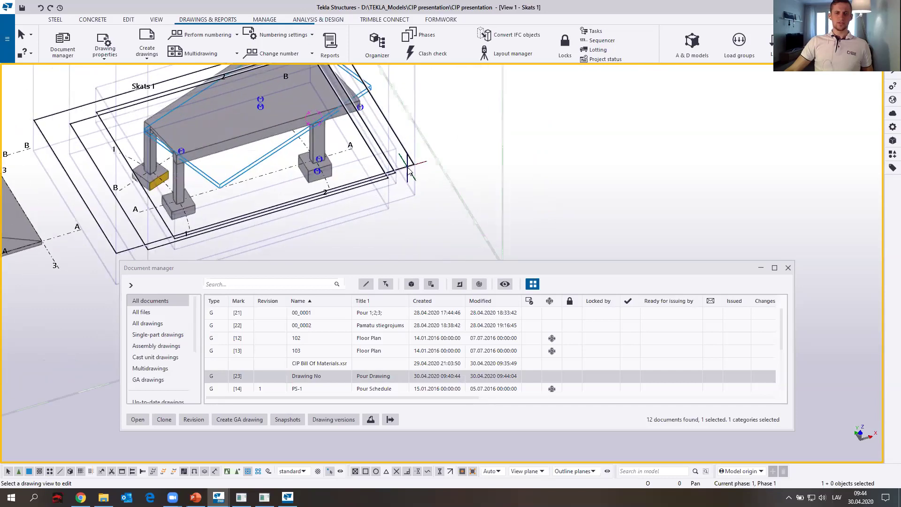
left_click(415, 160)
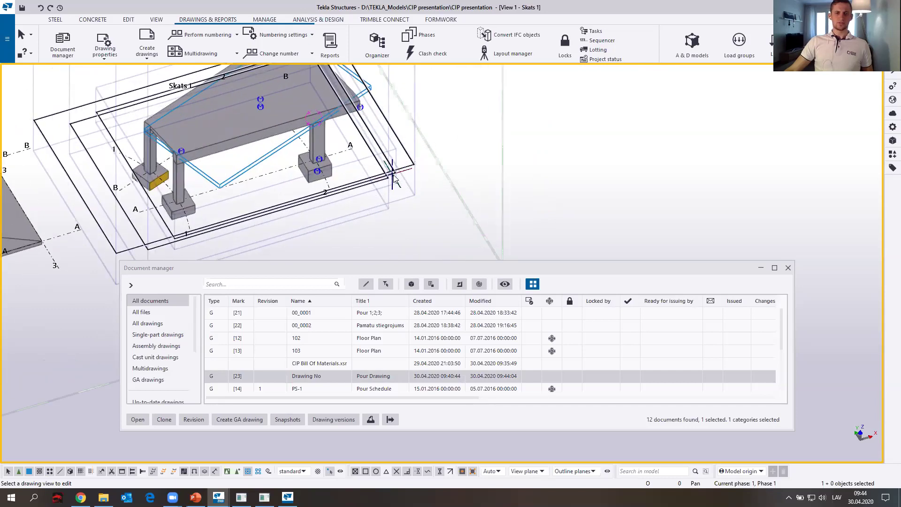
left_click(358, 194)
- Clip the model to the Skats 1 view boundary and raise its upper face above the slab, to 4200 mm
middle_click_drag(245, 195, 419, 133)
scroll(419, 133, "up", 4)
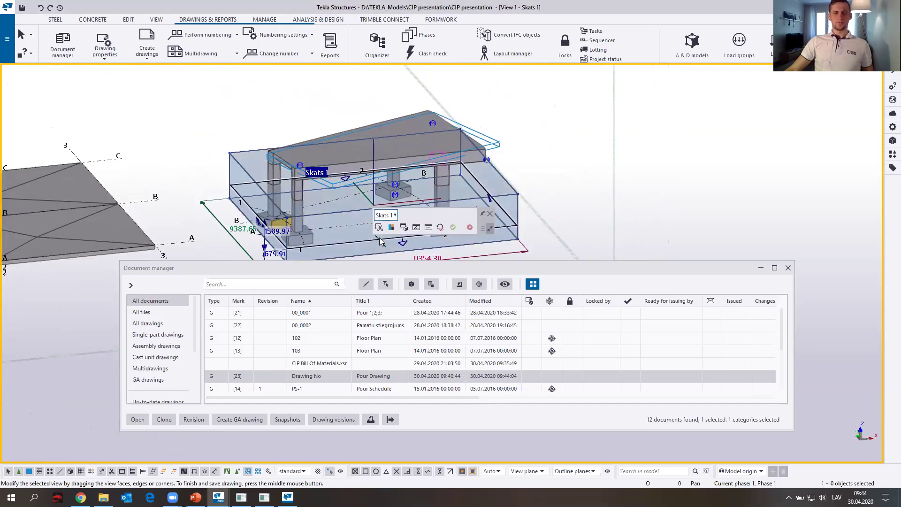
left_click(380, 227)
middle_click_drag(266, 205, 264, 224)
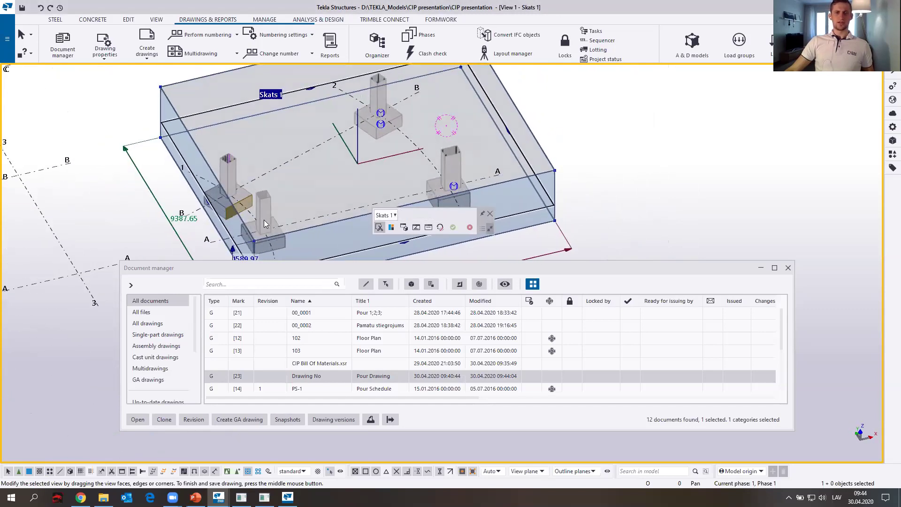
middle_click_drag(240, 151, 372, 199, "ctrl")
scroll(381, 153, "down", 5)
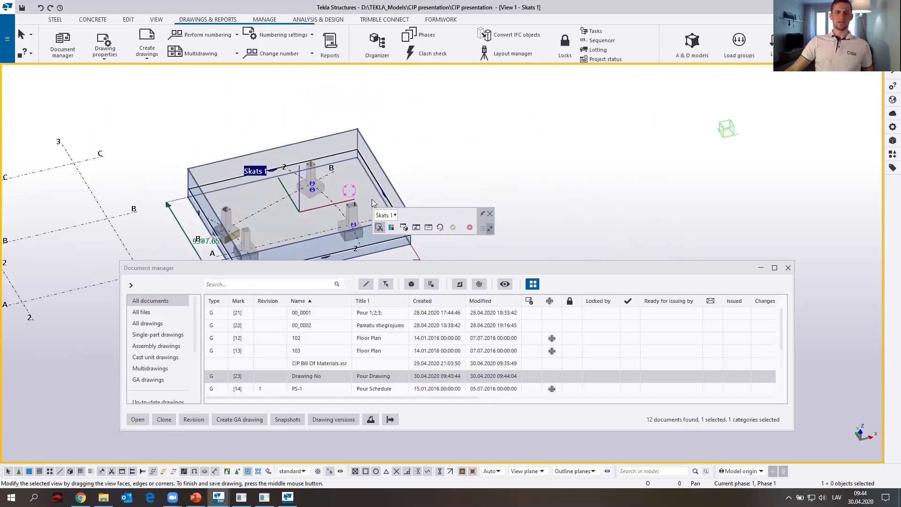
scroll(361, 186, "up", 4)
left_click_drag(358, 185, 364, 141)
middle_click_drag(226, 258, 387, 125)
left_click_drag(388, 120, 392, 99)
mouse_move(242, 184)
middle_mouse_down()
mouse_move(289, 144)
mouse_move(310, 171)
mouse_move(263, 115)
mouse_move(296, 162)
middle_mouse_up()
scroll(288, 144, "up", 3)
mouse_move(364, 201)
middle_mouse_down("ctrl")
mouse_move(368, 164)
mouse_move(344, 202)
mouse_move(367, 188)
middle_mouse_up("ctrl")
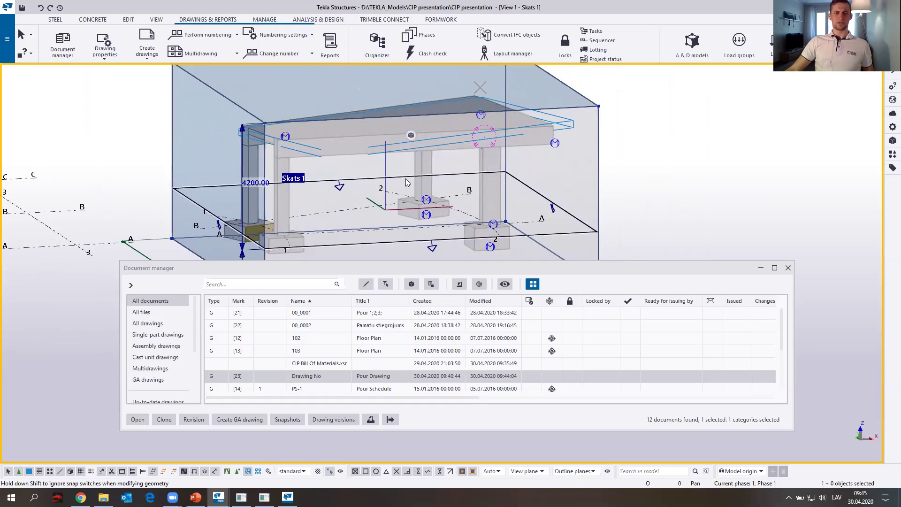
- Update the drawing with the modified Skats 1 view, open Pour Drawing [23] and inspect the 3D view
mouse_move(413, 136)
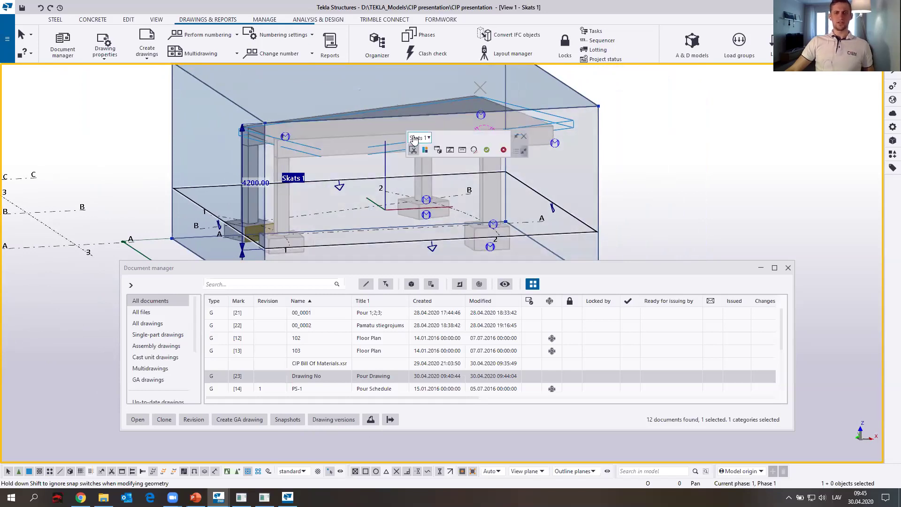
left_click(450, 151)
left_click(451, 151)
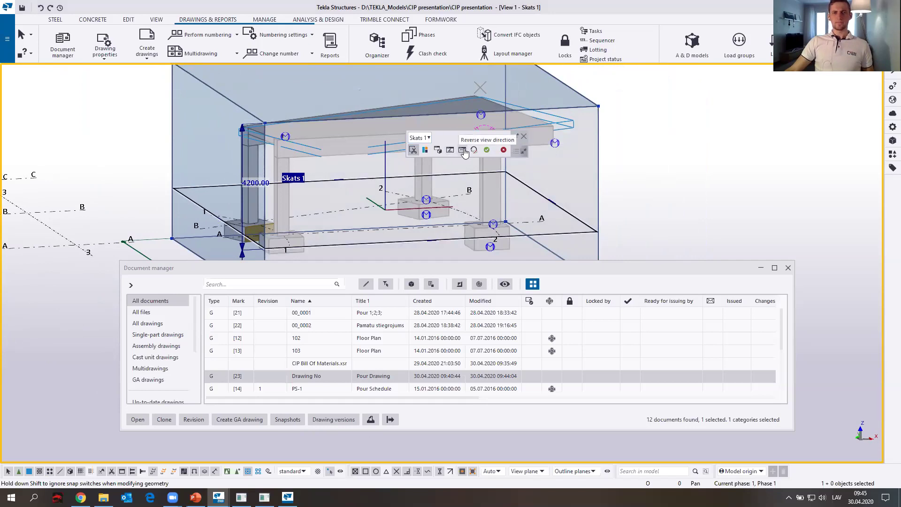
left_click(487, 150)
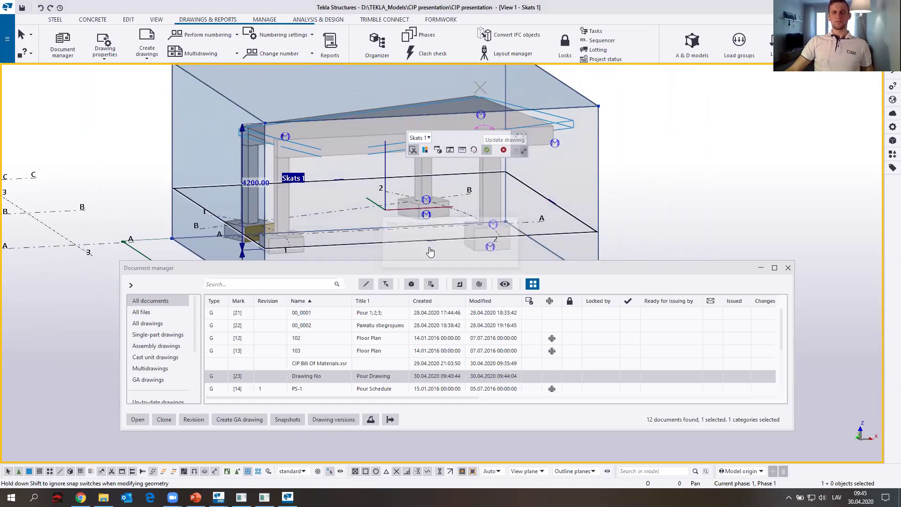
double_click(404, 375)
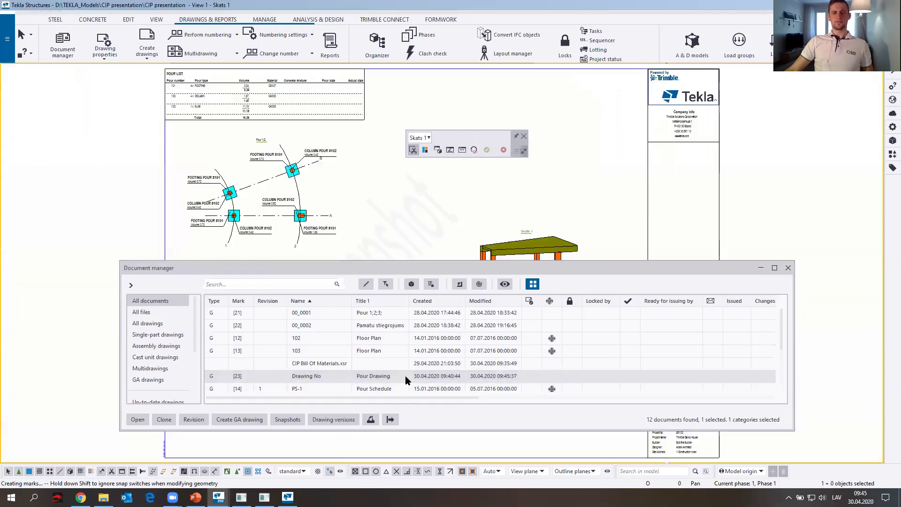
left_click(761, 267)
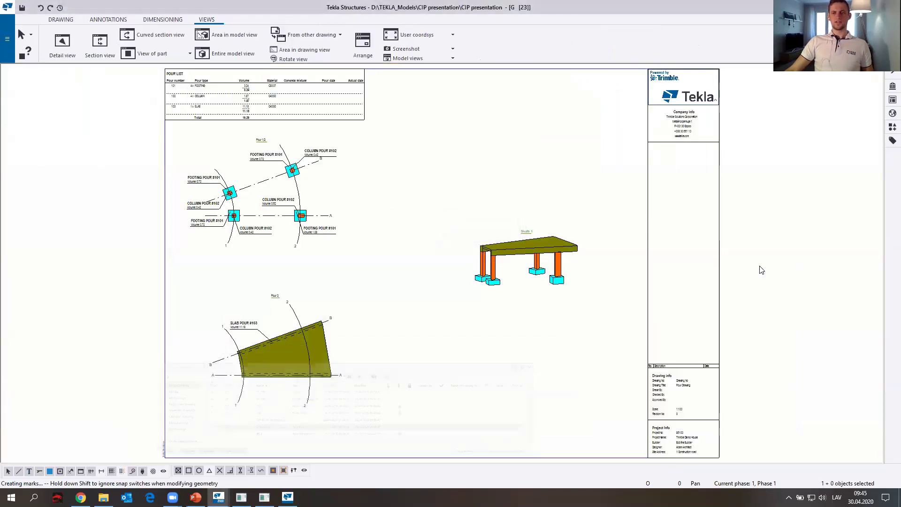
scroll(529, 272, "up", 3)
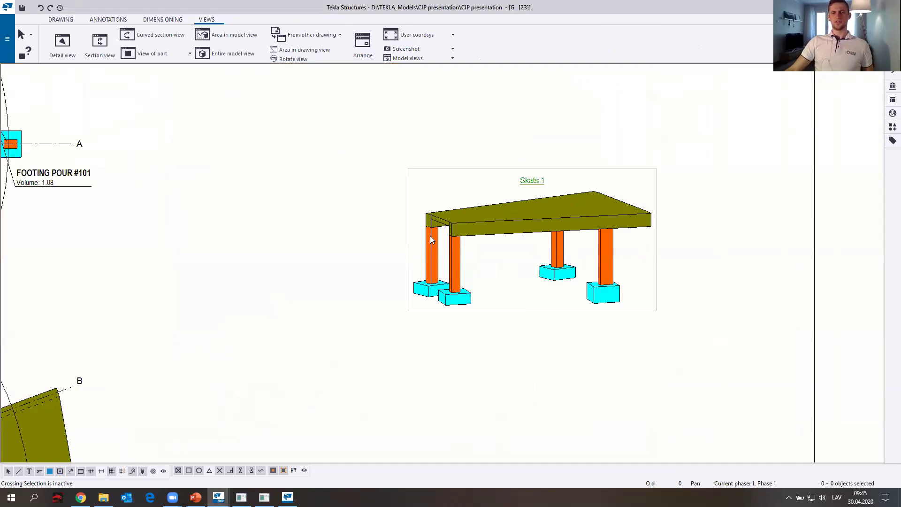
- Examine the complete slab, column and footing structure in the drawing's Skats 1 3D view
scroll(611, 227, "down", 3)
left_click(588, 203)
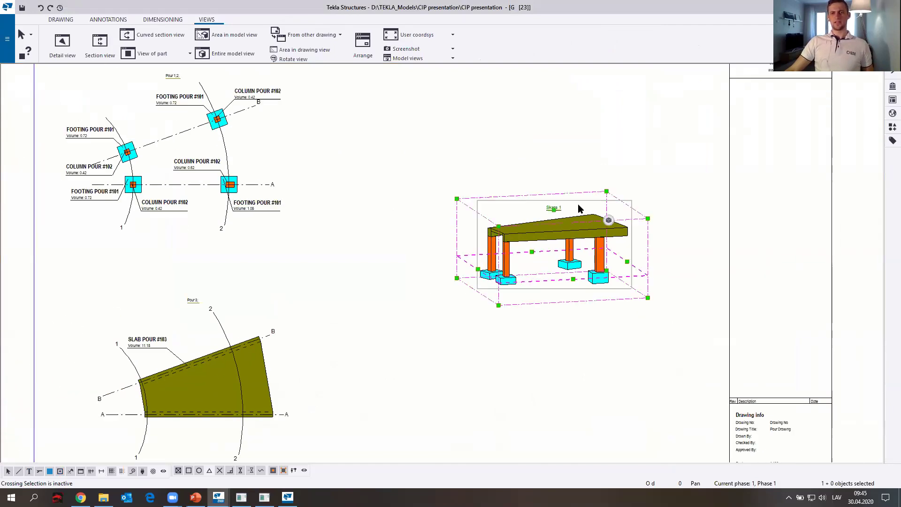
left_click_drag(597, 182, 592, 128)
left_click(605, 255)
middle_click_drag(512, 219, 465, 262)
scroll(571, 178, "up", 3)
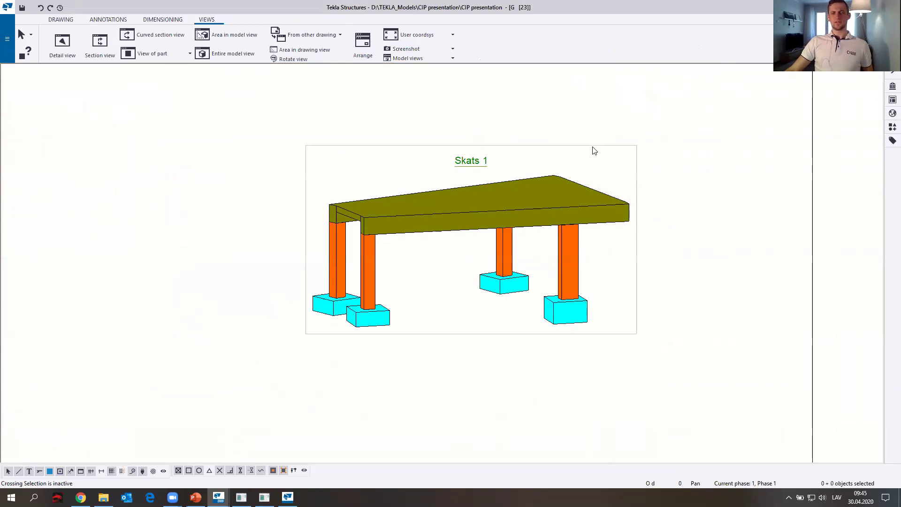
scroll(585, 181, "up", 1)
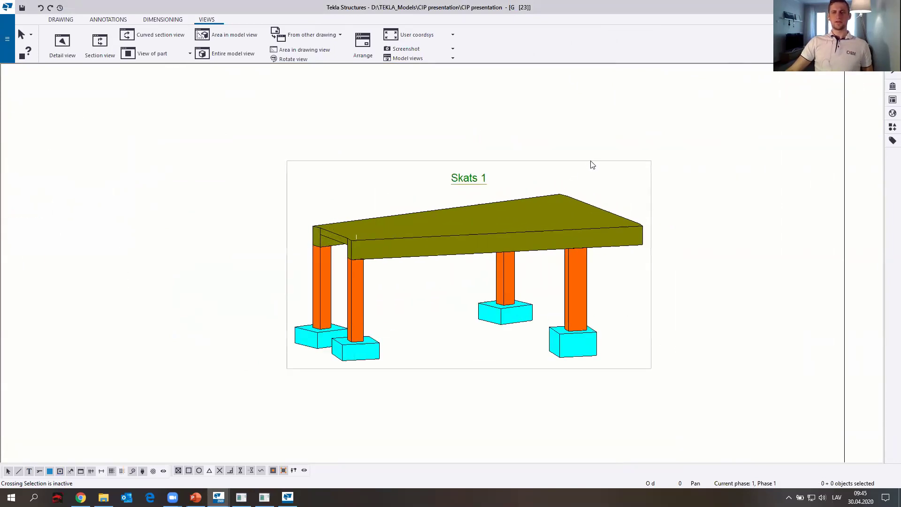
- Move the COLUMN POUR #102 mark at grid intersection B-2 directly beneath the FOOTING POUR #101 mark in the Pour 1;2; plan
scroll(452, 224, "down", 3)
middle_click_drag(172, 250, 488, 181)
scroll(439, 115, "up", 5)
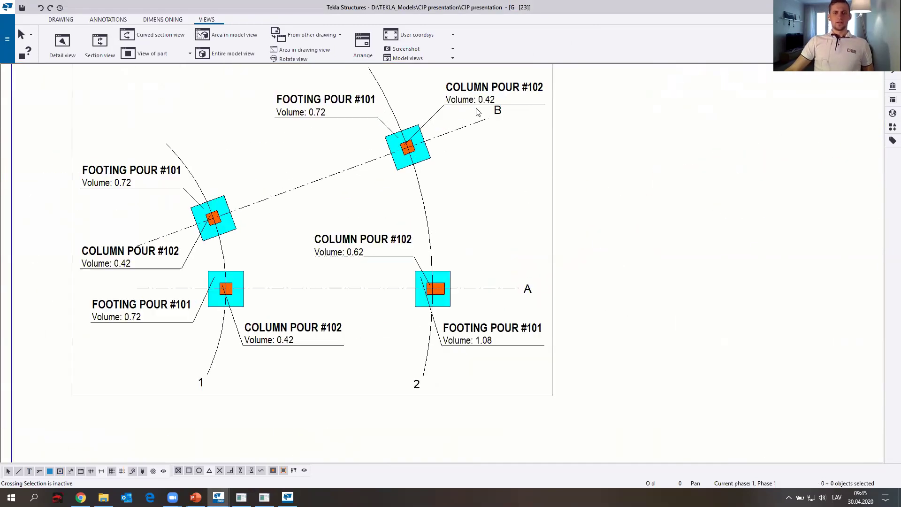
middle_click_drag(433, 103, 415, 198)
scroll(519, 183, "down", 3)
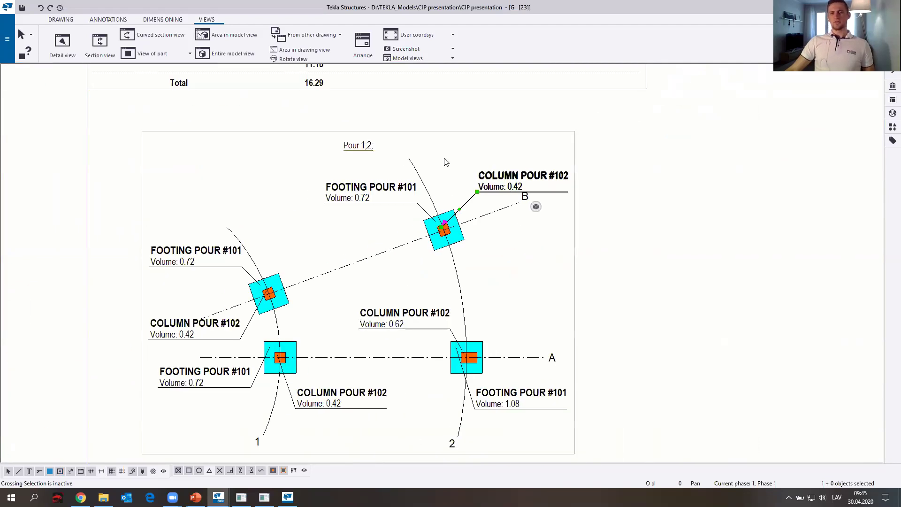
left_click(469, 133)
middle_click_drag(498, 194, 233, 254)
scroll(481, 212, "up", 2)
left_click(486, 210)
left_click_drag(233, 254, 258, 242)
left_click(277, 214)
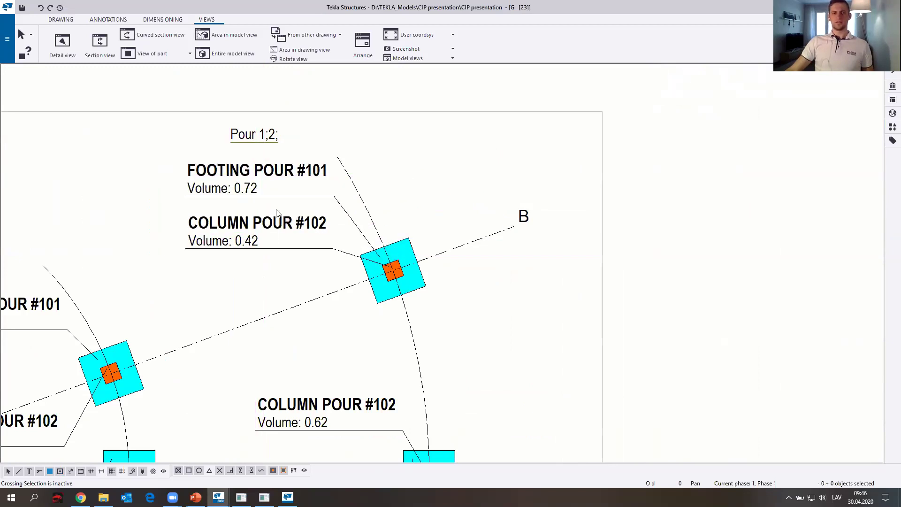
- Check which footing and column the two stacked pour marks at grid intersection B-2 refer to
left_click(248, 176)
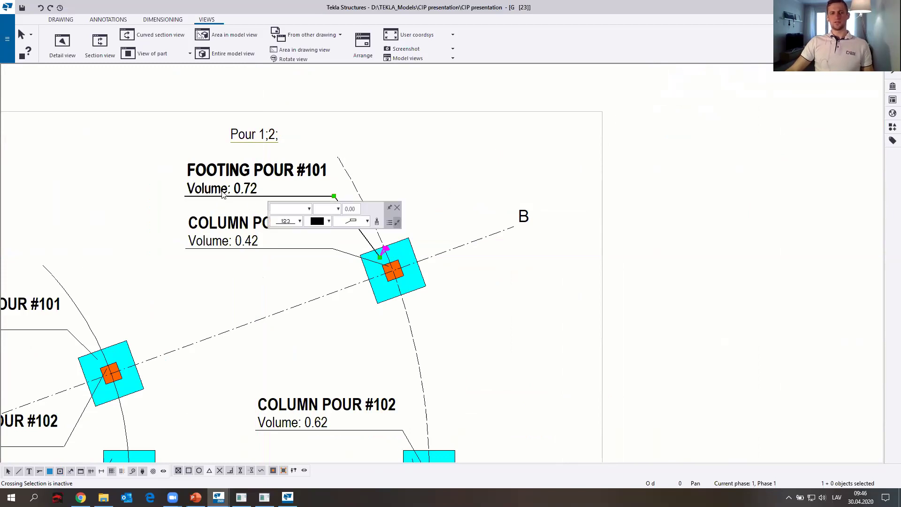
middle_click_drag(243, 195, 234, 218)
mouse_move(272, 210)
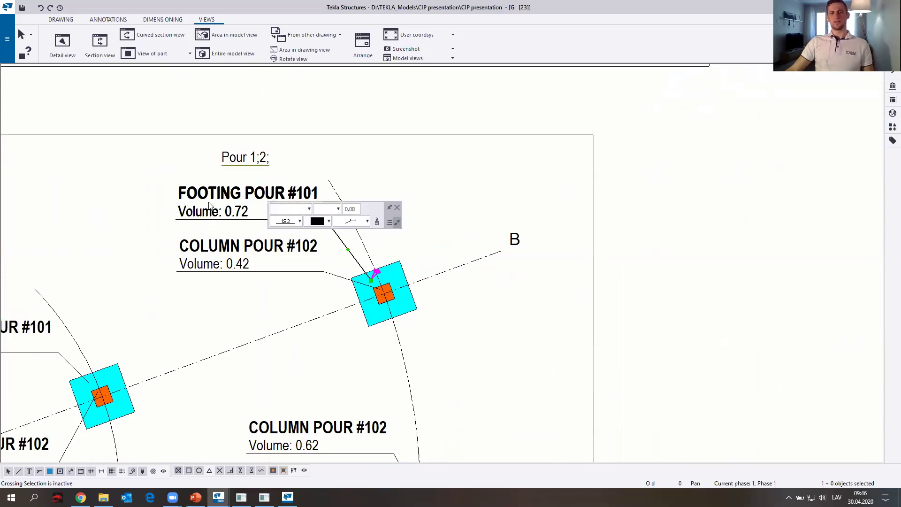
left_click(403, 291)
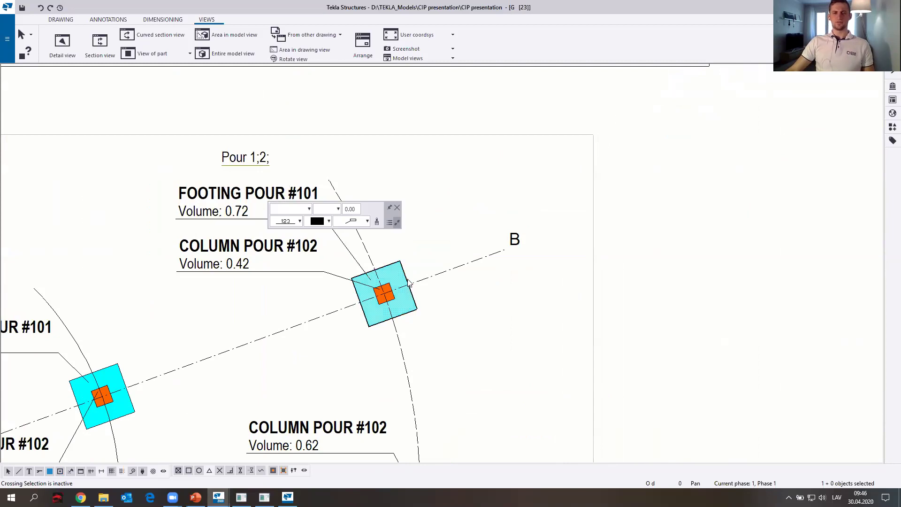
left_click(250, 266)
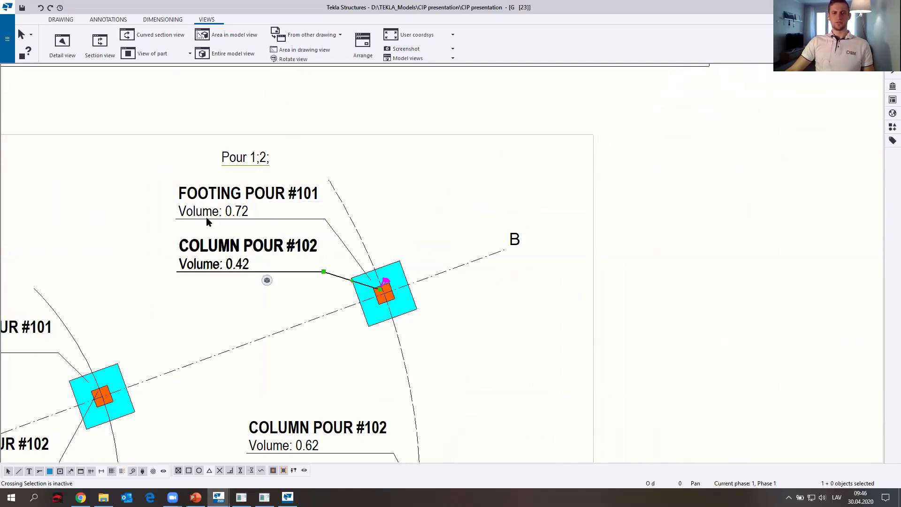
key("Escape")
scroll(397, 282, "down", 2)
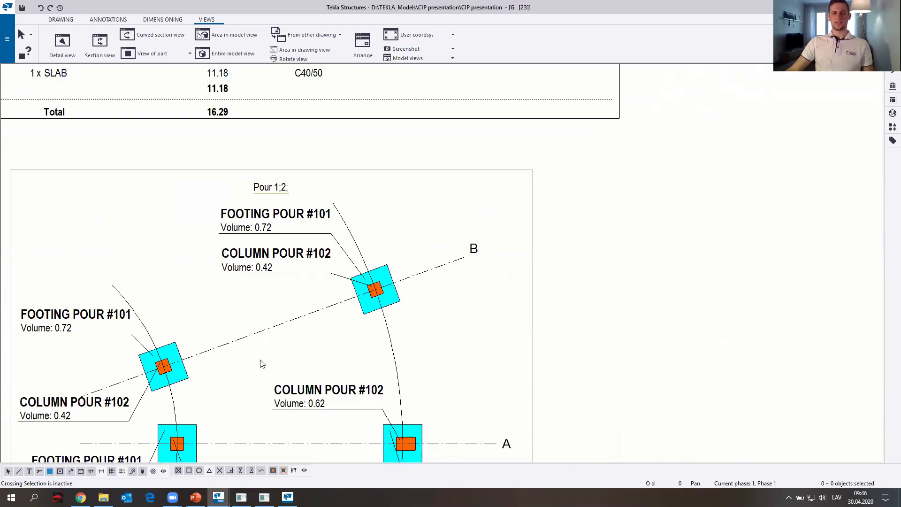
- Review the whole drawing sheet, including the pour list, footing and column plan, slab plan and 3D view
middle_click_drag(215, 366, 310, 278)
scroll(314, 241, "down", 2)
scroll(334, 261, "down", 2)
scroll(325, 262, "up", 3)
scroll(325, 263, "up", 1)
scroll(434, 280, "down", 6)
middle_click_drag(469, 320, 314, 207)
middle_click_drag(416, 284, 419, 141)
scroll(300, 272, "up", 1)
scroll(338, 261, "down", 3)
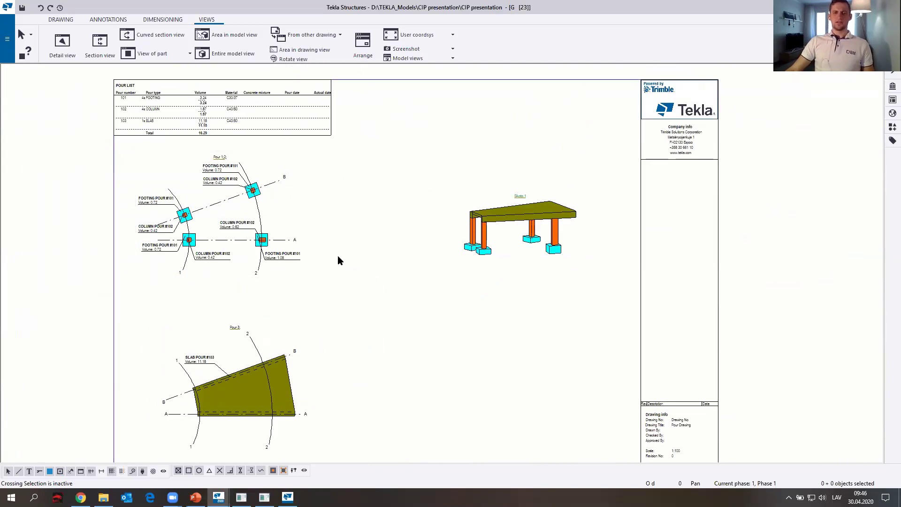
middle_click_drag(457, 298, 474, 272)
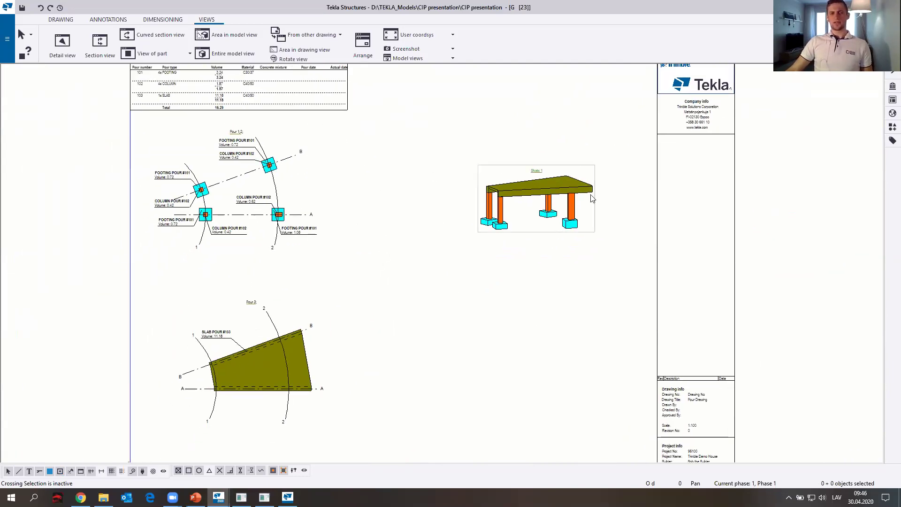
scroll(218, 182, "up", 3)
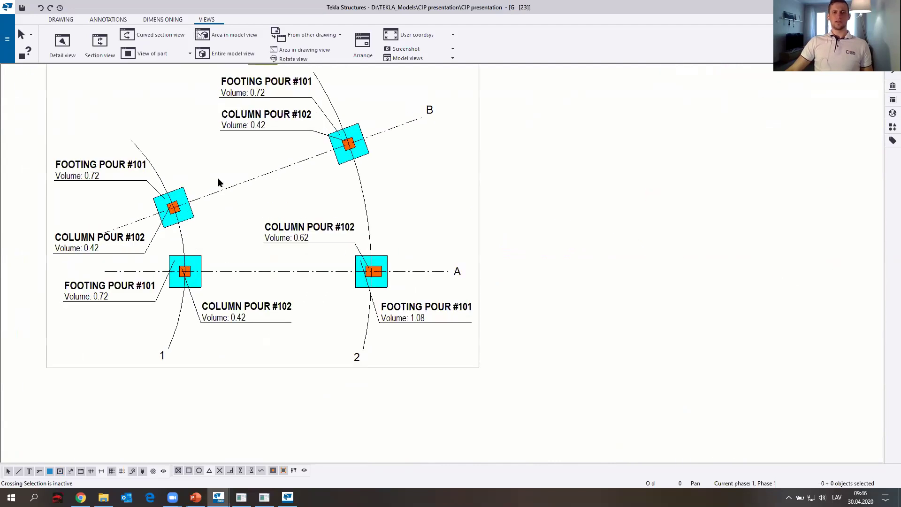
middle_click_drag(238, 156, 169, 320)
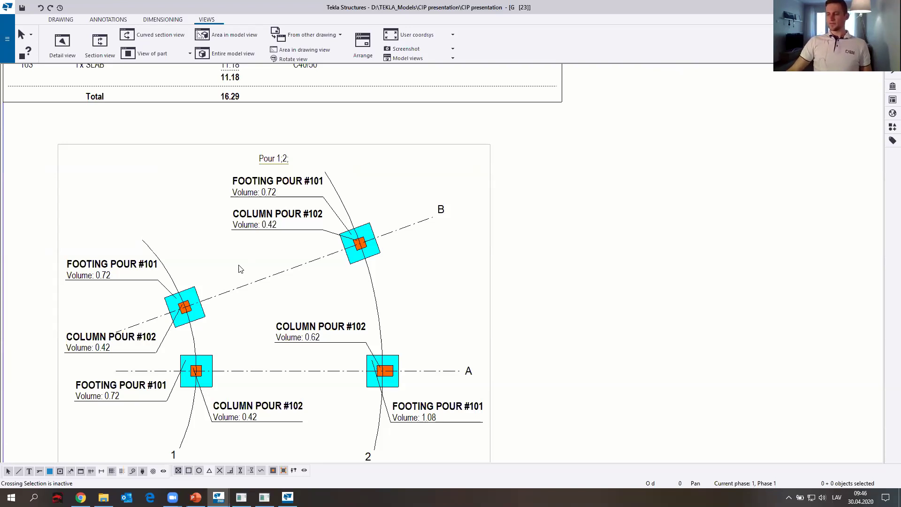
scroll(227, 277, "down", 2)
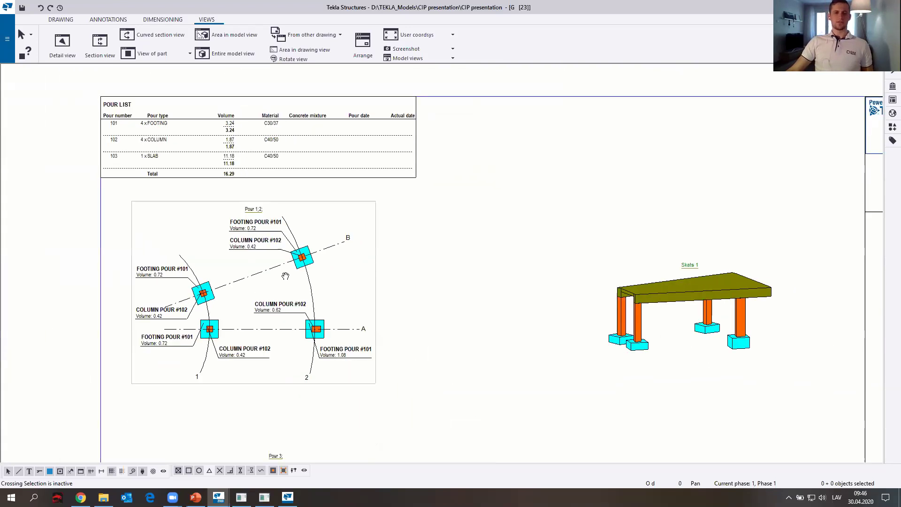
middle_click_drag(327, 276, 302, 252)
middle_click_drag(314, 219, 342, 181)
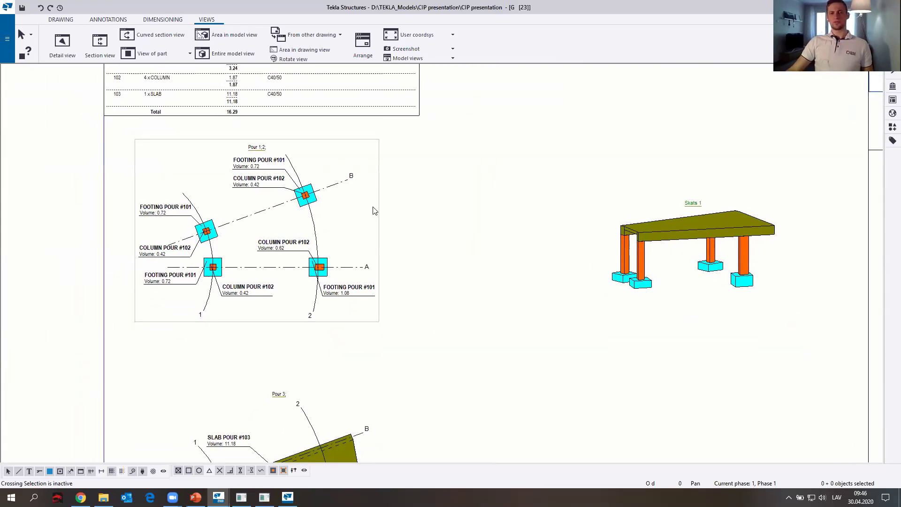
middle_click_drag(476, 234, 401, 283)
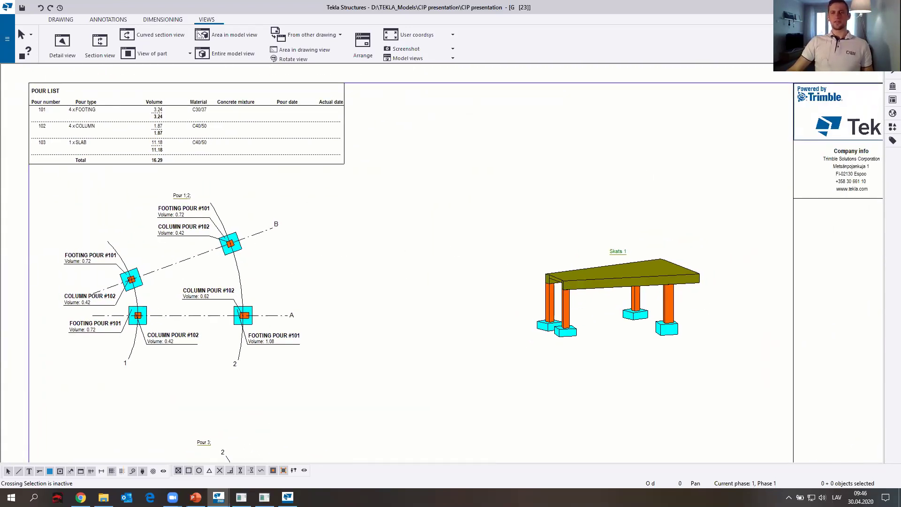
- Close the pour drawing, keeping its changes, and maximize the Skats 1 model view
left_click(891, 7)
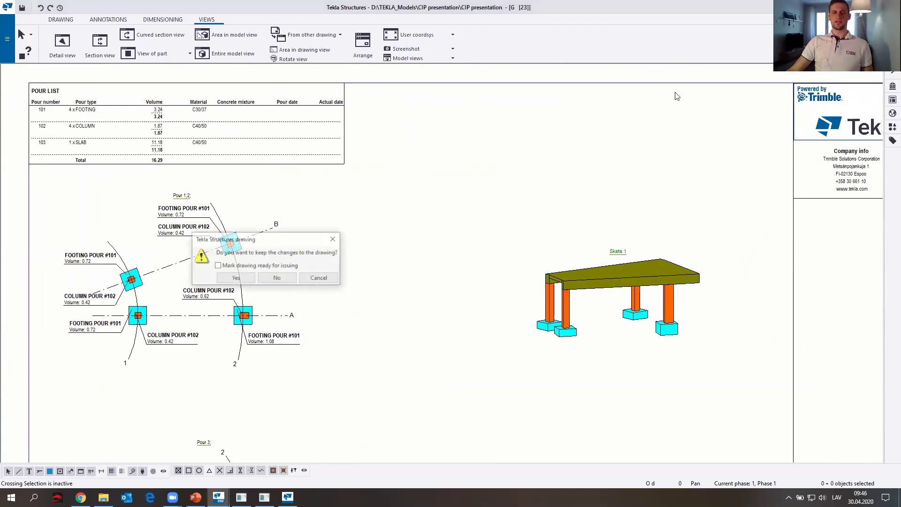
left_click(235, 278)
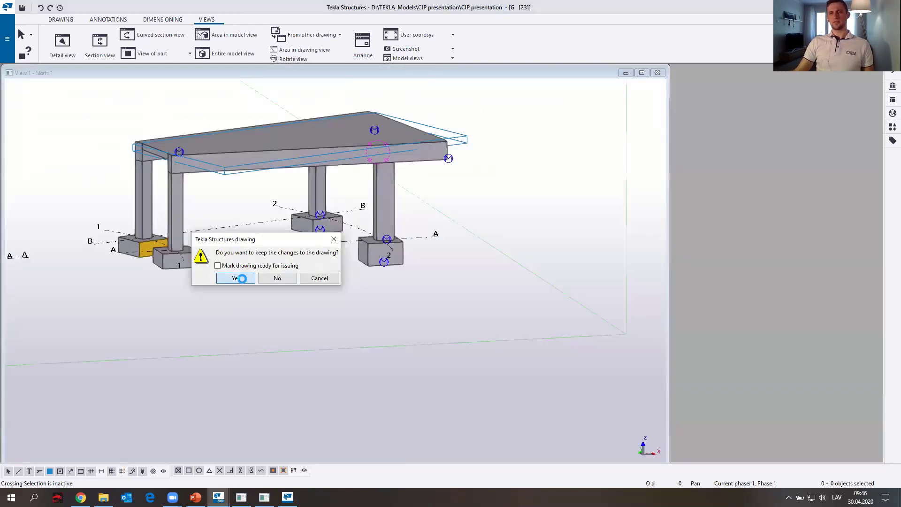
double_click(441, 76)
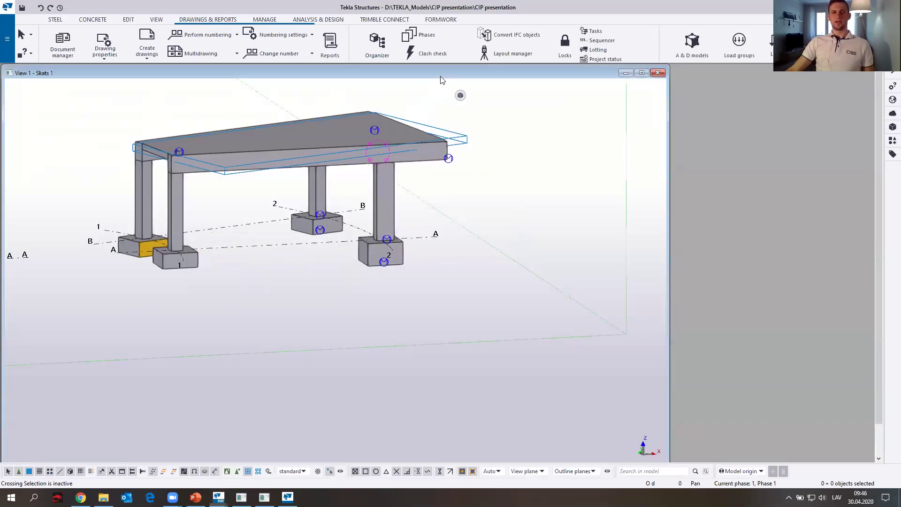
scroll(245, 253, "up", 1)
left_click(151, 187)
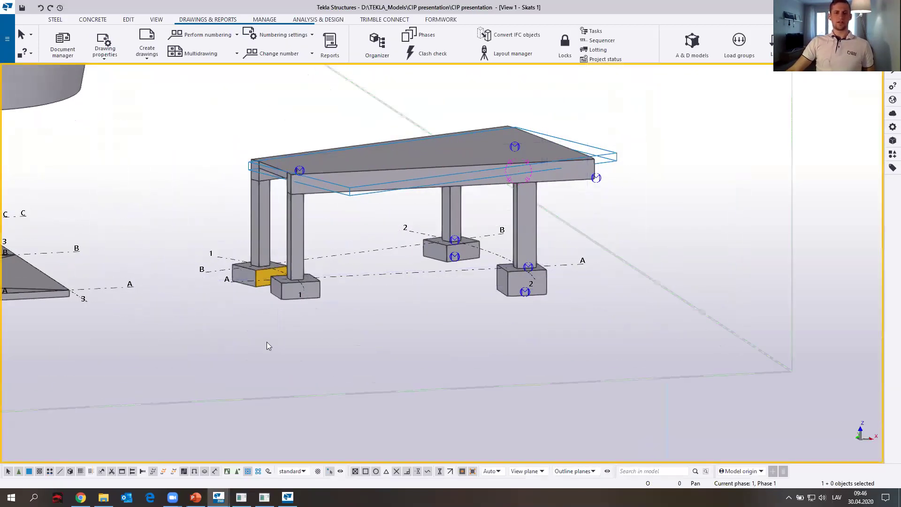
- Switch to assembly-level selection, turn off the pour view and select the footing at grid intersection A-1
left_click(248, 472)
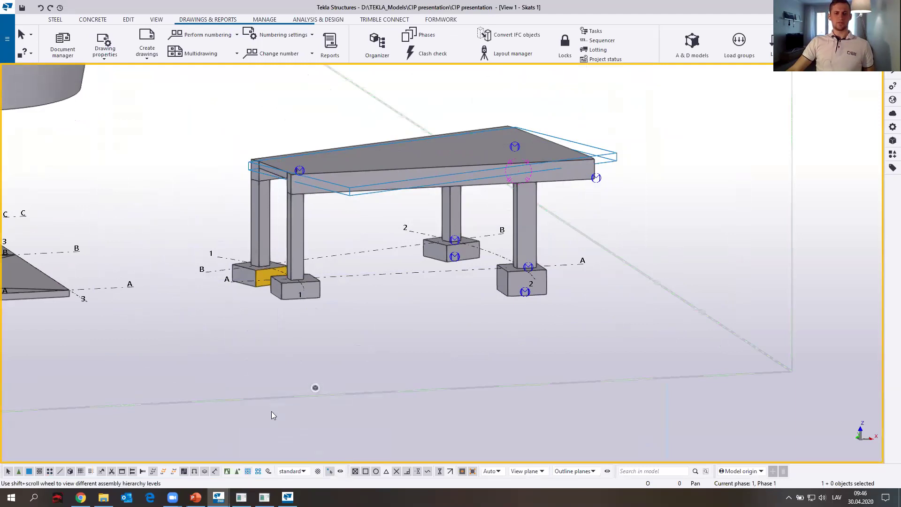
scroll(293, 281, "up", 3)
middle_click_drag(337, 303, 329, 330, "ctrl")
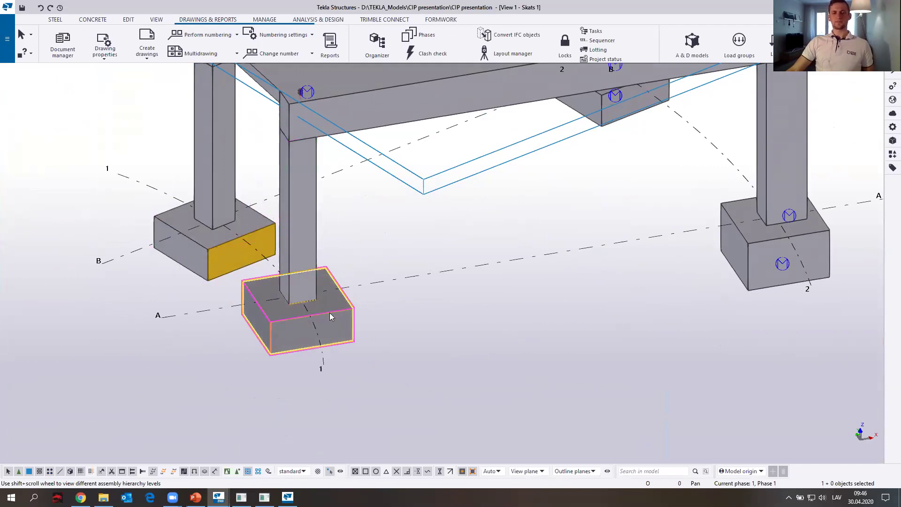
left_click(93, 19)
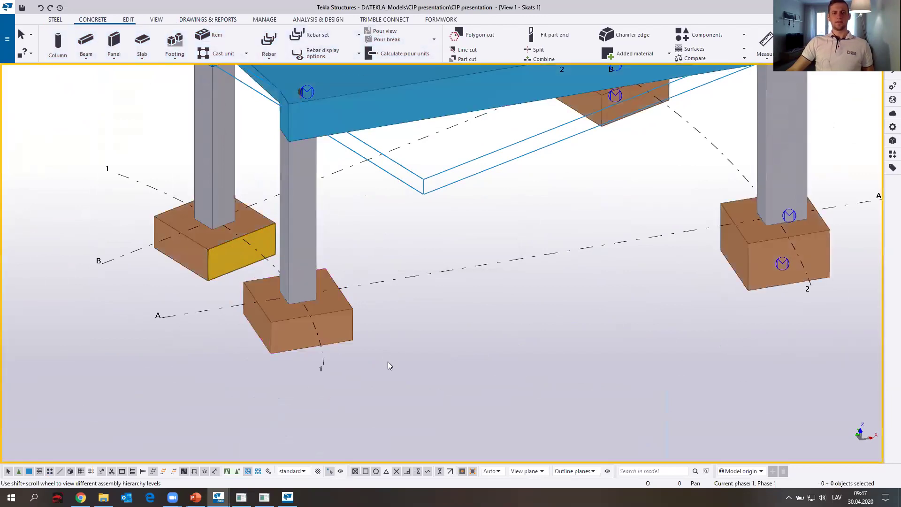
left_click(341, 314)
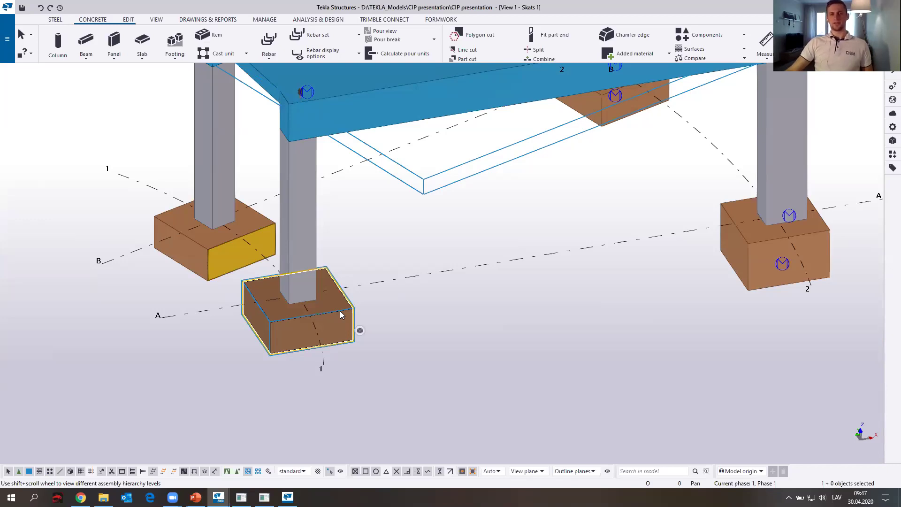
left_click(363, 266)
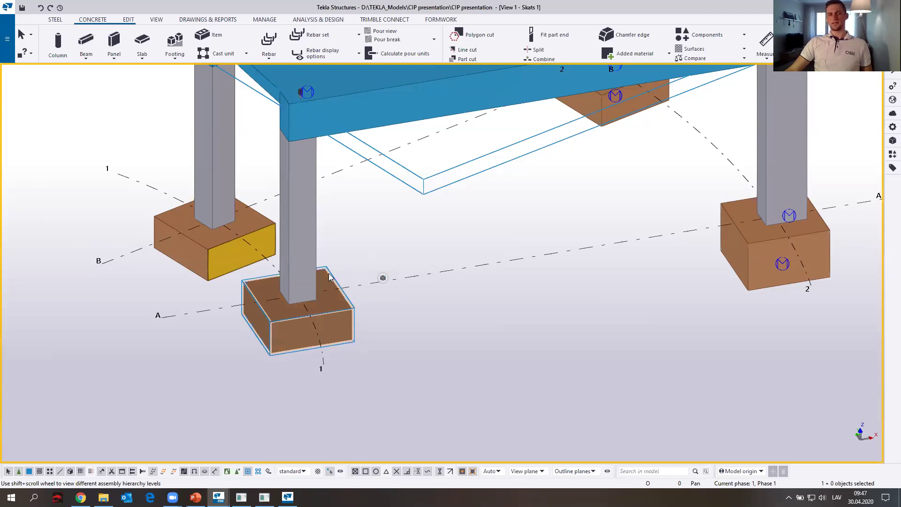
- Create a cast unit drawing of the column at grid intersection A-1, performing the required numbering
left_click(308, 237)
right_click(310, 221)
mouse_move(358, 365)
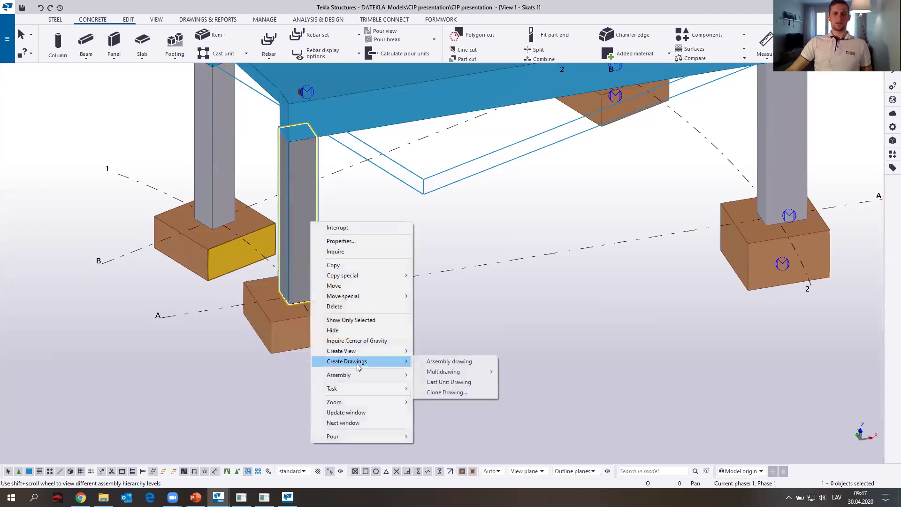
left_click(460, 384)
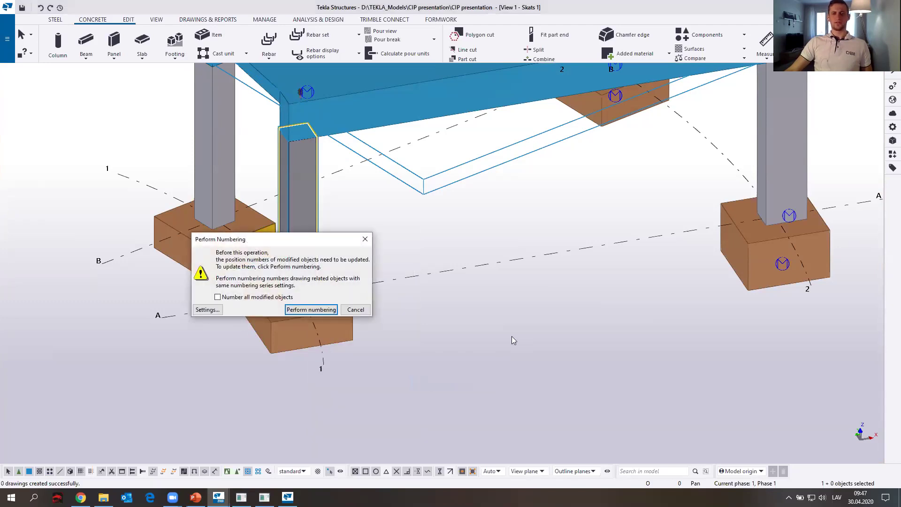
left_click(311, 309)
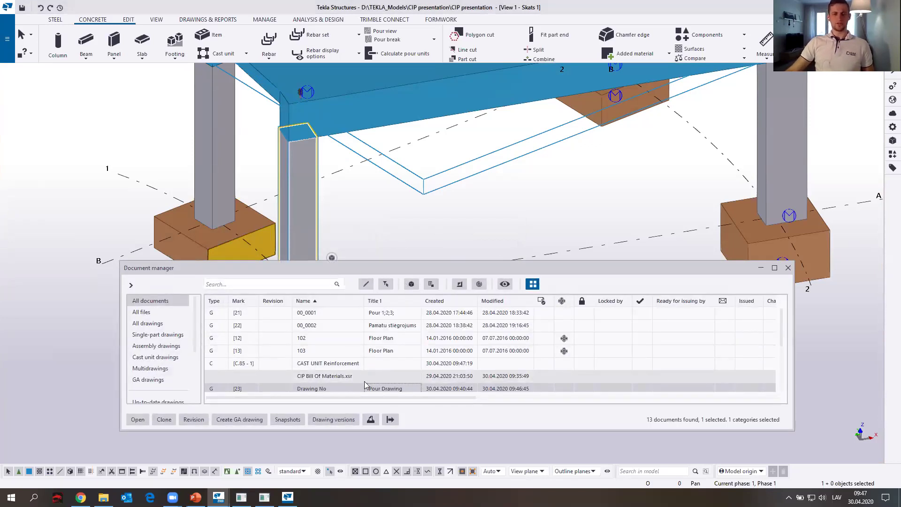
- Filter the document manager to cast unit drawings, open CAST UNIT Reinforcement [C.85 - 1] and minimize the manager
scroll(371, 376, "down", 2)
scroll(354, 381, "up", 2)
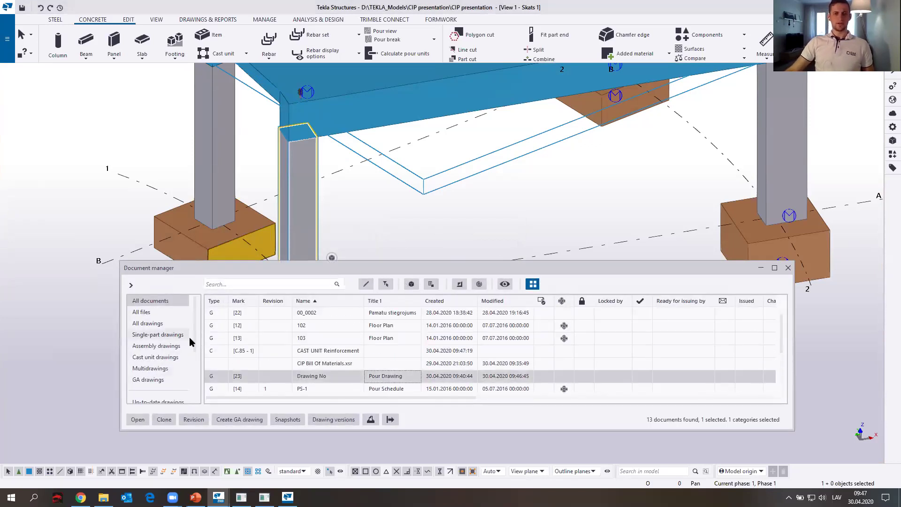
left_click(149, 359)
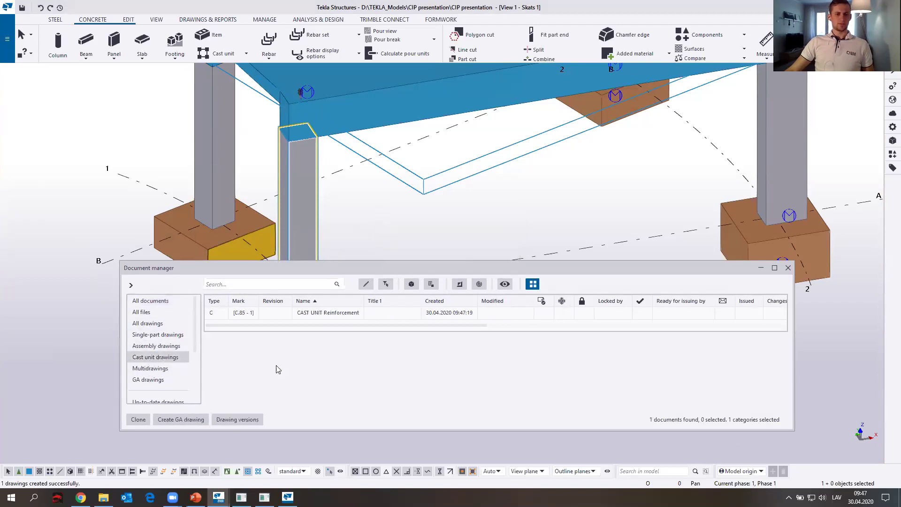
left_click(302, 314)
double_click(307, 314)
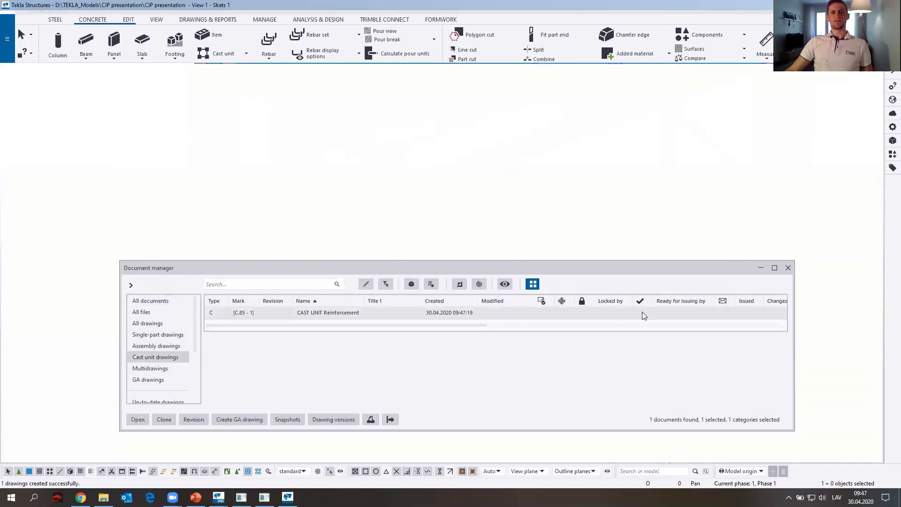
left_click(761, 268)
- Load the LV_CU settings in the column's cast unit drawing properties, modify the drawing with them and close the properties
scroll(439, 269, "up", 3)
mouse_move(538, 235)
middle_mouse_down()
mouse_move(475, 295)
mouse_move(499, 241)
middle_mouse_up()
scroll(499, 237, "down", 2)
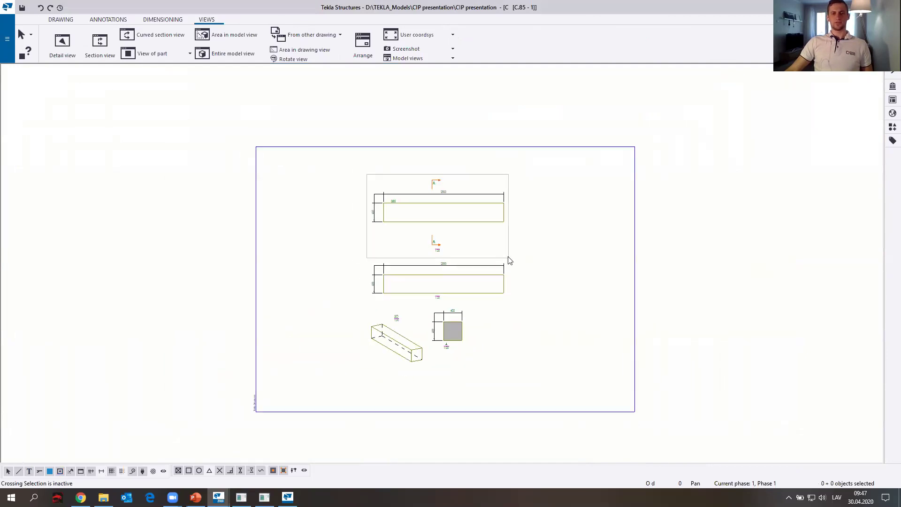
double_click(580, 220)
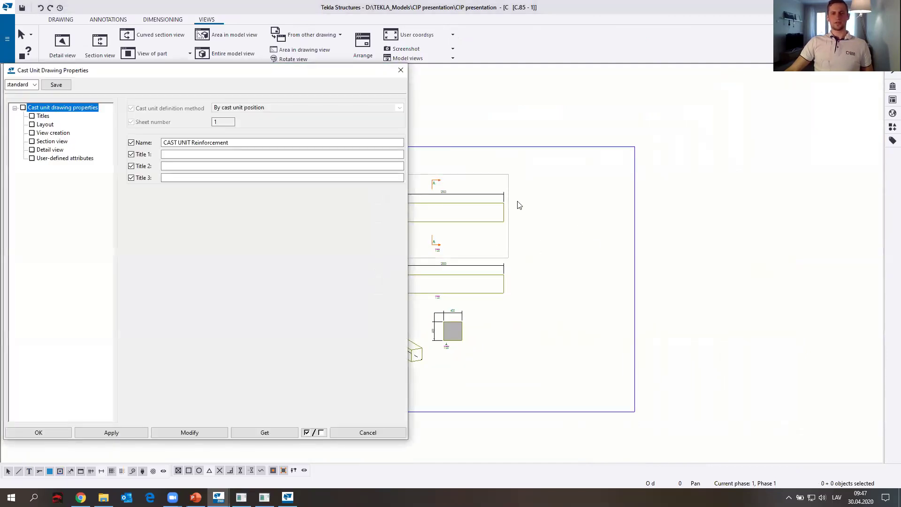
left_click(35, 85)
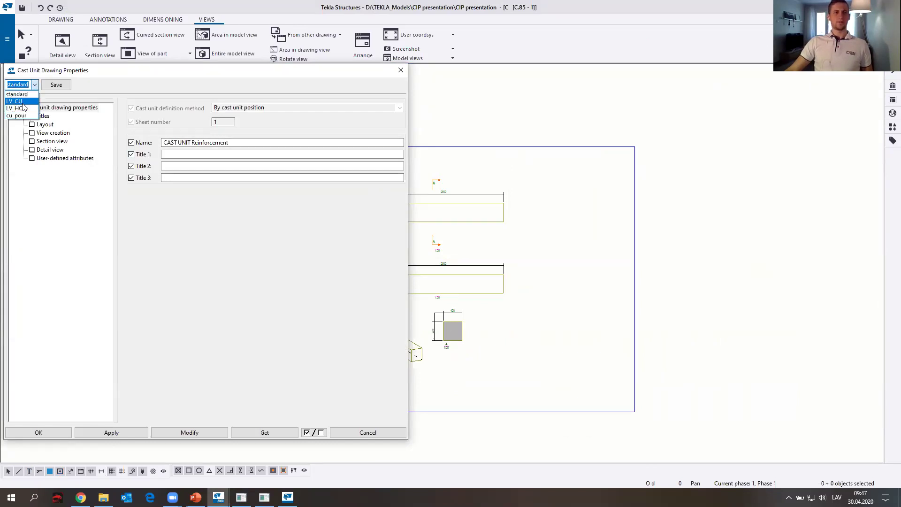
left_click(25, 106)
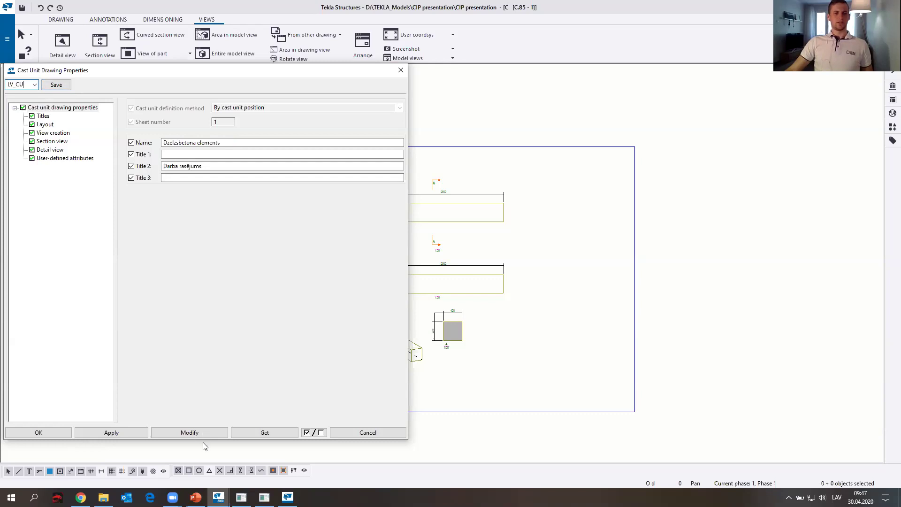
scroll(592, 261, "down", 4)
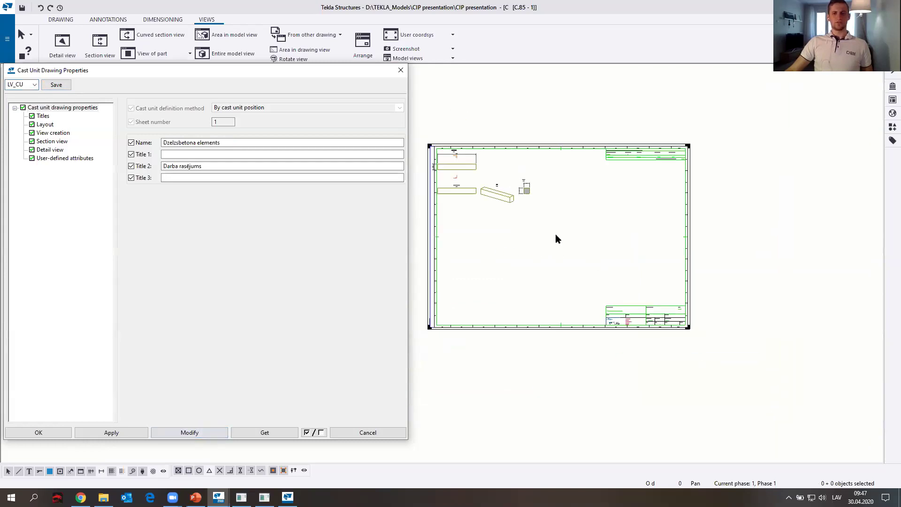
middle_click_drag(476, 173, 472, 208)
scroll(472, 207, "up", 4)
left_click(400, 70)
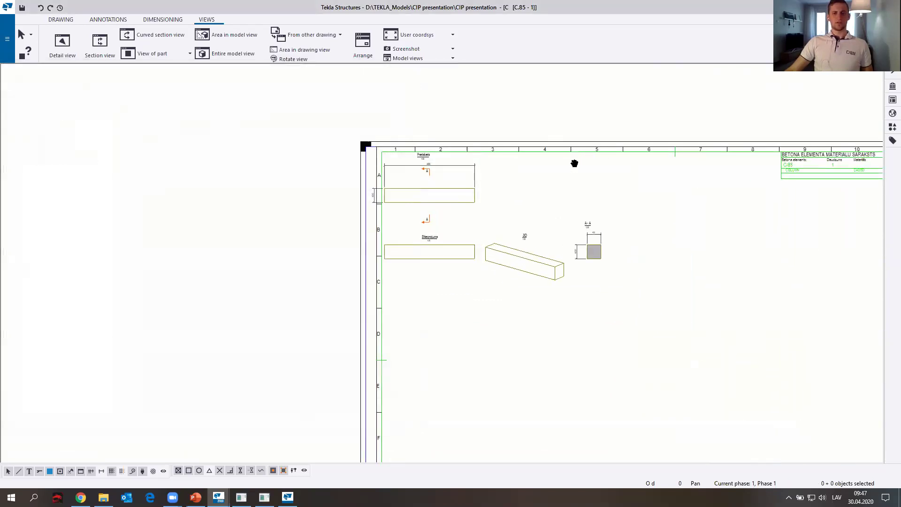
- Close the column drawing without keeping its changes and display the model parts as transparent to expose the reinforcement
left_click(891, 7)
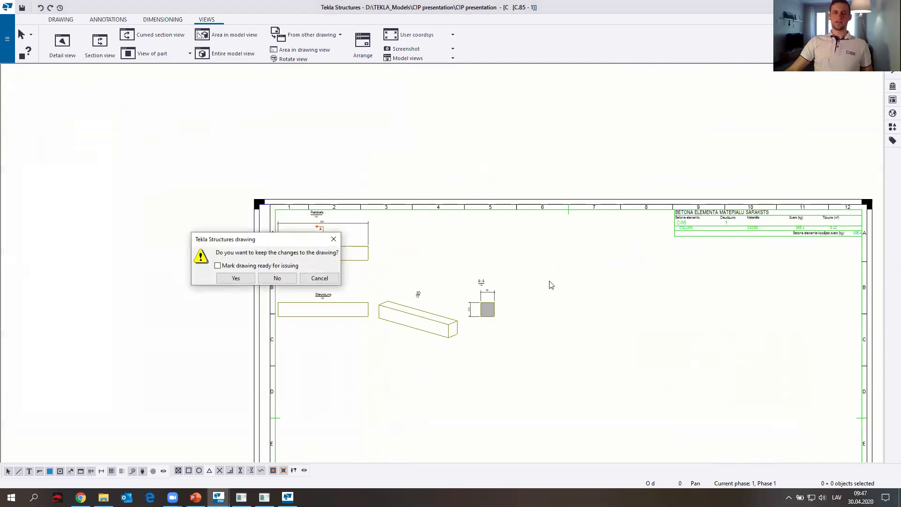
left_click(280, 278)
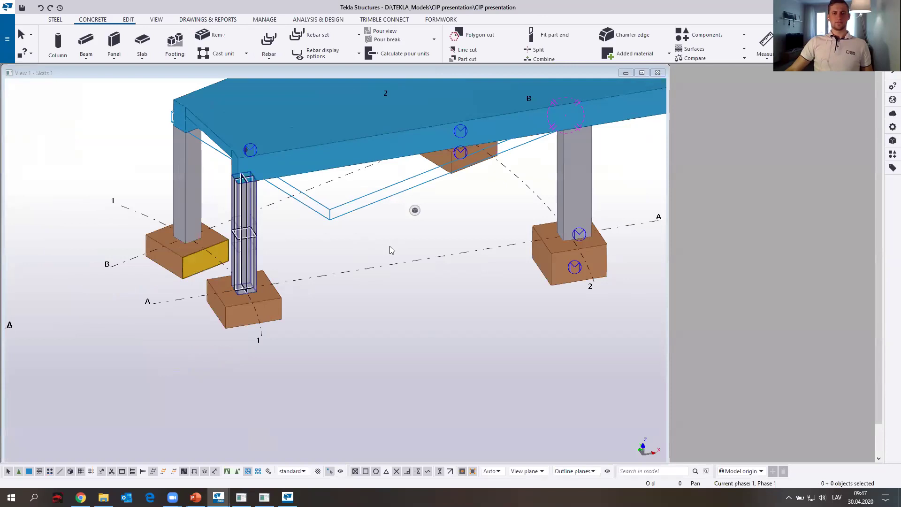
middle_click_drag(453, 230, 429, 268)
left_click(493, 249)
middle_click_drag(473, 245, 543, 254, "ctrl")
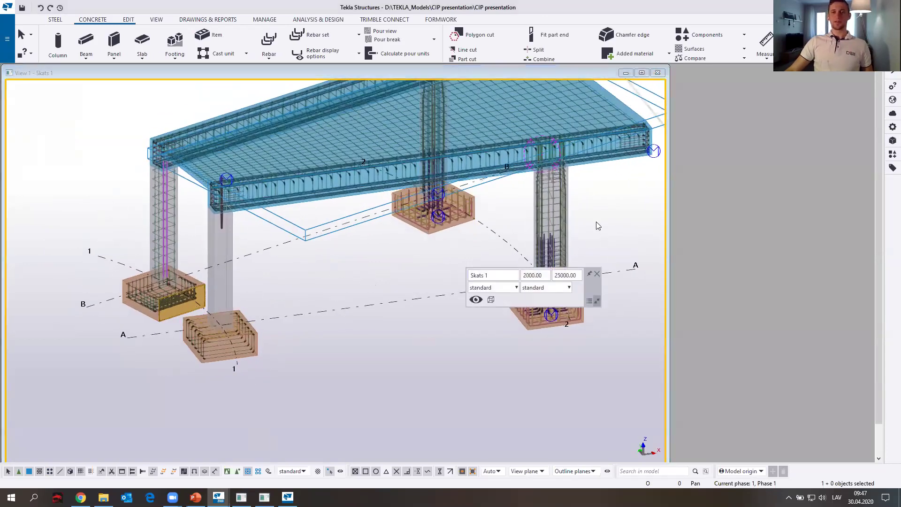
- Create a cast unit drawing of the reinforced column at grid intersection A-2
middle_click_drag(581, 216, 474, 257)
scroll(449, 235, "up", 5)
left_click(450, 234)
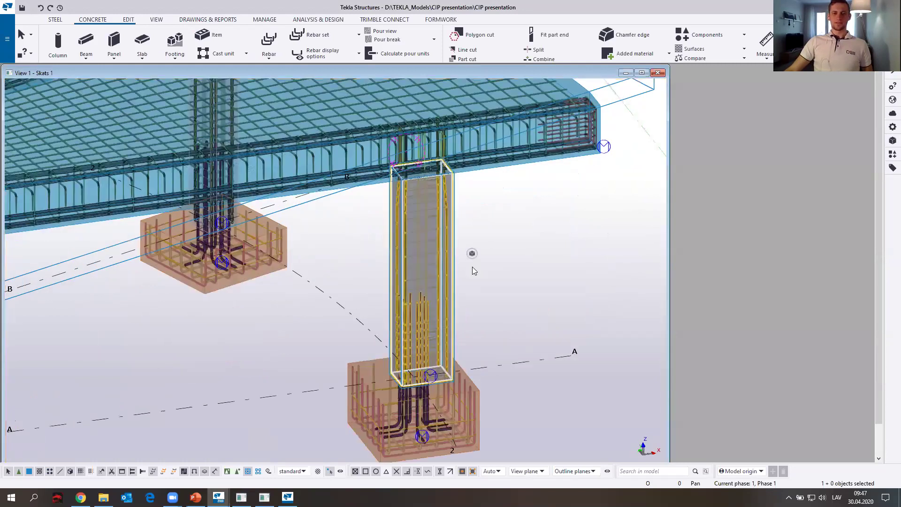
right_click(453, 237)
mouse_move(516, 374)
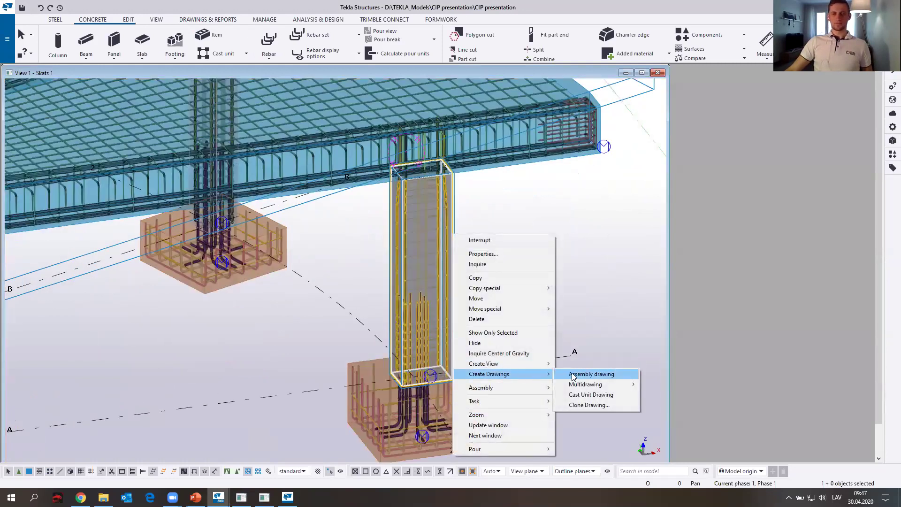
left_click(590, 394)
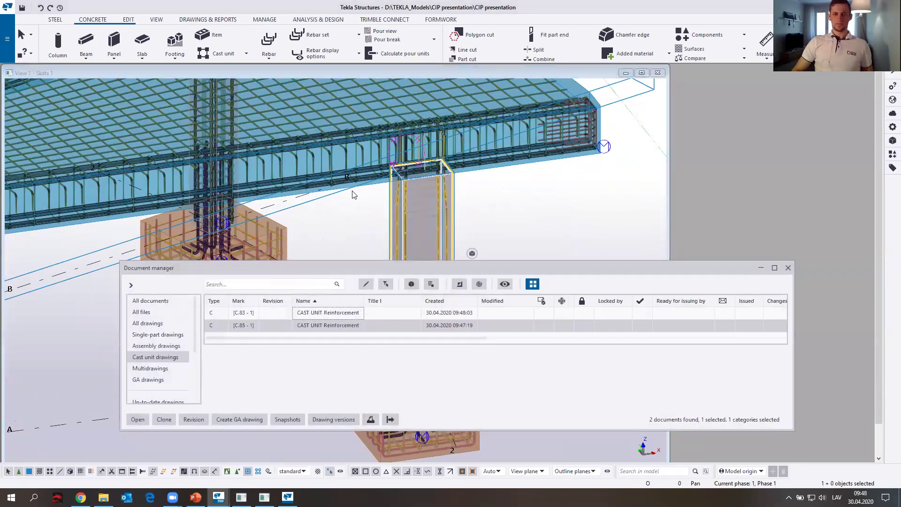
- Open the new drawing CAST UNIT Reinforcement [C.83 - 1] at maximized size and minimize the document manager
double_click(286, 313)
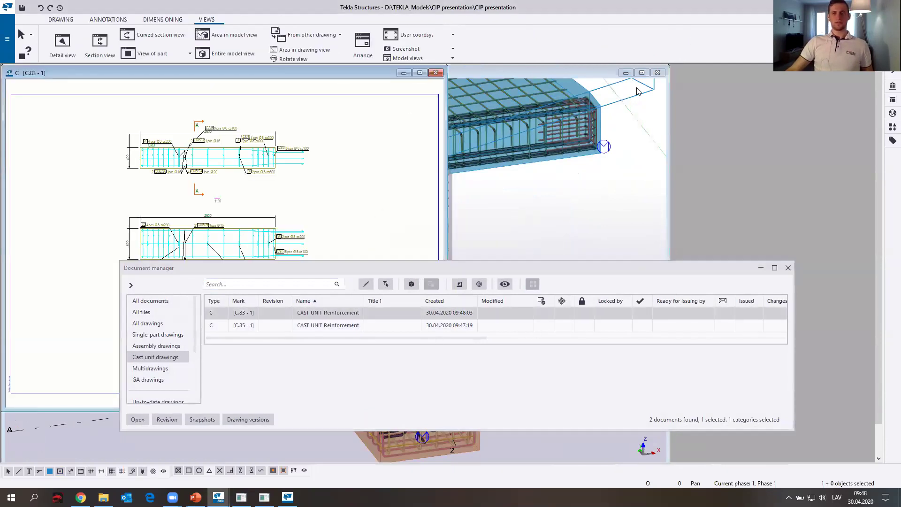
left_click(642, 73)
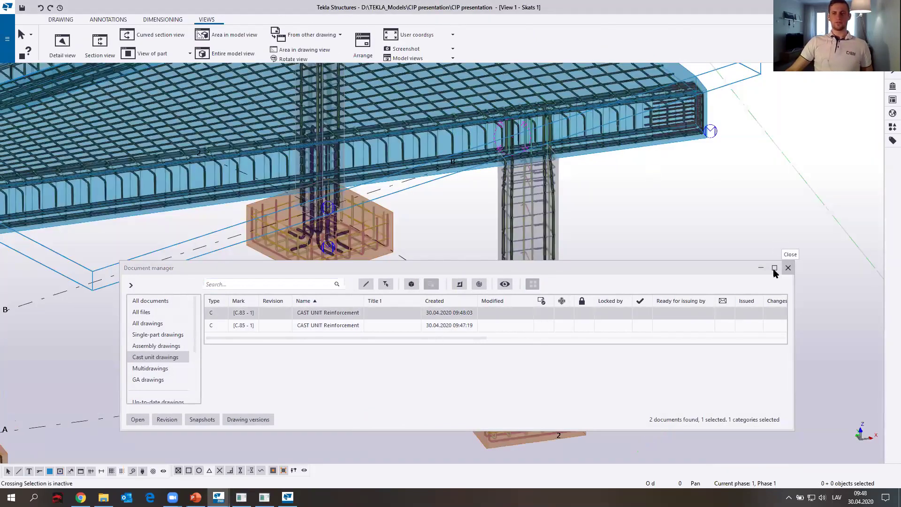
double_click(477, 315)
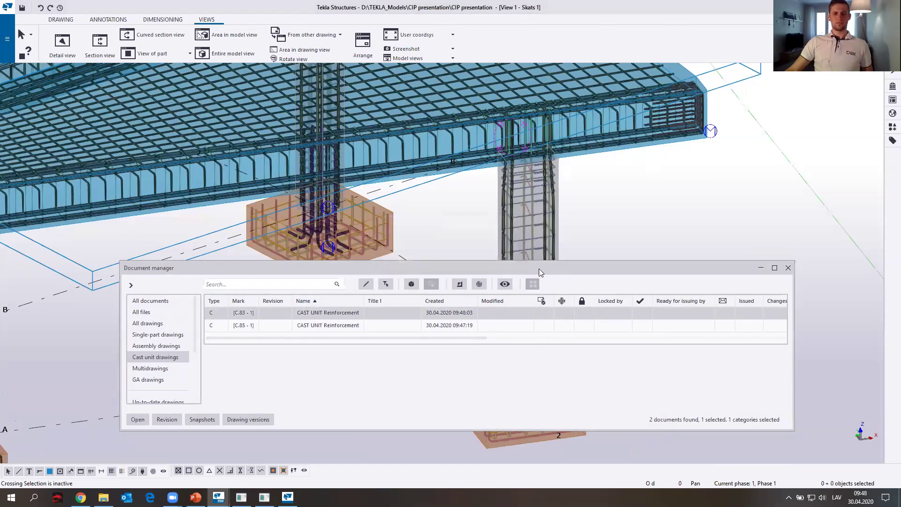
left_click(761, 268)
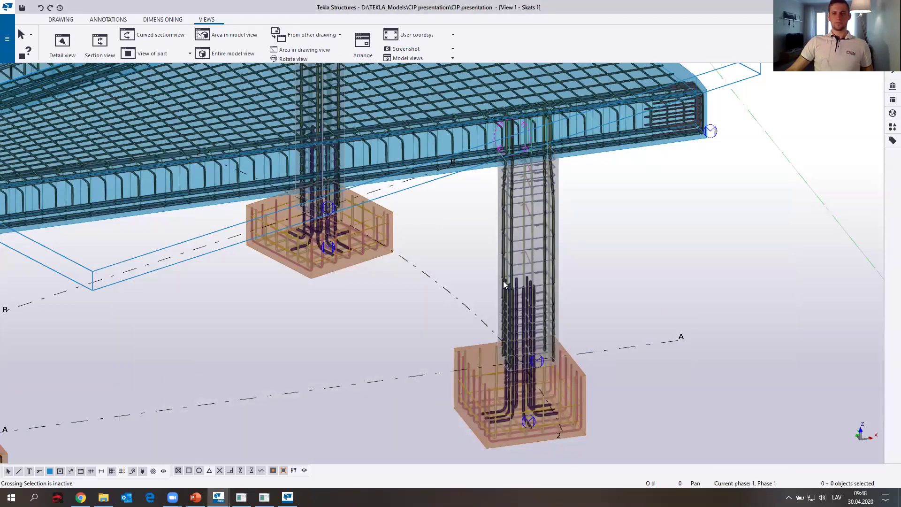
scroll(504, 281, "down", 2)
key("ctrl+Tab")
- Examine the default views, dimensions and reinforcement marks of the column drawing
scroll(463, 253, "down", 2)
scroll(441, 214, "up", 3)
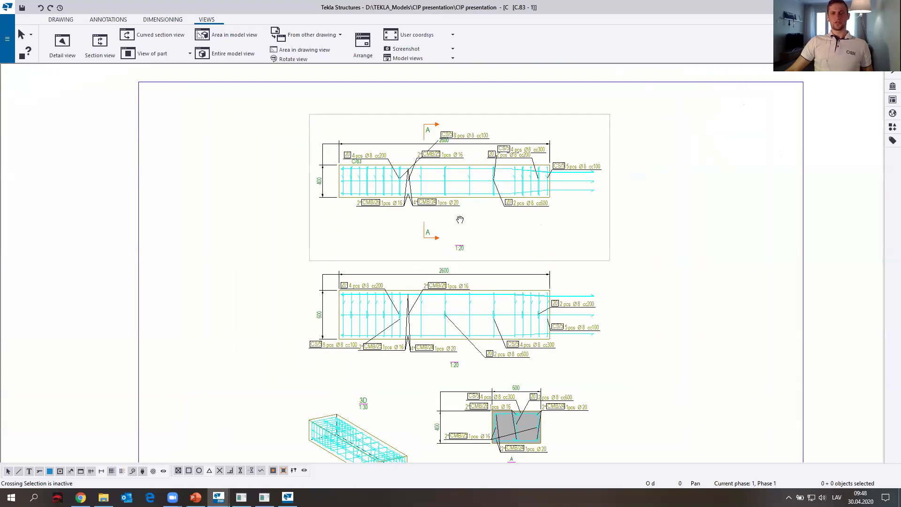
middle_click_drag(458, 220, 374, 212)
scroll(368, 264, "down", 3)
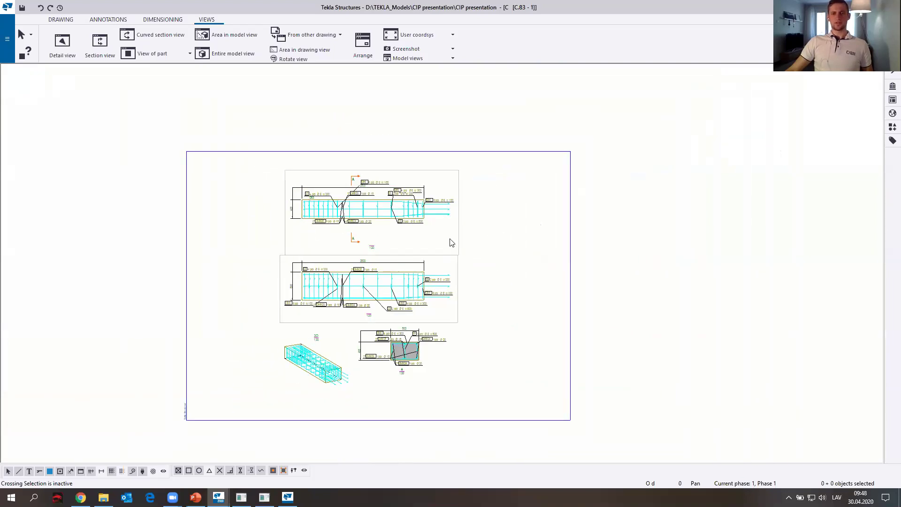
scroll(453, 251, "up", 1)
scroll(300, 202, "up", 5)
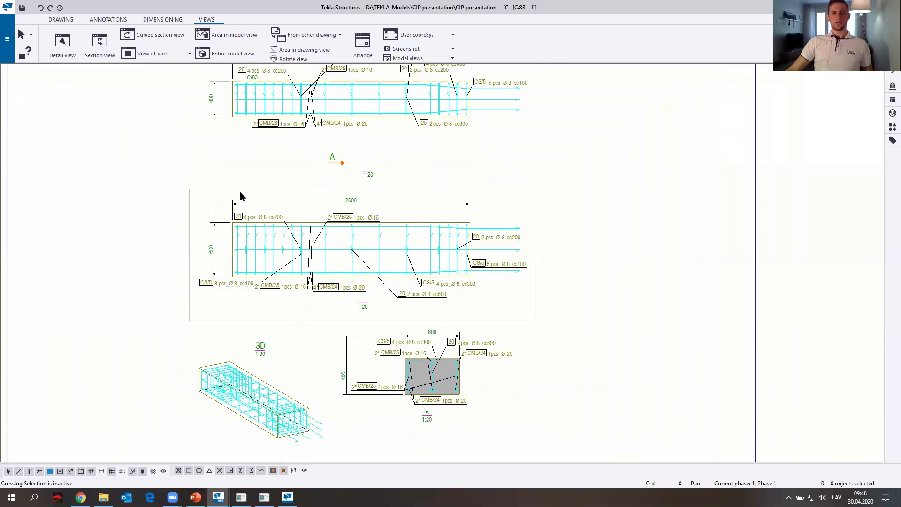
left_click(268, 195)
left_click(395, 192)
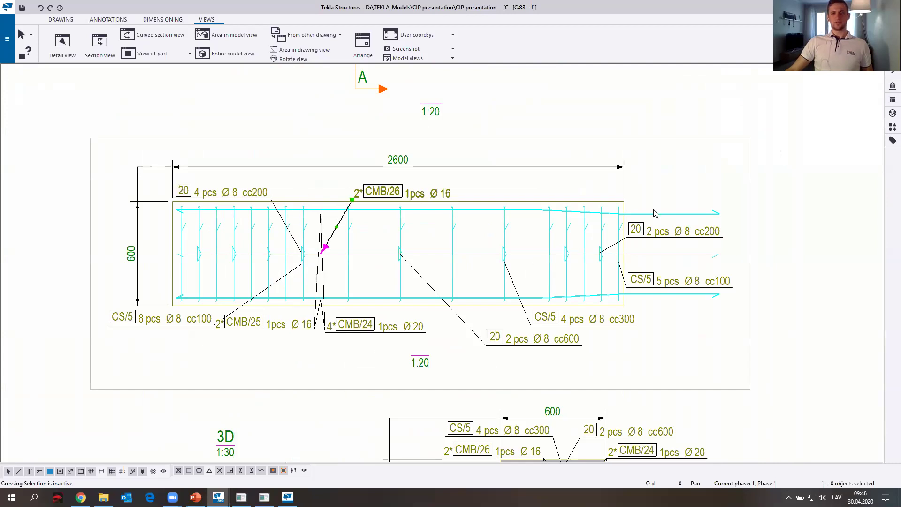
scroll(631, 205, "down", 5)
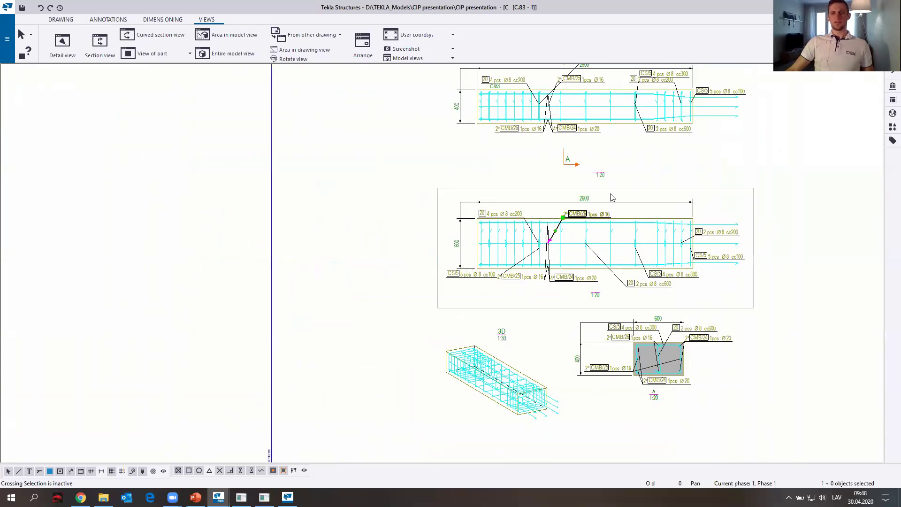
- Load the LV_CU settings in the cast unit drawing properties, modify the drawing with them and close the properties
double_click(571, 200)
left_click(35, 85)
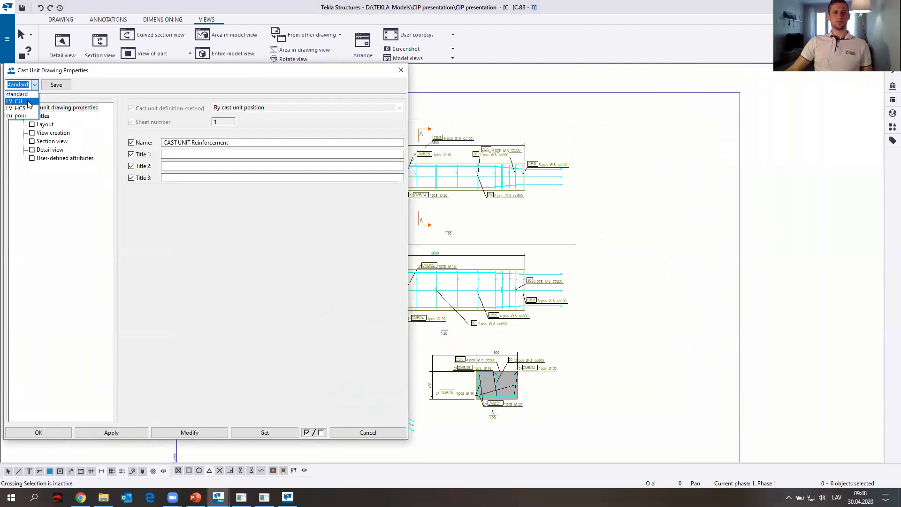
left_click(14, 101)
left_click(184, 433)
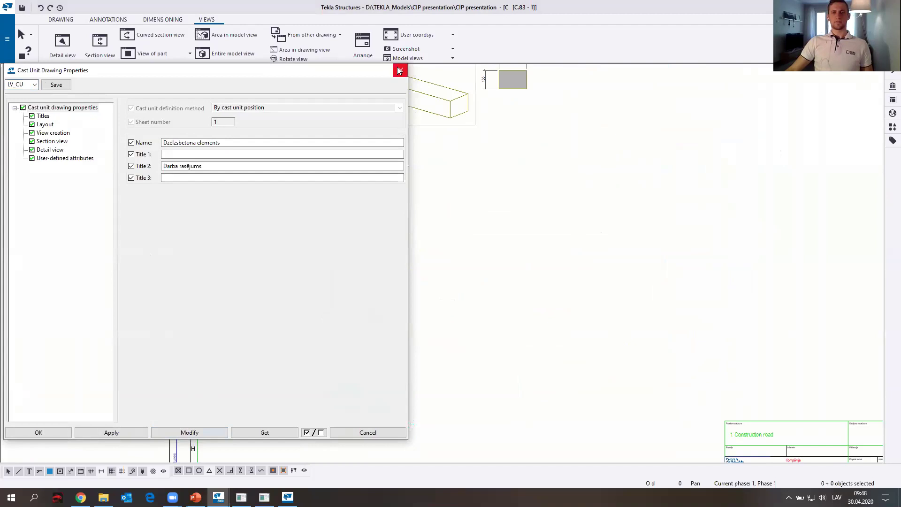
left_click(401, 70)
- Examine the updated drawing layout and the bar marks in the Stiegrojums reinforcement view
scroll(357, 255, "down", 3)
scroll(292, 184, "up", 4)
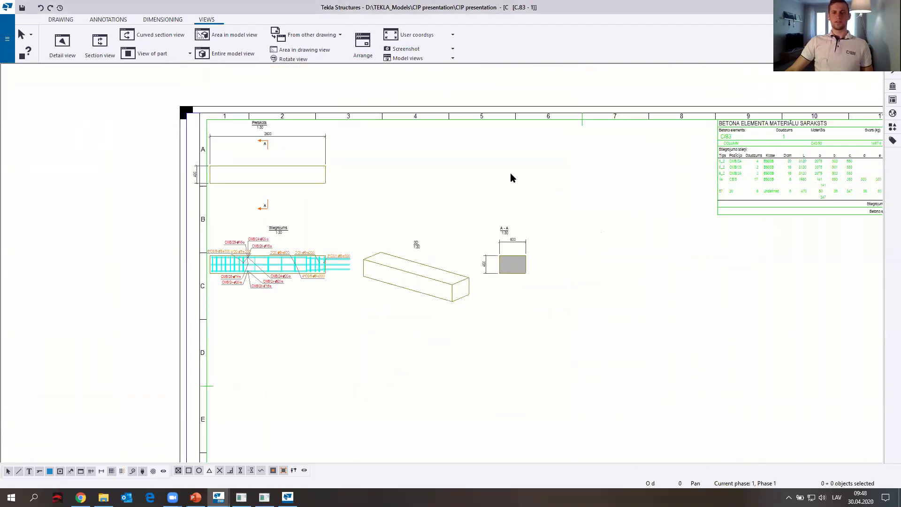
scroll(334, 174, "up", 2)
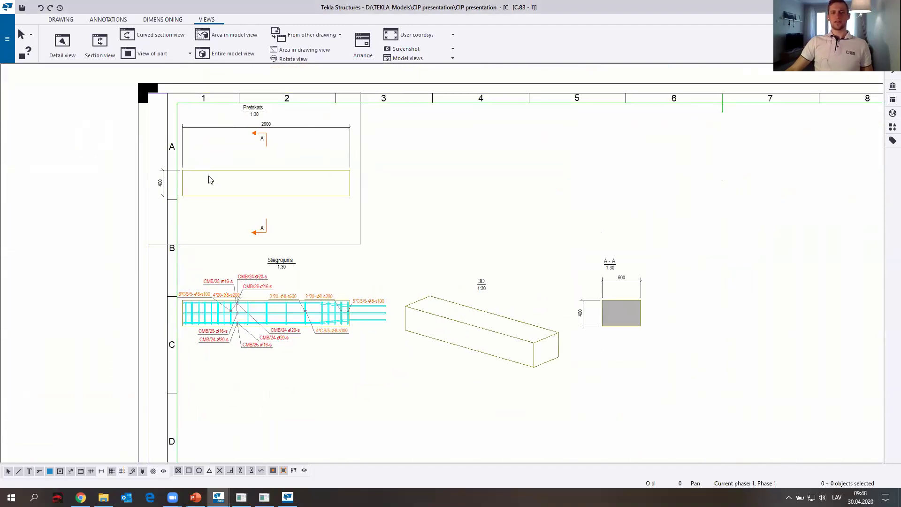
scroll(216, 289, "up", 5)
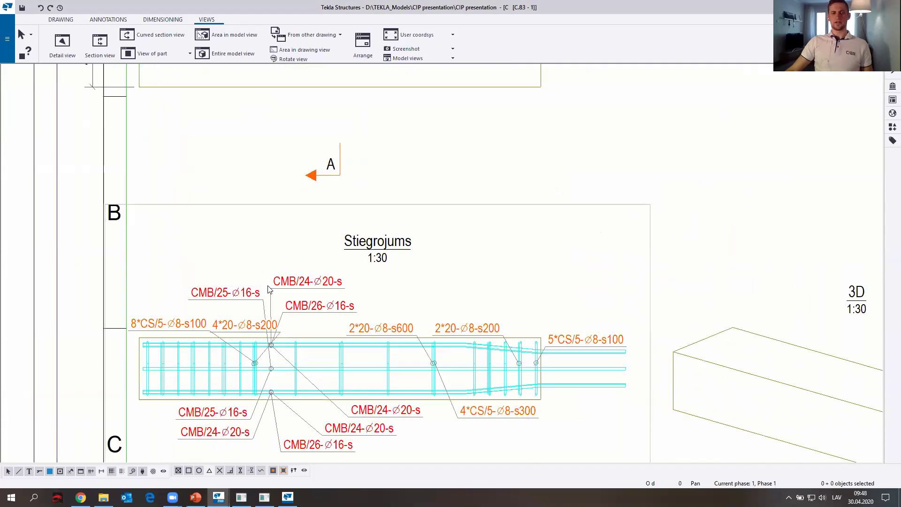
left_click(207, 297)
left_click(323, 290)
scroll(404, 306, "down", 2)
scroll(408, 310, "up", 2)
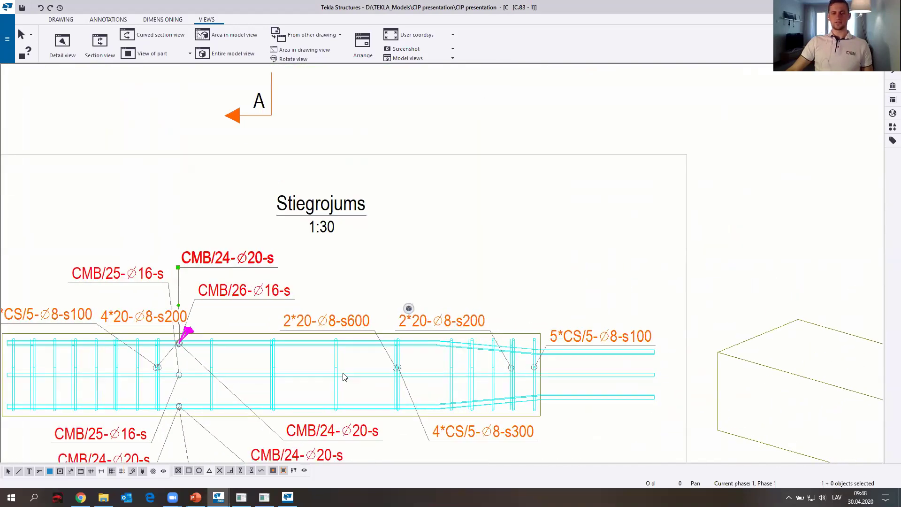
left_click(335, 364)
middle_click_drag(348, 362, 445, 310)
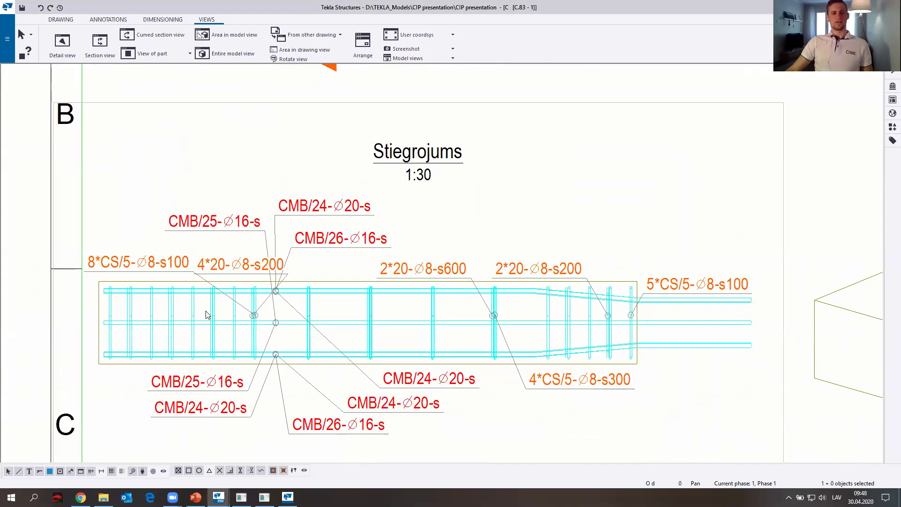
- Set the visibility of reinforcing bars in group to "bar in the middle of group" for the Stiegrojums view
left_click(784, 154)
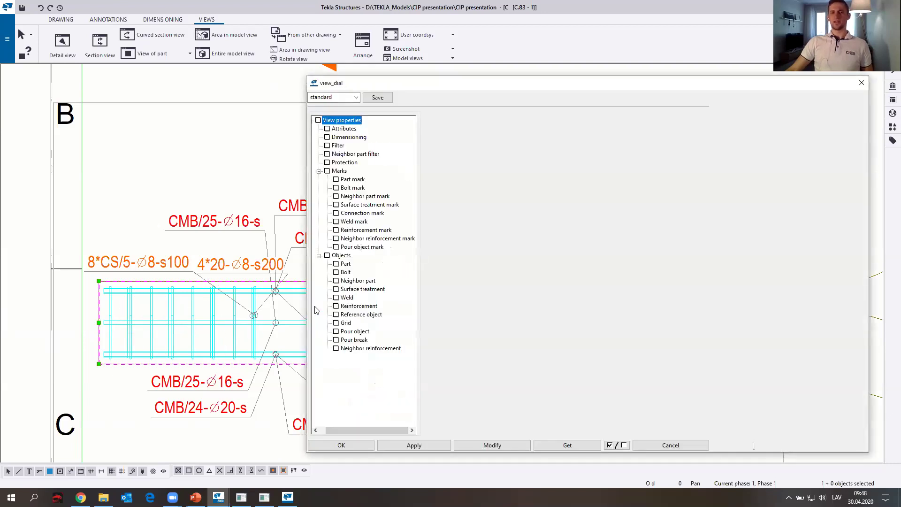
mouse_move(196, 307)
middle_mouse_down()
mouse_move(6, 313)
mouse_move(152, 299)
middle_mouse_up()
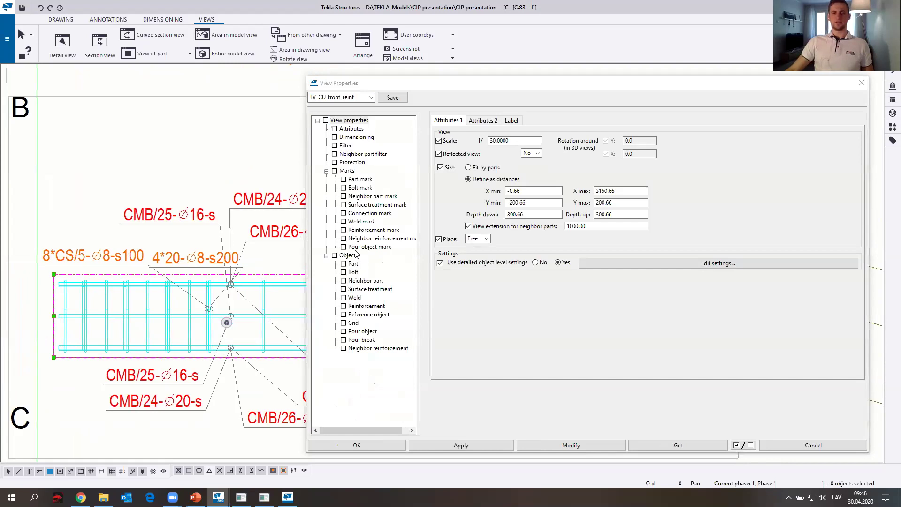
left_click(370, 305)
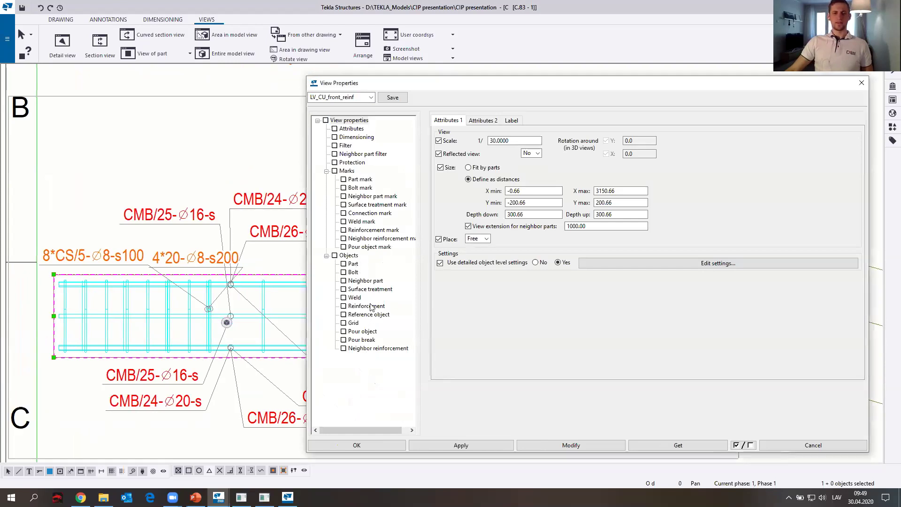
left_click(371, 307)
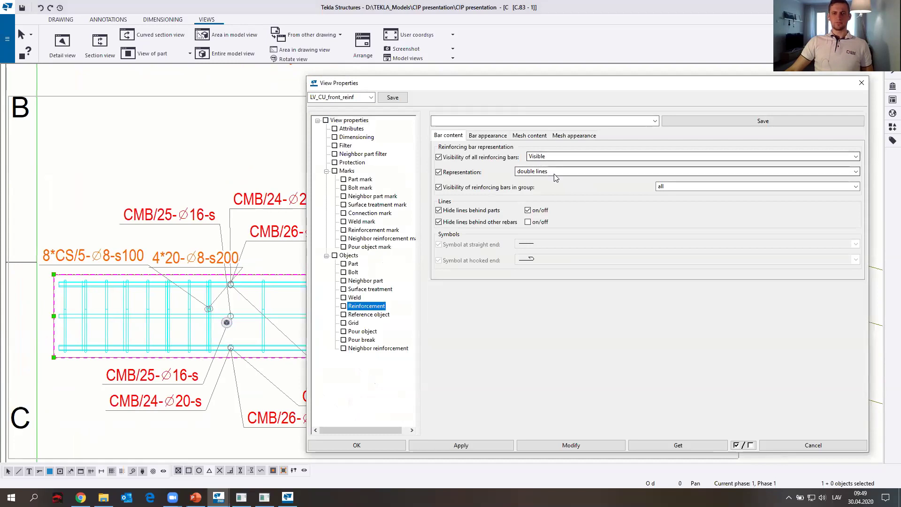
left_click(676, 187)
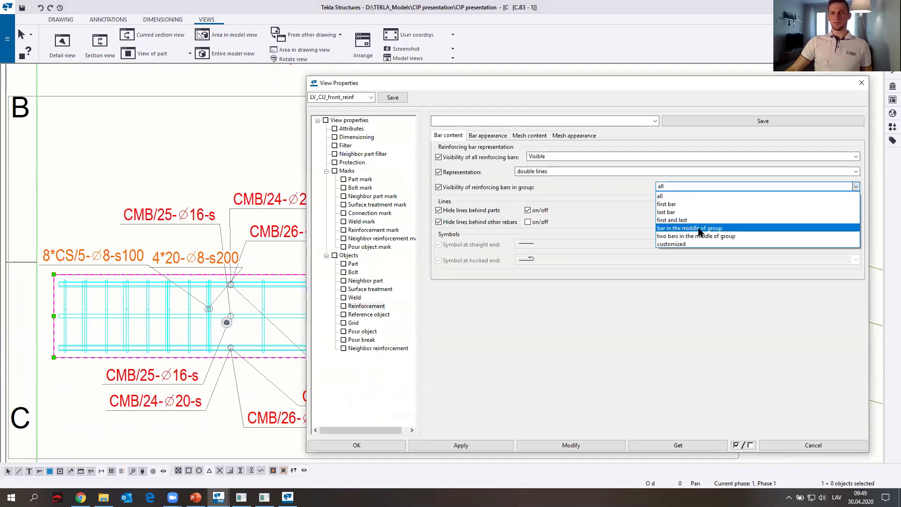
left_click(698, 228)
left_click(574, 446)
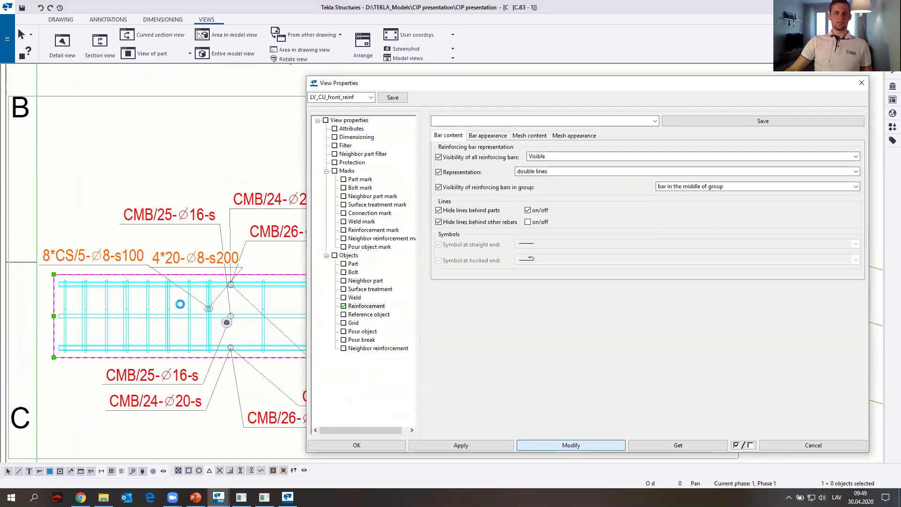
- Inspect how the stirrup groups are represented along the column in the Stiegrojums view
mouse_move(123, 319)
middle_mouse_down()
mouse_move(99, 330)
mouse_move(140, 332)
mouse_move(19, 334)
middle_mouse_up()
scroll(113, 330, "up", 1)
scroll(124, 330, "down", 3)
scroll(242, 332, "up", 2)
mouse_move(191, 326)
middle_mouse_down()
mouse_move(61, 324)
mouse_move(348, 341)
middle_mouse_up()
scroll(188, 333, "up", 2)
left_click(188, 323)
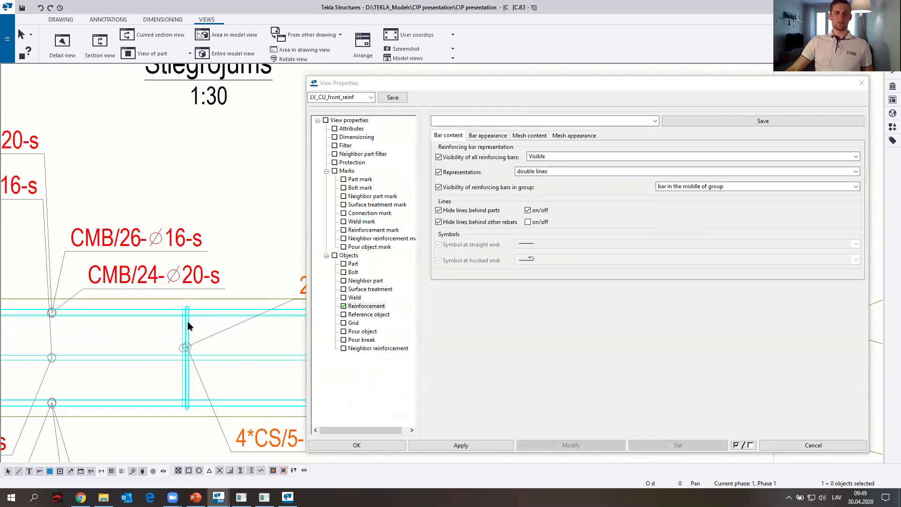
- Add a dimension mark to the middle stirrup group (4*CS/5) in the Stiegrojums view and close the view properties
scroll(187, 325, "down", 2)
right_click(188, 325)
mouse_move(228, 368)
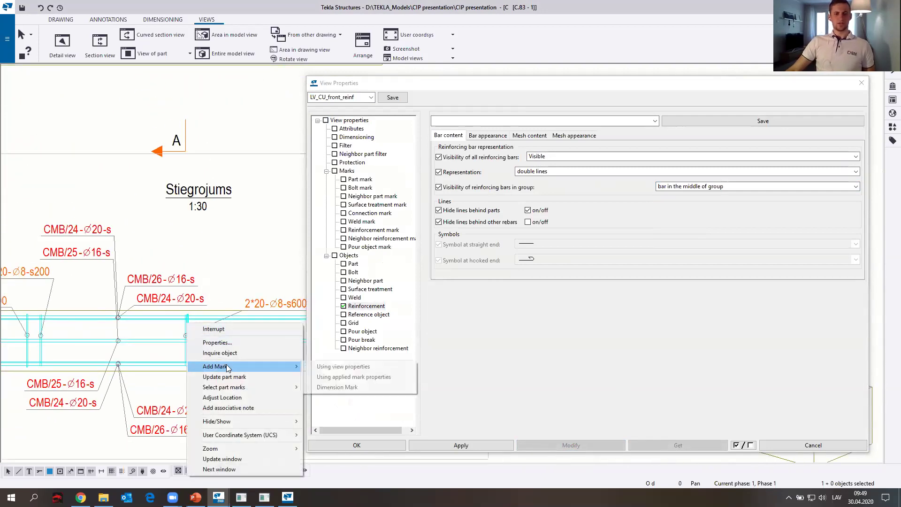
left_click(340, 389)
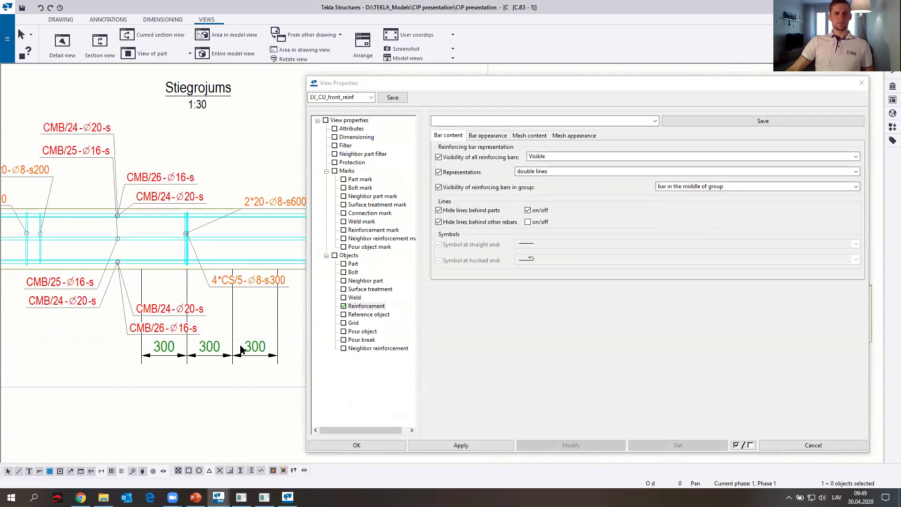
scroll(186, 348, "down", 1)
middle_click_drag(185, 348, 130, 344)
left_click(862, 83)
middle_click_drag(178, 373, 228, 375)
scroll(218, 321, "up", 2)
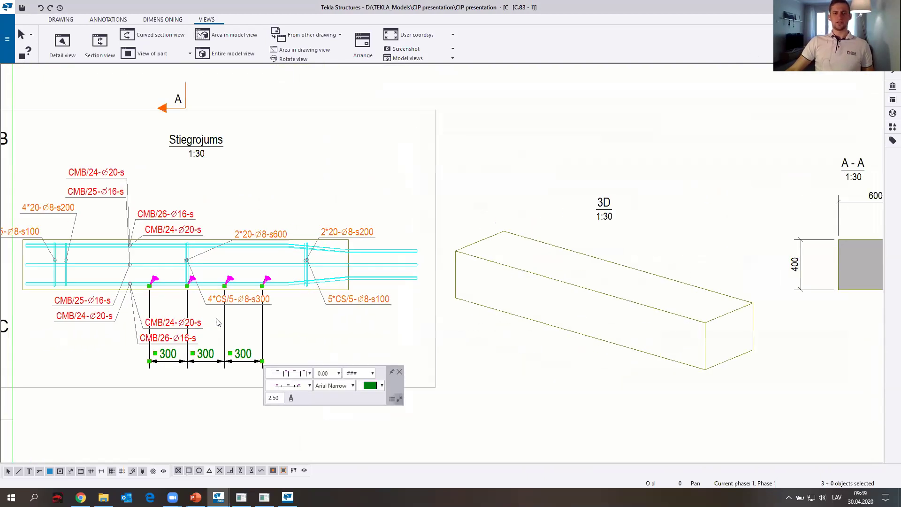
middle_click_drag(209, 339, 202, 306)
scroll(204, 310, "up", 1)
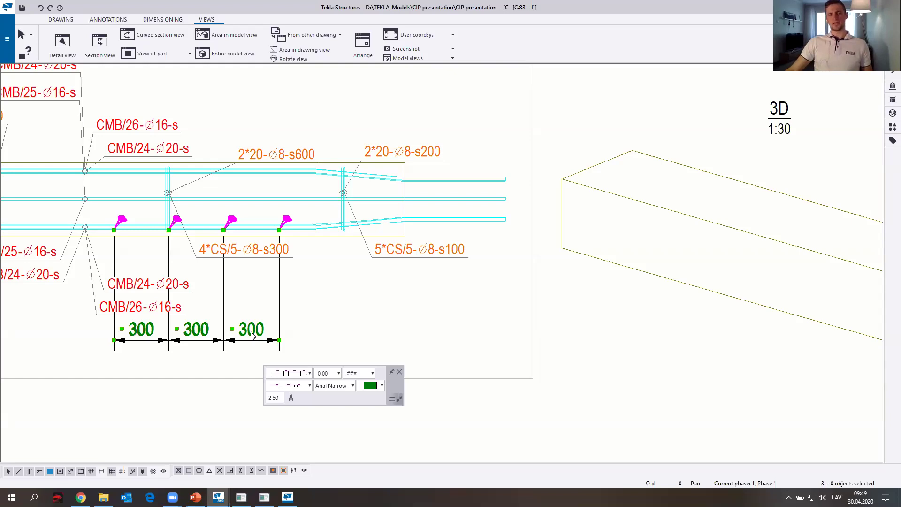
- Load the LV_standard_reinf settings for the stirrup dimension line and modify the dimension with them
double_click(252, 334)
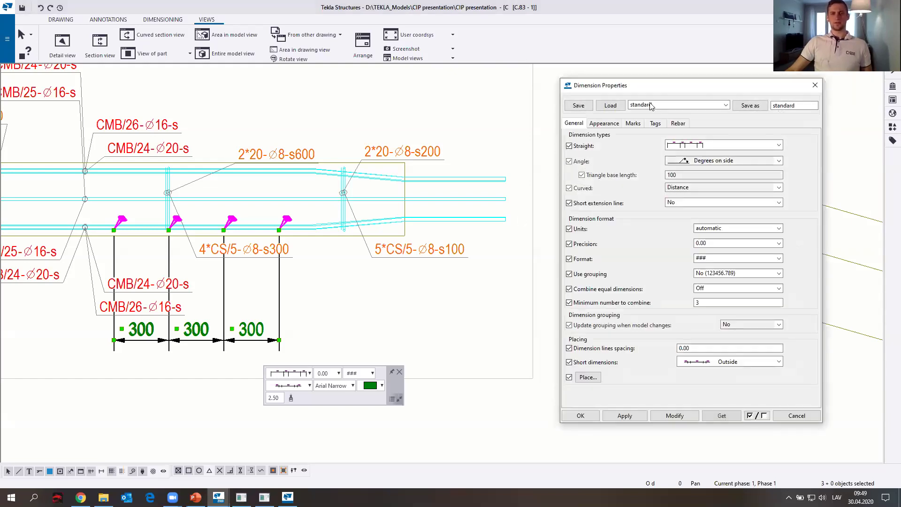
left_click(712, 108)
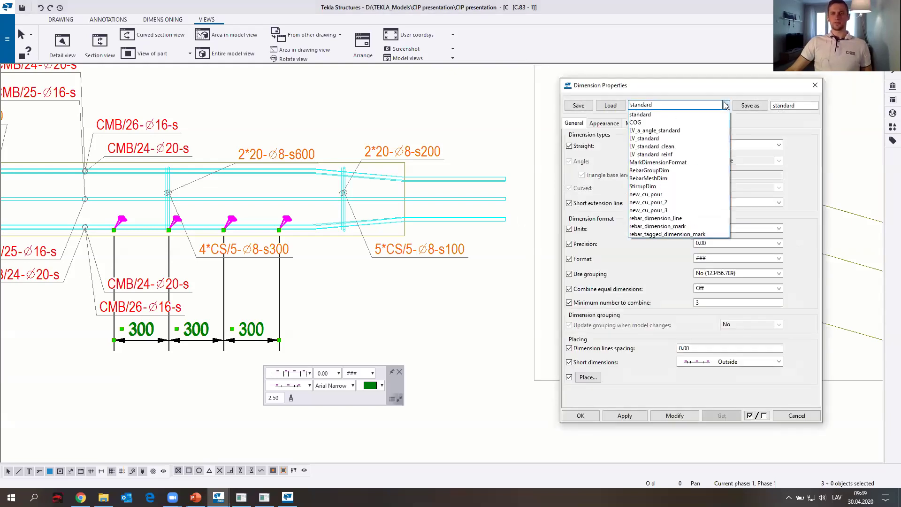
left_click(676, 155)
left_click(610, 105)
left_click(675, 415)
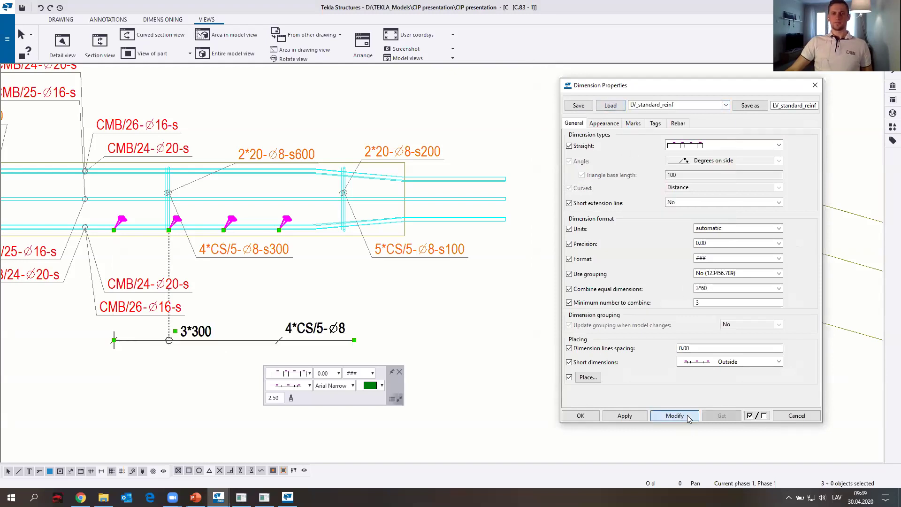
- Add a dimension point at the column's lower end corner to the stirrup dimension line and close the dimension properties
right_click(317, 338)
left_click(347, 207)
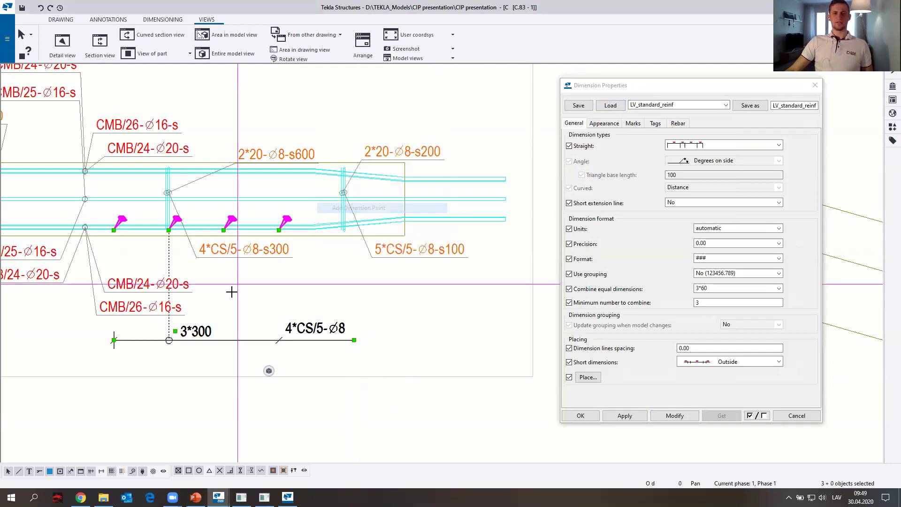
left_click(404, 235)
scroll(370, 284, "down", 2)
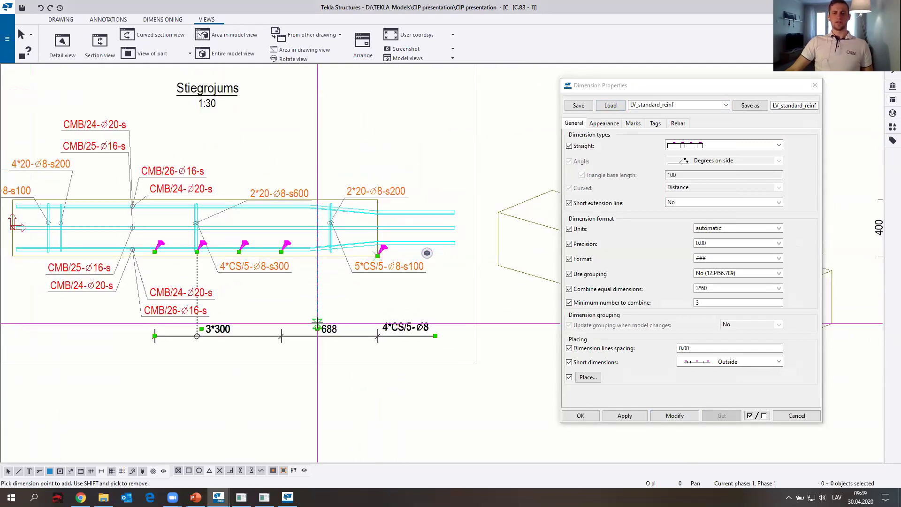
scroll(317, 326, "up", 2)
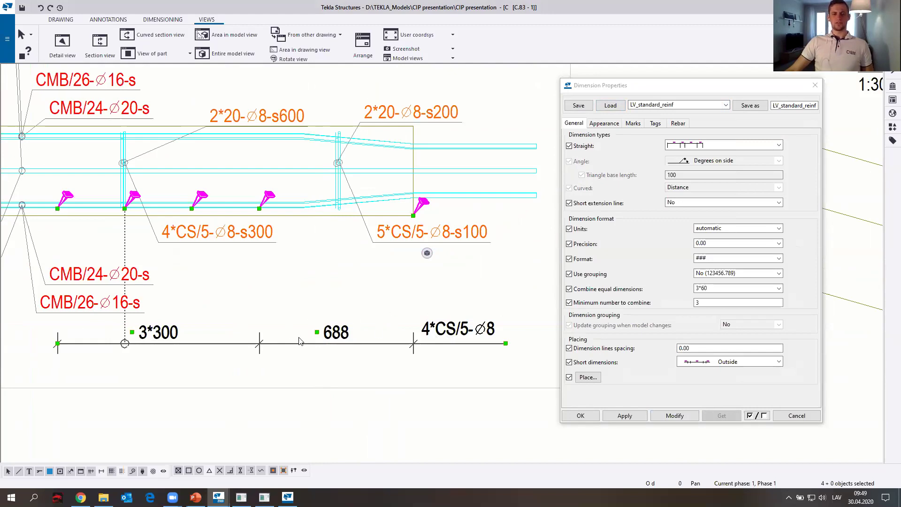
middle_click_drag(469, 335, 388, 345)
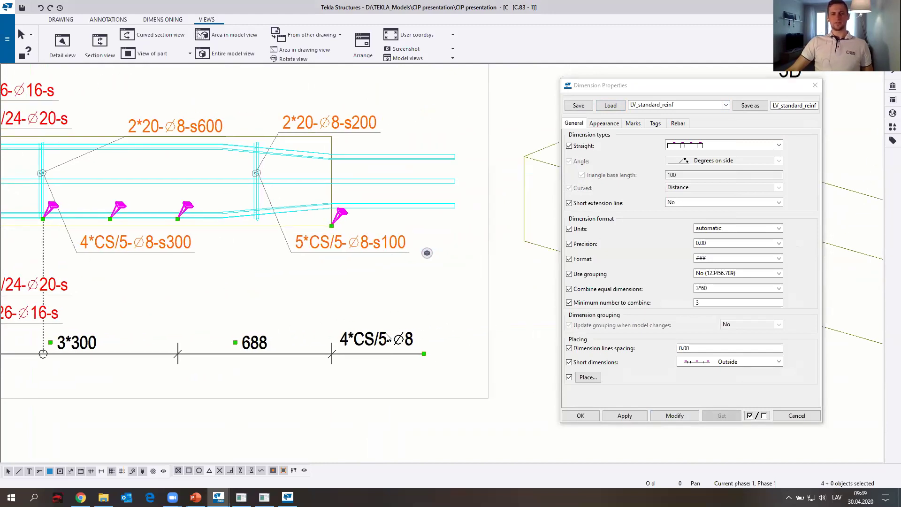
scroll(412, 332, "down", 3)
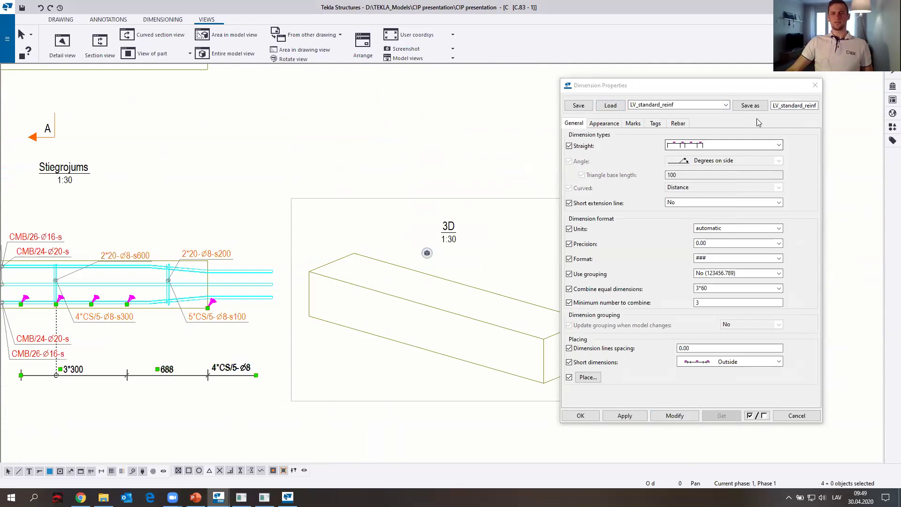
left_click(816, 85)
scroll(452, 247, "down", 1)
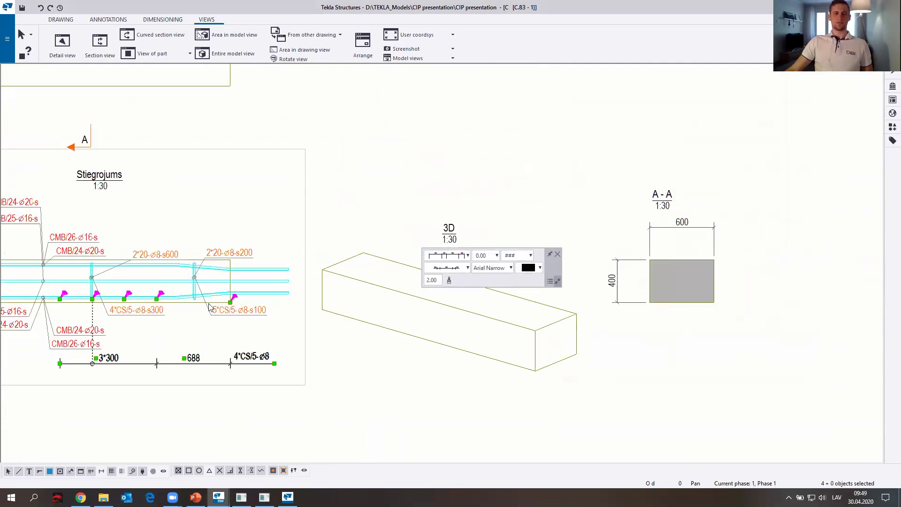
- Check the material list on the sheet, then close the cast unit drawing and keep its changes
scroll(564, 211, "down", 3)
scroll(563, 210, "up", 4)
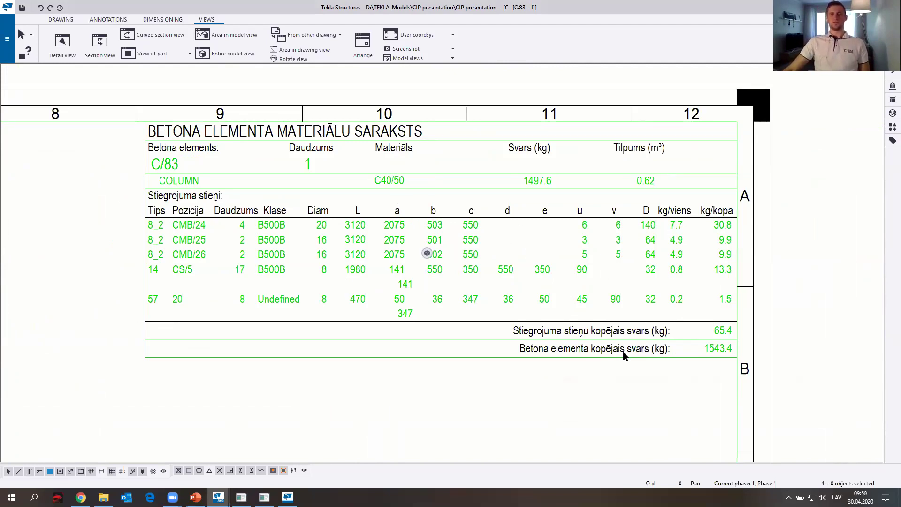
scroll(280, 362, "down", 6)
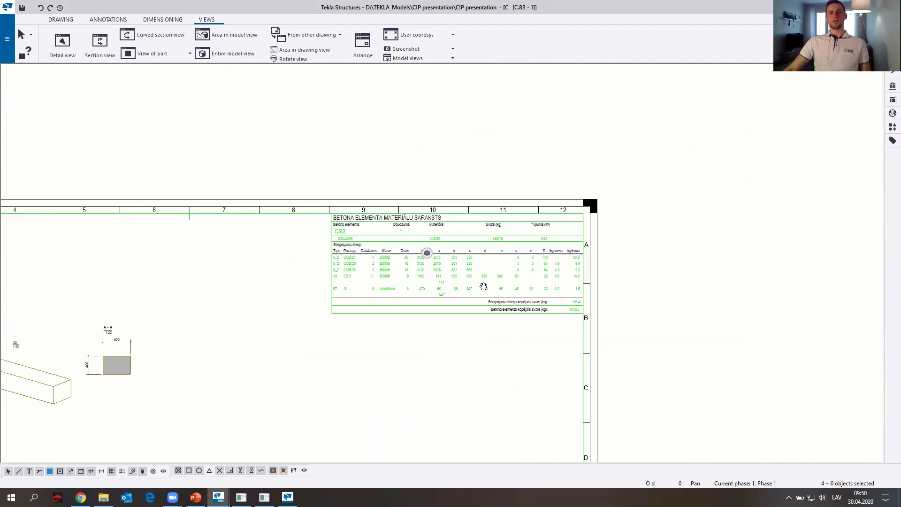
left_click(439, 136)
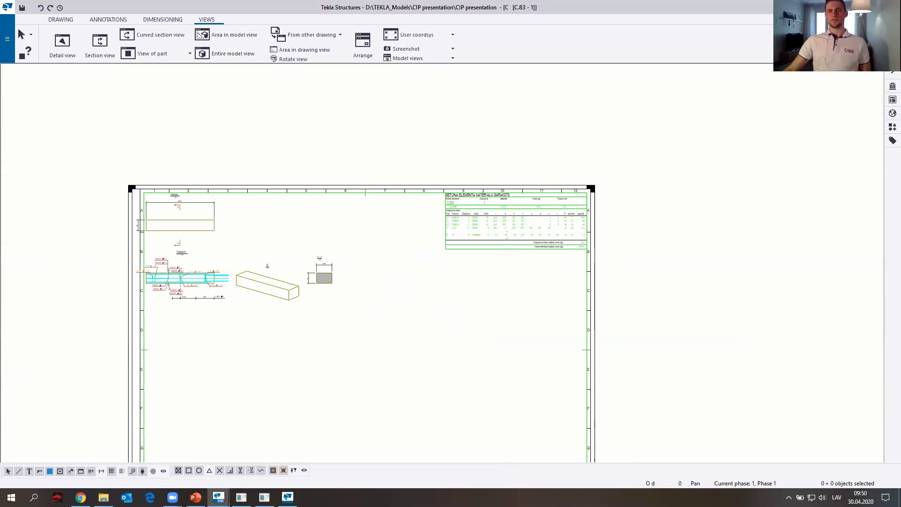
left_click(891, 19)
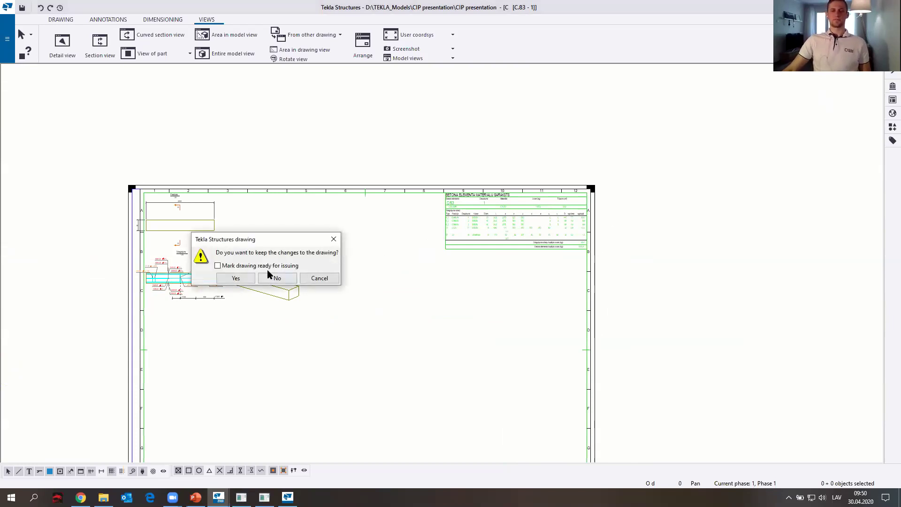
left_click(235, 281)
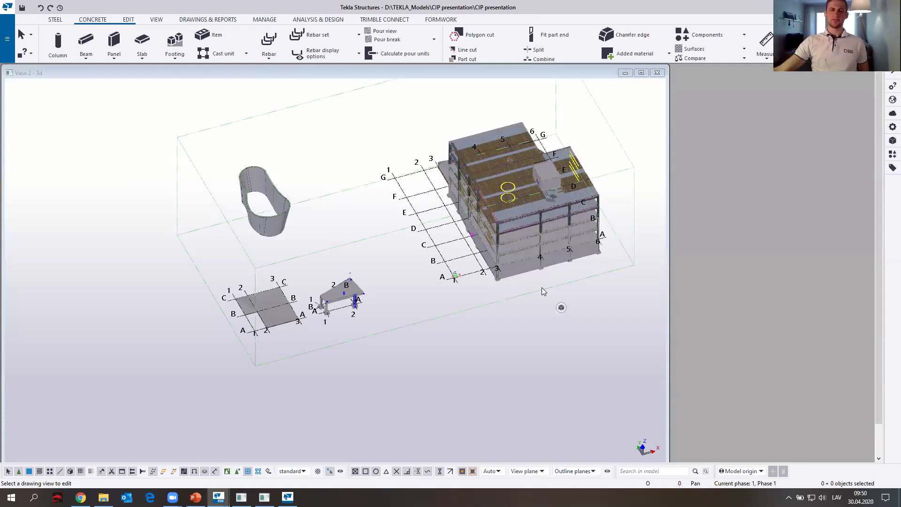
- Maximize the 3D model view and turn it towards the multi-storey building
double_click(376, 75)
middle_click_drag(620, 140, 545, 153)
left_click(545, 153)
middle_click_drag(406, 195, 428, 187, "ctrl")
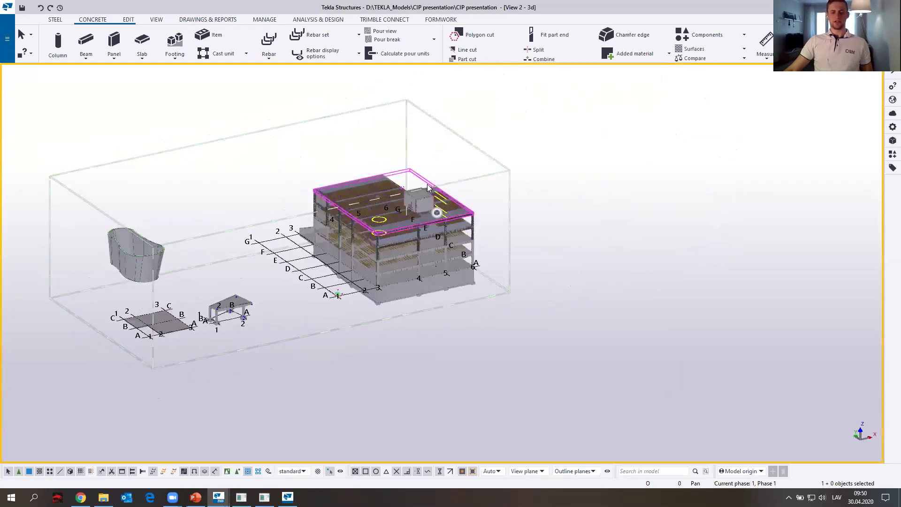
scroll(415, 222, "up", 3)
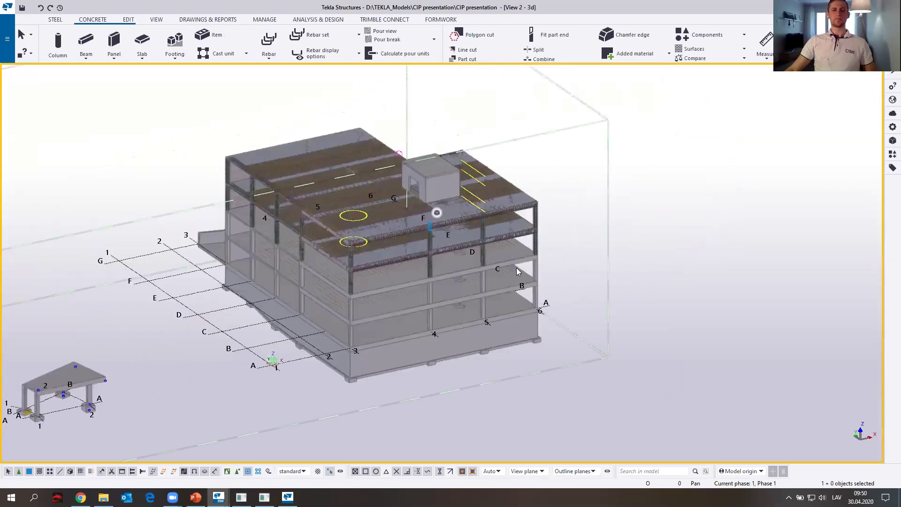
- Review the available model export formats, including IFC and BVBS, without starting an export
left_click(8, 40)
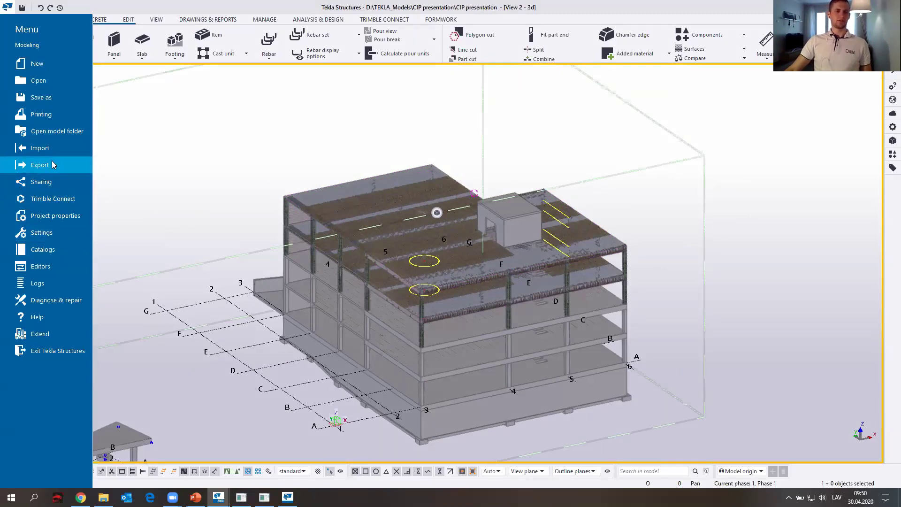
left_click(44, 166)
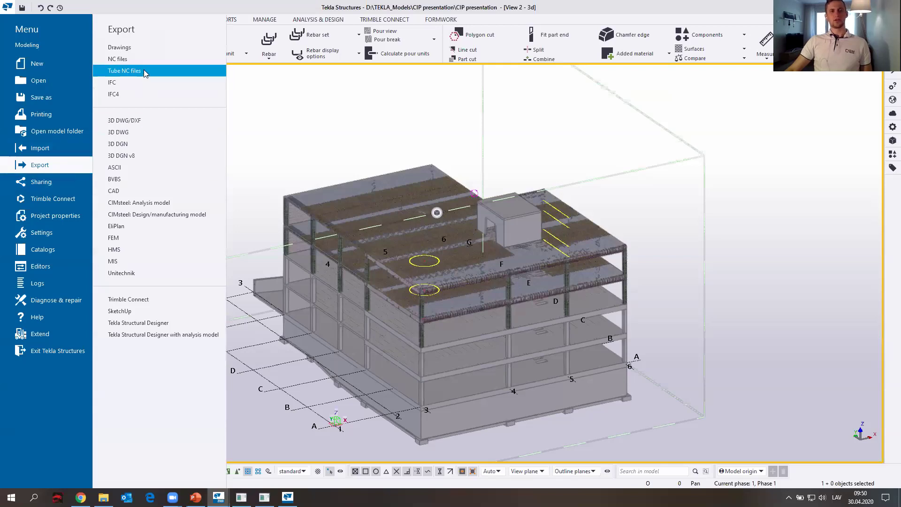
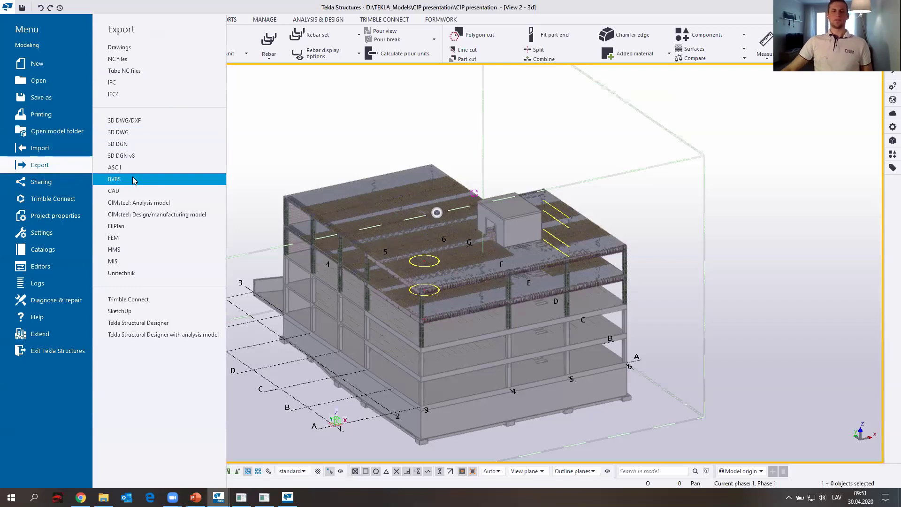
left_click(355, 135)
middle_click_drag(463, 452, 381, 396)
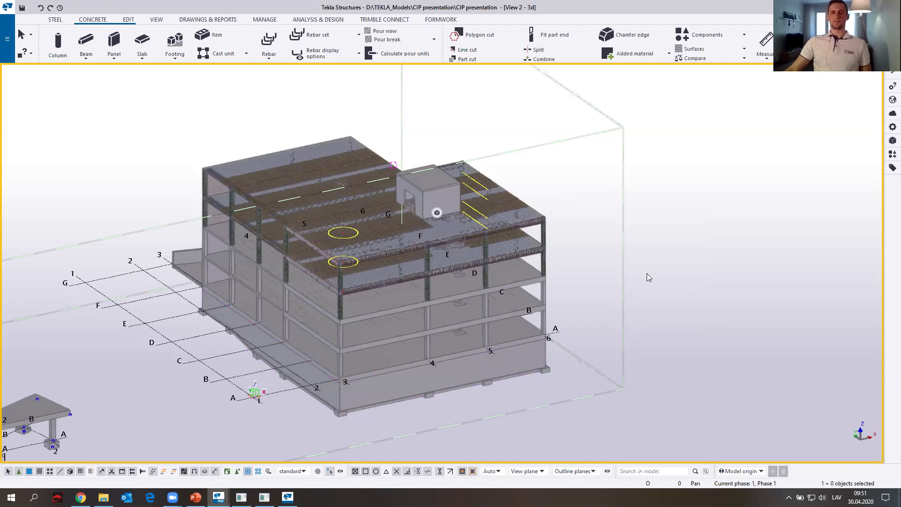
- Display the parts as transparent and inspect the reinforcement where the corner column at grid A-6 meets the beam and slab
scroll(629, 239, "down", 3)
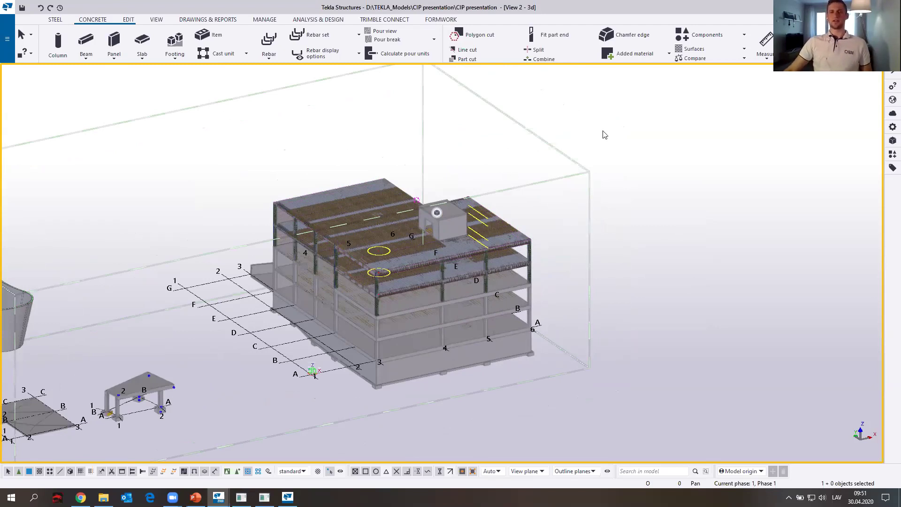
scroll(564, 281, "up", 10)
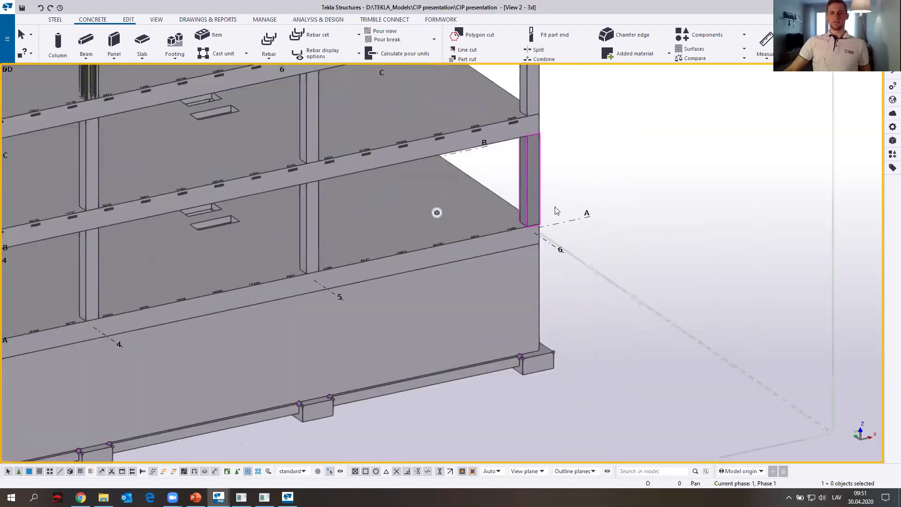
key("ctrl+2")
scroll(526, 109, "up", 5)
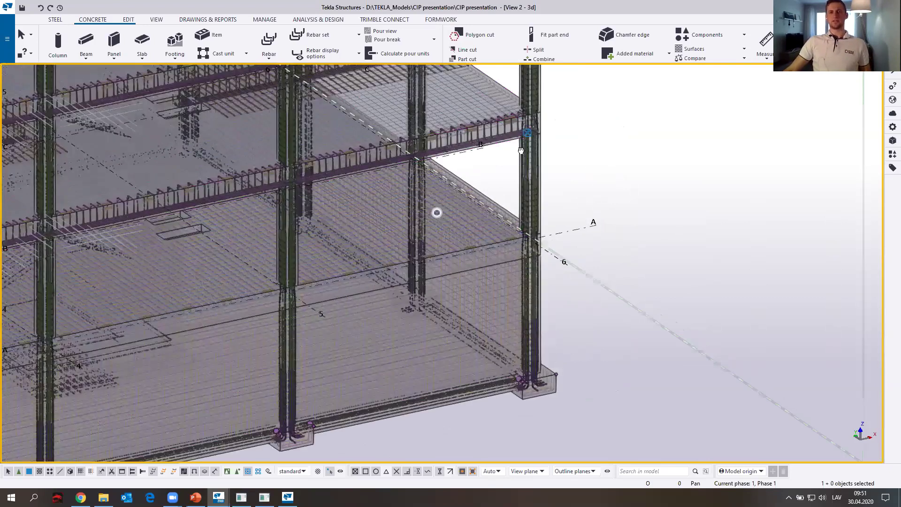
scroll(490, 219, "up", 8)
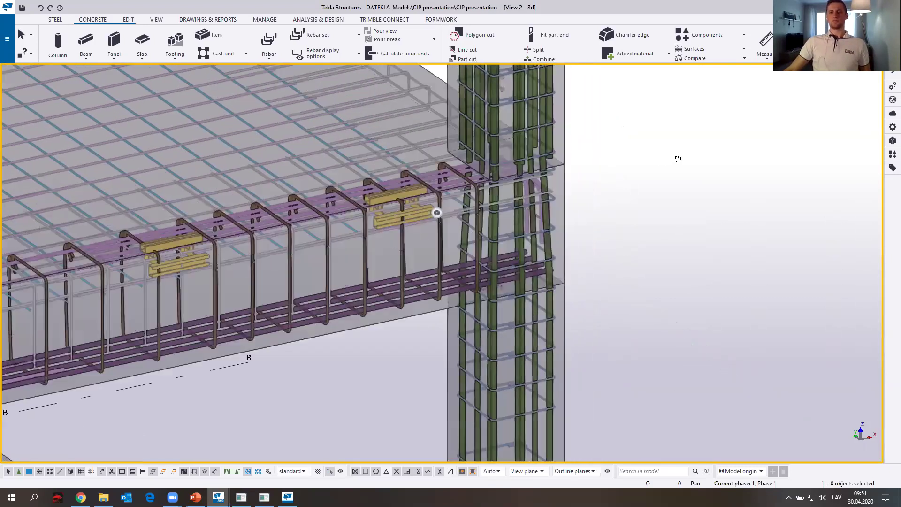
middle_click_drag(678, 159, 689, 133)
mouse_move(607, 197)
middle_mouse_down()
mouse_move(651, 127)
mouse_move(627, 145)
mouse_move(564, 105)
mouse_move(381, 124)
mouse_move(484, 147)
mouse_move(621, 141)
mouse_move(465, 197)
mouse_move(230, 218)
mouse_move(488, 259)
mouse_move(620, 162)
mouse_move(505, 164)
middle_mouse_up()
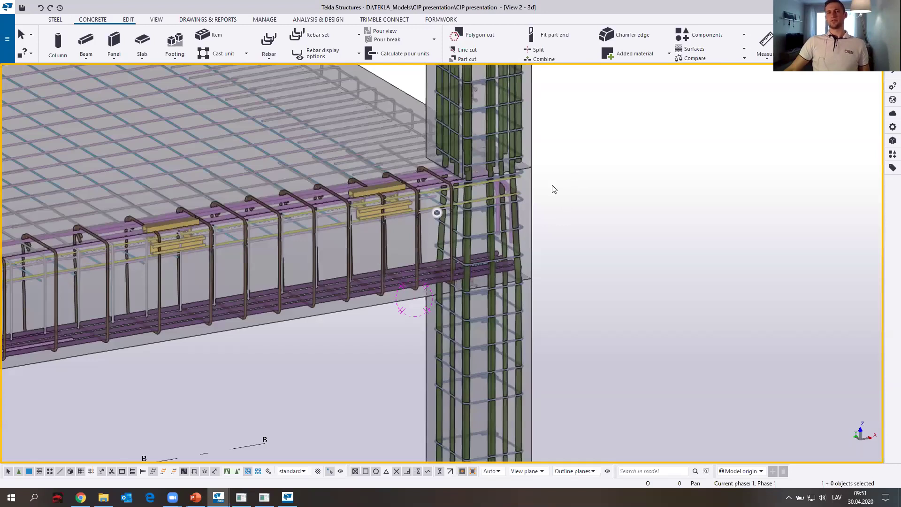
scroll(587, 166, "down", 2)
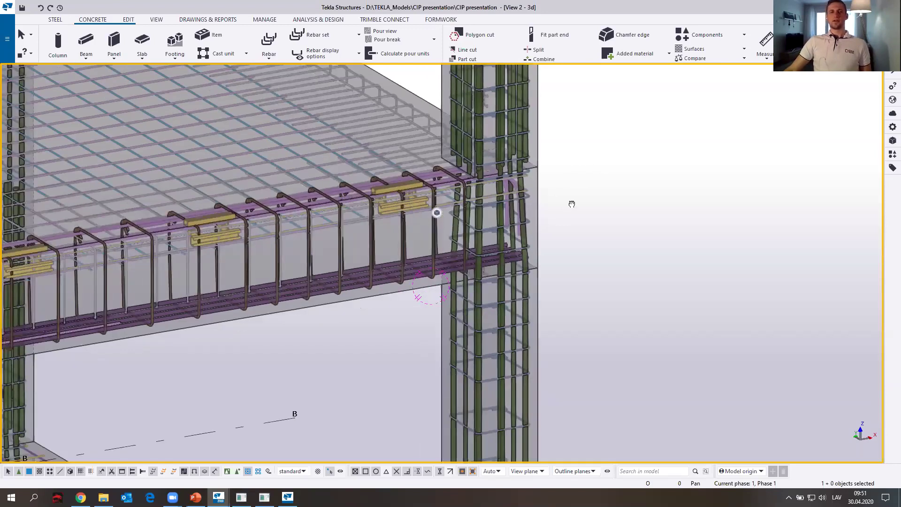
scroll(571, 202, "down", 2)
middle_click_drag(791, 151, 778, 196)
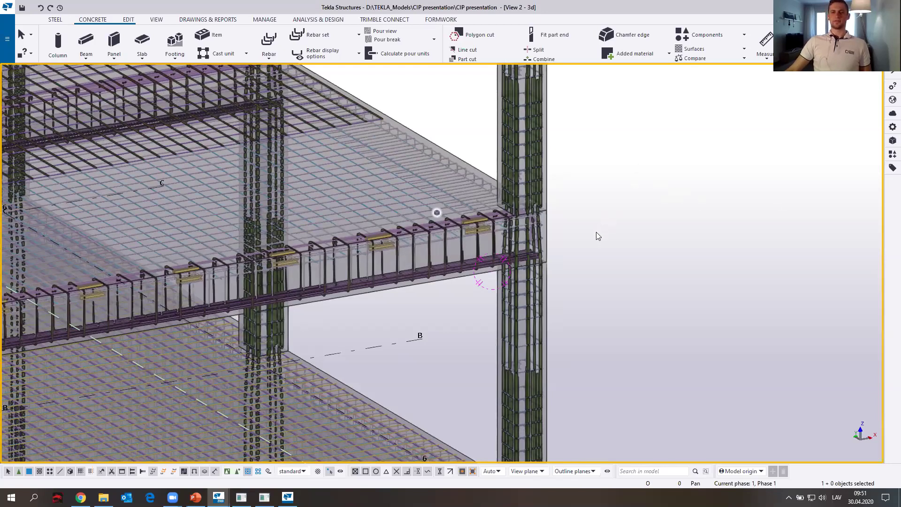
scroll(593, 325, "down", 5)
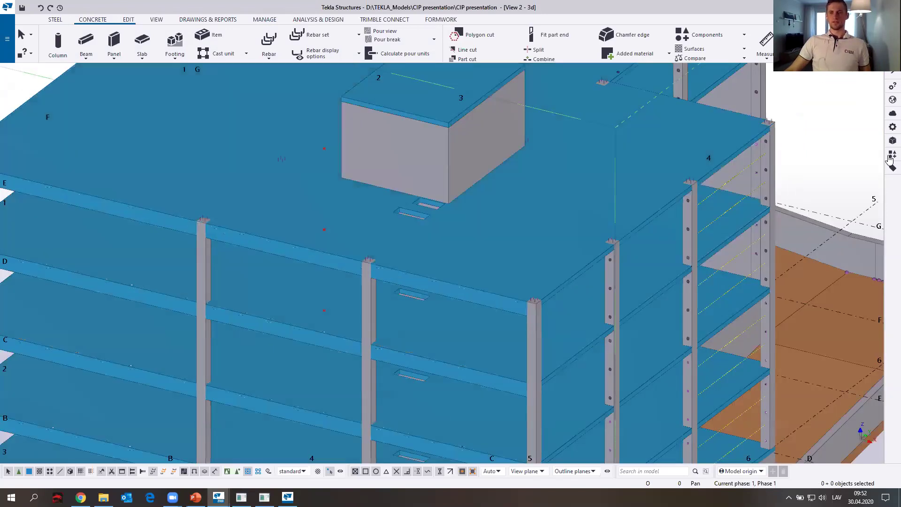
- Clear the search among the applications and components and start the LayoutPointApplicator from the Construction group
left_click(892, 155)
left_click(715, 95)
key("BackSpace")
key("BackSpace")
key("BackSpace")
key("BackSpace")
key("BackSpace")
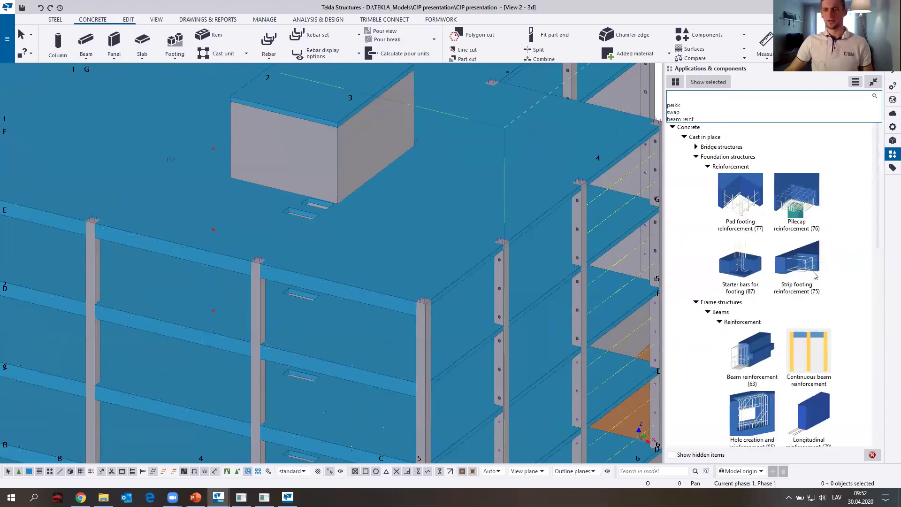
scroll(855, 239, "down", 10)
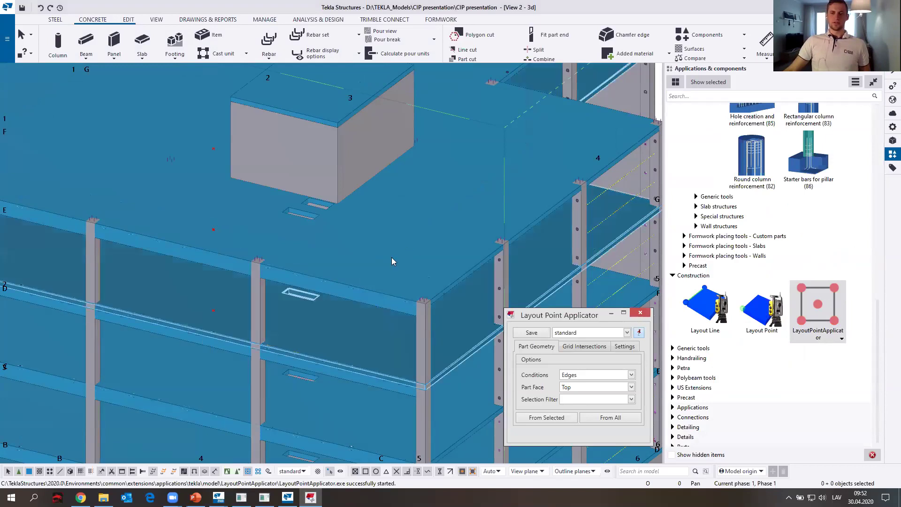
- Load the Slab Edge settings in the Layout Point Applicator and create layout points from the selected roof slab
middle_click_drag(344, 245, 299, 259)
scroll(314, 272, "up", 3)
mouse_move(454, 332)
middle_mouse_down("ctrl")
mouse_move(451, 305)
mouse_move(334, 276)
middle_mouse_up("ctrl")
scroll(334, 276, "down", 5)
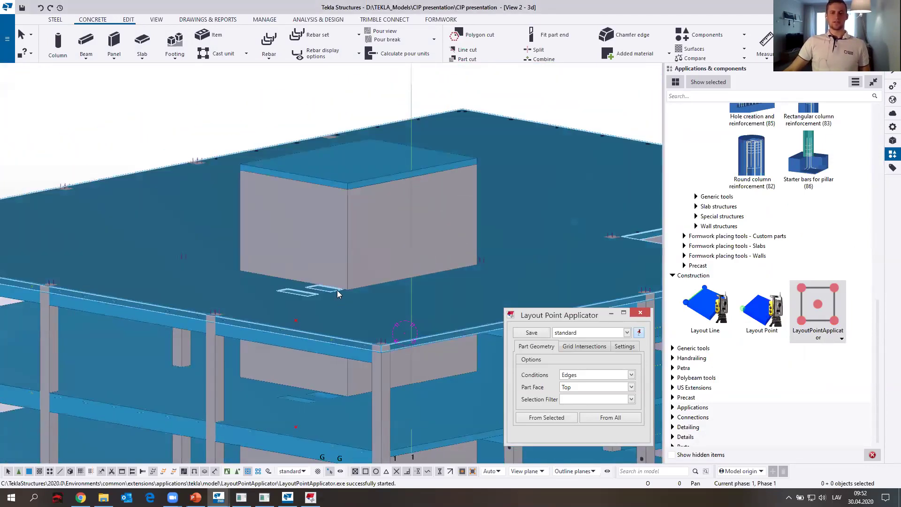
middle_click_drag(251, 290, 197, 277)
scroll(197, 277, "up", 2)
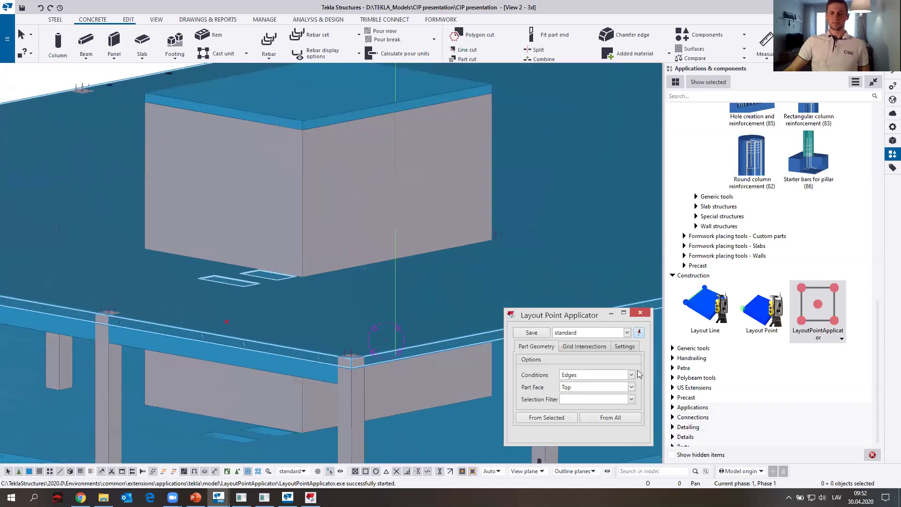
left_click(626, 333)
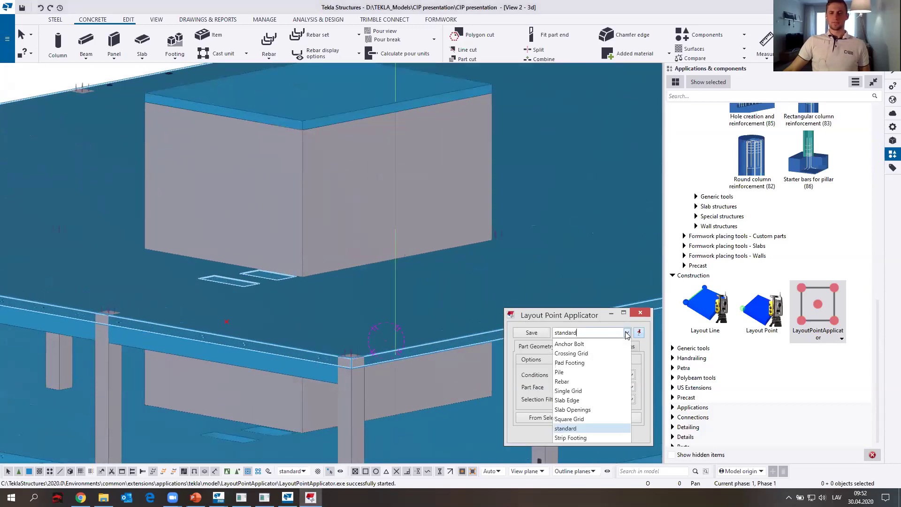
left_click(581, 400)
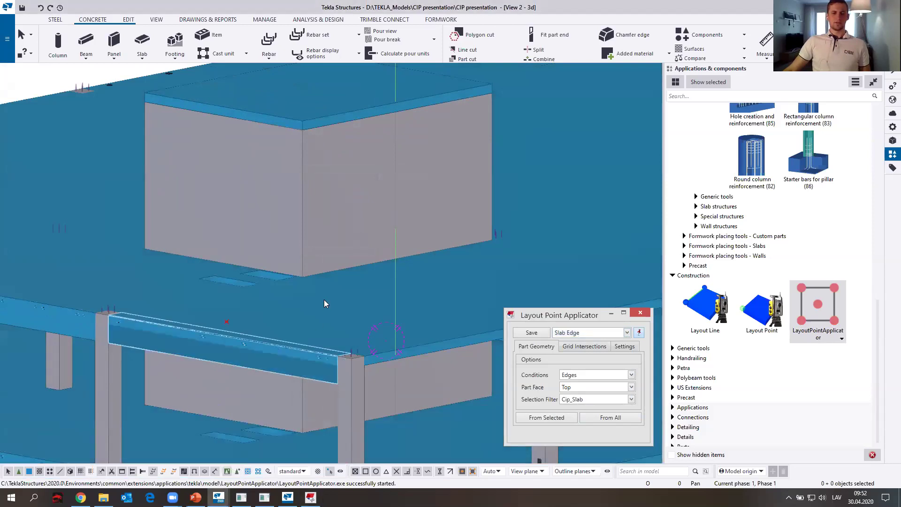
left_click(324, 300)
left_click(551, 419)
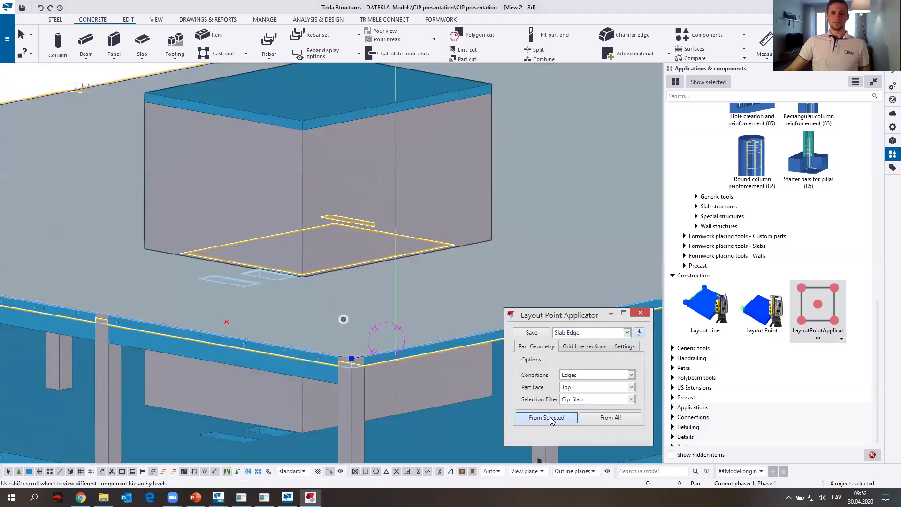
- Inspect the layout points at the roof slab's corners, close up and from several sides
scroll(352, 359, "up", 2)
scroll(353, 363, "up", 2)
middle_click_drag(354, 364, 441, 343, "ctrl")
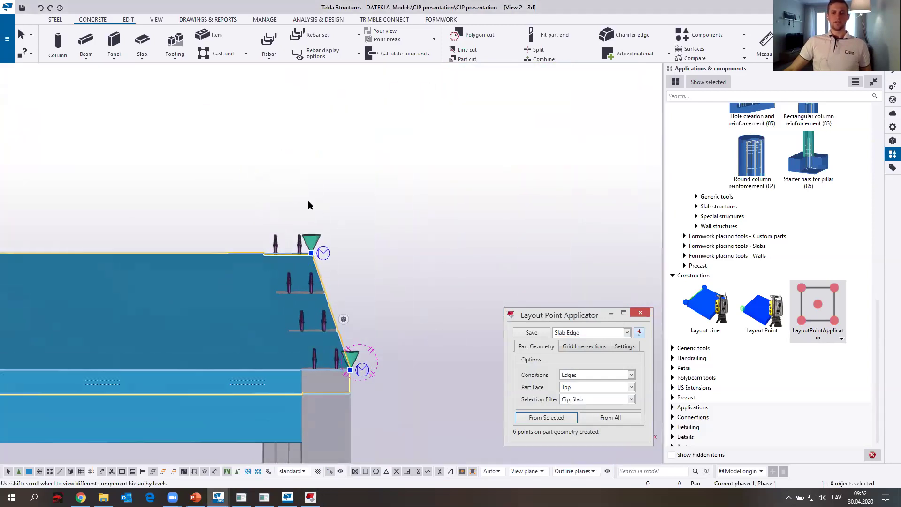
scroll(310, 235, "up", 3)
scroll(315, 281, "down", 2)
middle_click_drag(300, 331, 185, 288, "ctrl")
scroll(399, 301, "up", 5)
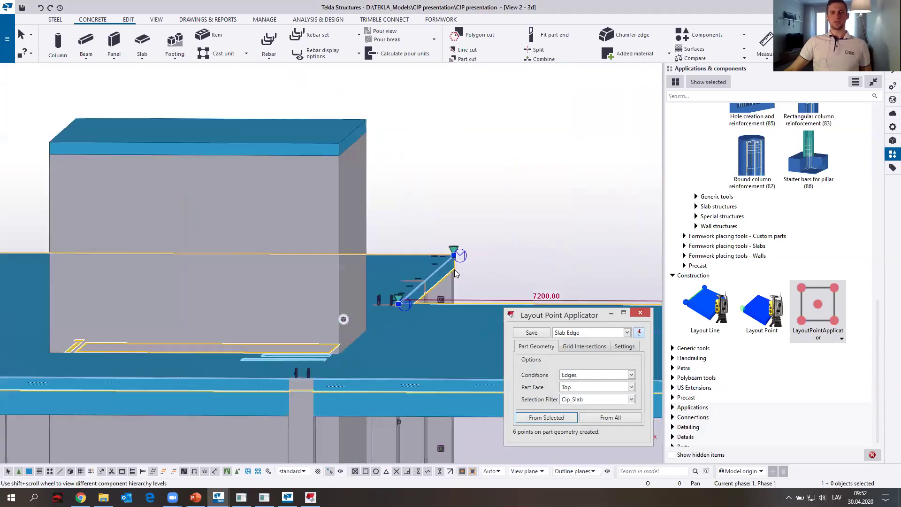
scroll(414, 314, "down", 6)
middle_click_drag(211, 282, 545, 284)
scroll(277, 300, "up", 2)
scroll(278, 316, "up", 10)
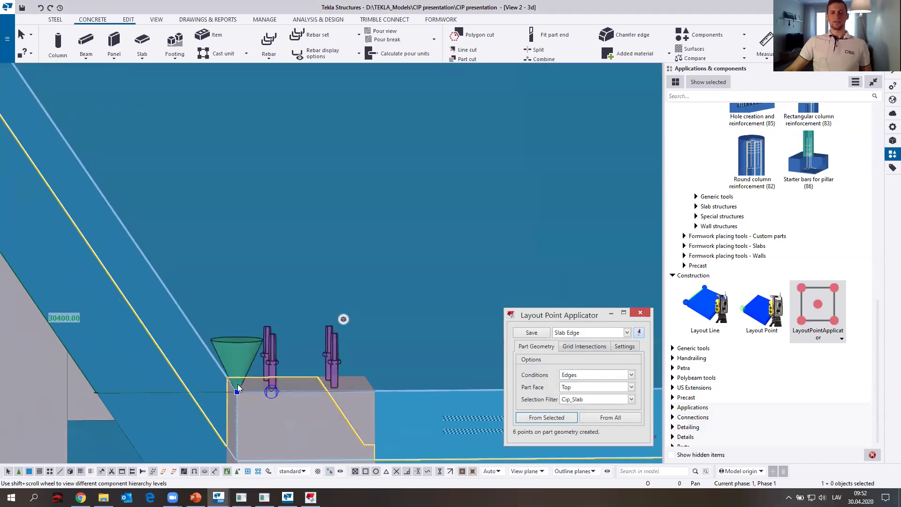
middle_click_drag(238, 384, 290, 335, "ctrl")
- Examine the layout points on the footing and strip foundation corners at the base of the building
scroll(291, 334, "down", 2)
scroll(291, 338, "down", 6)
scroll(509, 204, "up", 6)
scroll(400, 277, "down", 6)
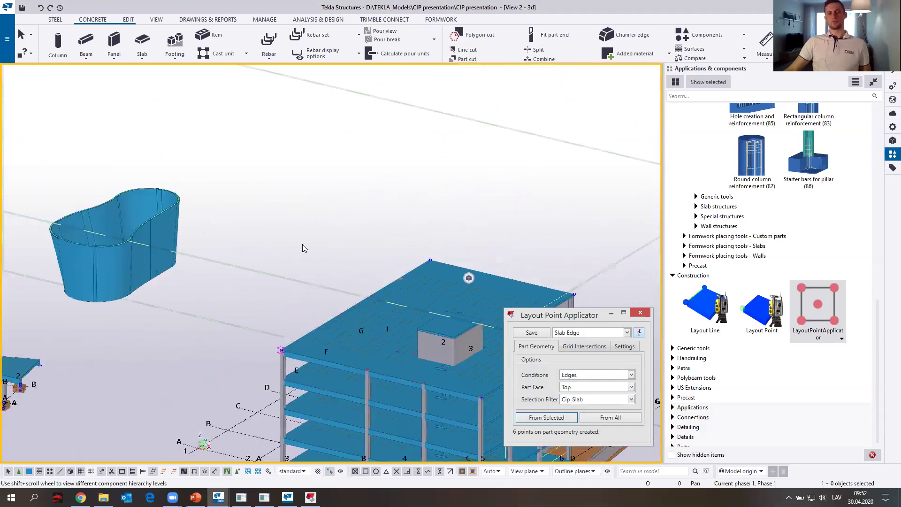
scroll(304, 247, "up", 6)
scroll(213, 314, "up", 4)
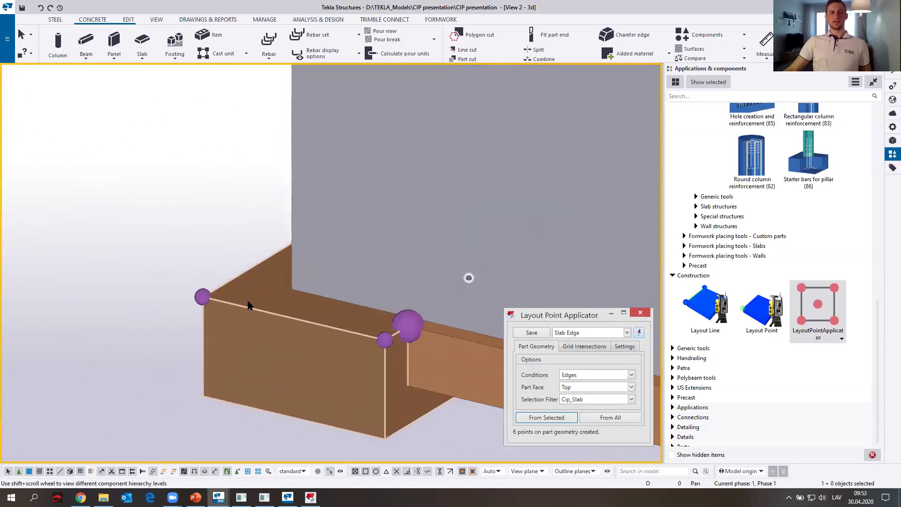
middle_click_drag(240, 304, 340, 286, "ctrl")
scroll(160, 240, "up", 3)
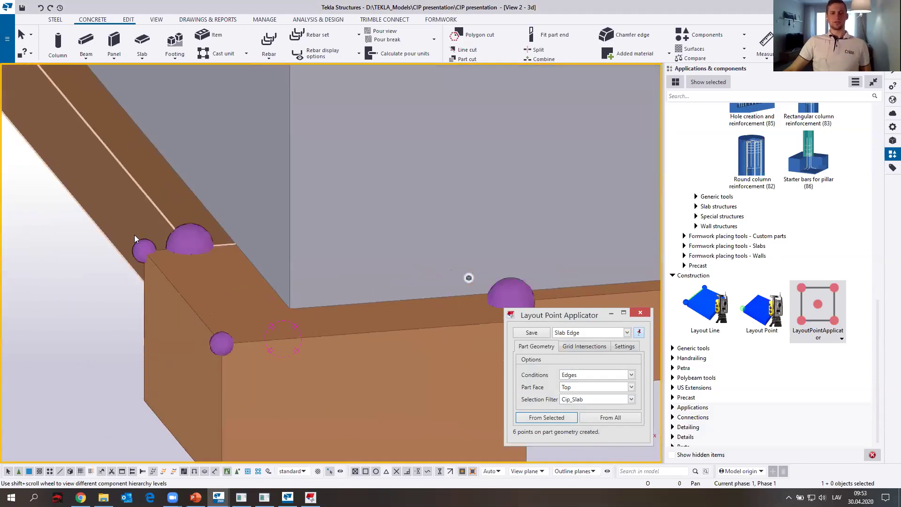
scroll(266, 389, "down", 3)
scroll(380, 398, "down", 2)
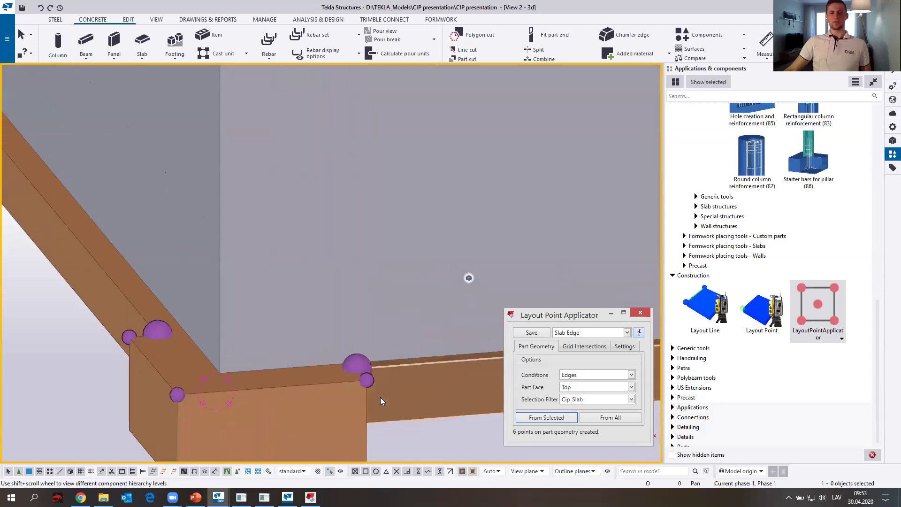
scroll(367, 379, "down", 4)
scroll(347, 369, "down", 8)
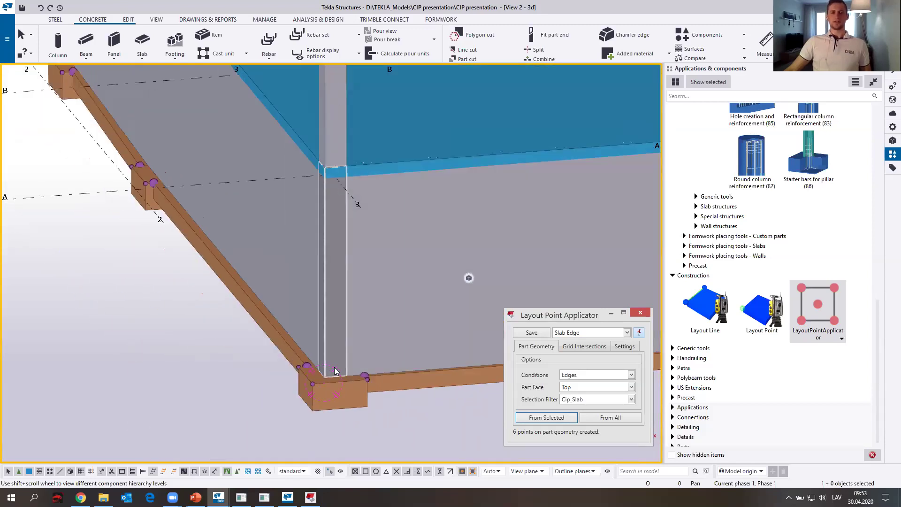
scroll(378, 241, "up", 10)
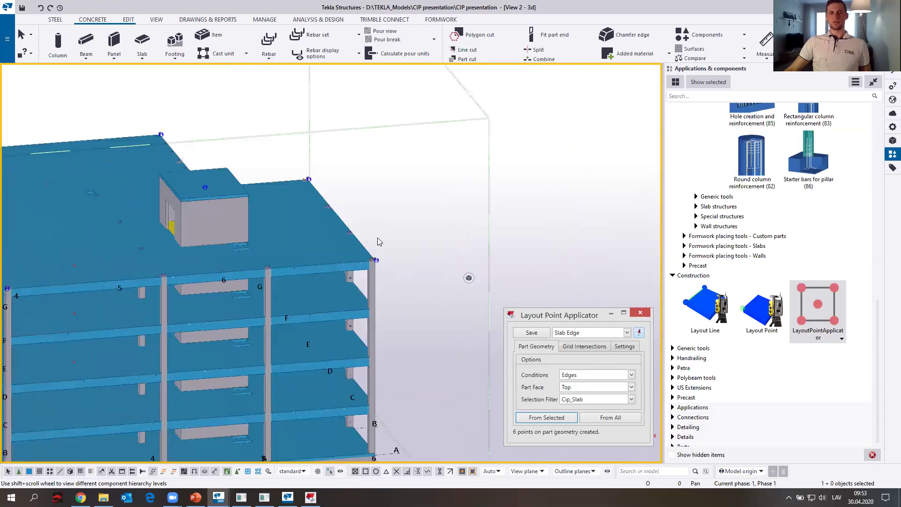
- Load the Slab Openings settings and create layout points at the openings of the selected roof slab
middle_click_drag(227, 308, 403, 294, "ctrl")
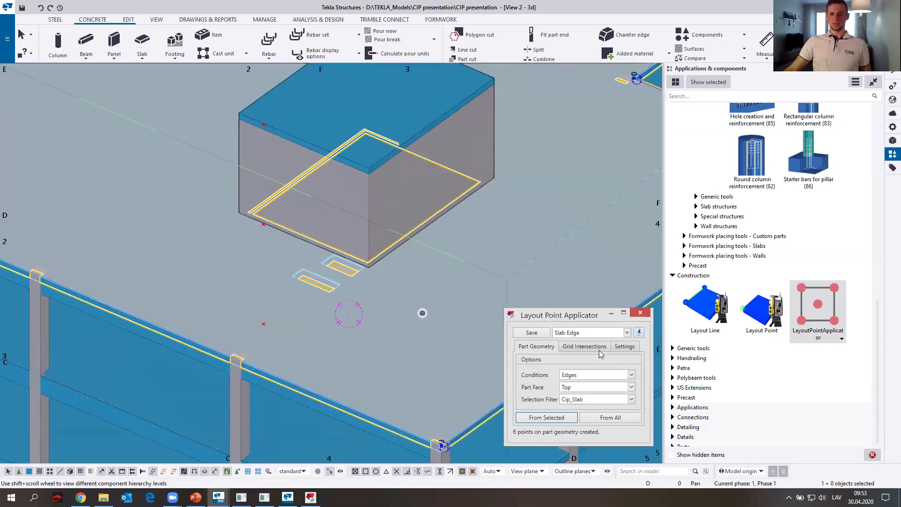
left_click(626, 333)
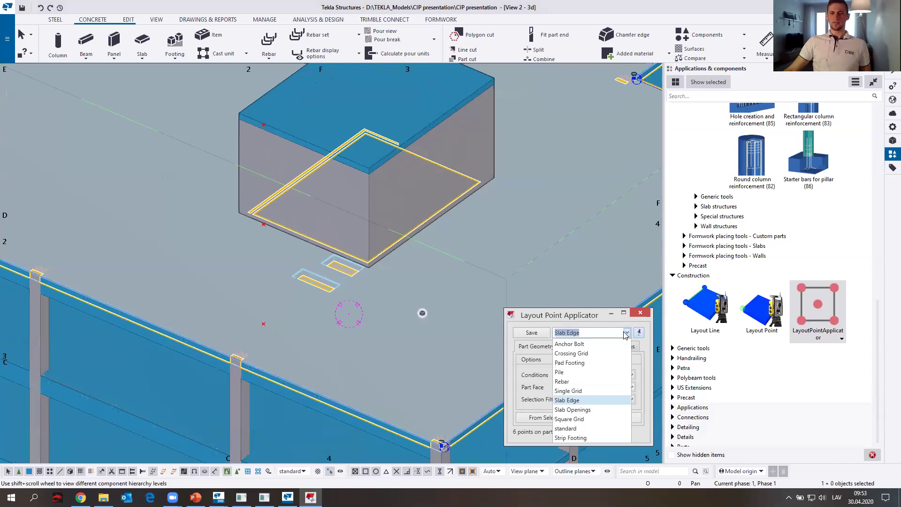
left_click(588, 409)
left_click(554, 419)
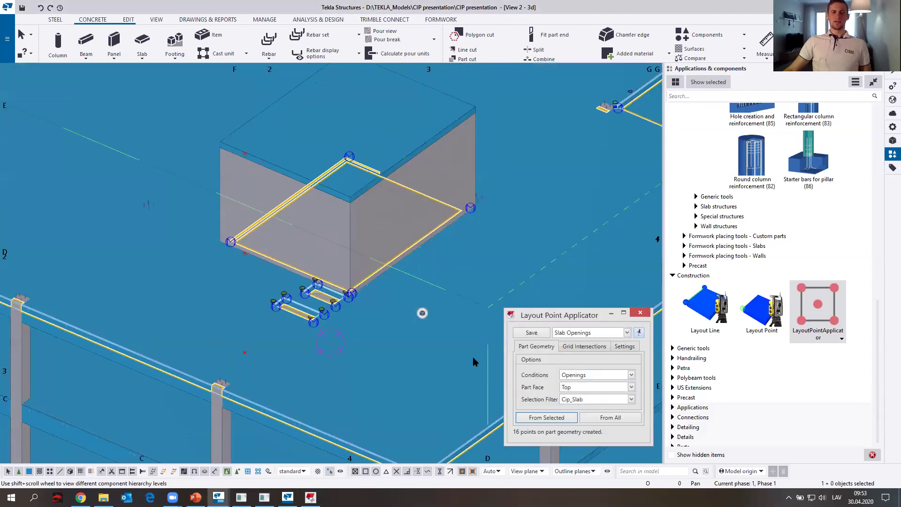
- Close the Layout Point Applicator and inspect the layout points around the two small roof slab openings beside the core
left_click(641, 313)
scroll(314, 318, "down", 3)
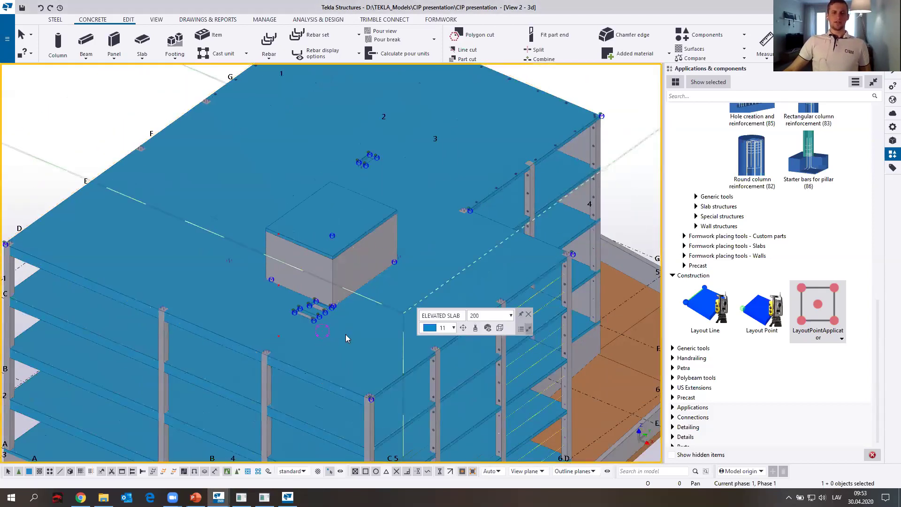
scroll(327, 317, "up", 7)
middle_click_drag(296, 283, 187, 329, "ctrl")
scroll(126, 236, "up", 3)
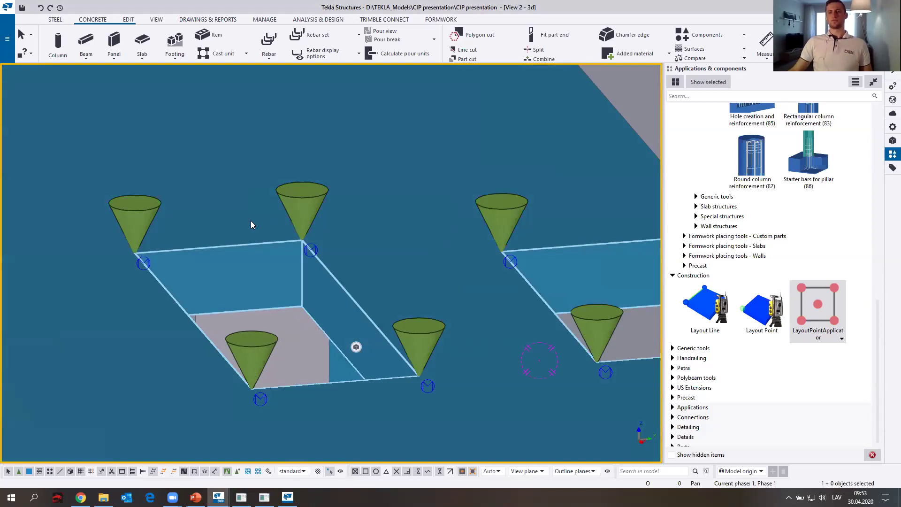
scroll(315, 224, "down", 8)
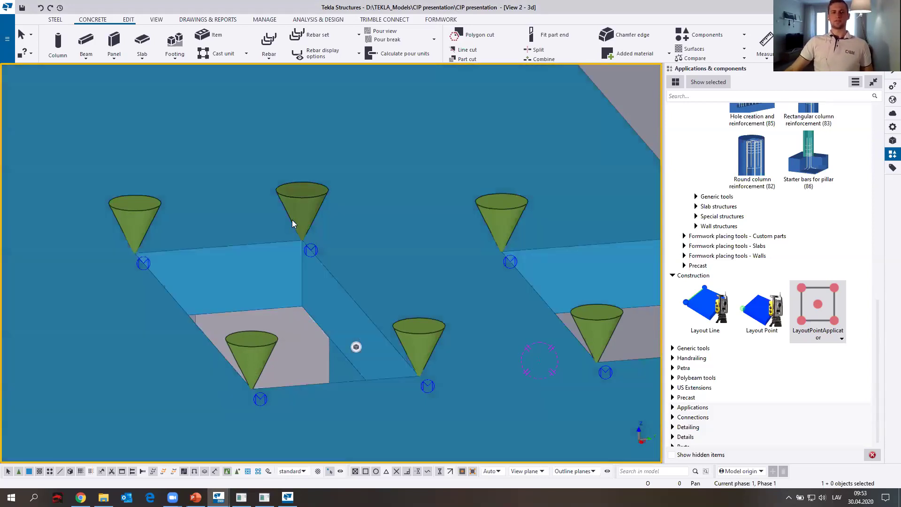
middle_click_drag(336, 289, 262, 181, "ctrl")
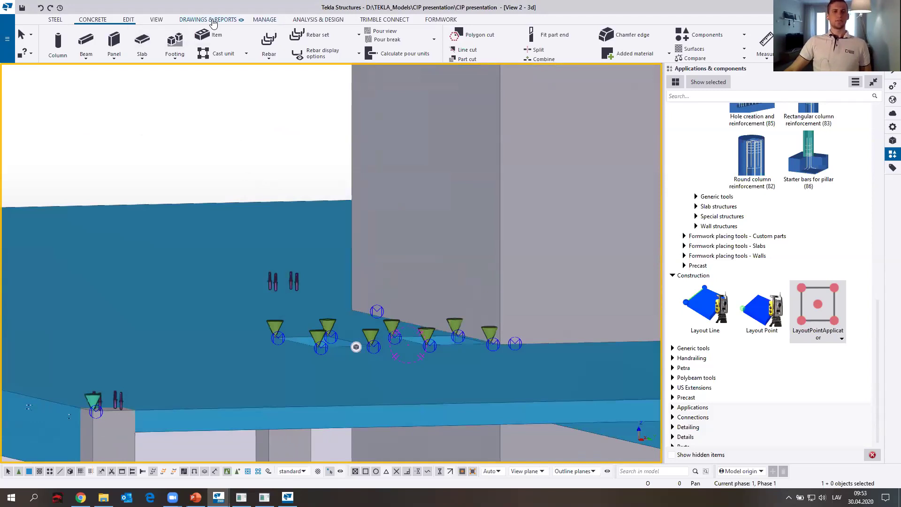
- Open the Layout Manager and go through its Slab, Pad, Strip Footing and Slab_opening_fieldVerified groups, ending on Slab Opening
left_click(265, 20)
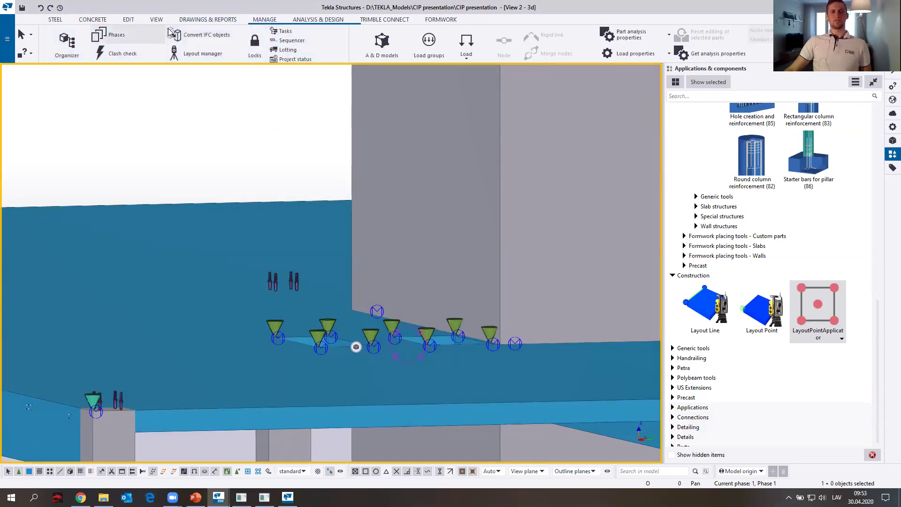
left_click(214, 55)
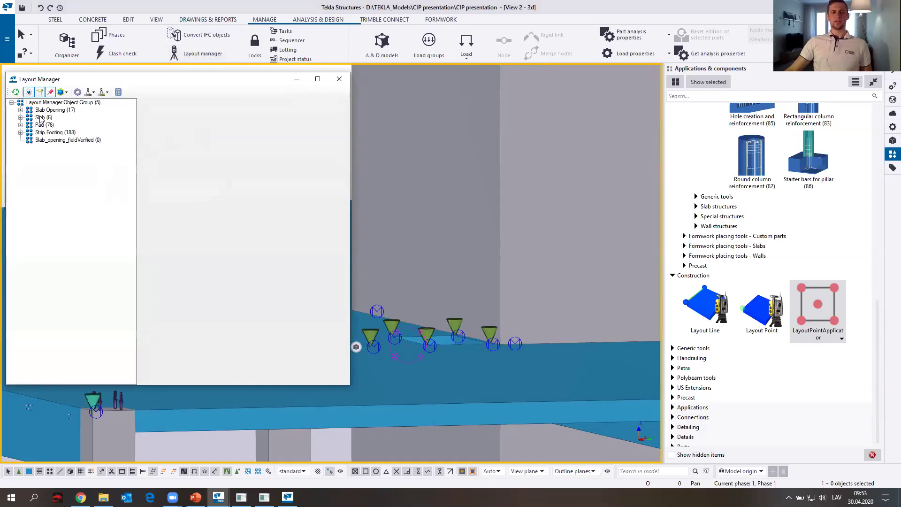
left_click(49, 110)
left_click(42, 118)
left_click(45, 125)
left_click(46, 134)
left_click(56, 140)
left_click(51, 111)
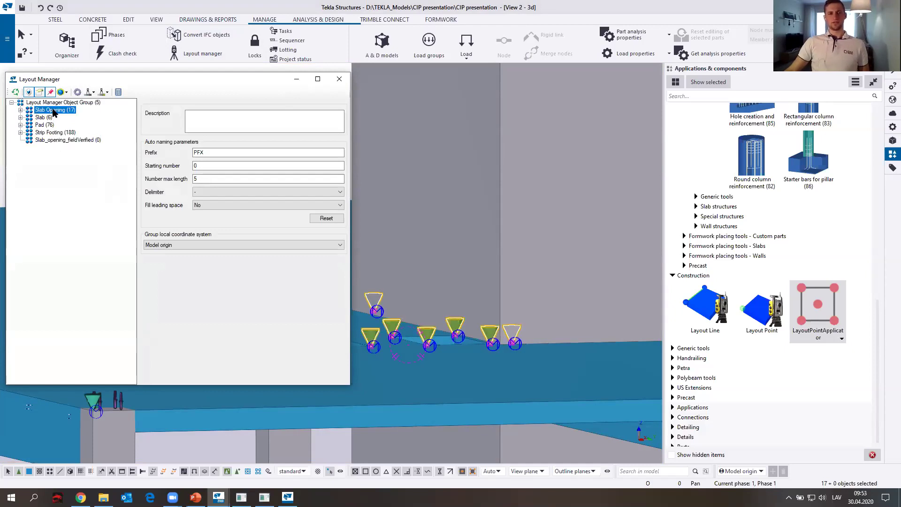
- Review the Layout Manager's import file formats without importing, and examine the Slab Opening group's points around the roof openings
left_click(96, 94)
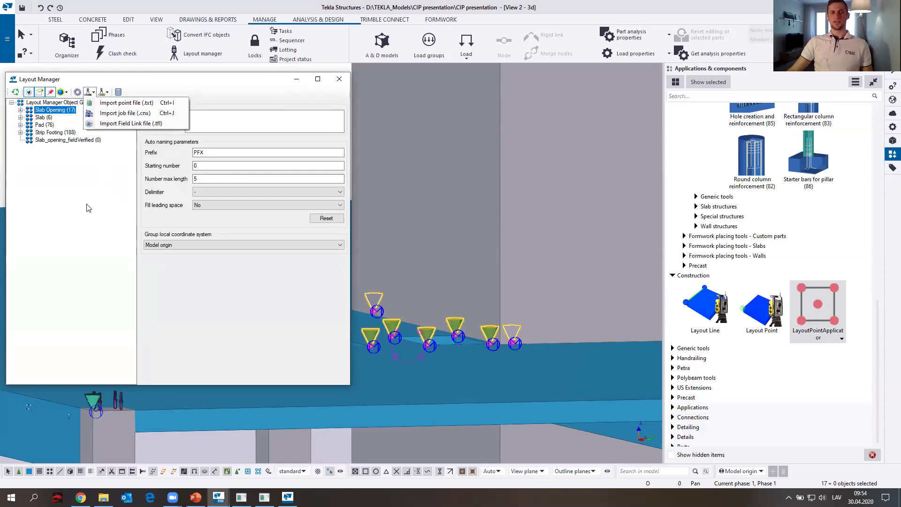
left_click(98, 187)
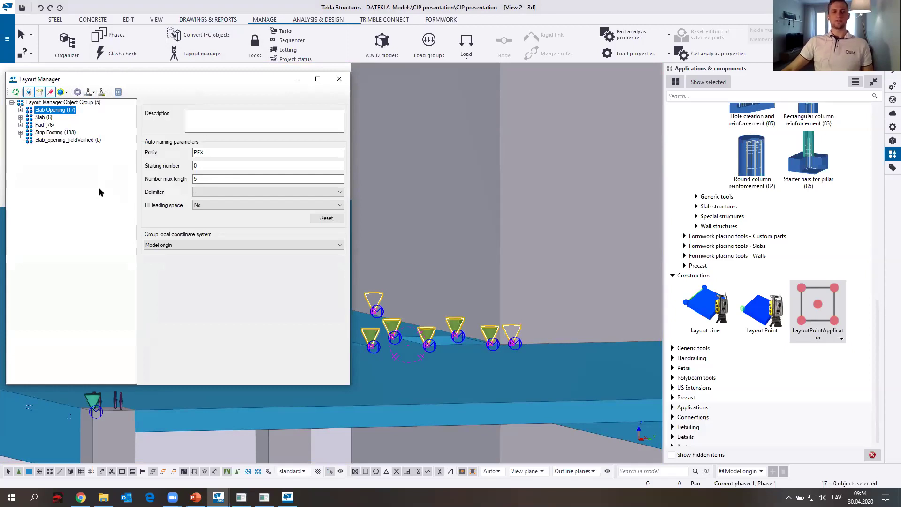
middle_click_drag(479, 243, 515, 245)
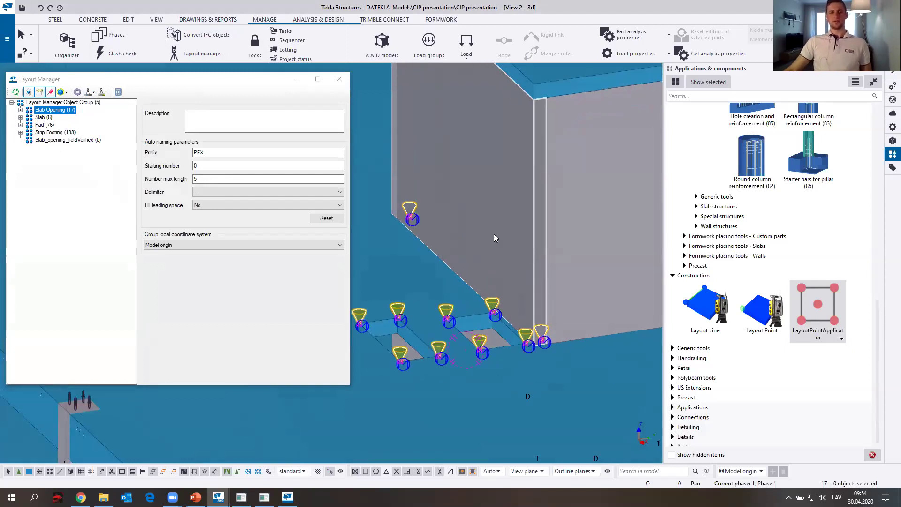
scroll(468, 189, "down", 3)
middle_click_drag(480, 192, 479, 161, "ctrl")
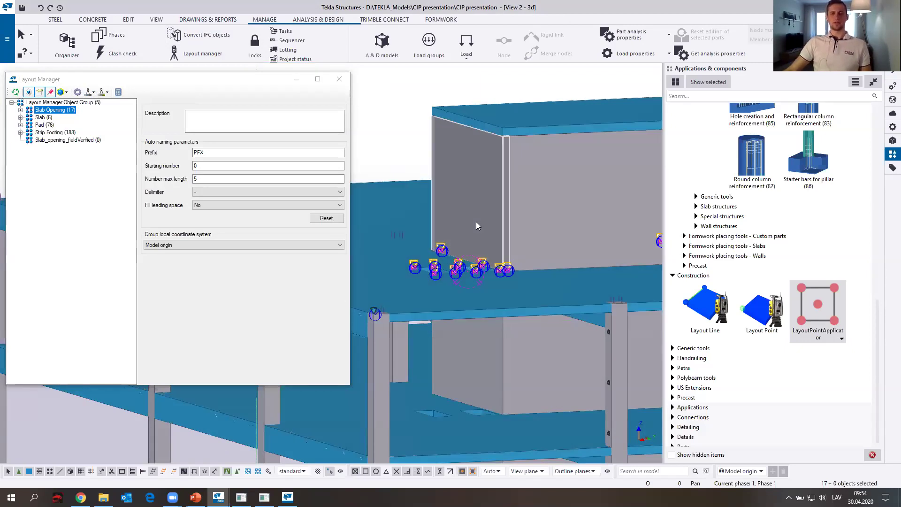
scroll(445, 288, "up", 3)
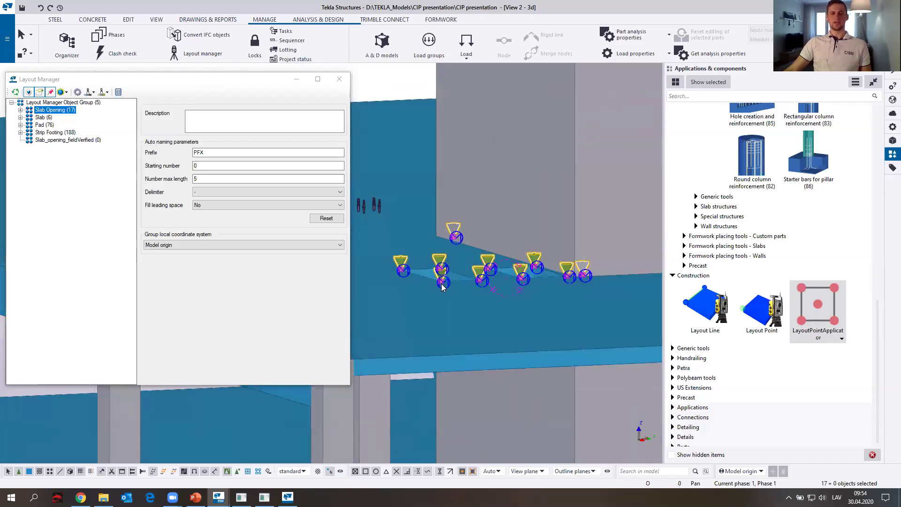
middle_click_drag(449, 277, 453, 310, "ctrl")
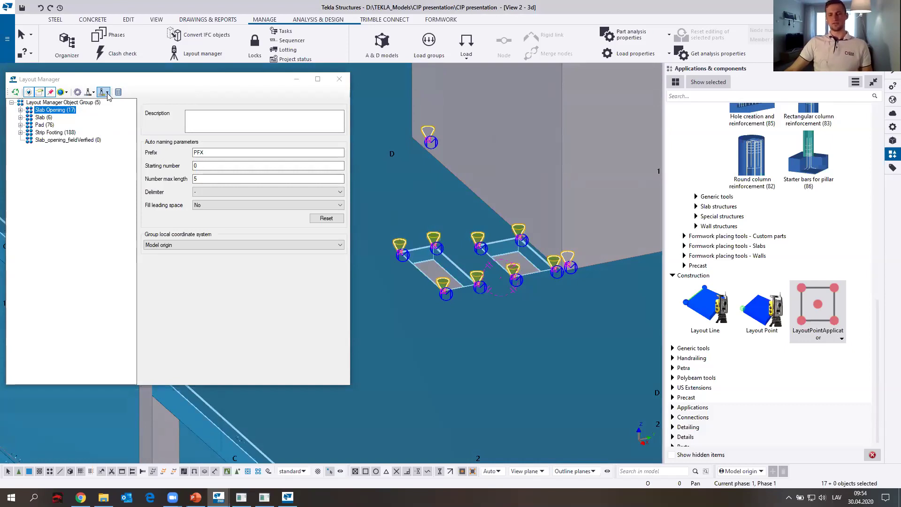
- Review the Layout Manager's export formats for the Slab Opening group, including point, job and Field Link files, without exporting
scroll(467, 223, "down", 3)
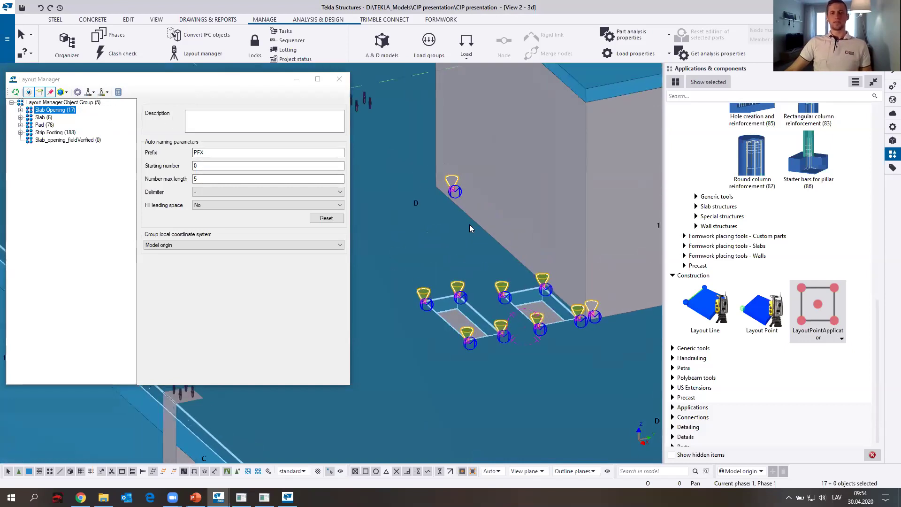
scroll(521, 262, "down", 3)
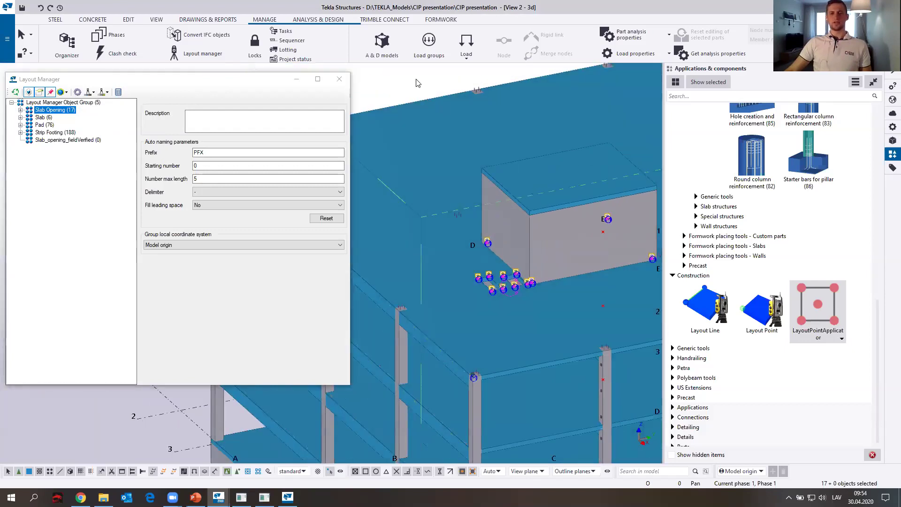
scroll(521, 262, "up", 6)
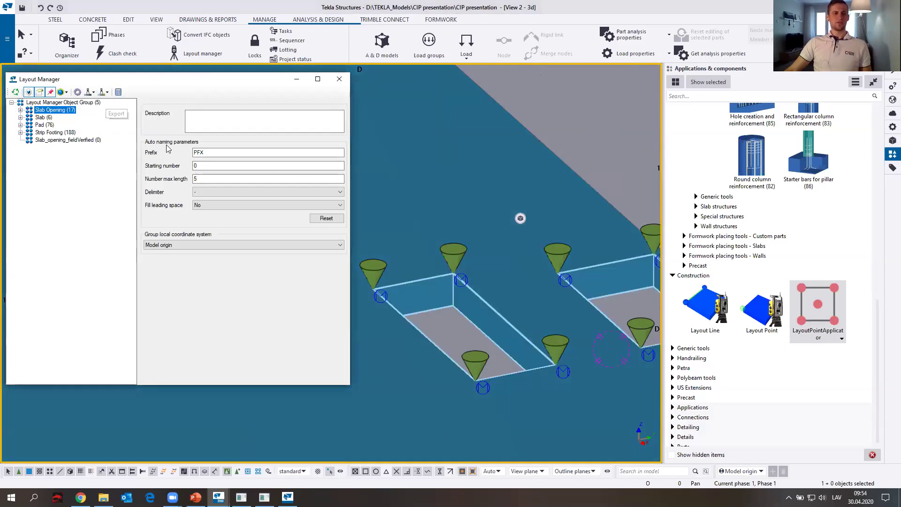
left_click(107, 92)
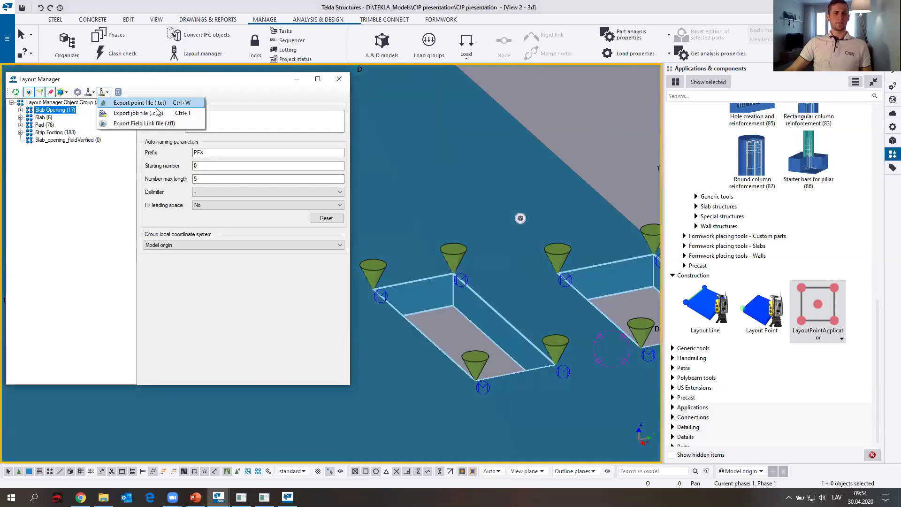
left_click(90, 93)
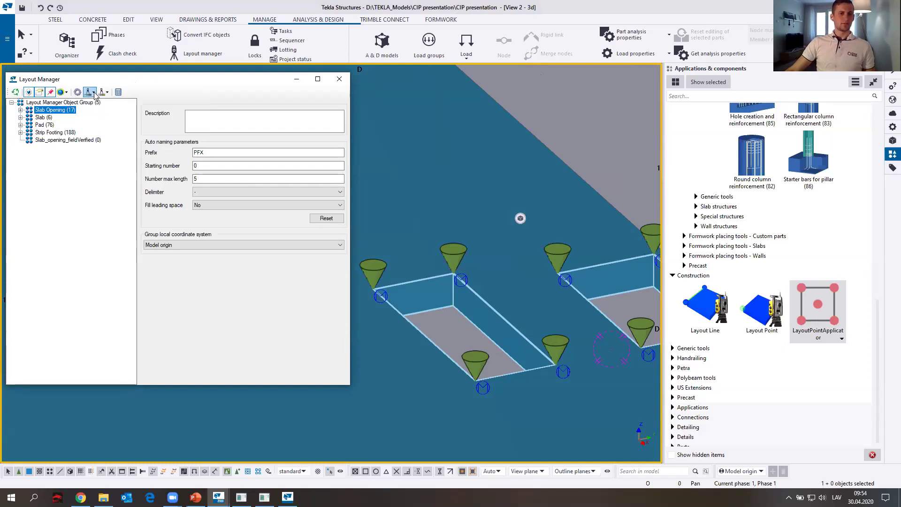
- Import the points of Slab_opening_fieldVerified.txt into the Slab_opening_fieldVerified group in the Layout Manager
left_click(95, 93)
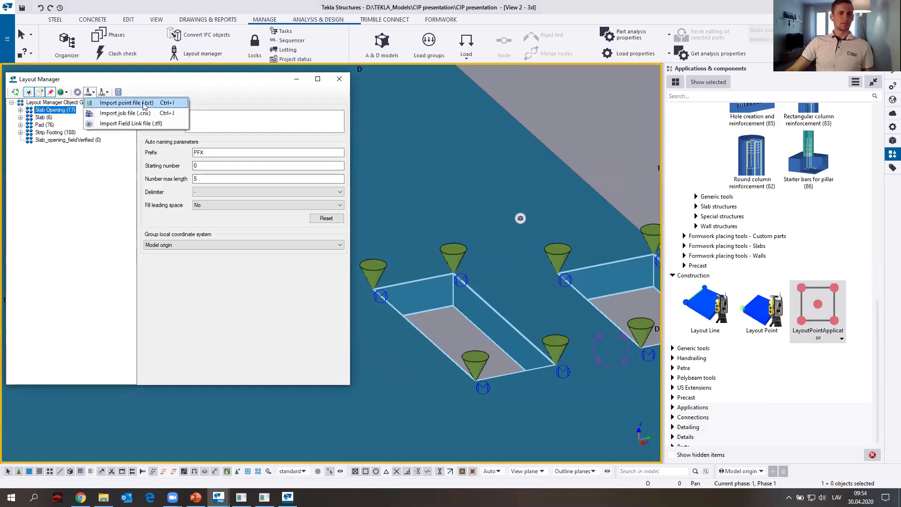
left_click(127, 102)
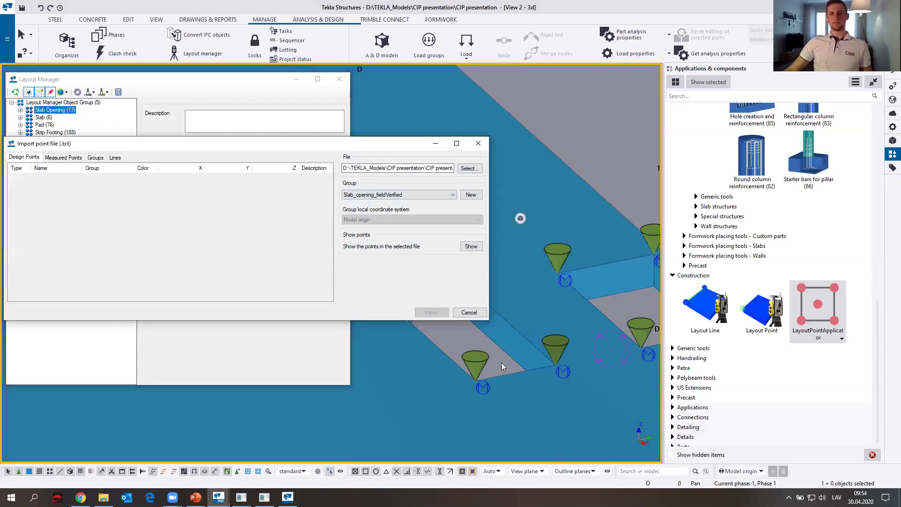
left_click(471, 246)
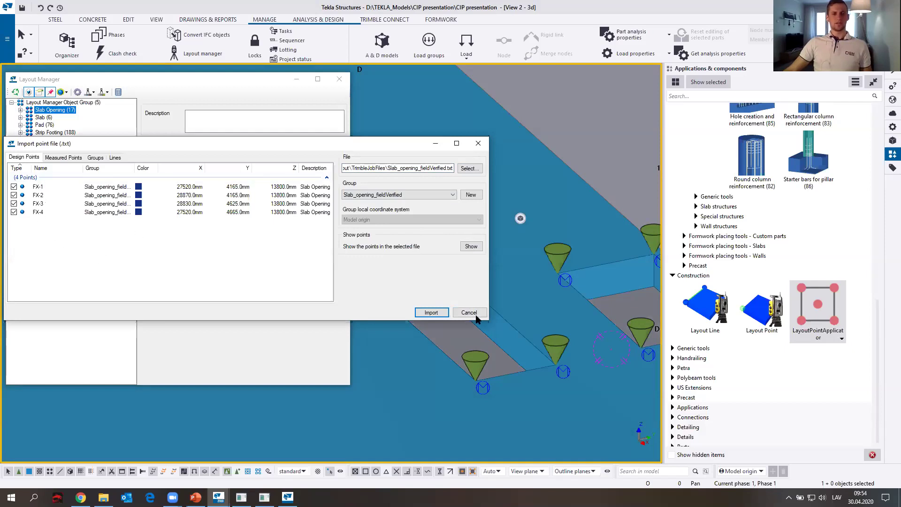
left_click(431, 313)
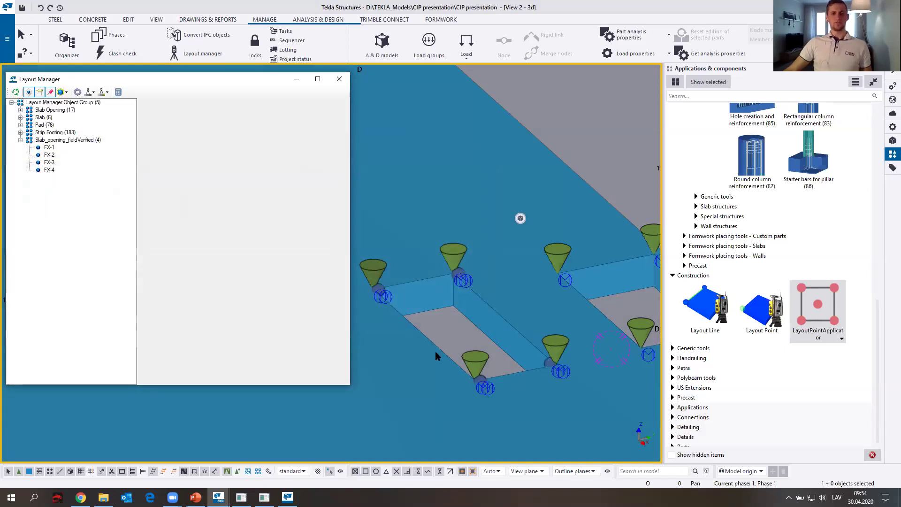
- Measure the offset from the imported field point to the design layout point at one roof opening corner, using linear move picks without moving anything
scroll(440, 339, "up", 5)
scroll(440, 340, "up", 3)
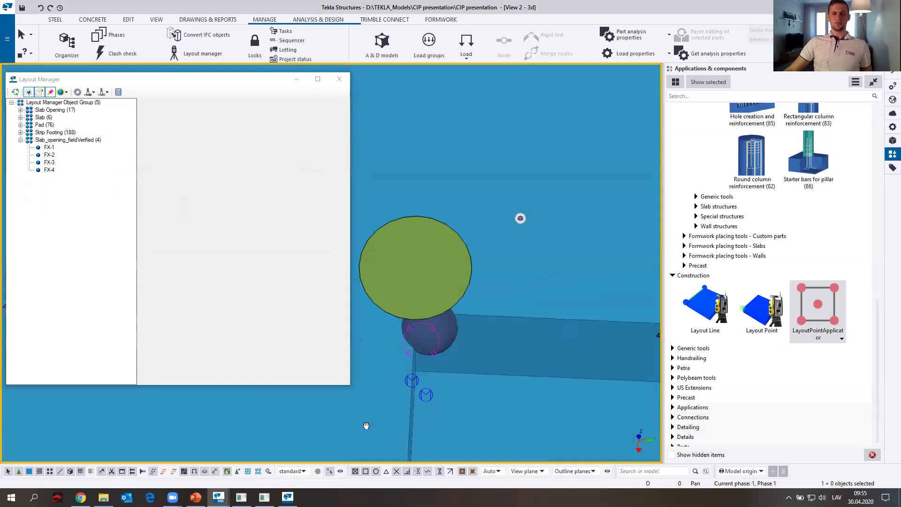
scroll(436, 339, "down", 4)
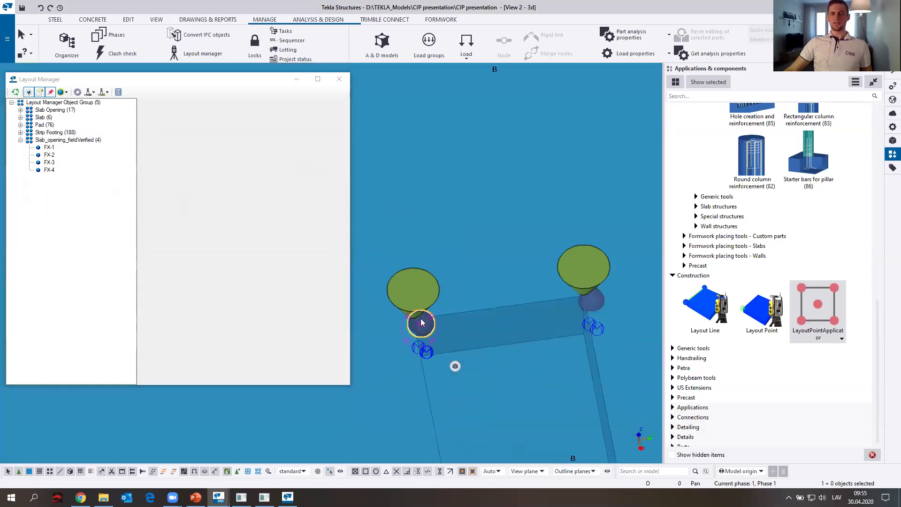
scroll(423, 320, "up", 3)
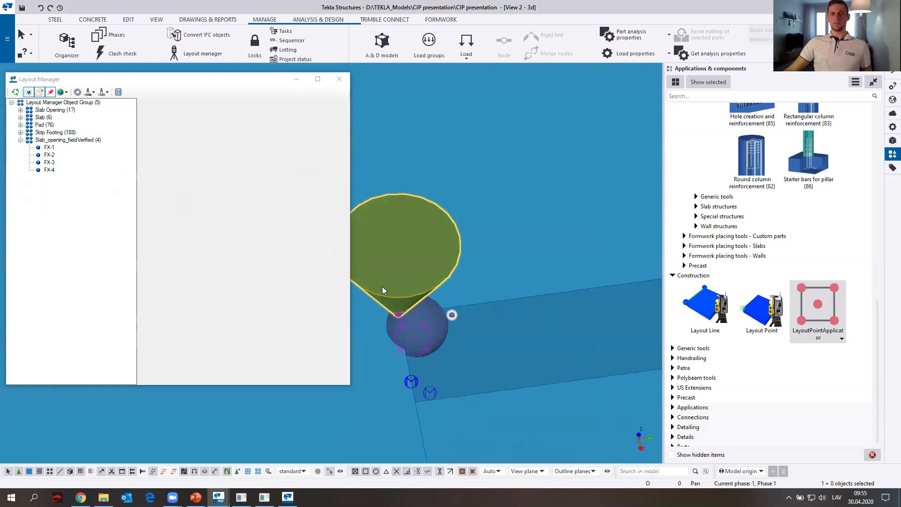
left_click(425, 342)
middle_click_drag(425, 342, 464, 209, "ctrl")
left_click(464, 208)
left_click(490, 134, "ctrl")
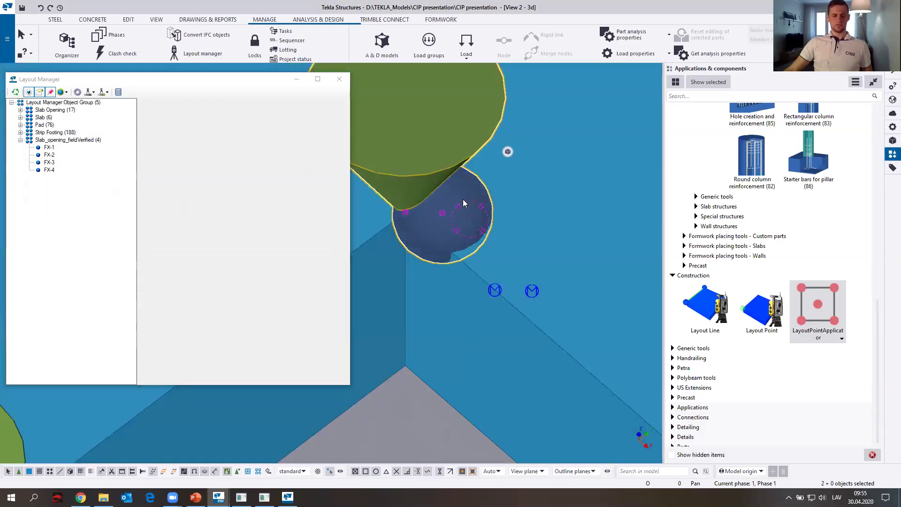
key("ctrl+m")
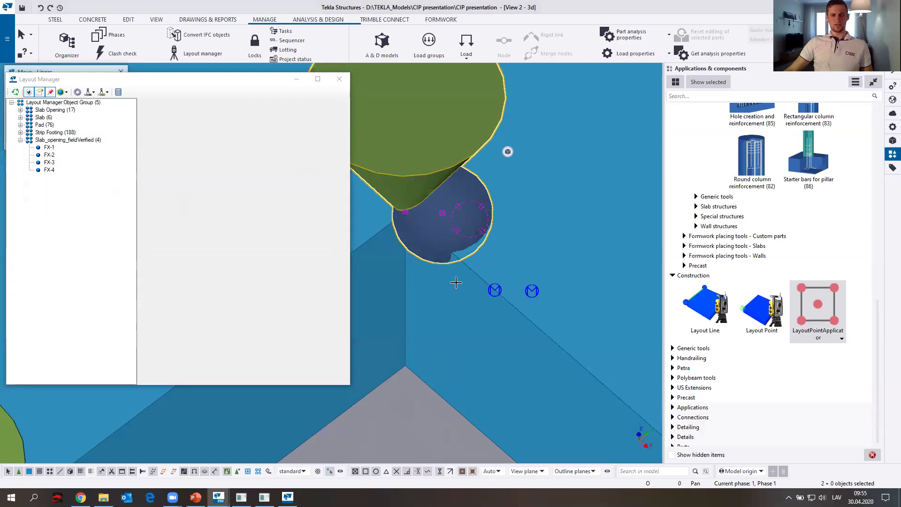
left_click(443, 213)
left_click(403, 212)
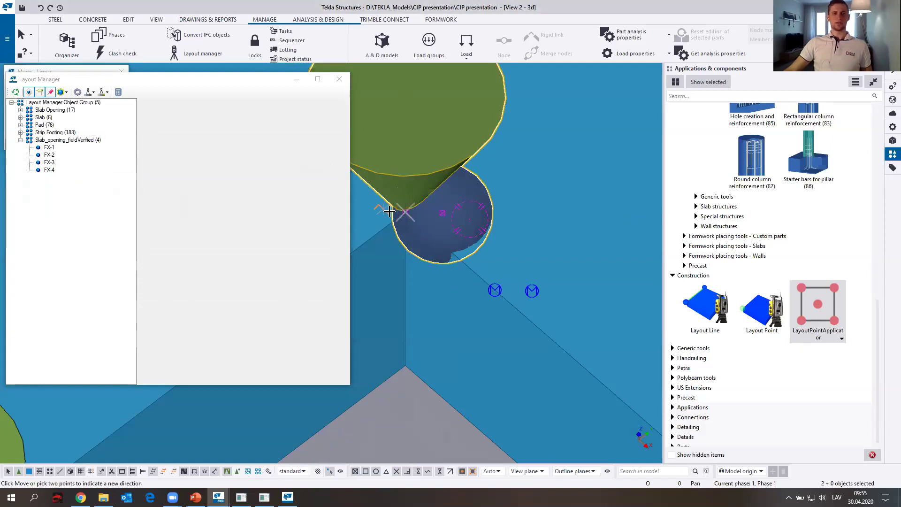
left_click_drag(271, 84, 278, 167)
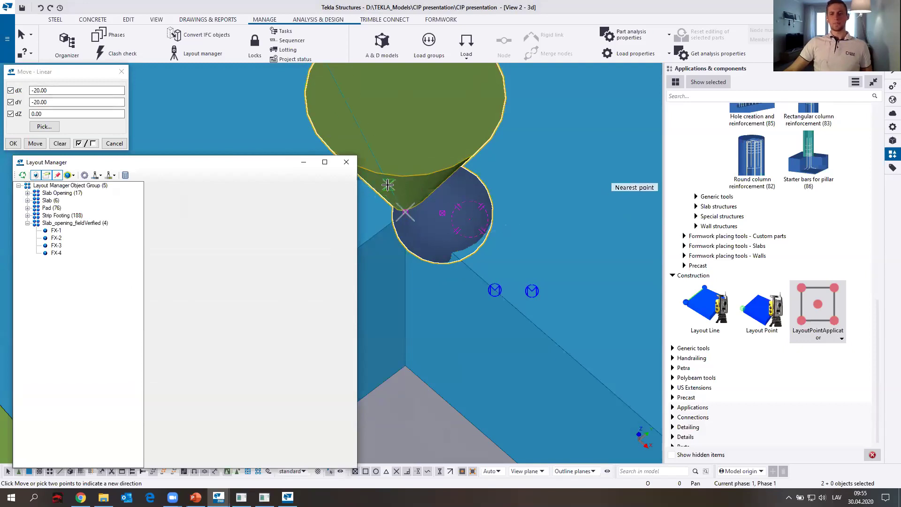
- Examine the imported field points against the design layout points around the two roof slab openings beside the core
scroll(461, 212, "down", 5)
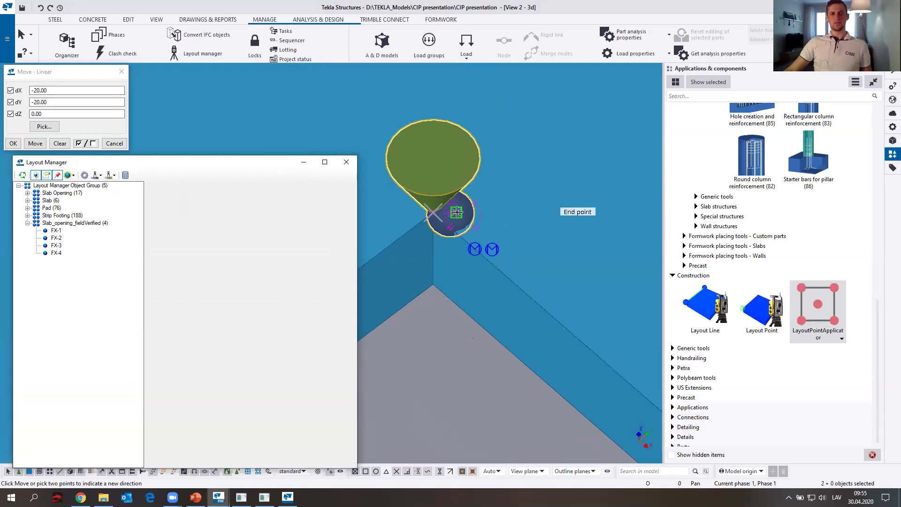
scroll(461, 209, "down", 3)
middle_click_drag(461, 209, 386, 168)
scroll(520, 295, "up", 6)
middle_click_drag(546, 295, 626, 262)
scroll(558, 290, "down", 6)
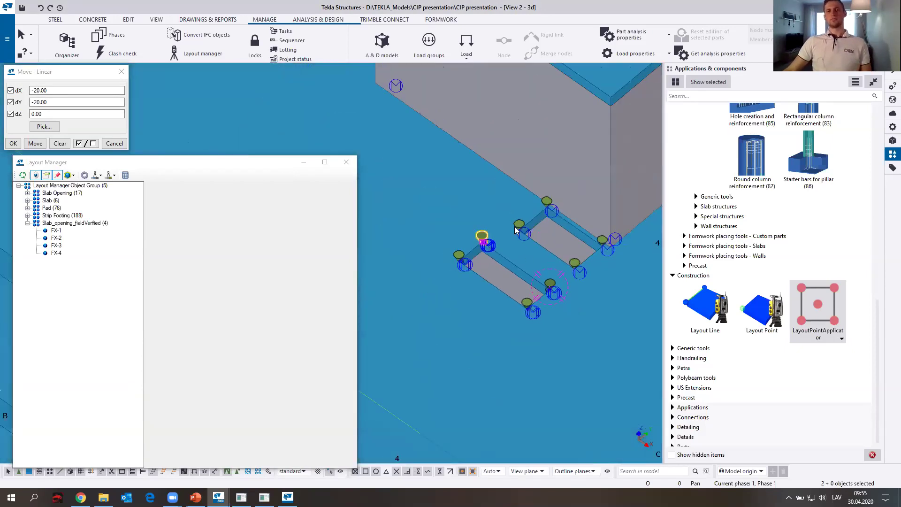
scroll(482, 233, "up", 5)
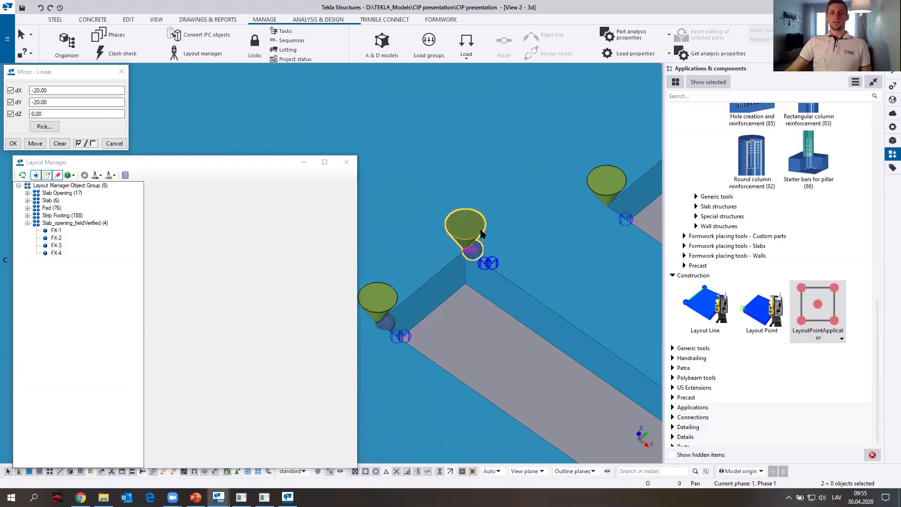
scroll(508, 273, "down", 8)
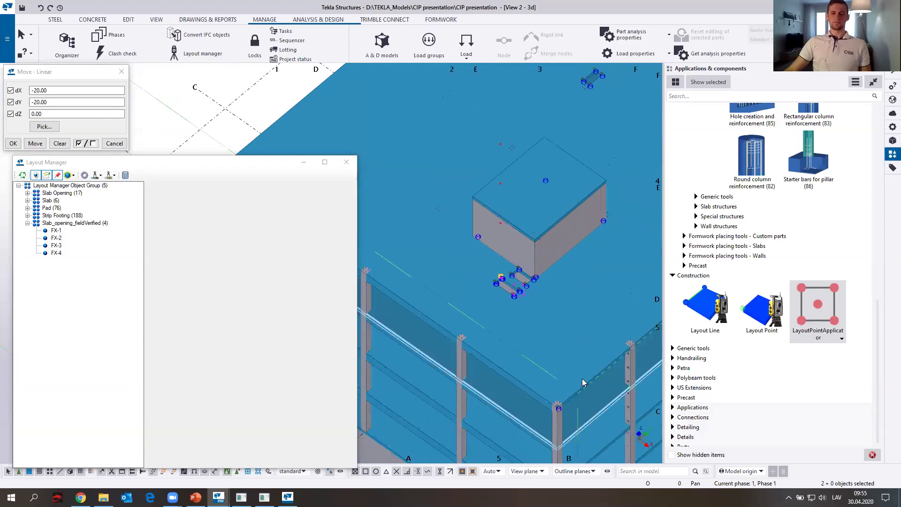
- Select an anchor bolt on top of the building's corner column and examine it beside the column's layout point
scroll(583, 383, "up", 10)
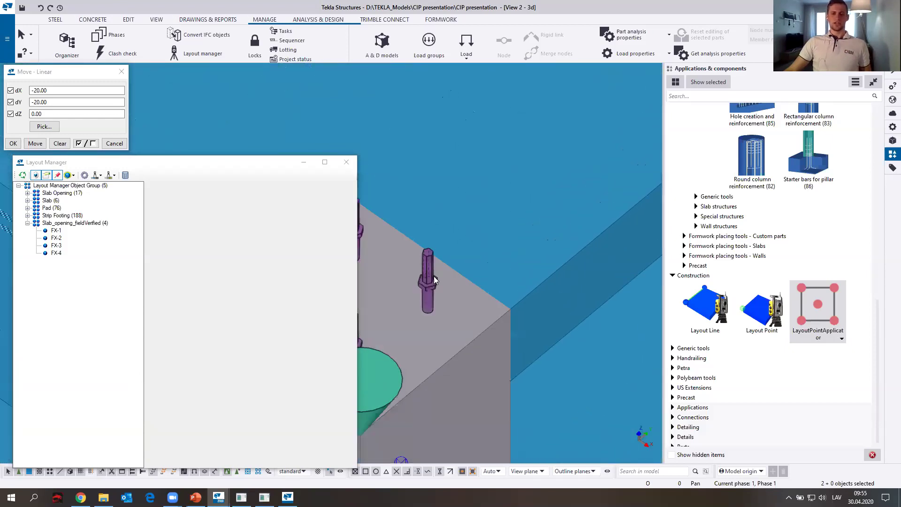
left_click(431, 280)
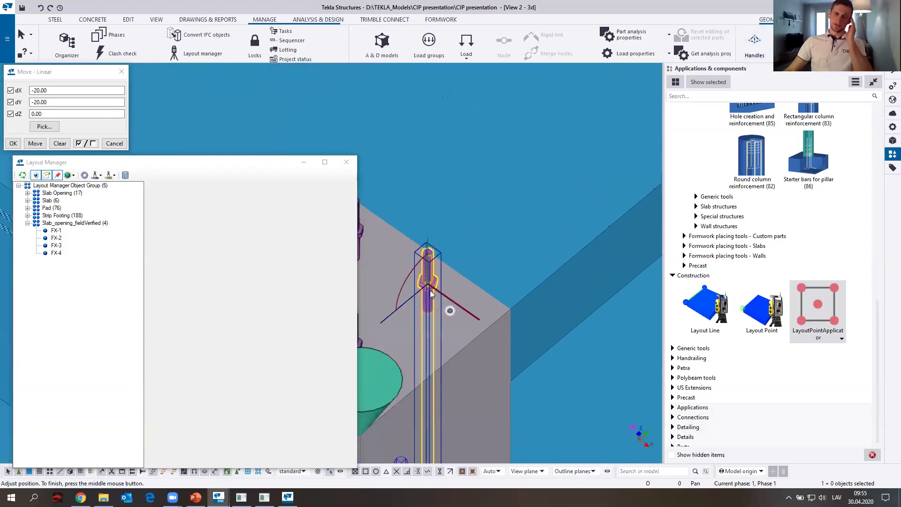
middle_click_drag(468, 250, 494, 286)
scroll(494, 287, "down", 3)
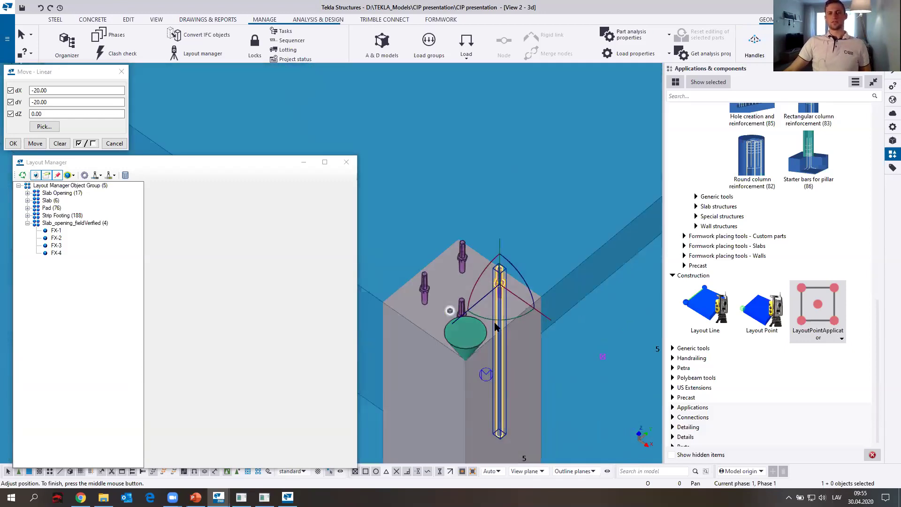
scroll(501, 263, "up", 4)
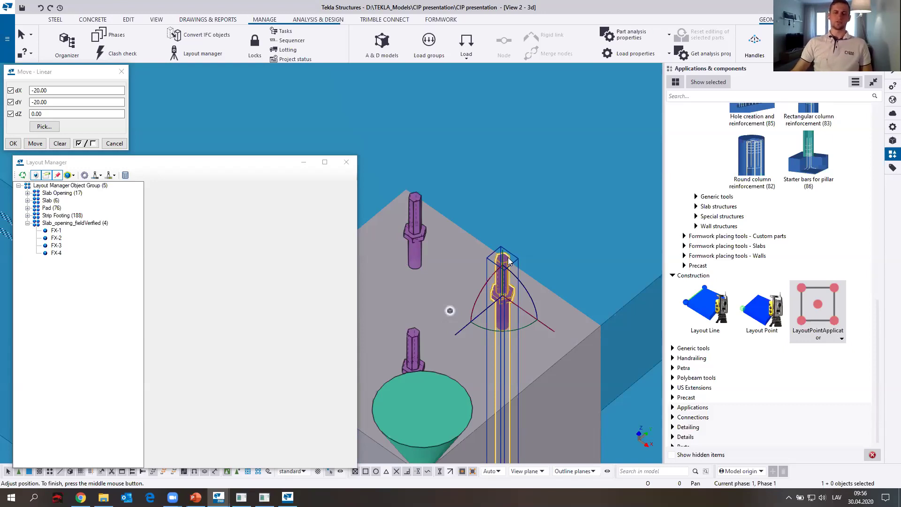
scroll(447, 243, "down", 10)
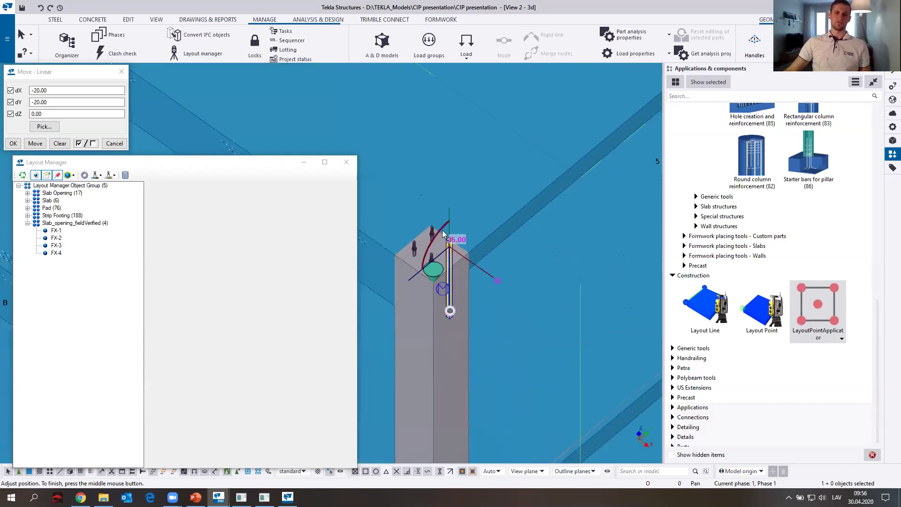
scroll(434, 291, "down", 5)
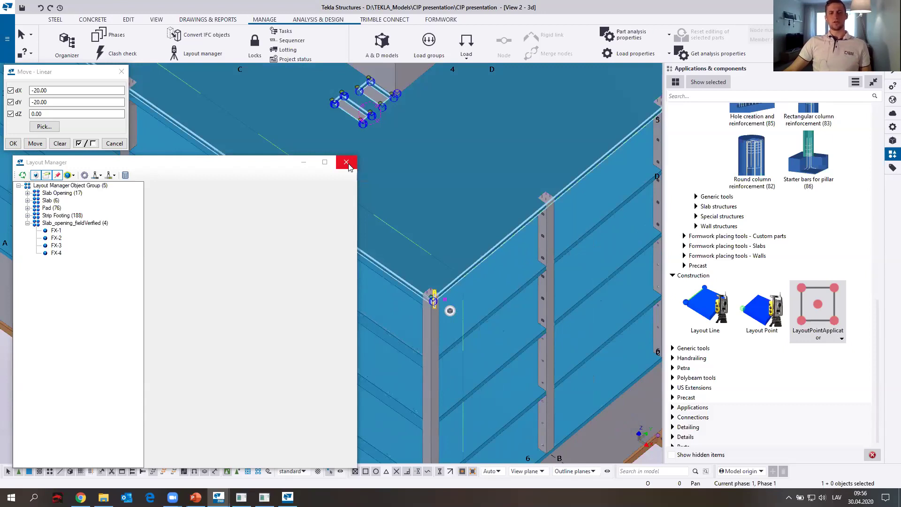
- Close the Layout Manager and examine the corner column, foundation walls and footings around the intersection of grids A and 6
left_click(346, 162)
scroll(423, 308, "down", 5)
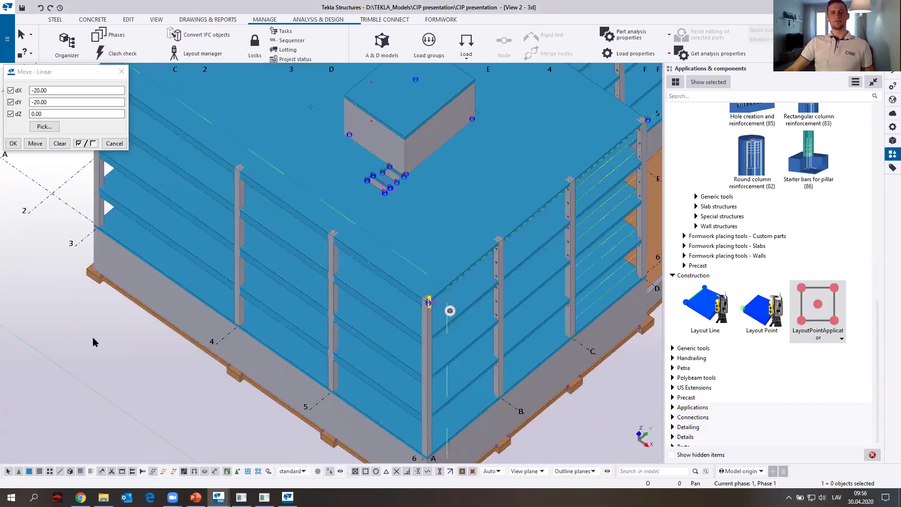
scroll(407, 401, "up", 5)
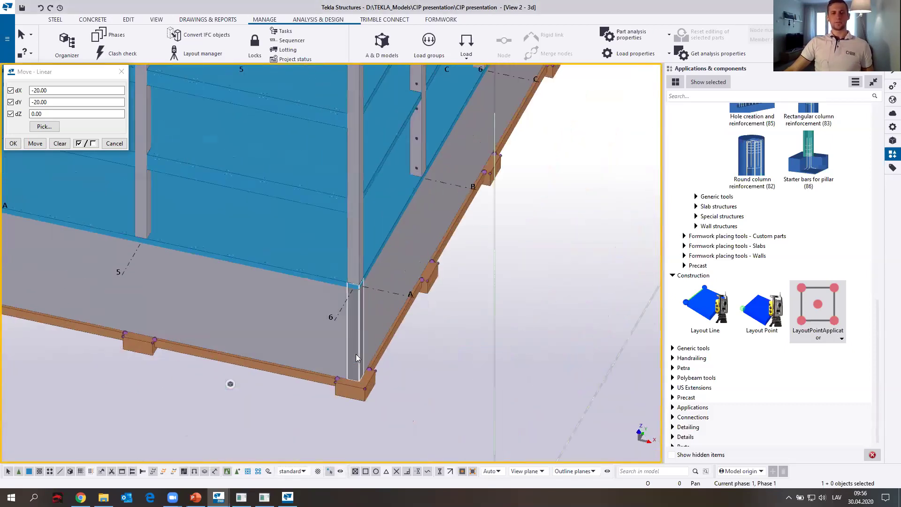
scroll(368, 387, "up", 3)
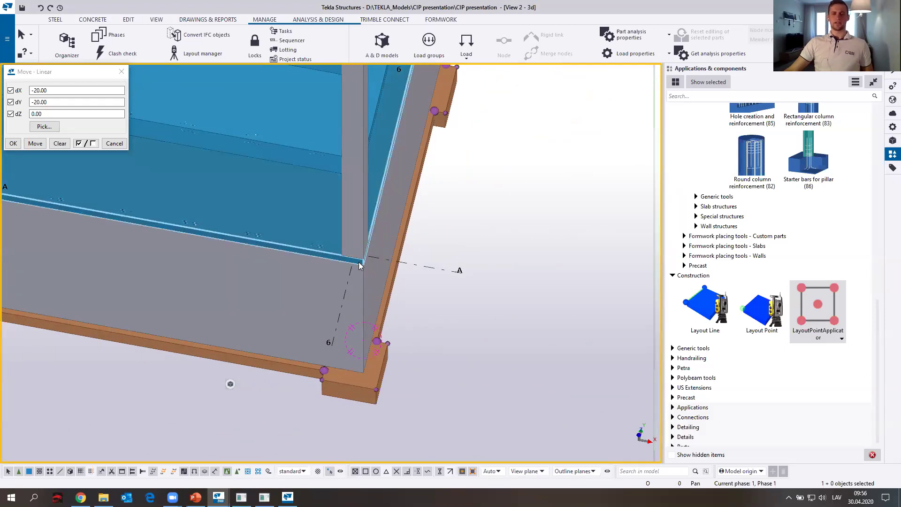
scroll(358, 262, "up", 5)
middle_click_drag(286, 238, 348, 219, "ctrl")
middle_click_drag(386, 185, 378, 322)
scroll(377, 322, "down", 3)
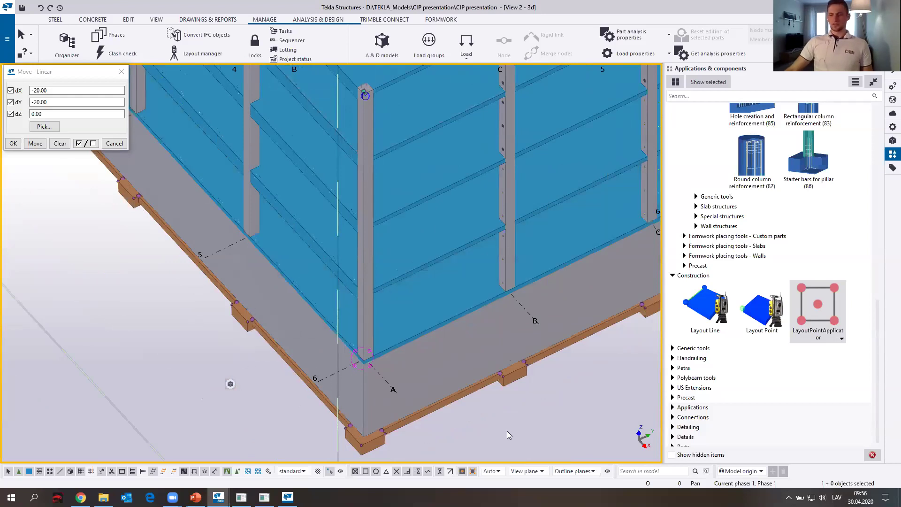
middle_click_drag(447, 295, 409, 339)
scroll(410, 339, "down", 2)
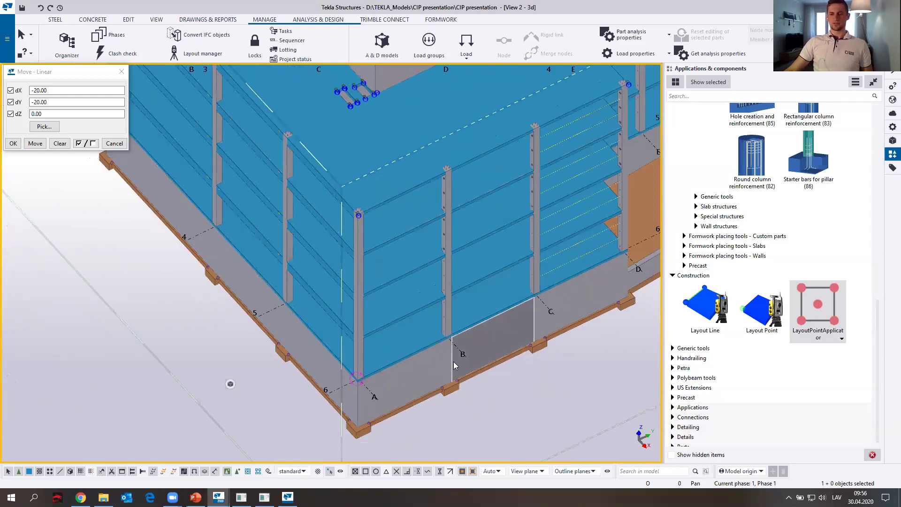
- Open the recent model FormworkTrainingModel_complete_Doka and answer the prompt about saving the current model
left_click(7, 43)
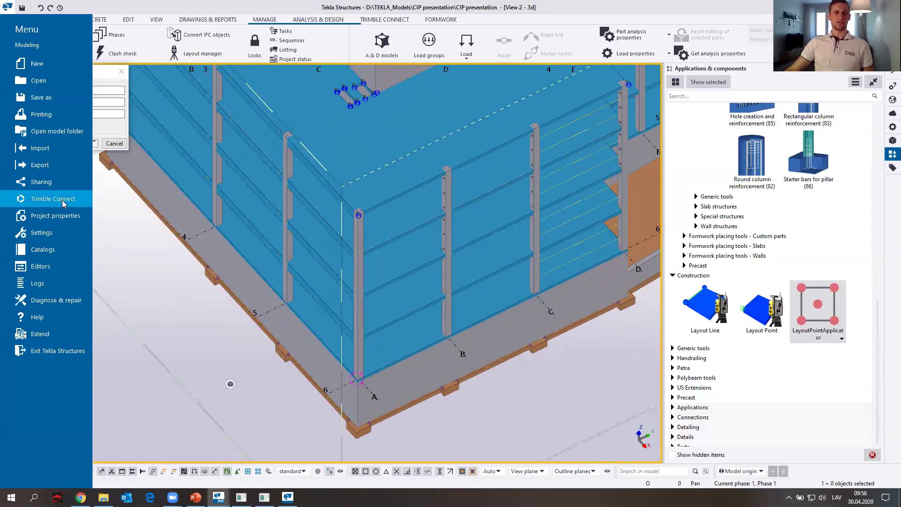
left_click(48, 84)
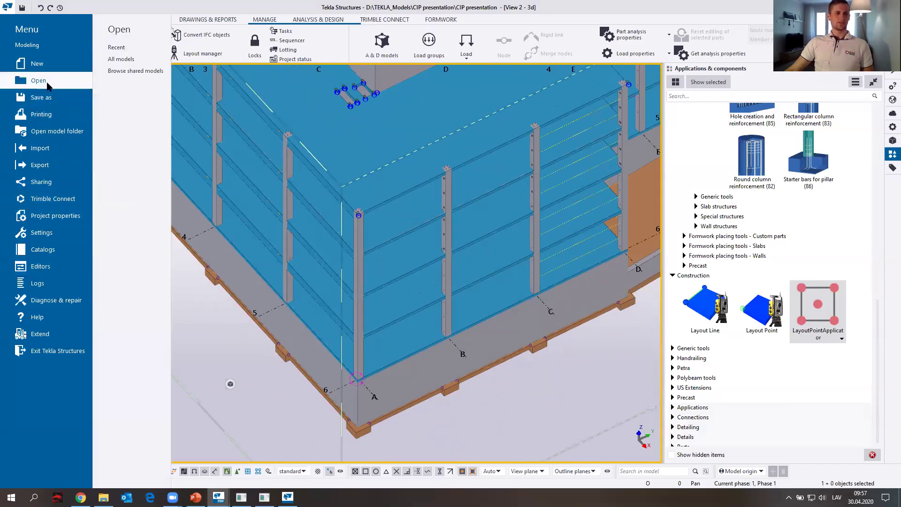
left_click(132, 48)
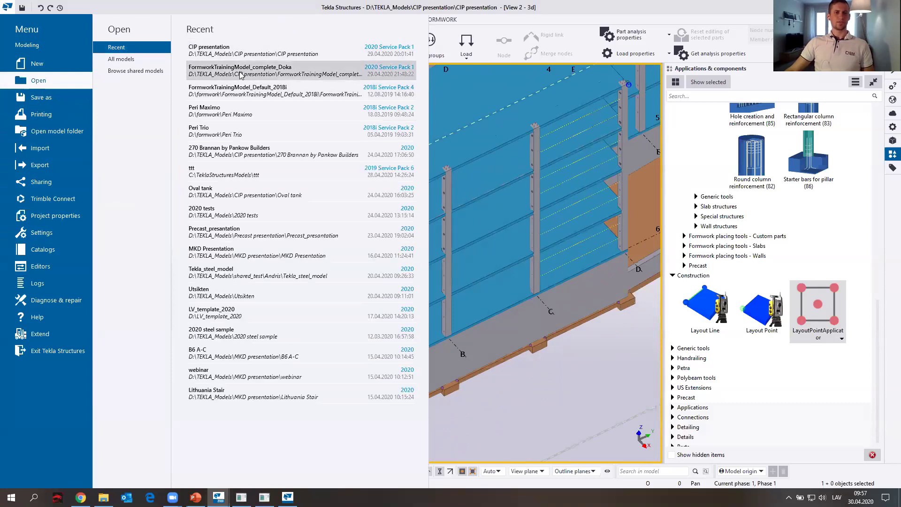
left_click(199, 70)
left_click(208, 127)
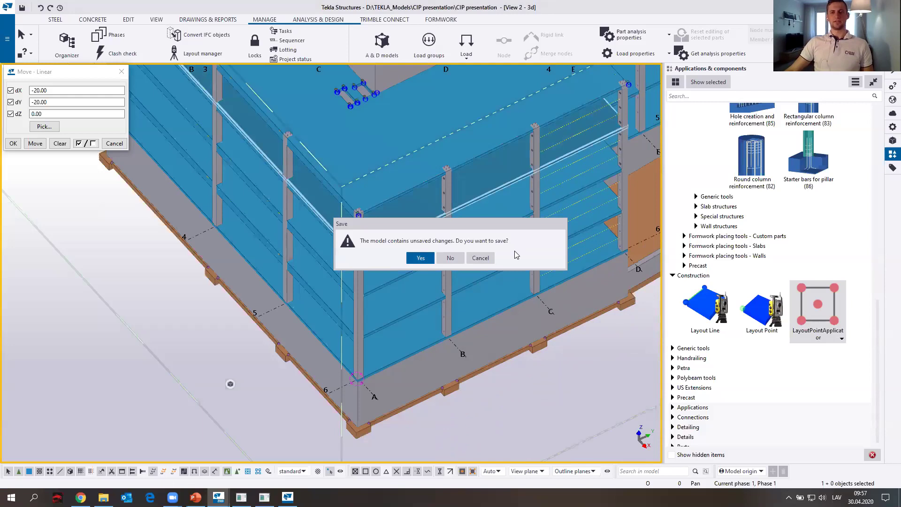
left_click(420, 259)
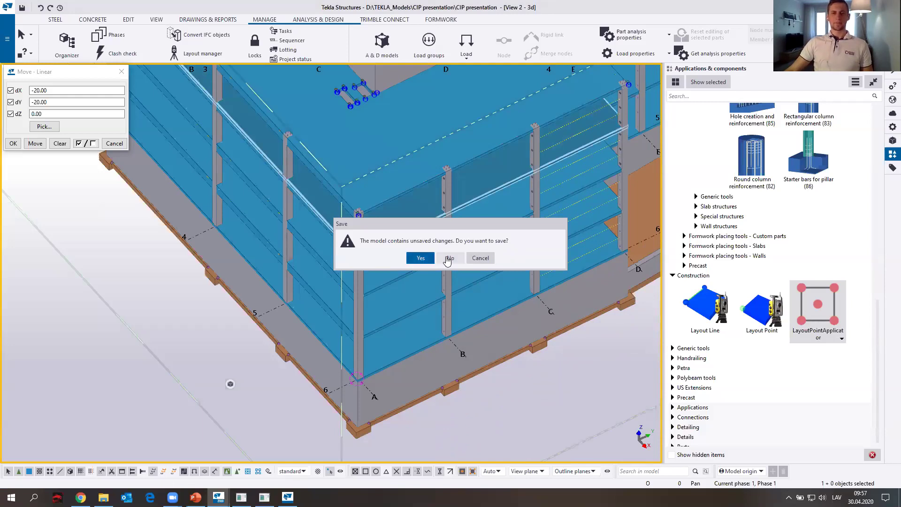
left_click(416, 290)
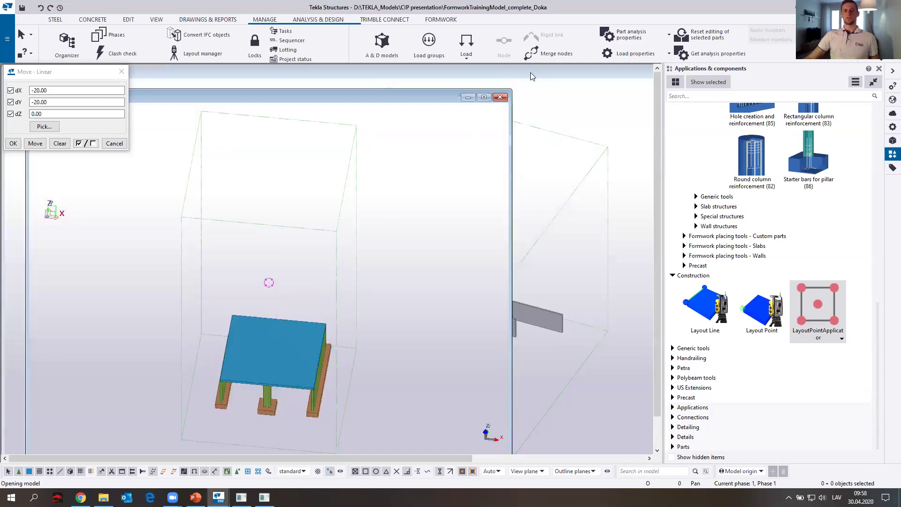
- Close the linear move dialog, bring up the wall formwork placing tools in the component catalog, and view the concrete walls
left_click(122, 71)
middle_click_drag(361, 235, 321, 209)
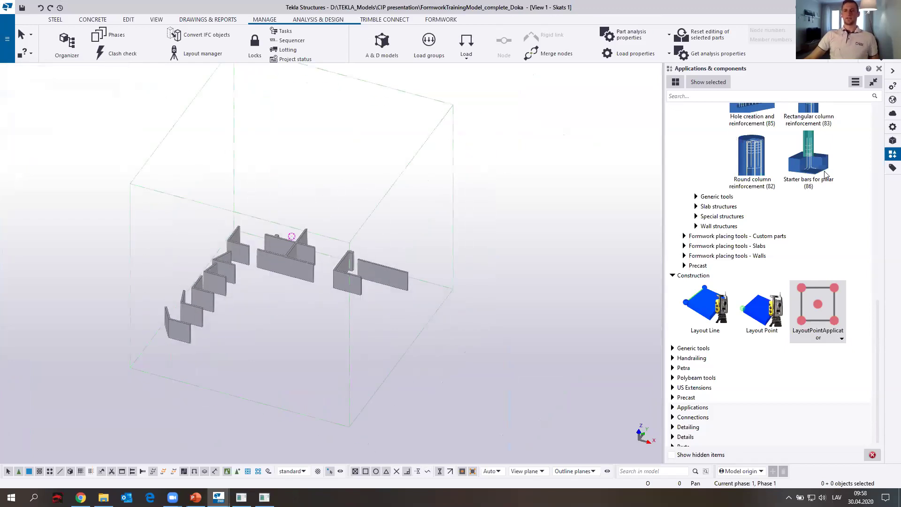
scroll(806, 237, "down", 2)
scroll(807, 230, "down", 2)
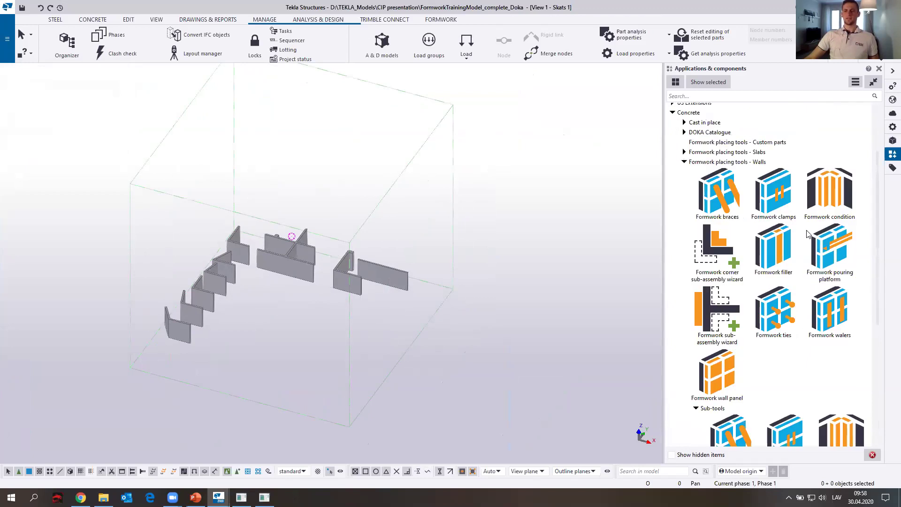
left_click(349, 164)
scroll(234, 259, "up", 4)
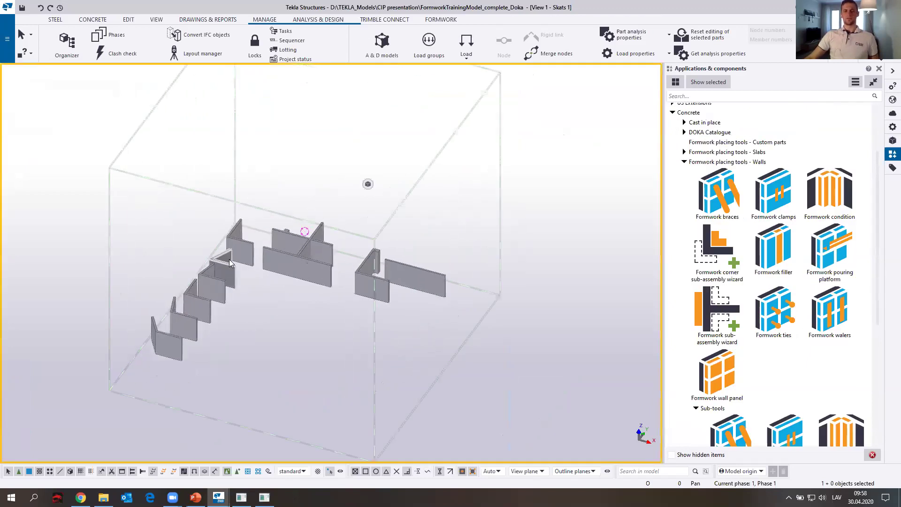
- Place a formwork condition with inner and outer corner panels at the corner of an L-shaped concrete wall
middle_click_drag(373, 274, 198, 305, "ctrl")
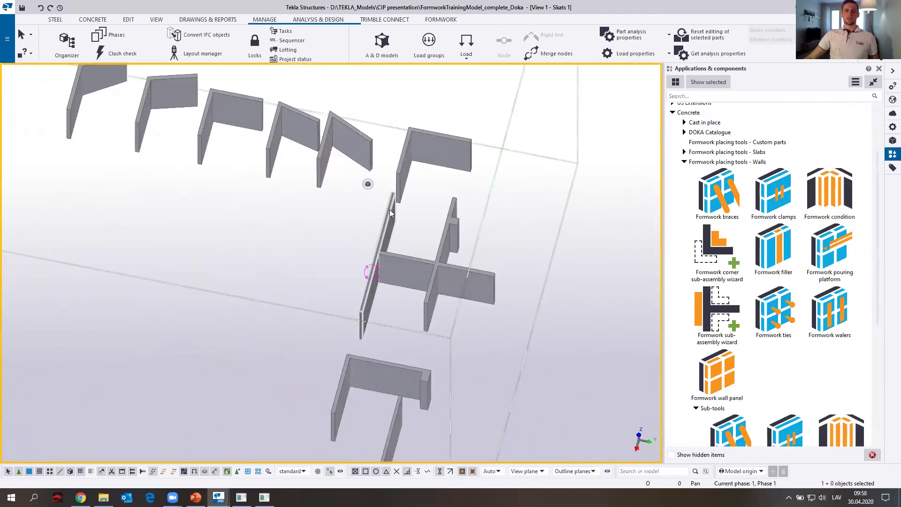
middle_click_drag(389, 209, 430, 308)
middle_click_drag(120, 168, 193, 260)
scroll(276, 211, "up", 3)
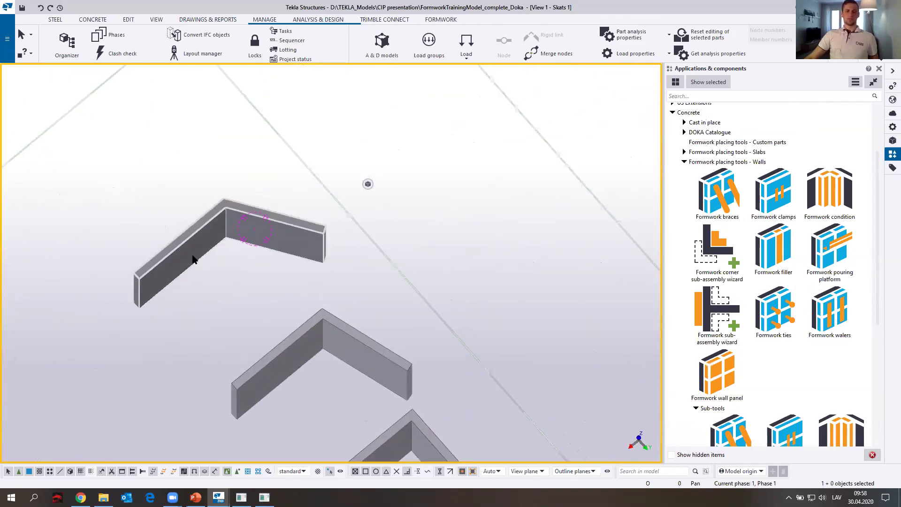
scroll(540, 256, "up", 1)
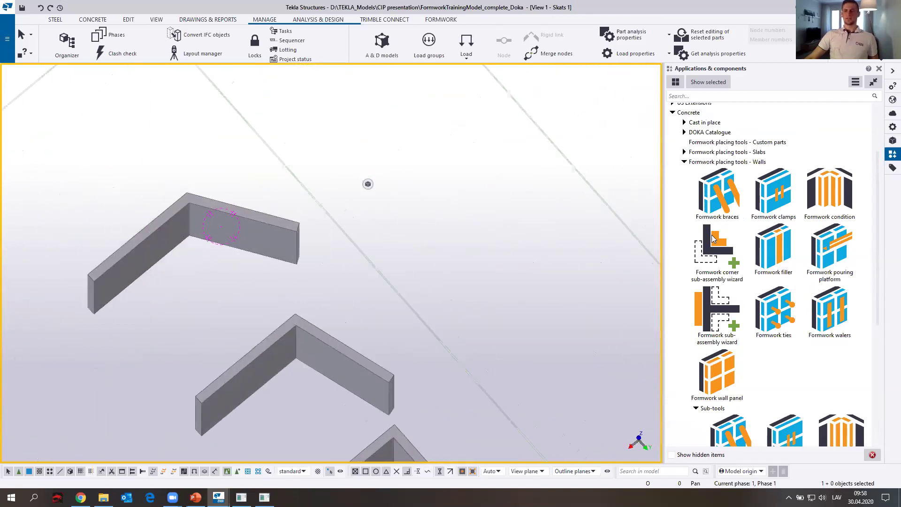
left_click(837, 190)
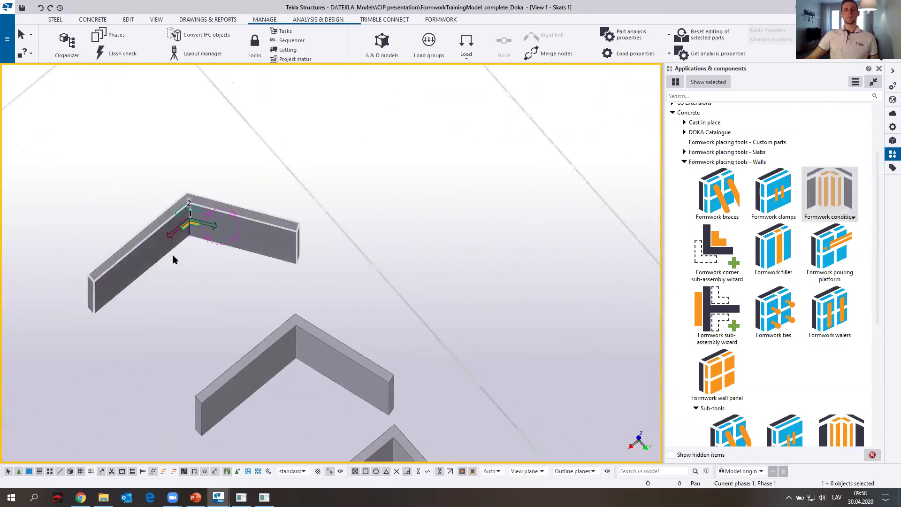
middle_click_drag(209, 264, 295, 308)
scroll(295, 308, "up", 1)
scroll(286, 293, "up", 2)
middle_click_drag(270, 226, 286, 217, "ctrl")
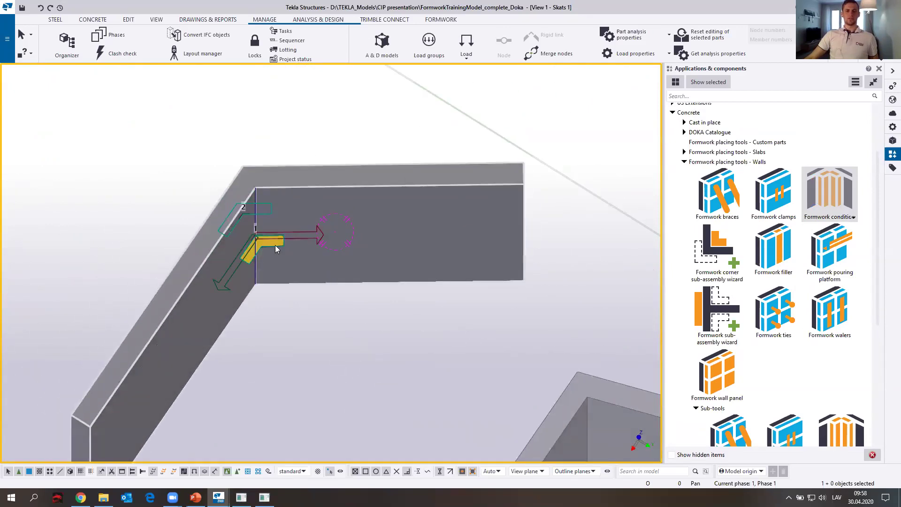
middle_click_drag(258, 244, 246, 172, "ctrl")
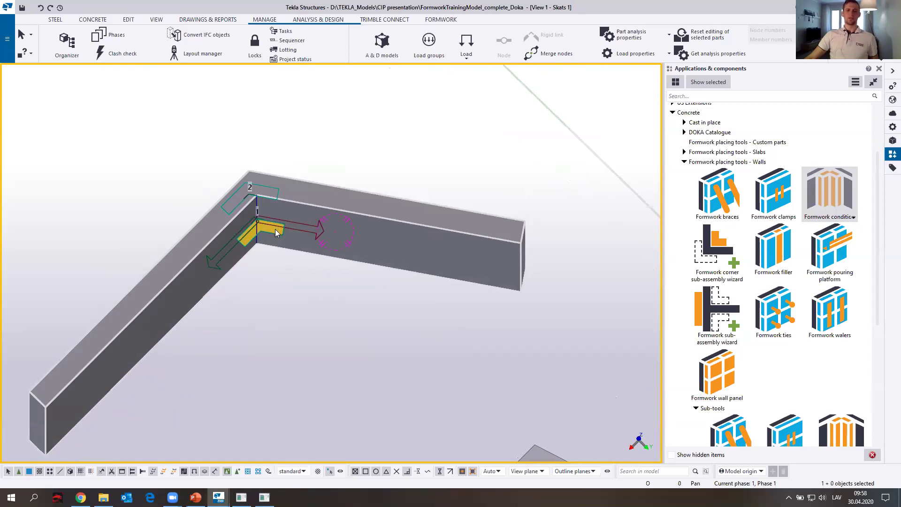
scroll(291, 243, "up", 4)
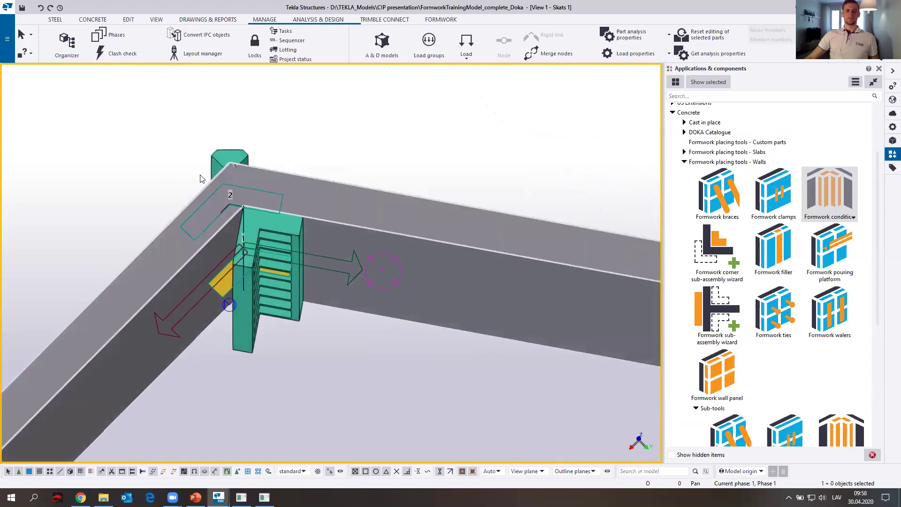
middle_click_drag(249, 253, 281, 331)
left_click(358, 189)
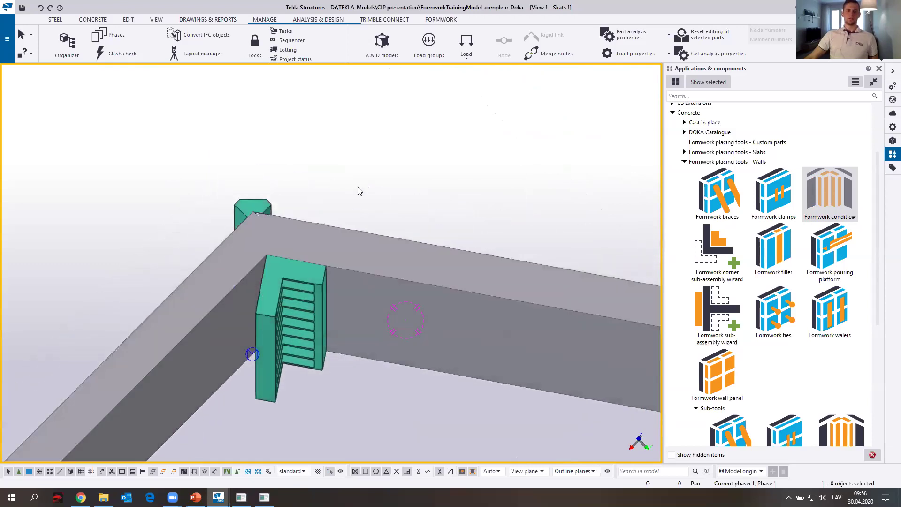
- Select the corner formwork on the L-shaped wall and open its Condition placing properties
left_click(305, 300)
mouse_move(305, 299)
middle_mouse_down("ctrl")
mouse_move(299, 316)
mouse_move(308, 314)
middle_mouse_up("ctrl")
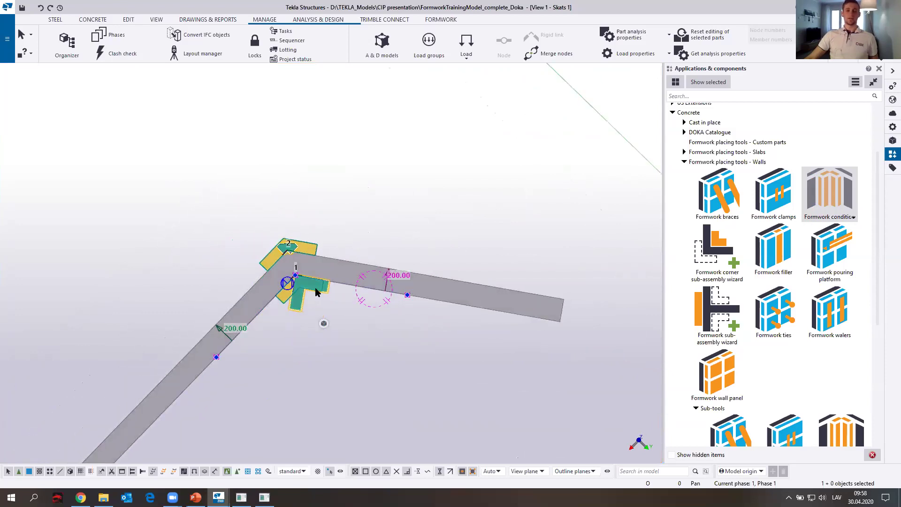
double_click(342, 287)
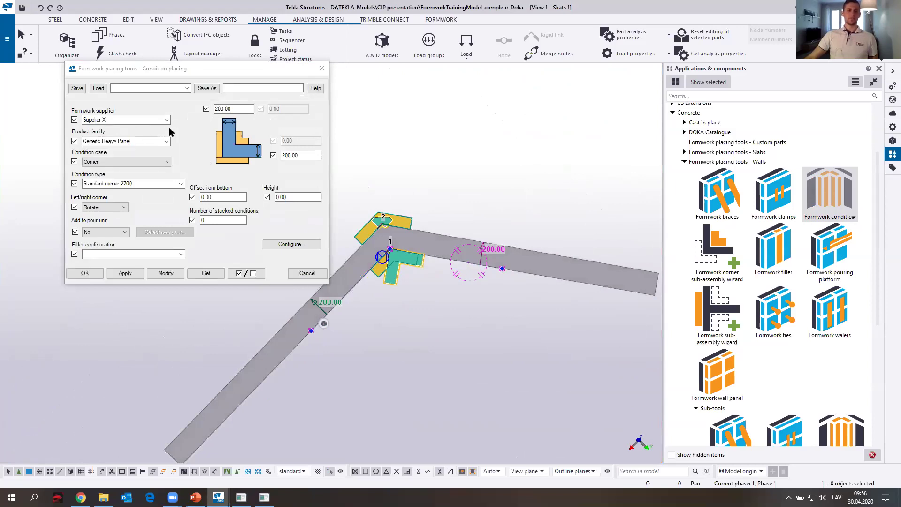
- Choose Flex timber corner 2700 as the condition type and check the inside component options in its condition setup
left_click(180, 184)
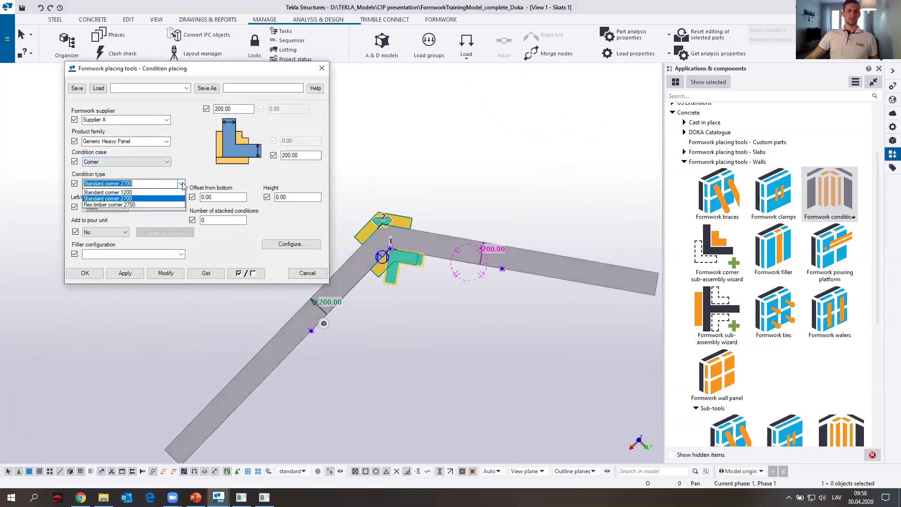
left_click(133, 212)
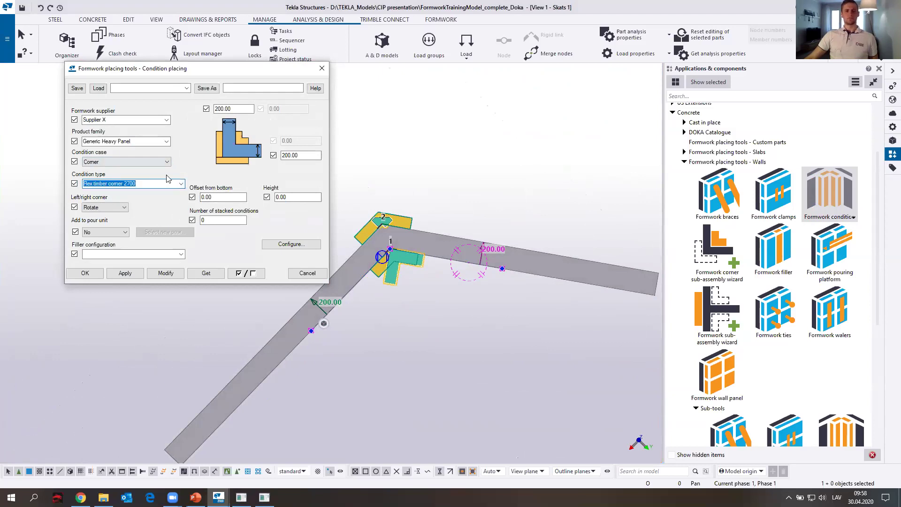
left_click(292, 244)
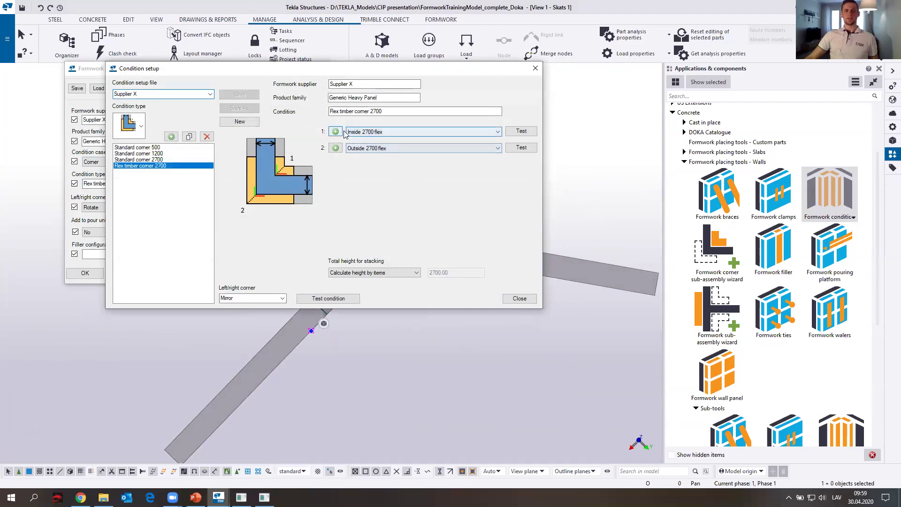
left_click(498, 132)
left_click_drag(500, 255, 497, 166)
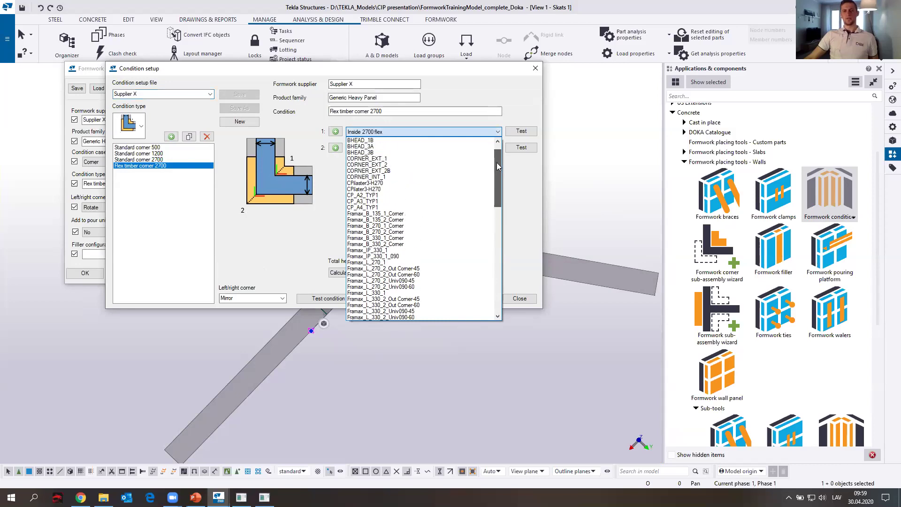
left_click(518, 202)
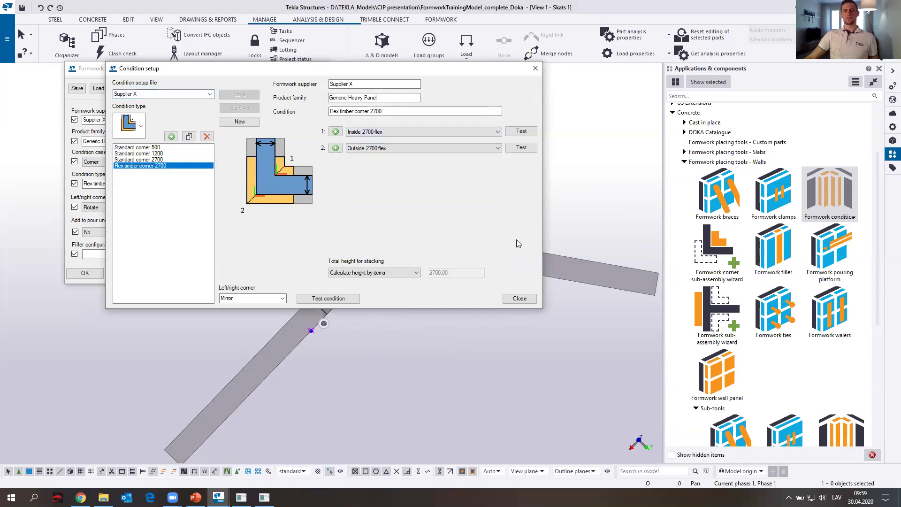
left_click(520, 299)
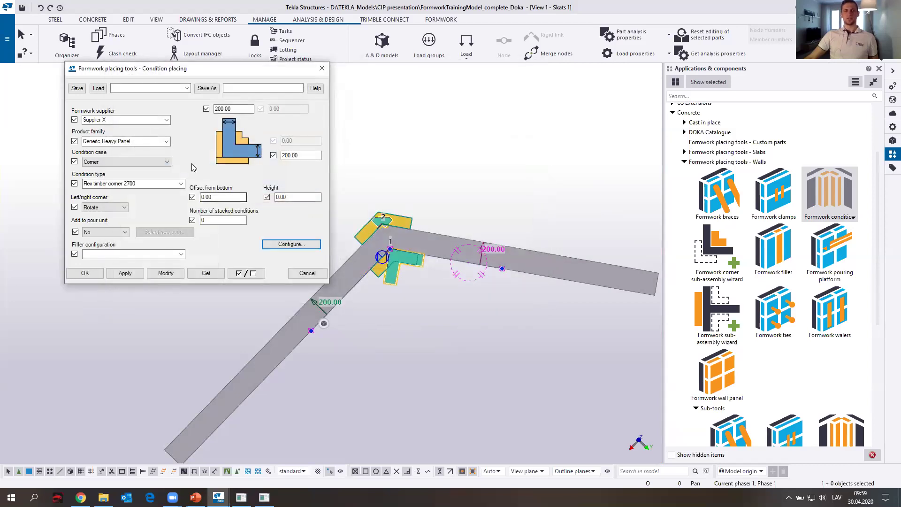
- Modify the selected obtuse wall corner to the flex timber condition and inspect its inside and outside formwork
left_click(169, 274)
scroll(403, 245, "up", 5)
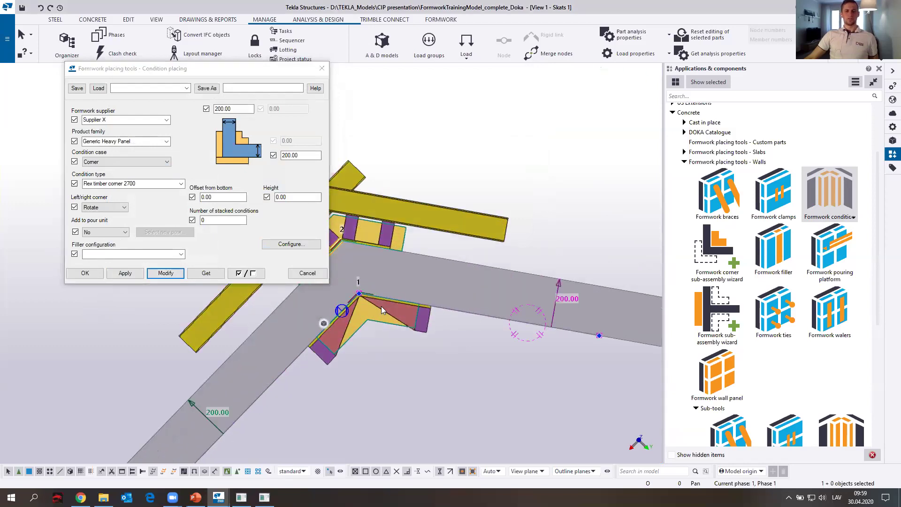
middle_click_drag(371, 304, 456, 303, "ctrl")
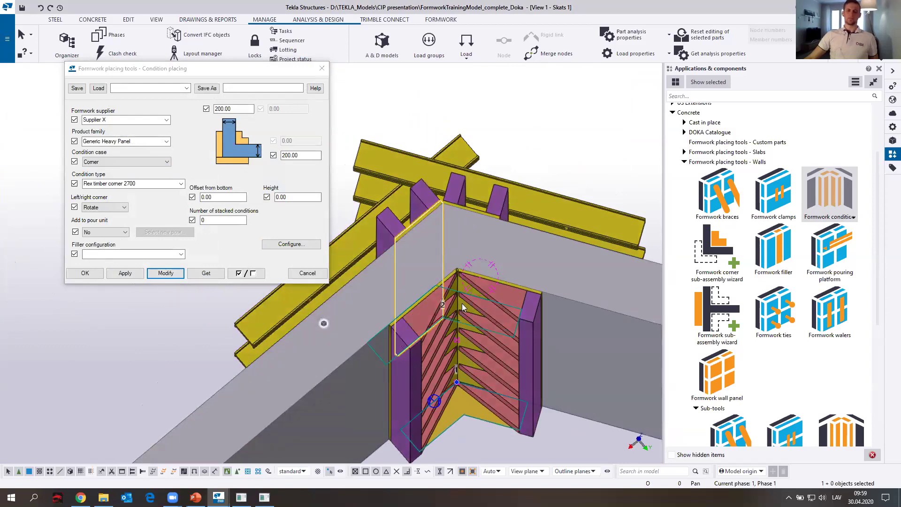
scroll(443, 305, "down", 6)
- Apply the flex timber settings and place the condition on the first acute wall corner without formwork
left_click(125, 273)
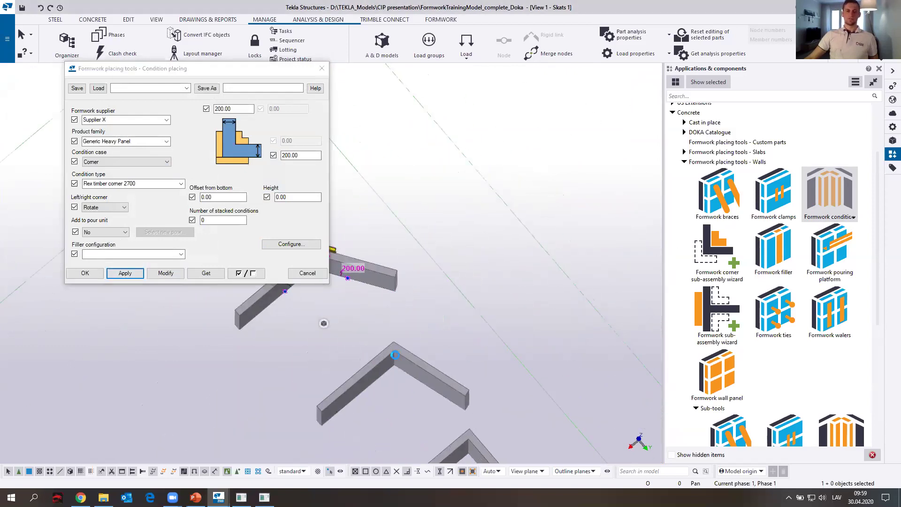
middle_click_drag(467, 442, 353, 265)
scroll(390, 308, "up", 1)
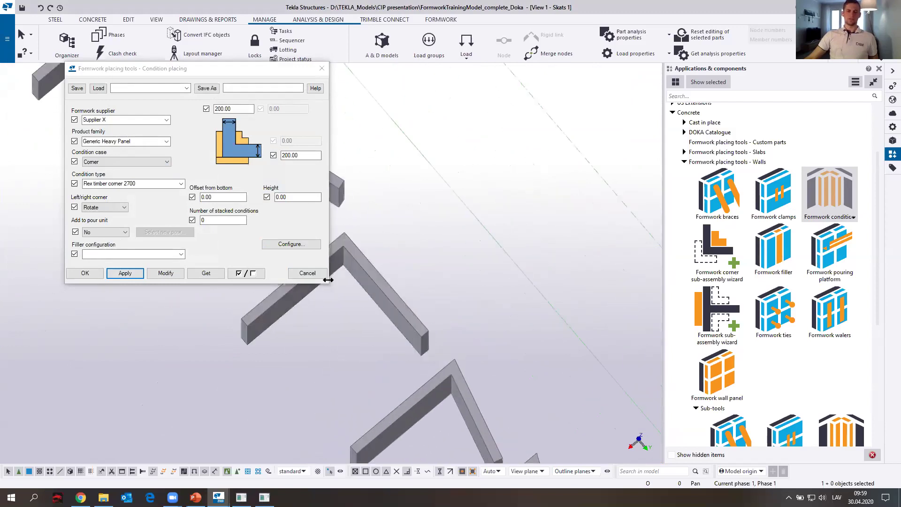
left_click(448, 393)
middle_click_drag(485, 376, 457, 260)
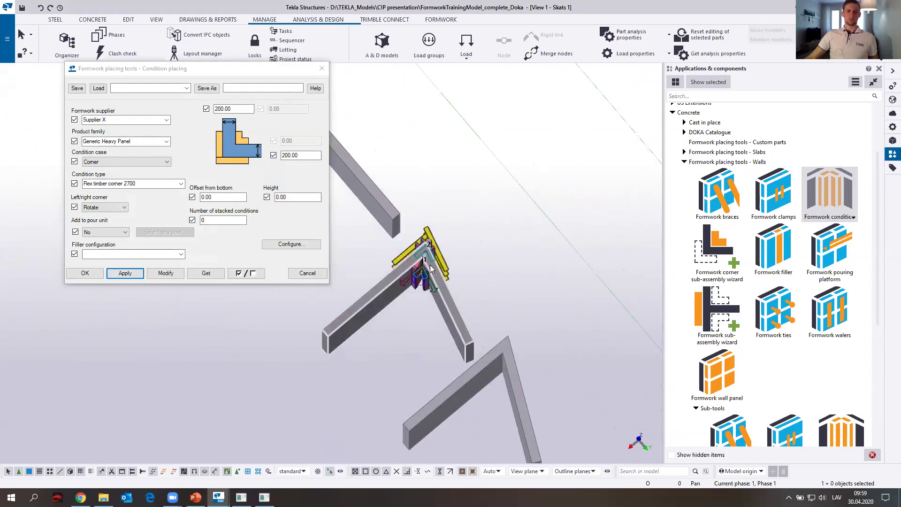
- Place the Flex timber corner 2700 condition on the neighbouring, sharper wall corner and check its fit from above
left_click(497, 370)
scroll(517, 369, "up", 1)
scroll(517, 370, "up", 3)
middle_click_drag(517, 370, 501, 345, "ctrl")
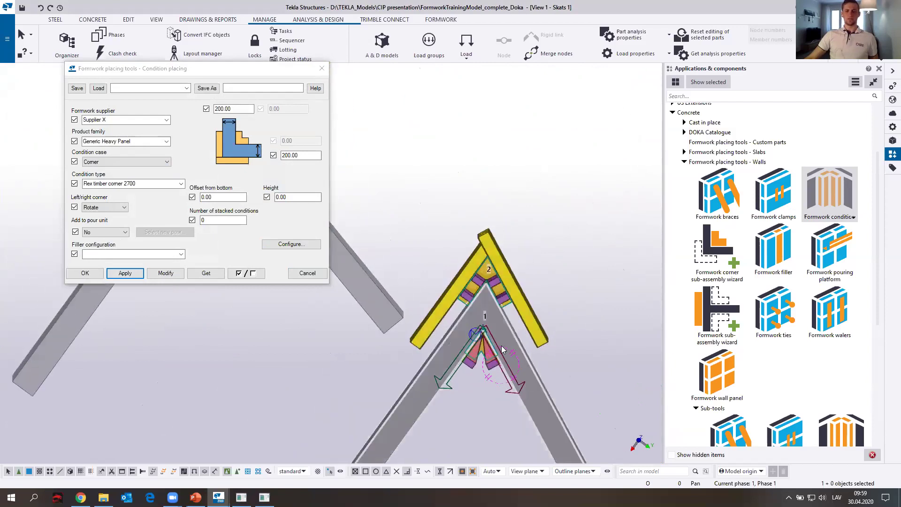
scroll(492, 305, "up", 3)
scroll(492, 304, "down", 1)
middle_click_drag(492, 305, 501, 300)
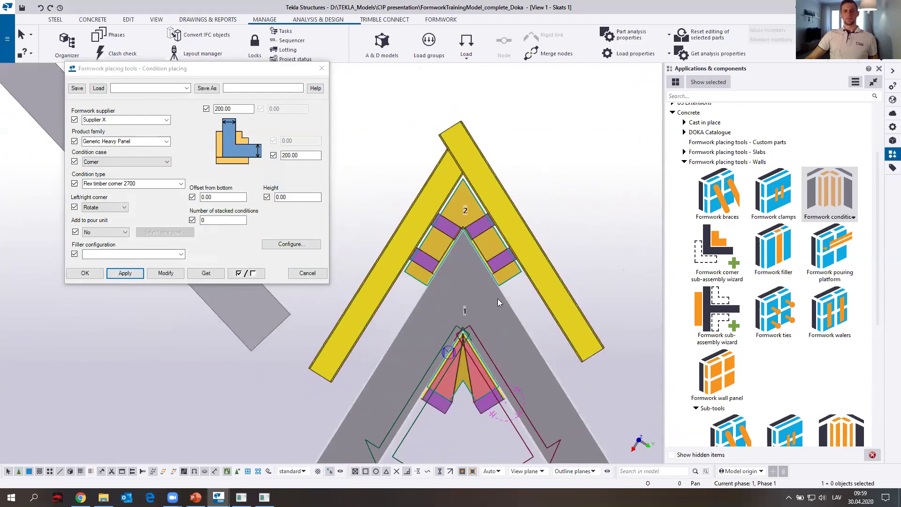
- Place the flex timber corner condition on the next L-shaped wall, past the two acute corners
scroll(470, 374, "down", 3)
scroll(480, 375, "down", 4)
middle_click_drag(480, 374, 395, 280)
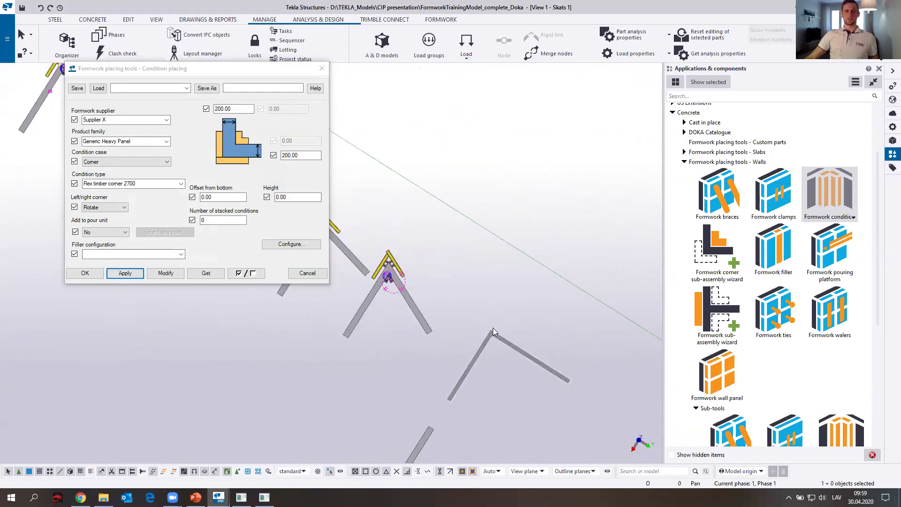
scroll(504, 361, "up", 3)
middle_click_drag(482, 327, 413, 332, "ctrl")
scroll(460, 270, "up", 3)
left_click(459, 249)
- Place a formwork condition on the free end of one leg of that L-shaped wall
scroll(420, 269, "down", 4)
scroll(414, 275, "down", 3)
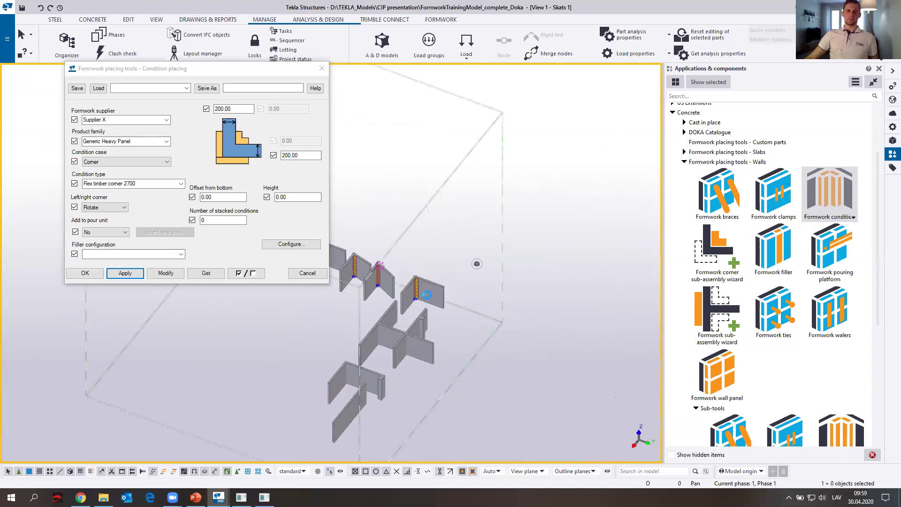
scroll(421, 293, "up", 5)
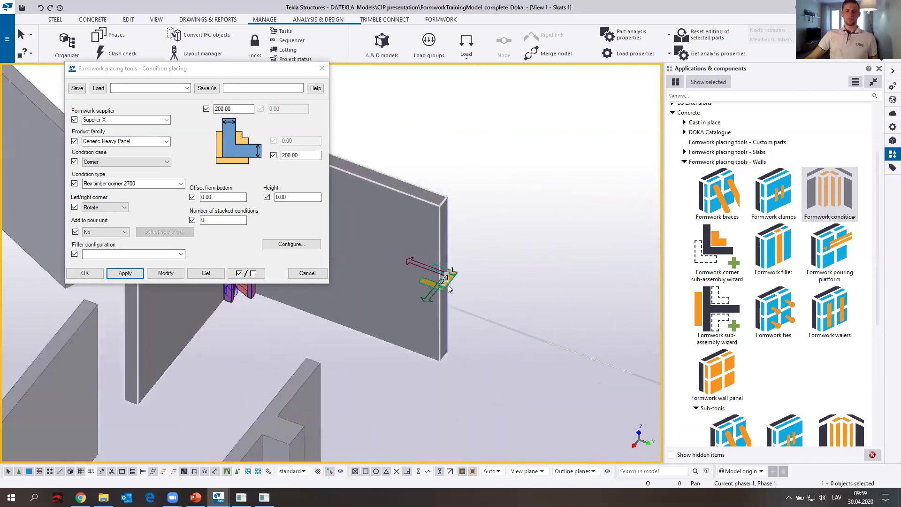
middle_click_drag(447, 288, 645, 285, "ctrl")
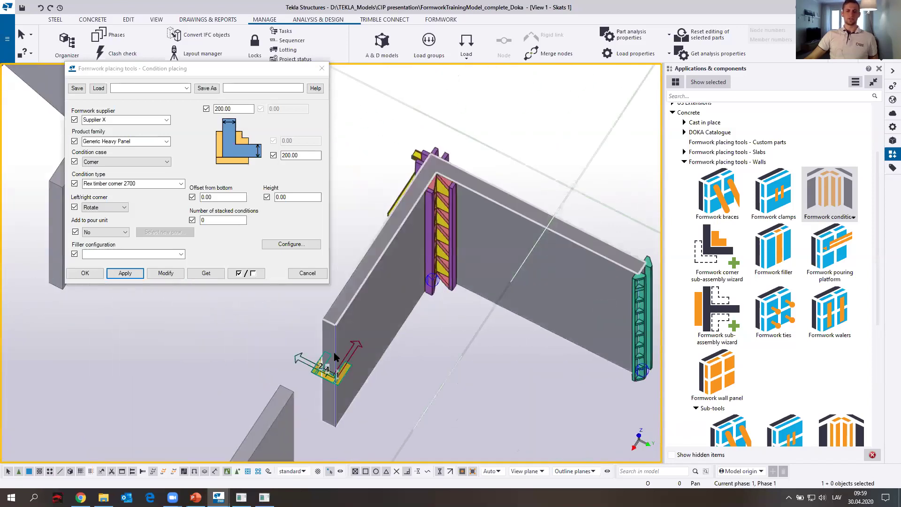
- Try to place a formwork condition on the crossing wall that has the projecting pilaster
scroll(335, 356, "down", 3)
middle_click_drag(368, 368, 405, 269)
scroll(441, 371, "up", 2)
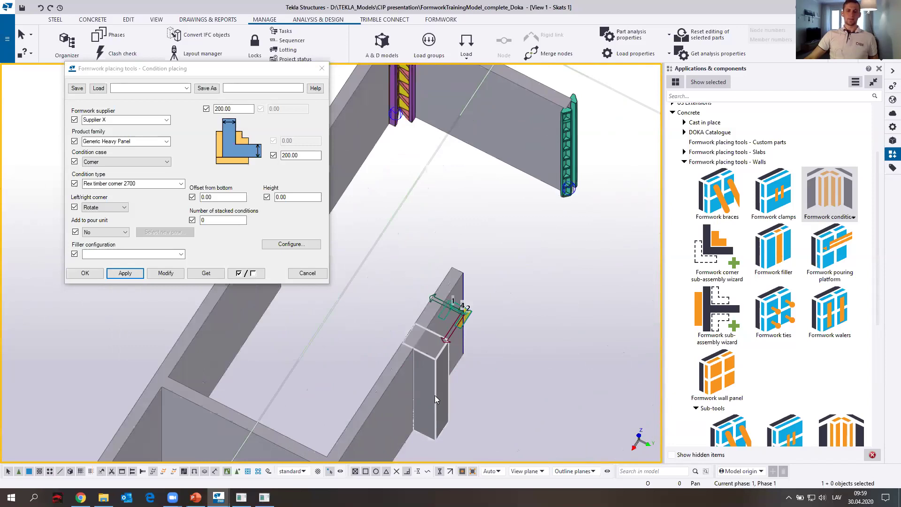
scroll(449, 331, "down", 2)
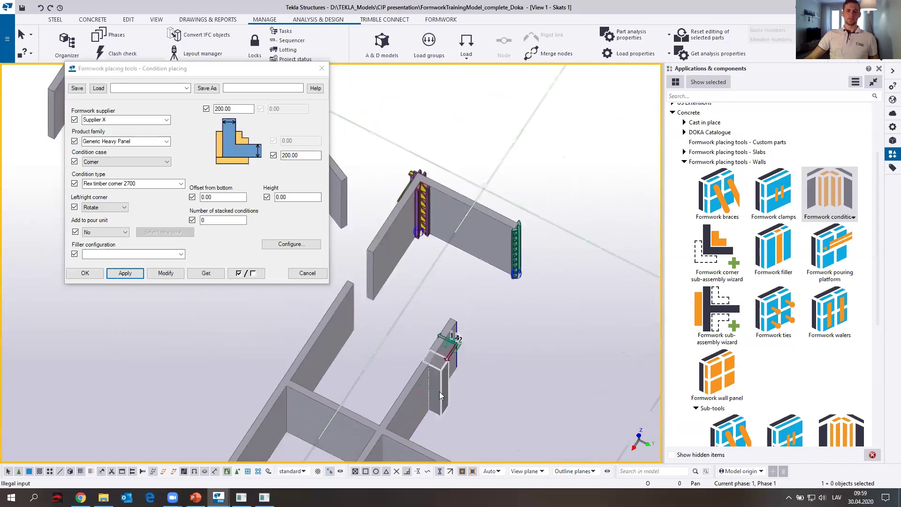
middle_click_drag(449, 338, 348, 382, "ctrl")
middle_click_drag(245, 356, 510, 316)
middle_click_drag(462, 336, 377, 370, "ctrl")
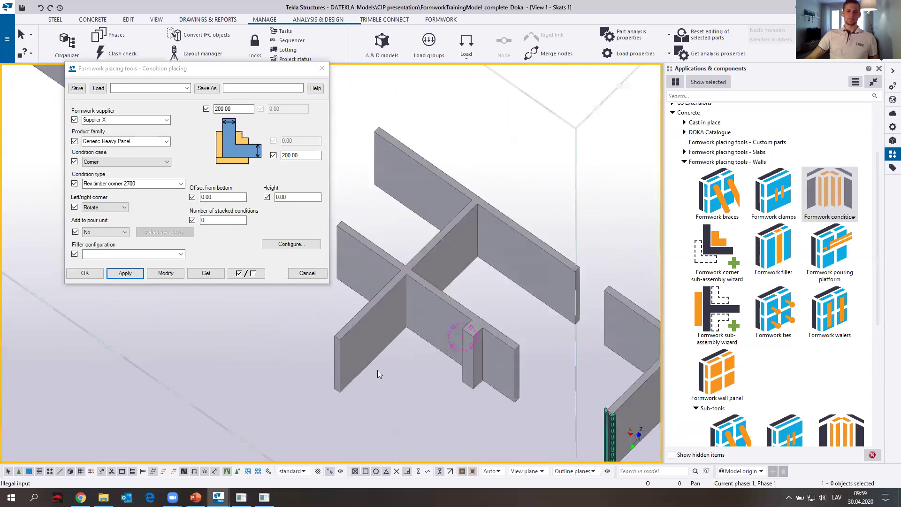
scroll(403, 302, "up", 2)
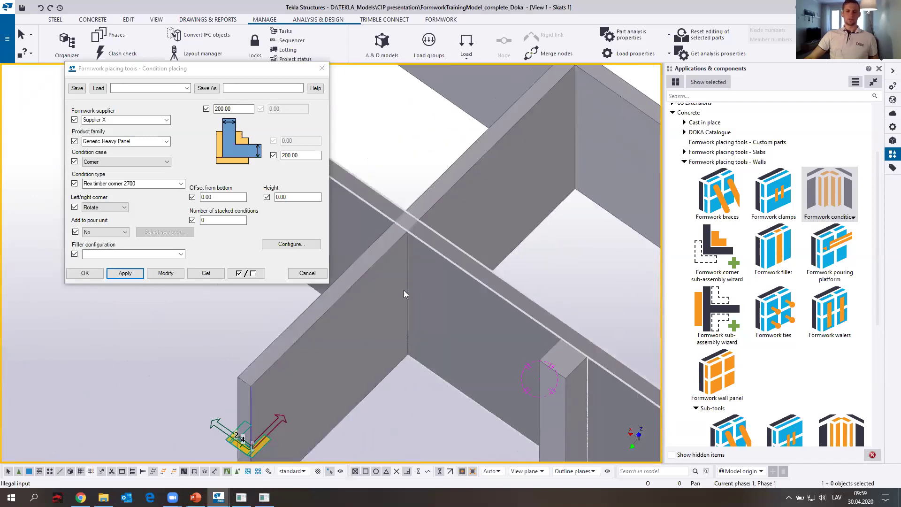
scroll(403, 290, "down", 5)
scroll(405, 301, "up", 2)
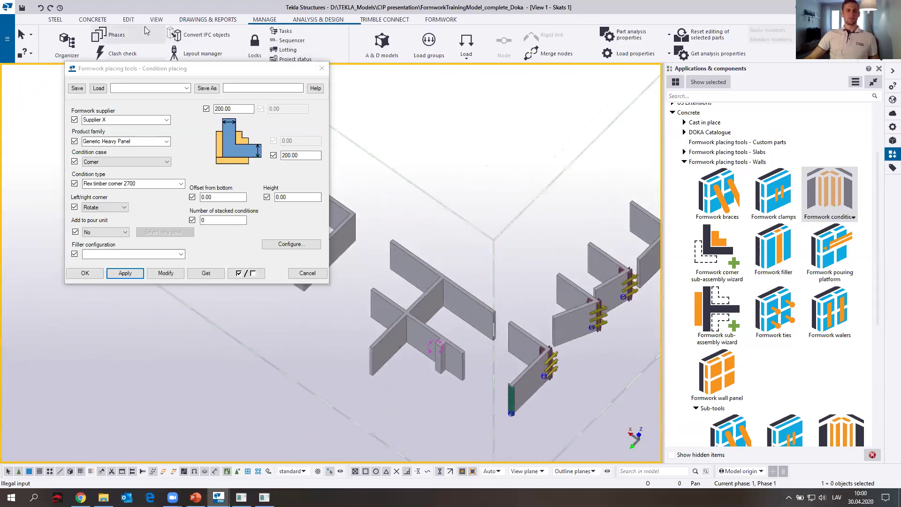
- Restart the formwork condition tool and place a condition around the pilaster on the crossing wall
left_click(93, 19)
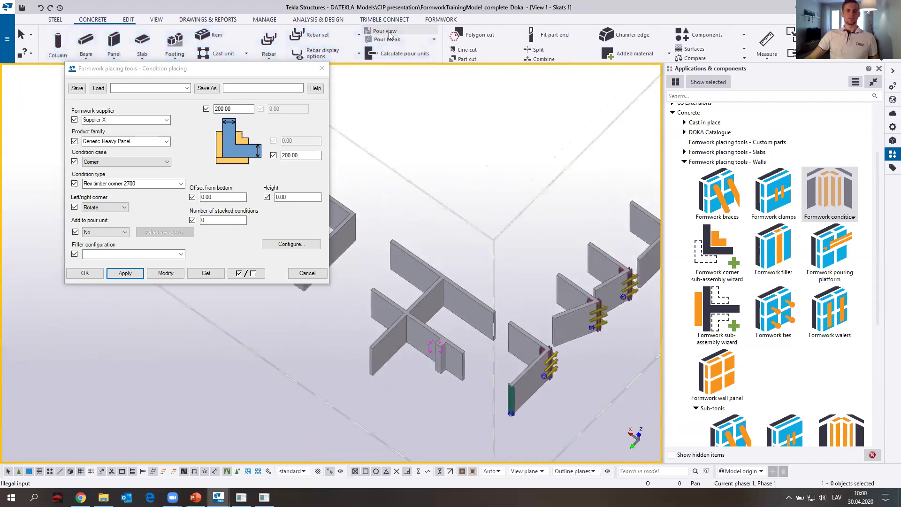
left_click(509, 264)
middle_click_drag(433, 325, 383, 306)
scroll(446, 291, "up", 2)
left_click(488, 211)
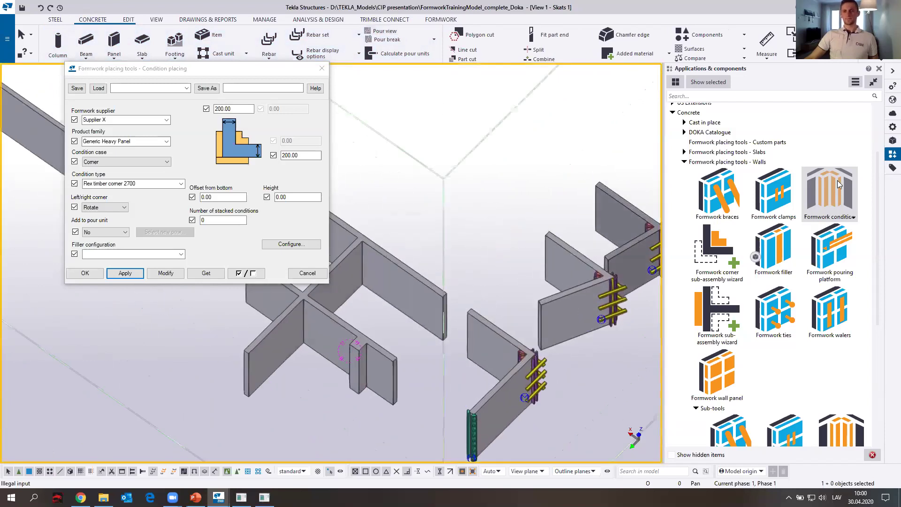
left_click(368, 374)
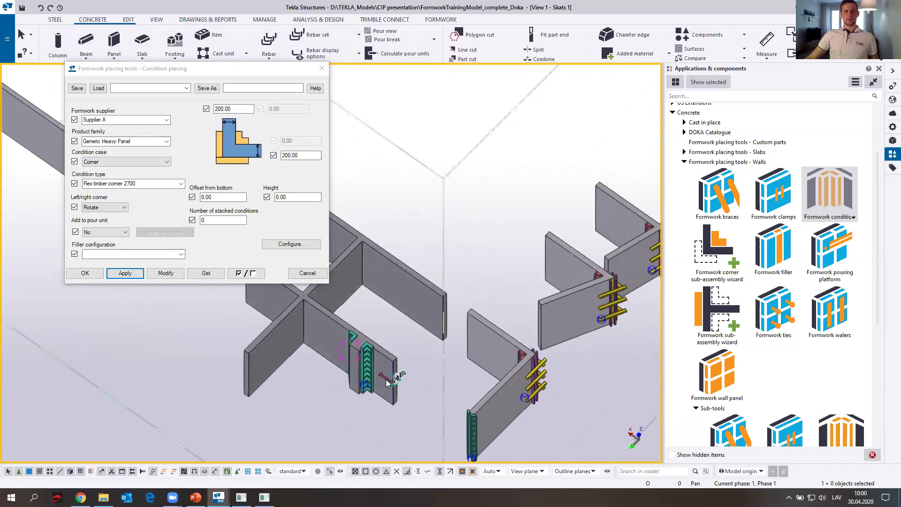
middle_click_drag(356, 363, 405, 383, "ctrl")
scroll(362, 360, "up", 2)
key("ctrl+p")
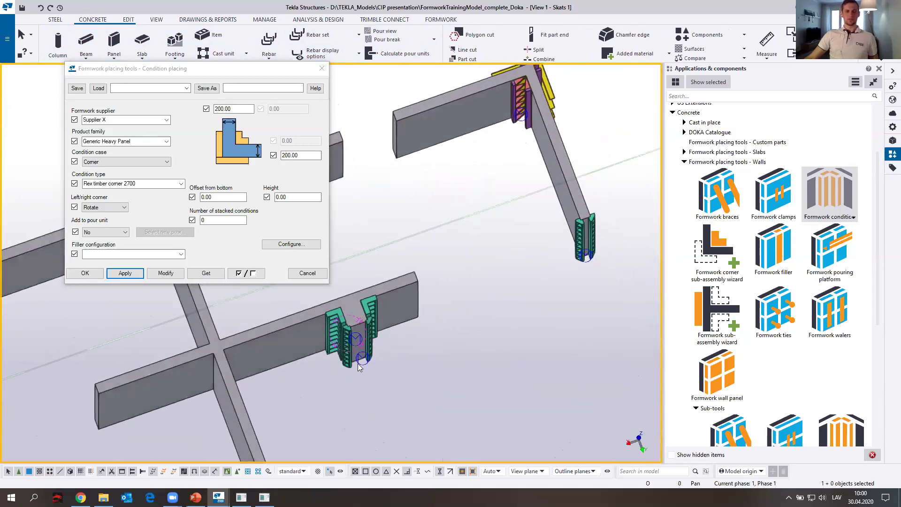
- Place formwork conditions on the four-way wall crossing and on the adjoining T-junction
mouse_move(400, 317)
middle_mouse_down("ctrl")
mouse_move(394, 348)
mouse_move(303, 301)
mouse_move(401, 361)
mouse_move(395, 335)
mouse_move(467, 359)
mouse_move(386, 321)
middle_mouse_up("ctrl")
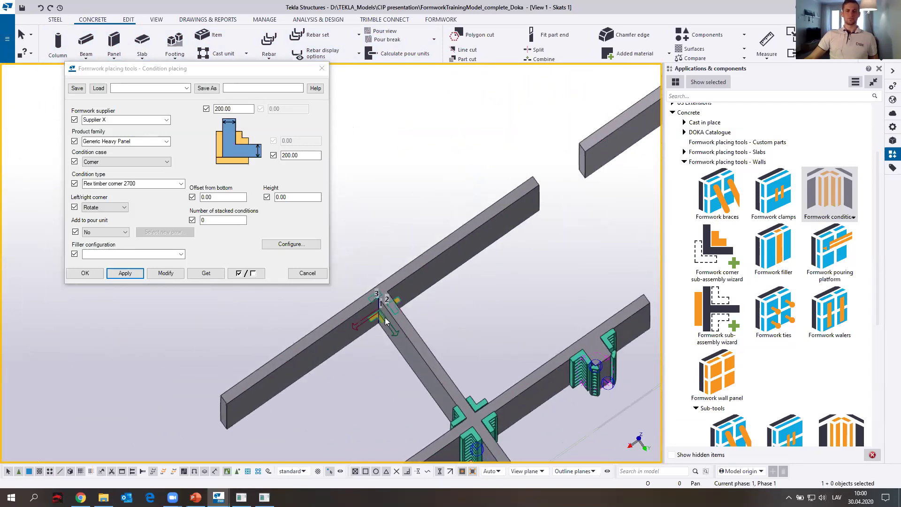
left_click(382, 321)
scroll(554, 282, "down", 3)
scroll(358, 379, "up", 3)
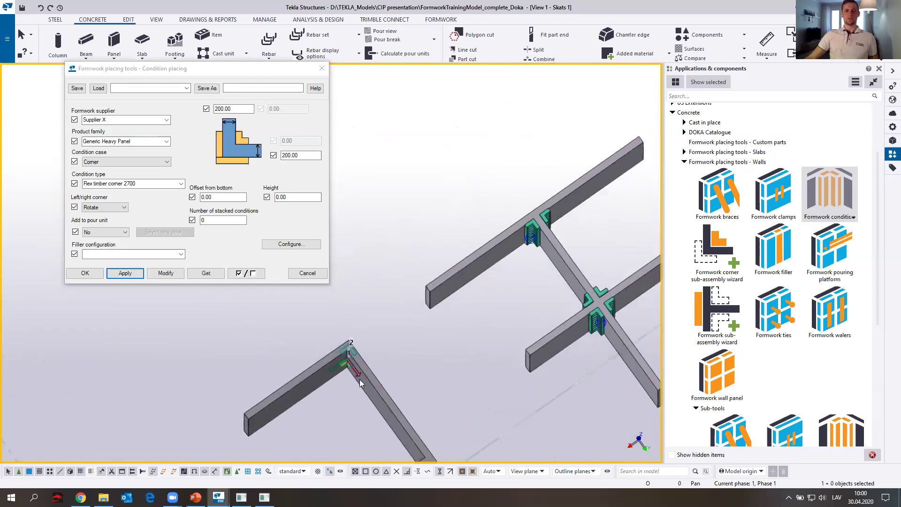
- Place formwork conditions on the next wall's corner and thickened end, and close the condition placing settings
left_click(343, 366)
scroll(364, 211, "down", 3)
scroll(384, 305, "up", 4)
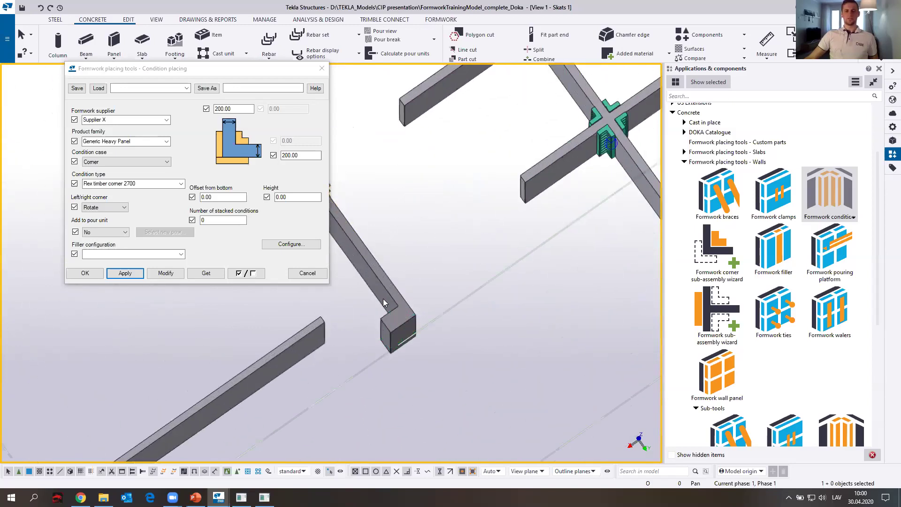
left_click(393, 318)
scroll(395, 324, "down", 3)
middle_click_drag(397, 324, 394, 346, "ctrl")
scroll(462, 330, "down", 2)
scroll(402, 266, "up", 3)
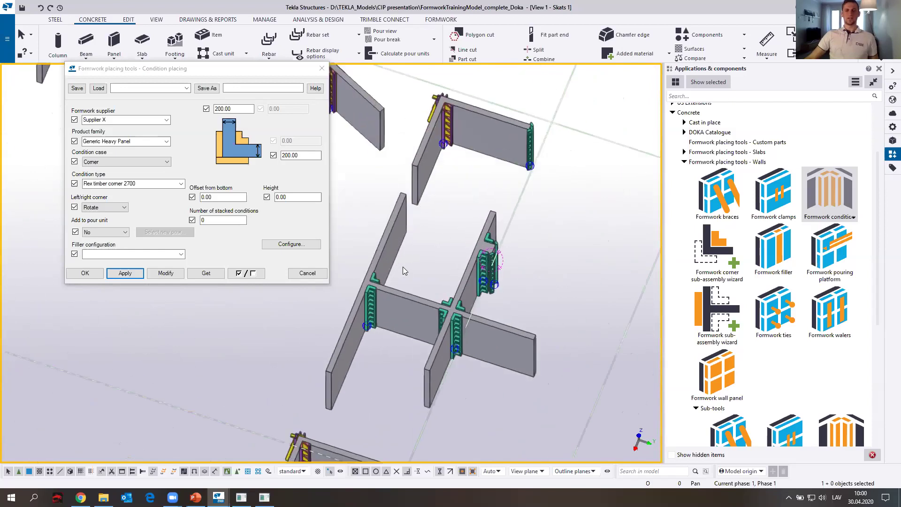
left_click(321, 69)
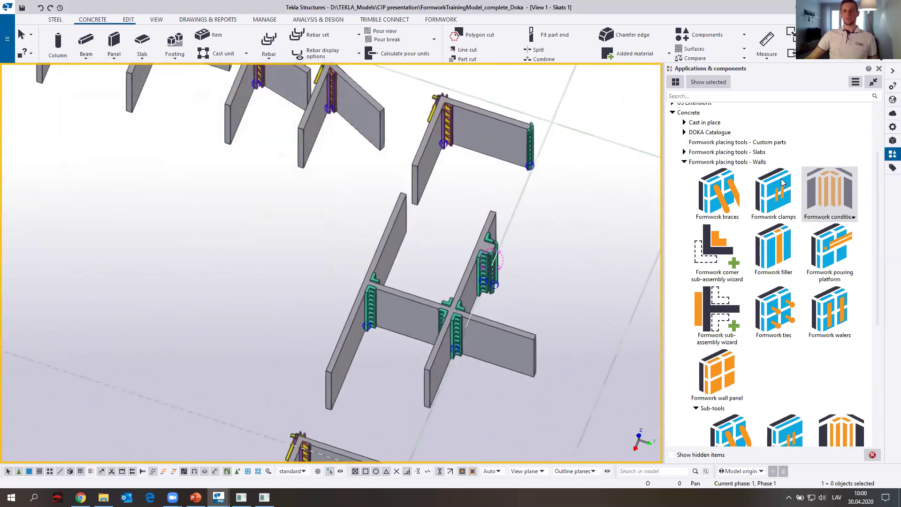
- Review the placed conditions across all the walls, and switch to View 2 with the slab structure
scroll(444, 269, "down", 3)
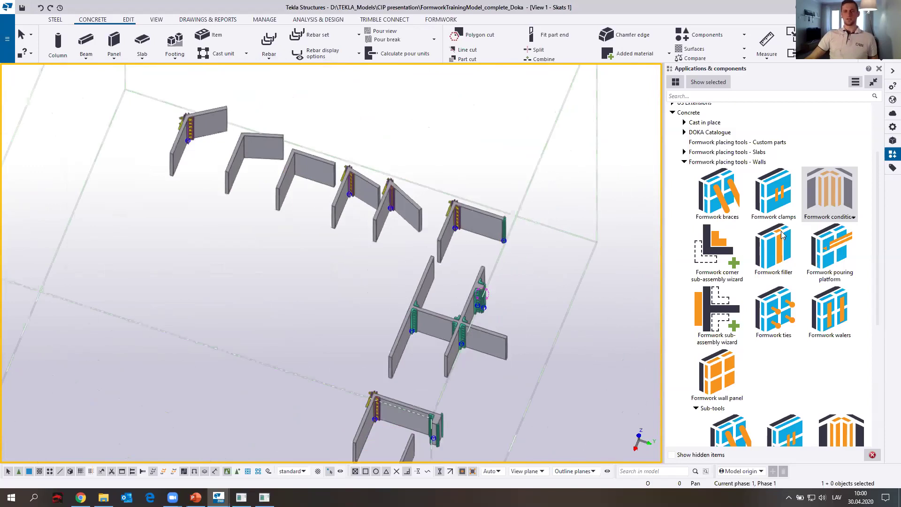
scroll(404, 195, "up", 5)
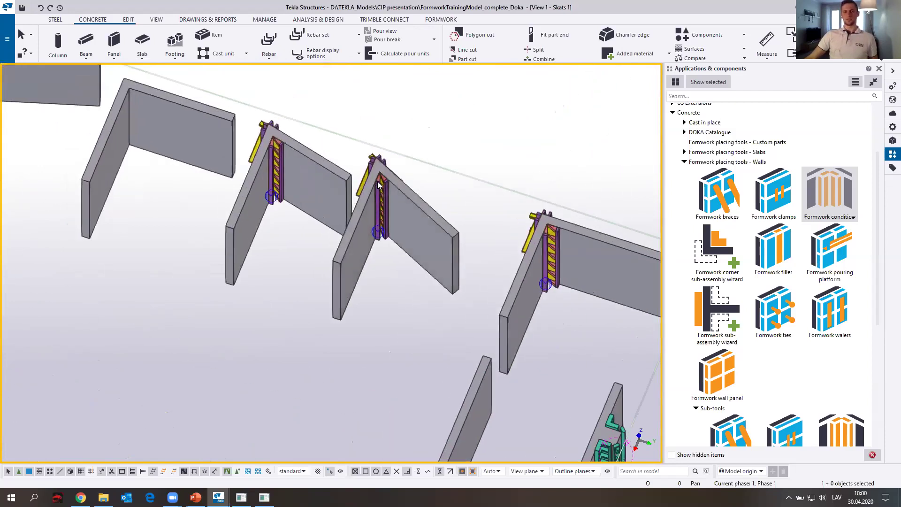
scroll(439, 248, "down", 5)
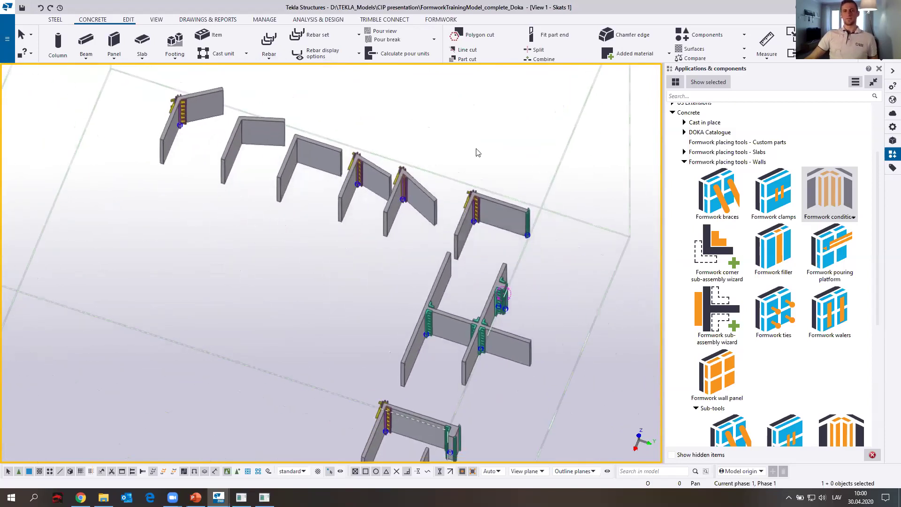
scroll(463, 196, "down", 3)
middle_click_drag(464, 249, 422, 275, "ctrl")
key("ctrl+Tab")
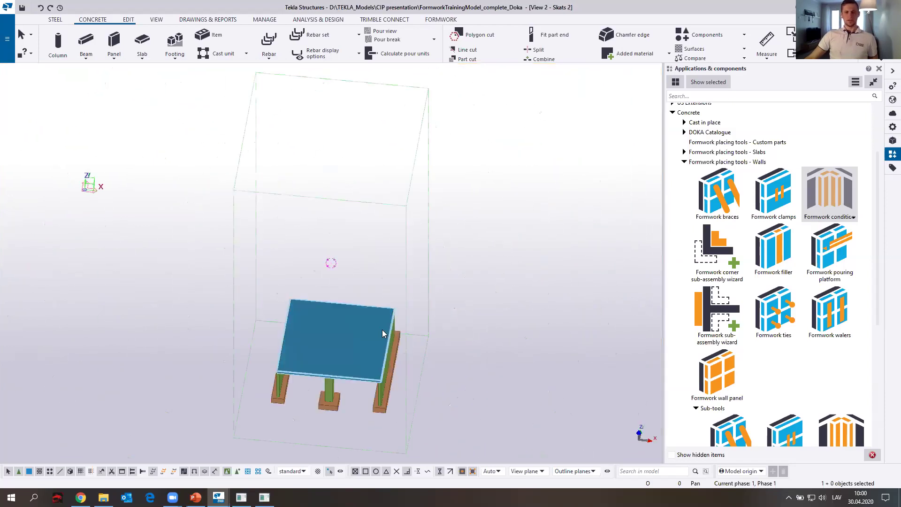
- Show the structure in pour view and open the wall's pour object properties
scroll(416, 304, "up", 5)
middle_click_drag(406, 320, 436, 262, "ctrl")
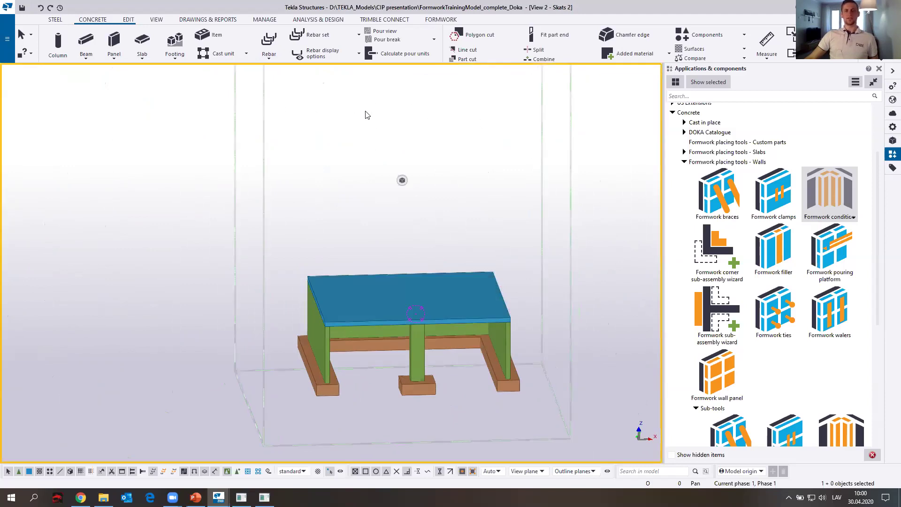
left_click(384, 31)
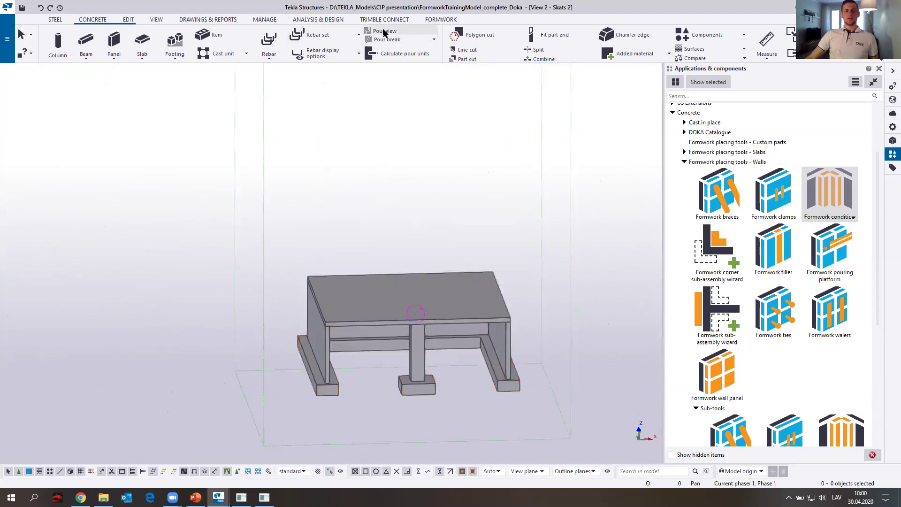
double_click(326, 342)
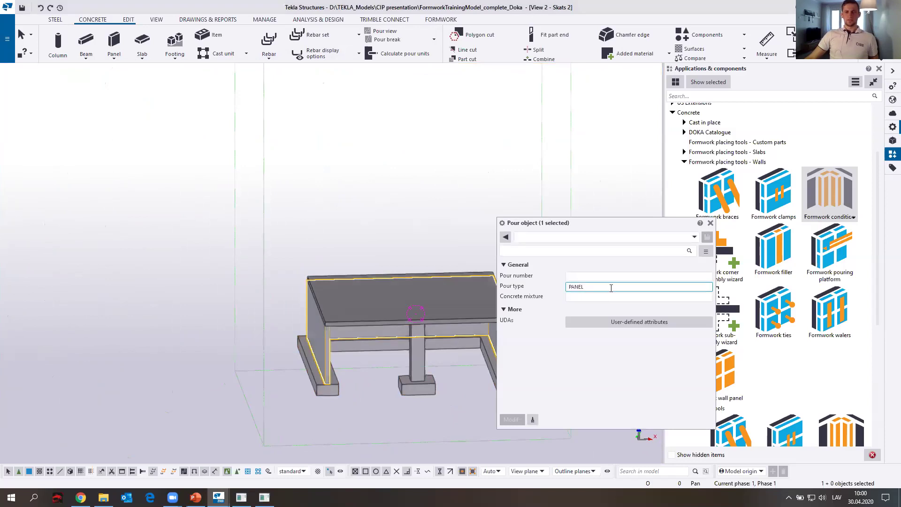
middle_click_drag(342, 348, 299, 305)
left_click(335, 388)
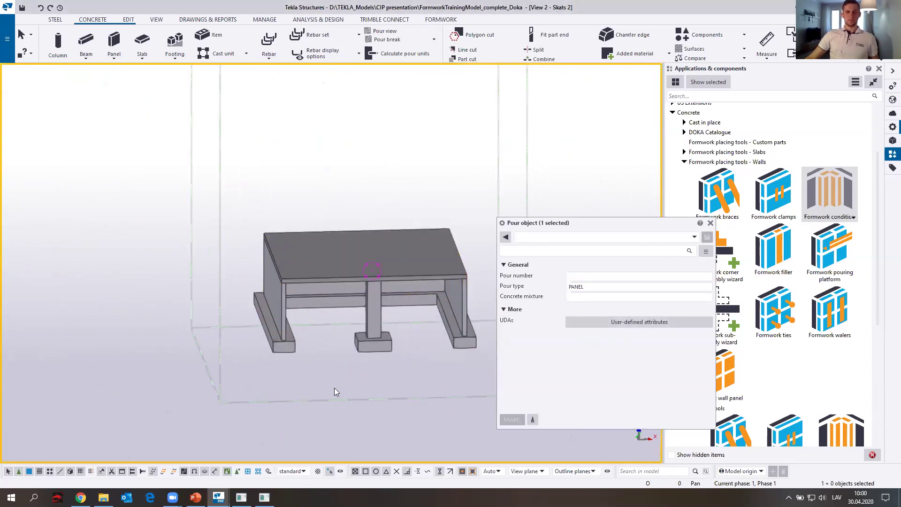
- Assign pour number 101 to the strip footing and the pad footing
left_click(285, 344)
left_click(368, 348, "ctrl")
left_click(584, 276)
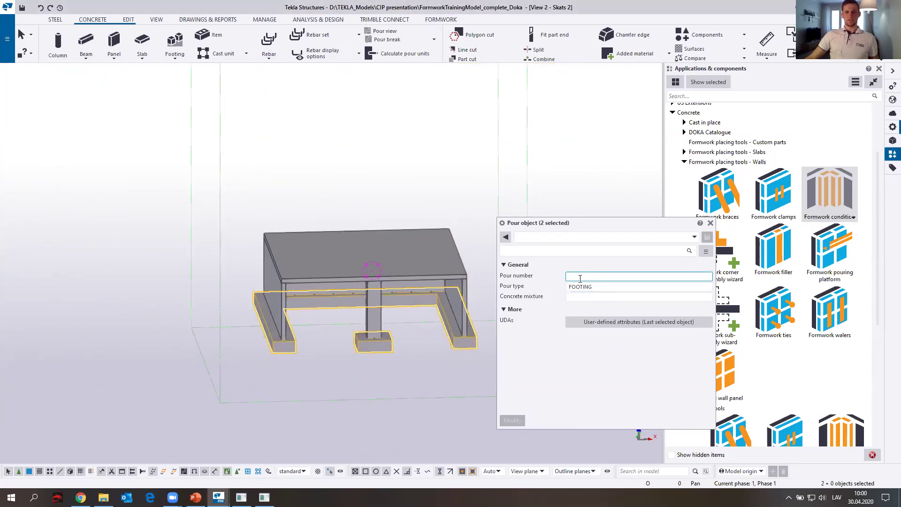
type("101")
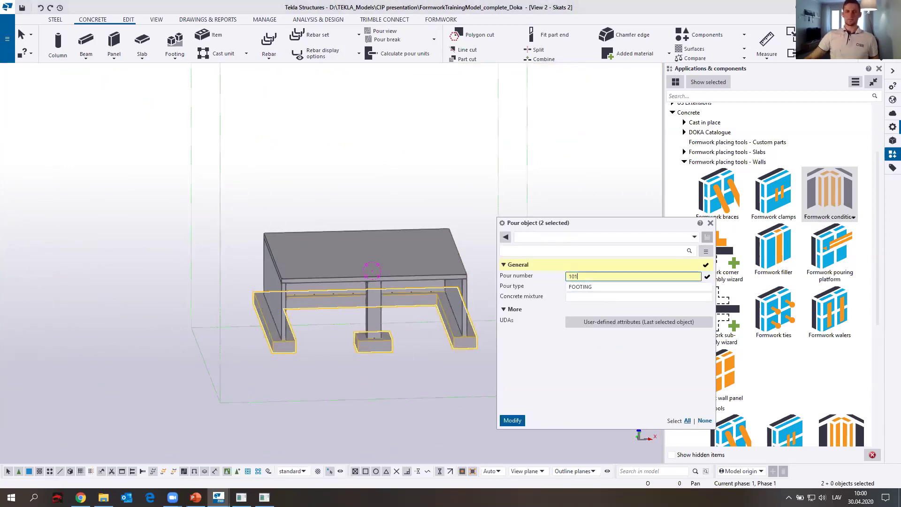
left_click(516, 422)
- Assign pour number 102 to the column and the walls
left_click(373, 311)
left_click(281, 306, "ctrl")
left_click(596, 277)
type("1")
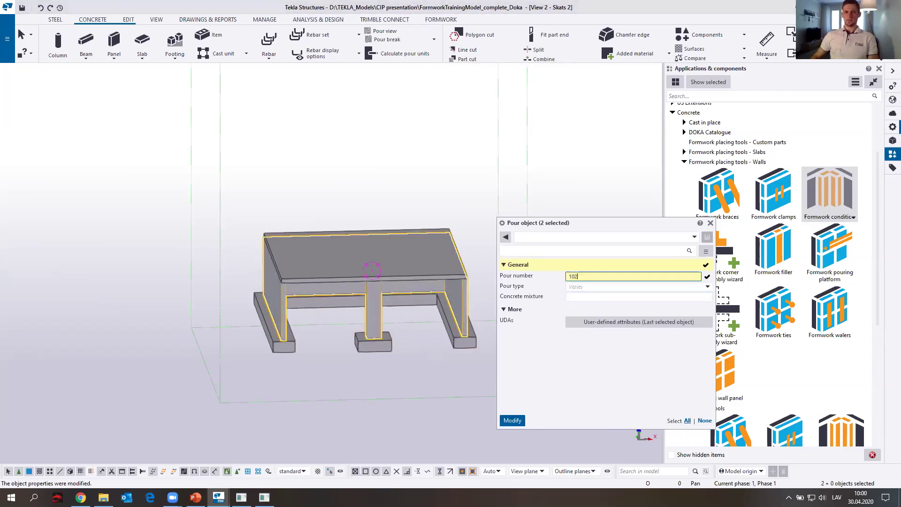
left_click(512, 421)
- Assign pour number 103 to the slab and close the pour object properties
left_click(404, 272)
left_click(577, 277)
type("103")
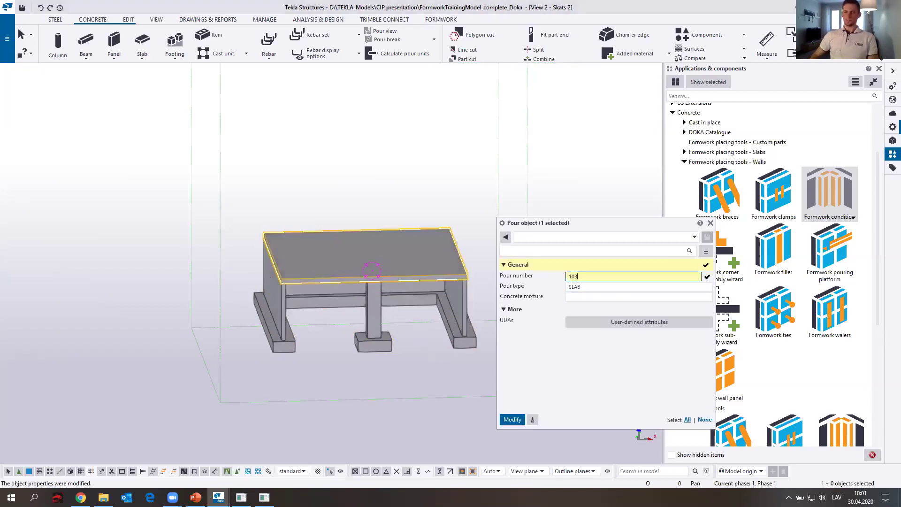
left_click(512, 422)
left_click(414, 208)
middle_click_drag(413, 209, 364, 280)
left_click(710, 223)
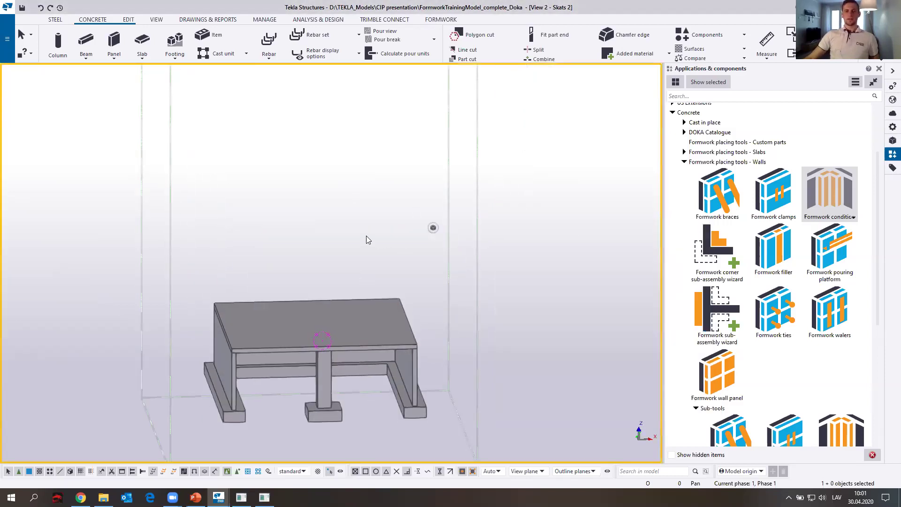
- Open the view's object group filter and load the saved Pour 102 filter
double_click(366, 236)
left_click(577, 230)
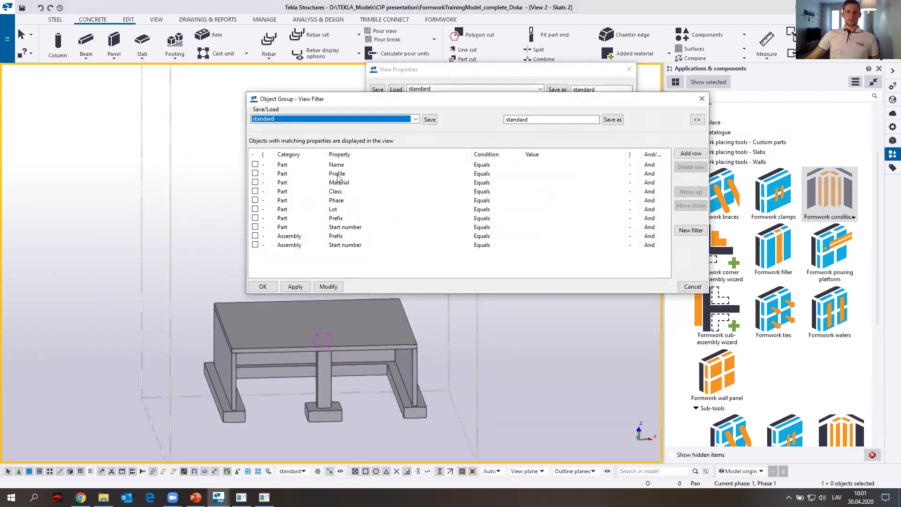
left_click(416, 119)
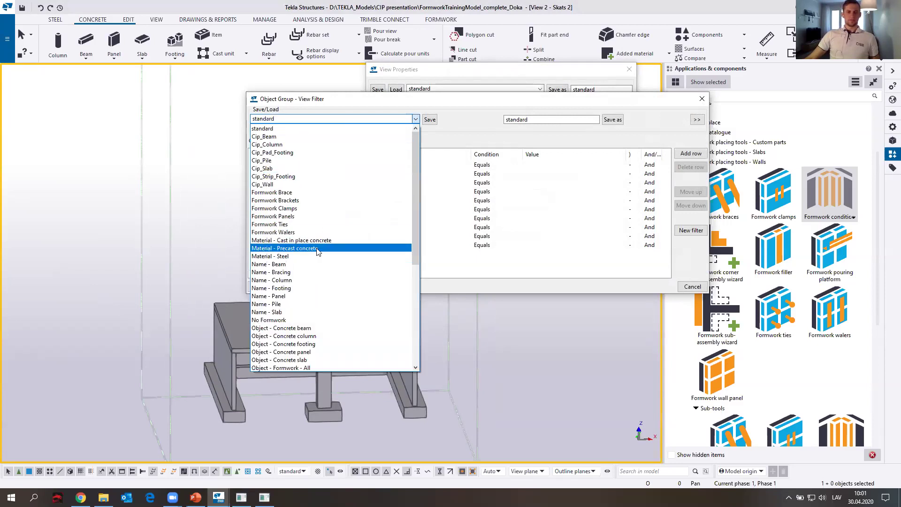
scroll(318, 306, "down", 3)
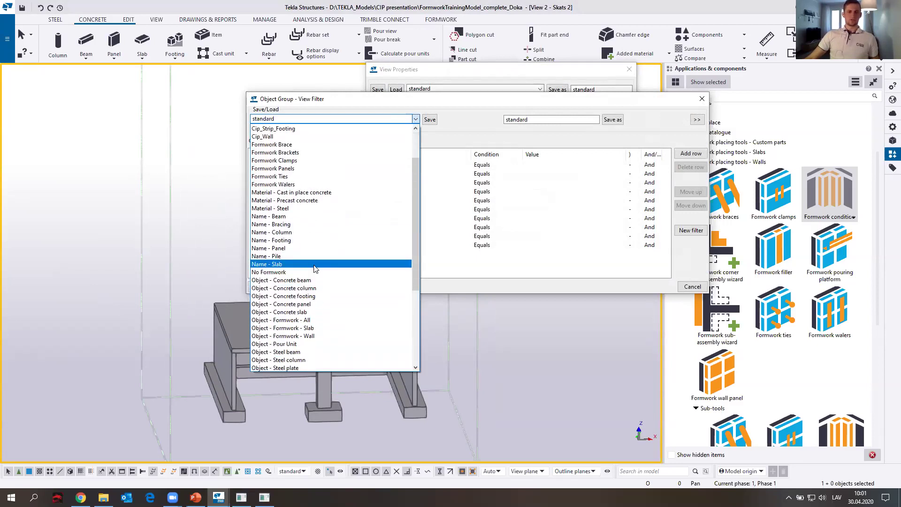
scroll(313, 258, "down", 5)
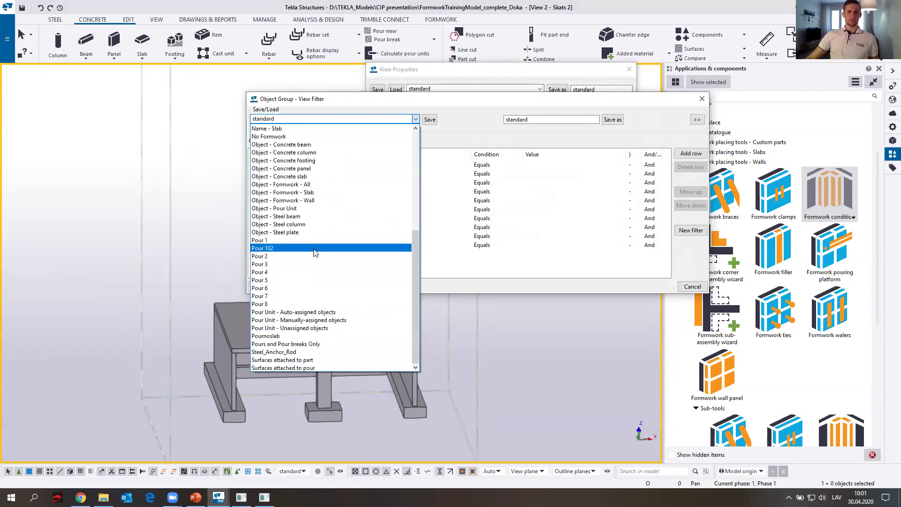
left_click(315, 248)
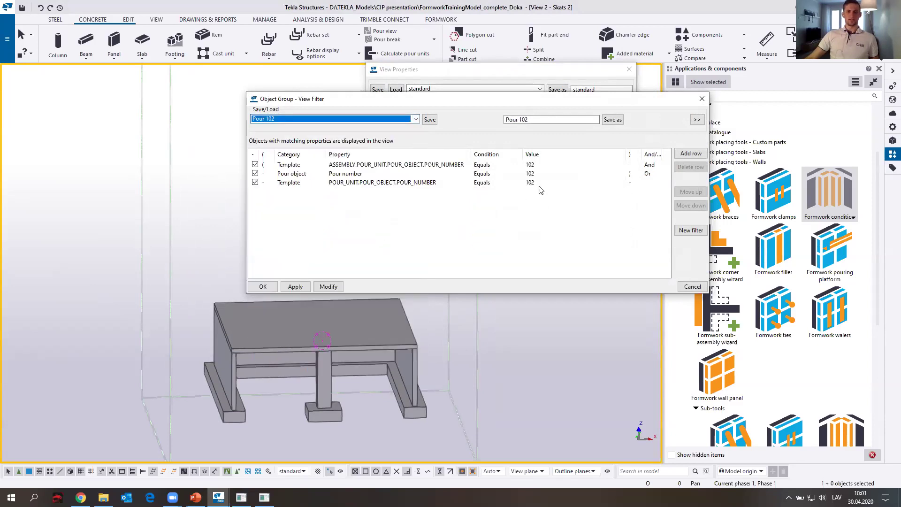
- Filter the view using only the POUR_UNIT.POUR_OBJECT.POUR_NUMBER equals 102 rule, and close the filter and view properties
left_click(256, 183)
left_click(327, 287)
left_click(255, 164)
left_click(255, 173)
left_click(255, 183)
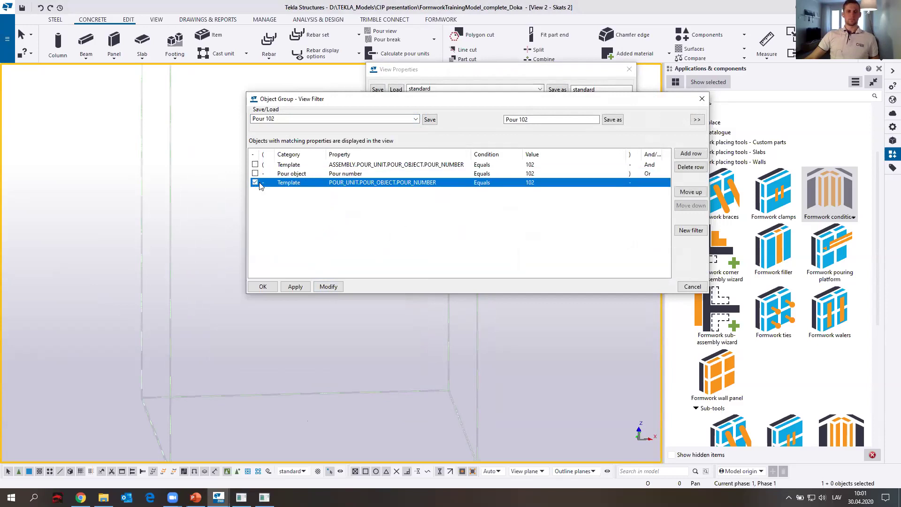
left_click(339, 287)
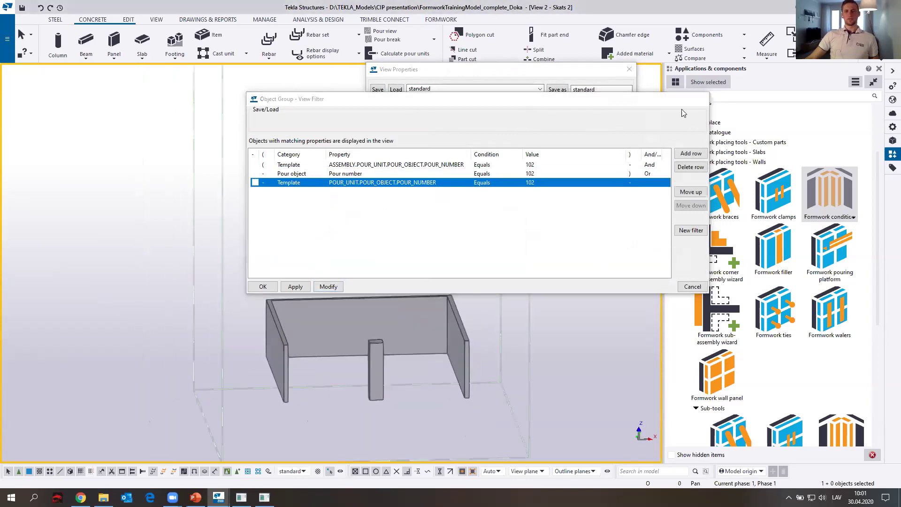
left_click(703, 99)
left_click(630, 69)
- Place formwork conditions on both corners of the U-shaped wall
scroll(376, 267, "up", 2)
mouse_move(352, 228)
middle_mouse_down("ctrl")
mouse_move(344, 246)
mouse_move(243, 263)
mouse_move(270, 321)
mouse_move(318, 249)
mouse_move(394, 162)
middle_mouse_up("ctrl")
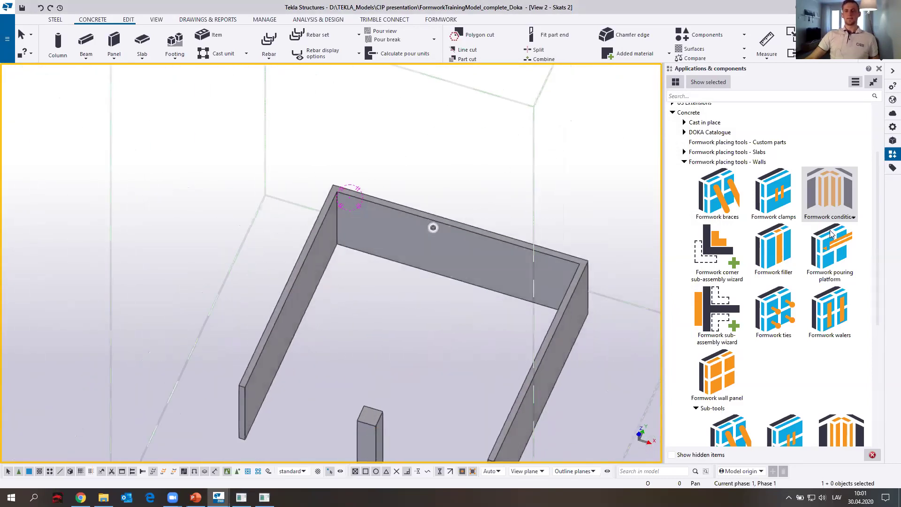
left_click(340, 230)
left_click(588, 295)
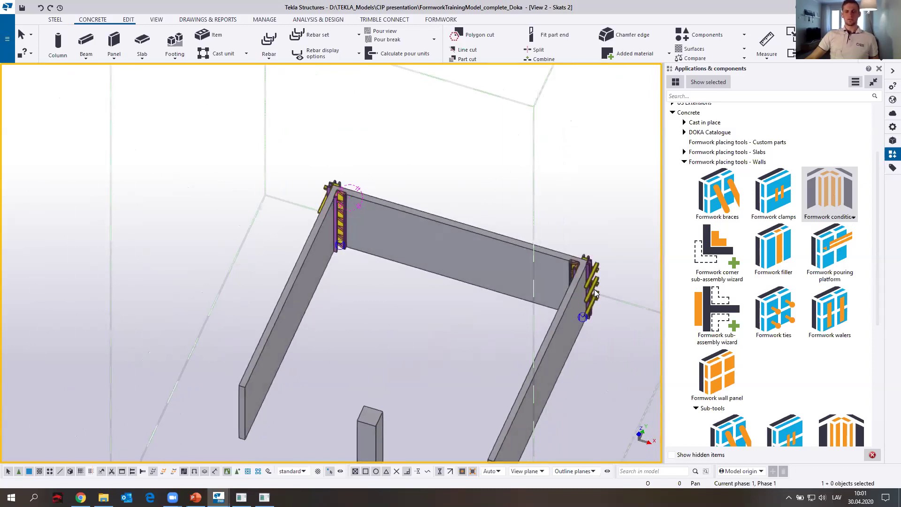
- Open the settings of the first corner's formwork condition and load the saved cip settings
scroll(314, 216, "up", 5)
middle_click_drag(340, 141, 271, 259, "ctrl")
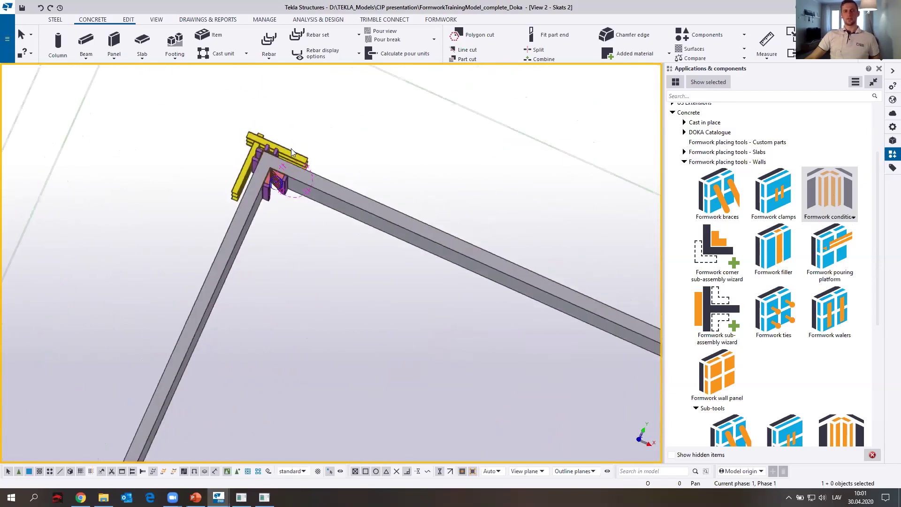
scroll(293, 131, "up", 3)
middle_click_drag(244, 200, 232, 190, "ctrl")
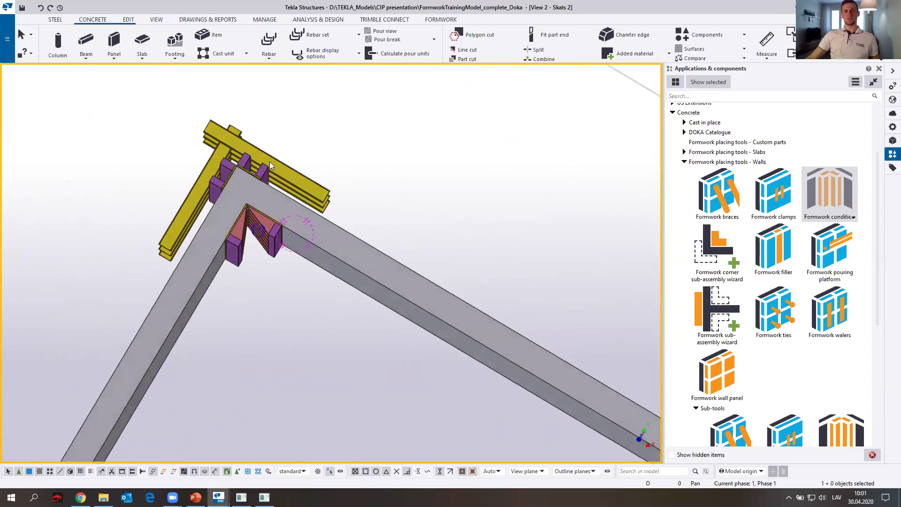
double_click(266, 243)
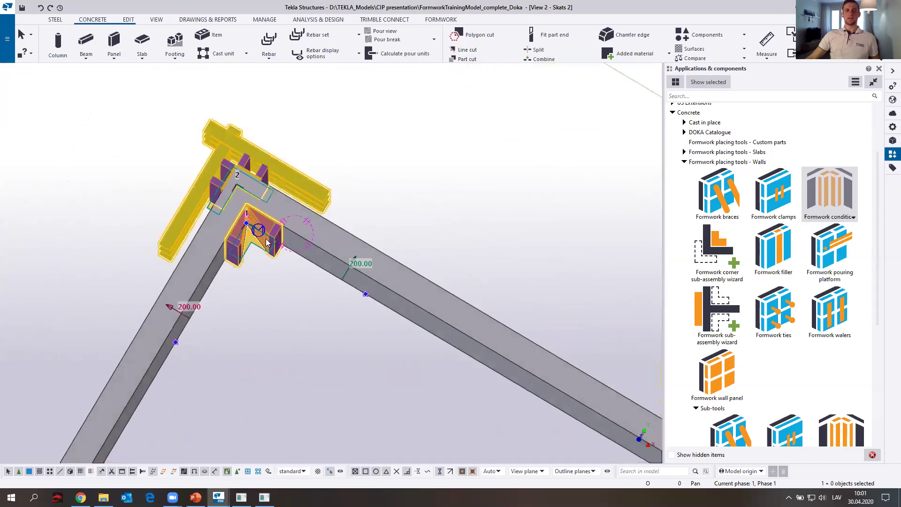
middle_click_drag(403, 229, 587, 273)
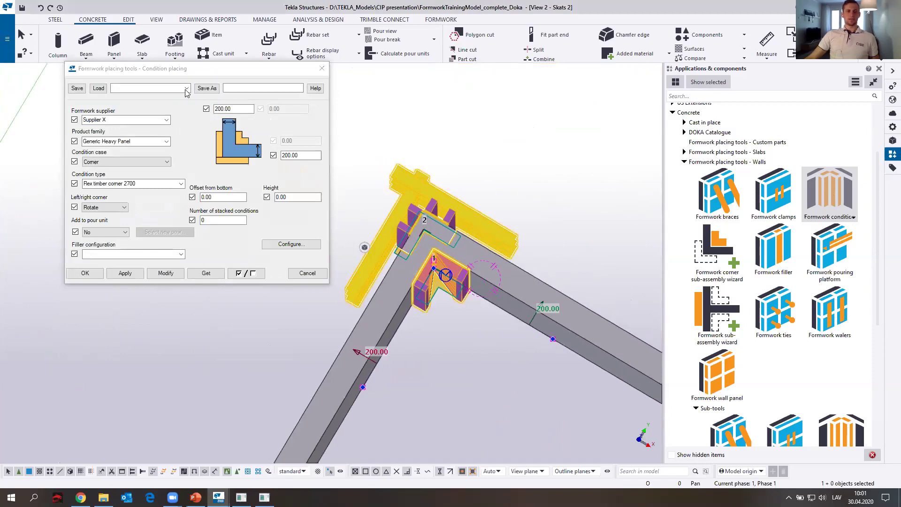
left_click(187, 89)
left_click(136, 97)
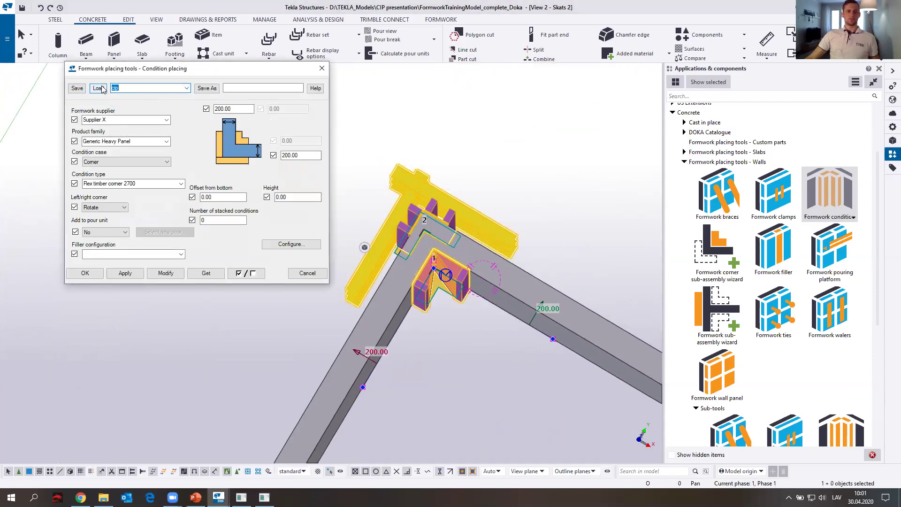
left_click(102, 88)
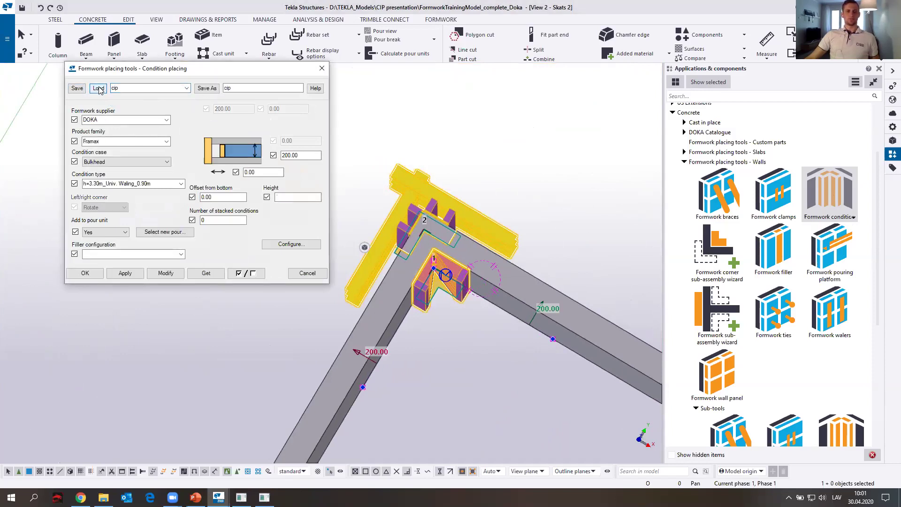
- Change the first corner's condition case to Corner with condition type h=2.70m_Out. Corner_0.45m, and apply the settings
left_click(180, 185)
left_click(182, 184)
left_click(123, 162)
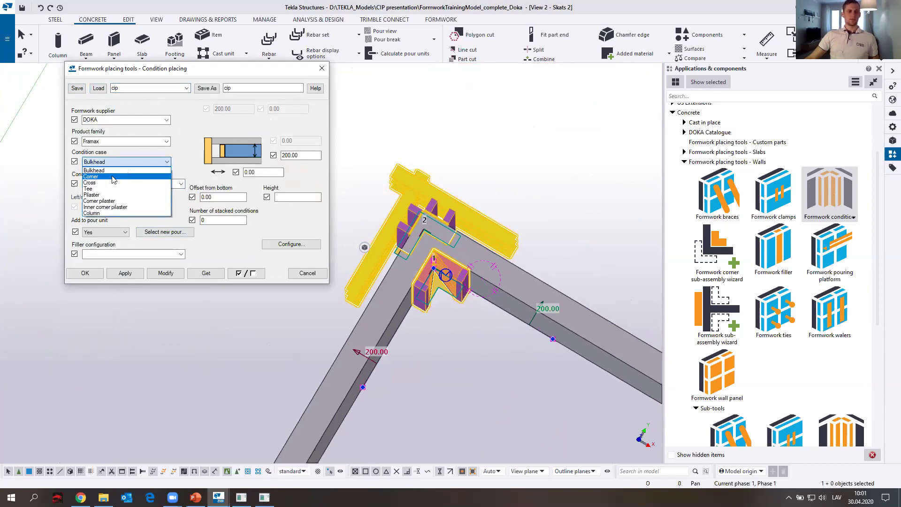
left_click(113, 177)
left_click(180, 185)
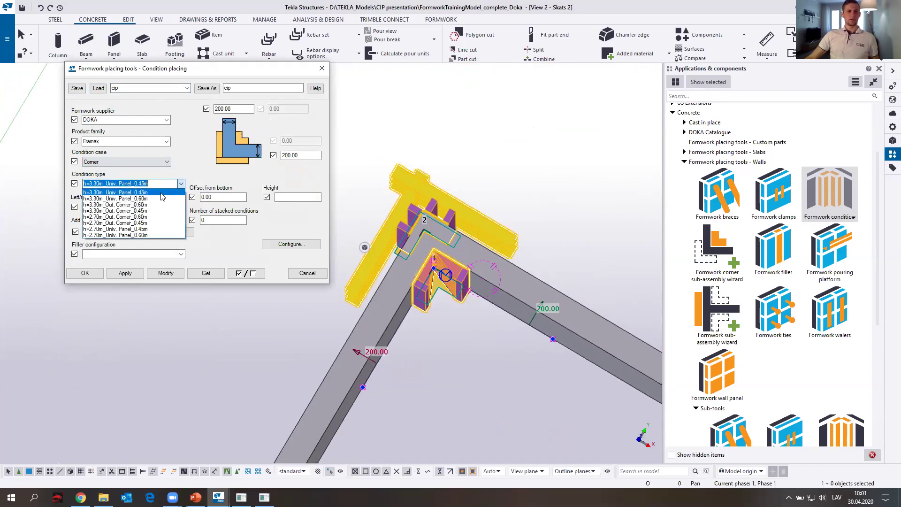
left_click(150, 223)
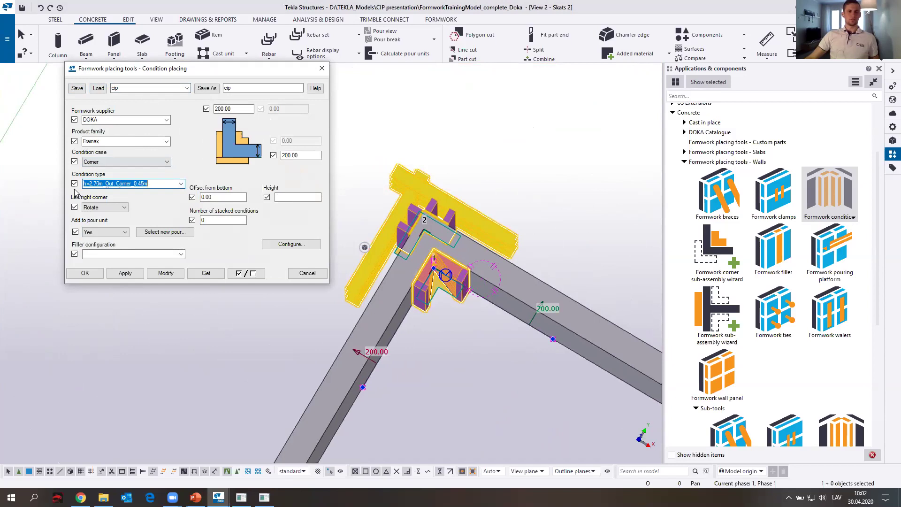
left_click(169, 274)
middle_click_drag(452, 277, 442, 141, "ctrl")
middle_click_drag(440, 94, 466, 292)
left_click(124, 272)
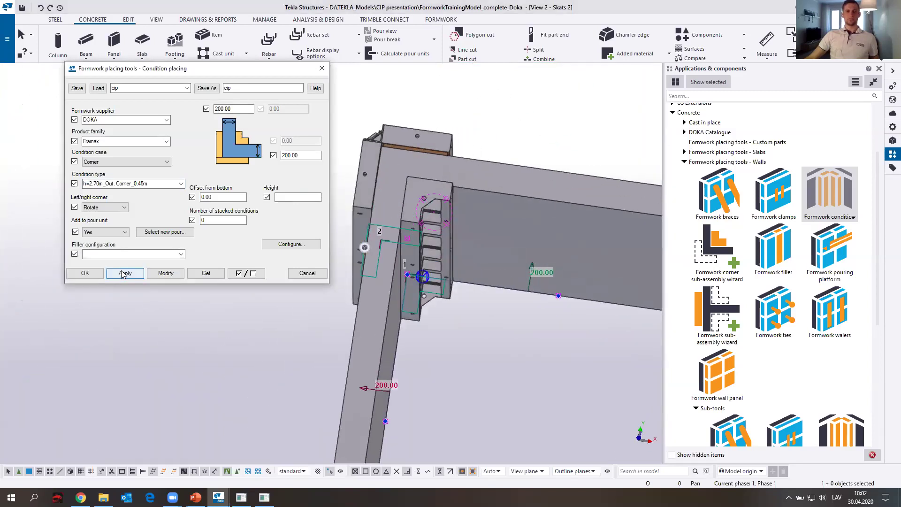
- Modify the opposite corner's condition with the same DOKA Framax corner settings, and close the condition placing dialog
scroll(430, 209, "down", 4)
scroll(457, 227, "up", 1)
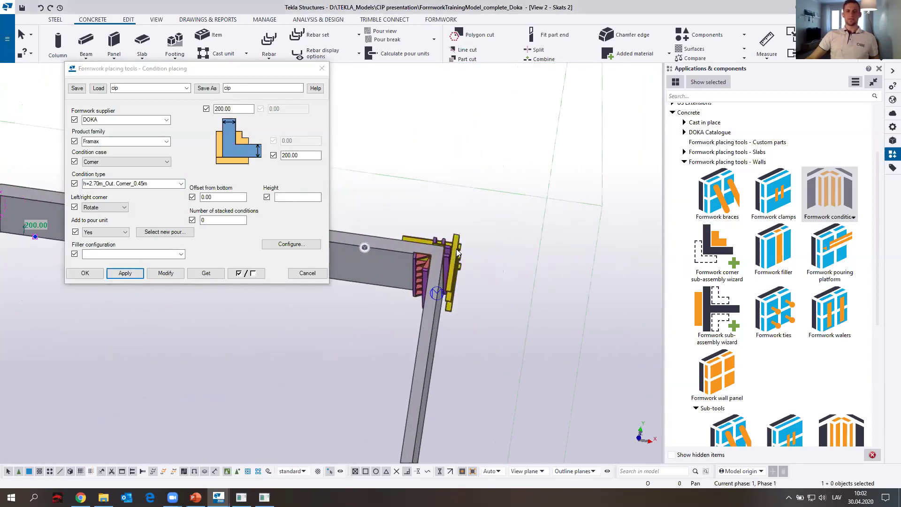
left_click(159, 273)
scroll(454, 254, "up", 5)
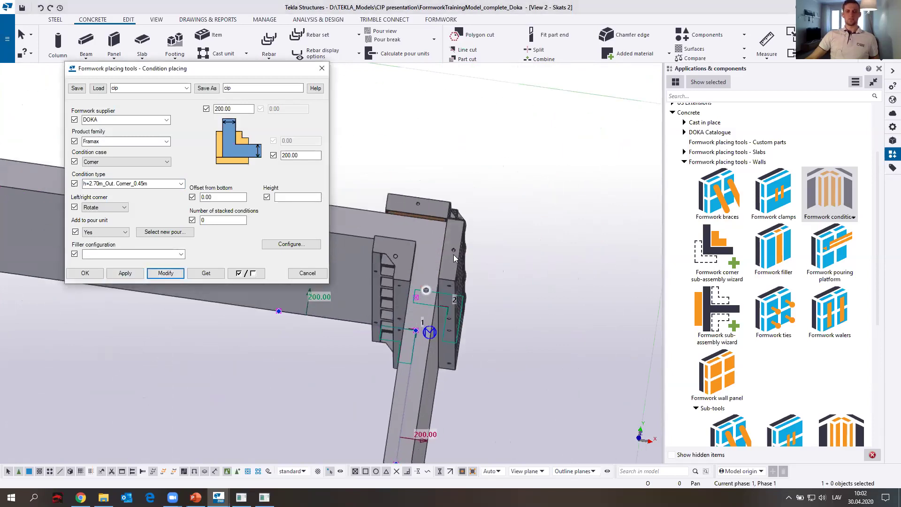
mouse_move(509, 226)
middle_mouse_down("ctrl")
mouse_move(422, 349)
mouse_move(436, 375)
mouse_move(675, 346)
mouse_move(479, 314)
mouse_move(613, 280)
mouse_move(610, 266)
mouse_move(491, 314)
mouse_move(460, 258)
mouse_move(239, 275)
mouse_move(477, 273)
middle_mouse_up("ctrl")
scroll(501, 294, "up", 3)
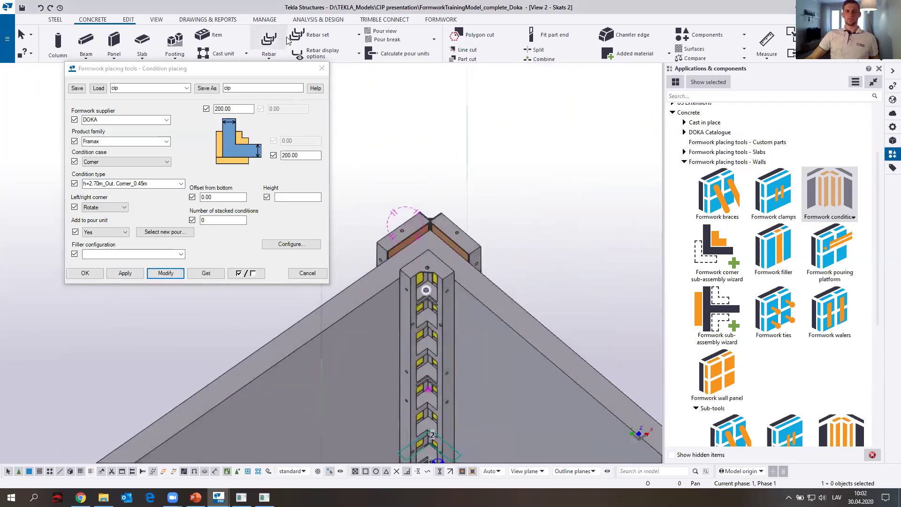
left_click(322, 70)
- Place formwork wall panels along the inner face of the U-shaped wall's side leg, from its free end to the corner condition
scroll(272, 209, "down", 5)
mouse_move(297, 234)
middle_mouse_down("ctrl")
mouse_move(196, 235)
mouse_move(352, 216)
mouse_move(507, 217)
middle_mouse_up("ctrl")
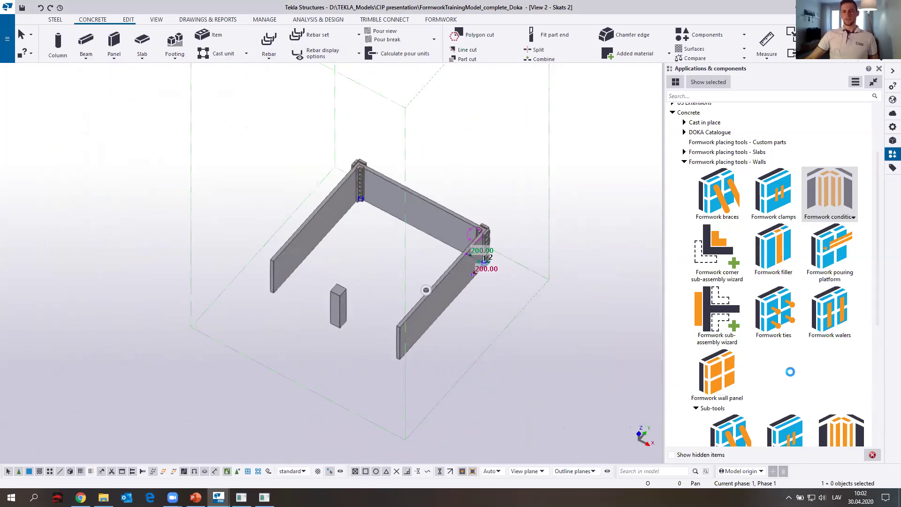
scroll(290, 283, "up", 3)
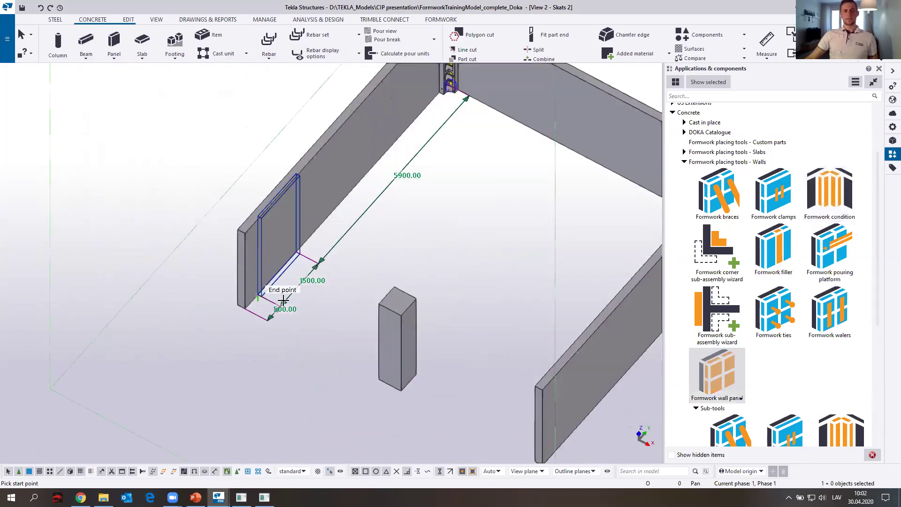
middle_click_drag(328, 225, 259, 265, "ctrl")
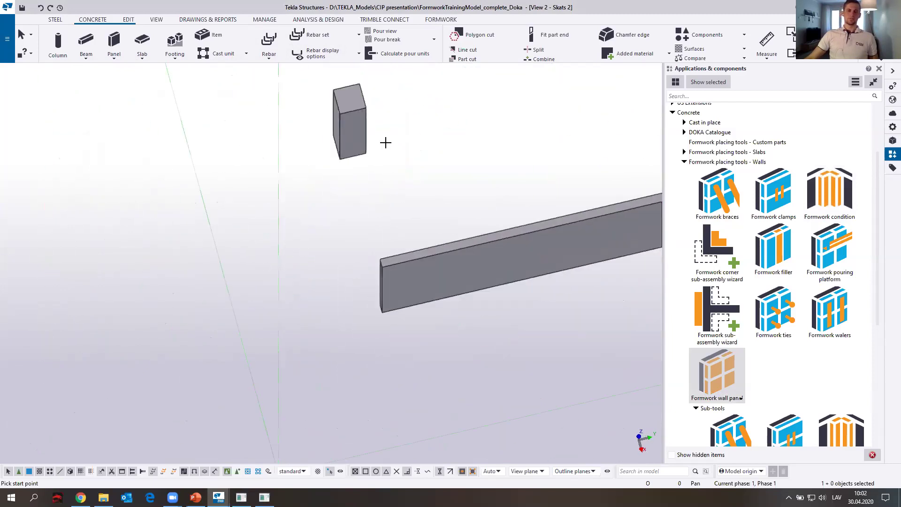
middle_click_drag(418, 77, 387, 297)
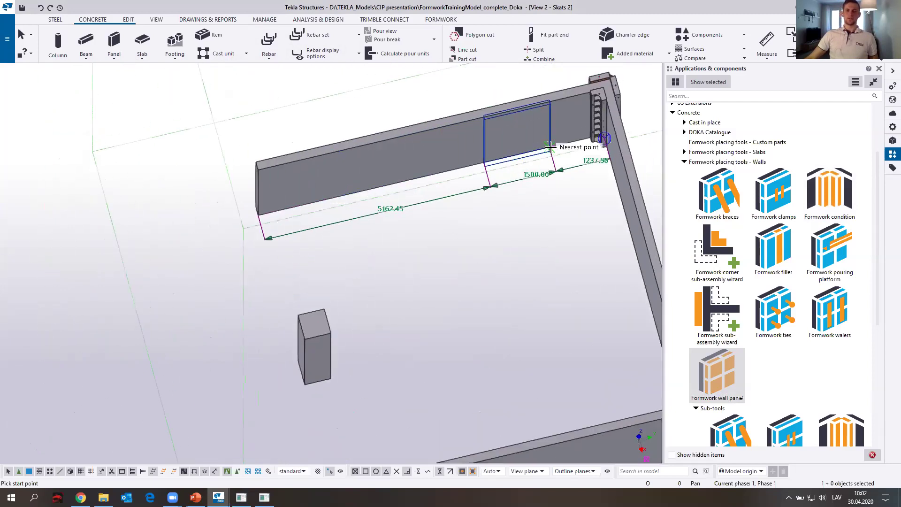
middle_click_drag(328, 199, 323, 250)
scroll(323, 254, "up", 3)
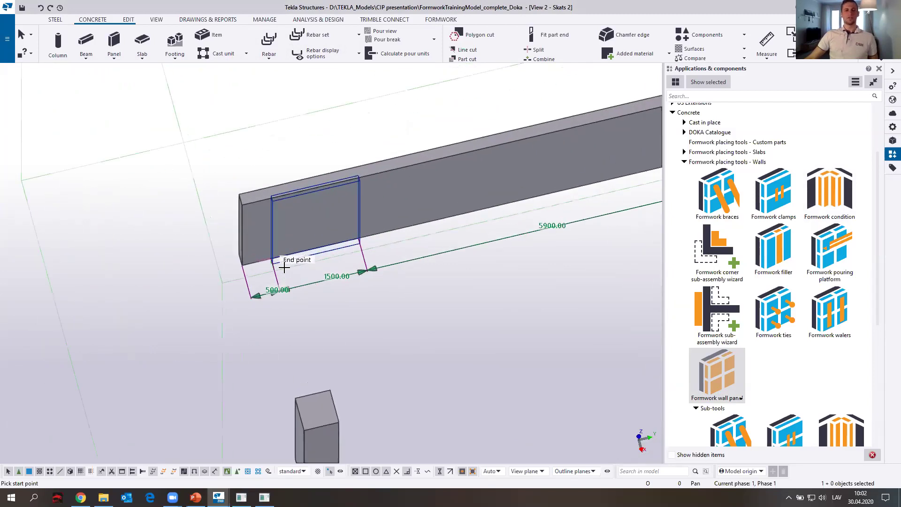
left_click(230, 264)
scroll(493, 211, "up", 2)
scroll(565, 195, "up", 2)
left_click(603, 192)
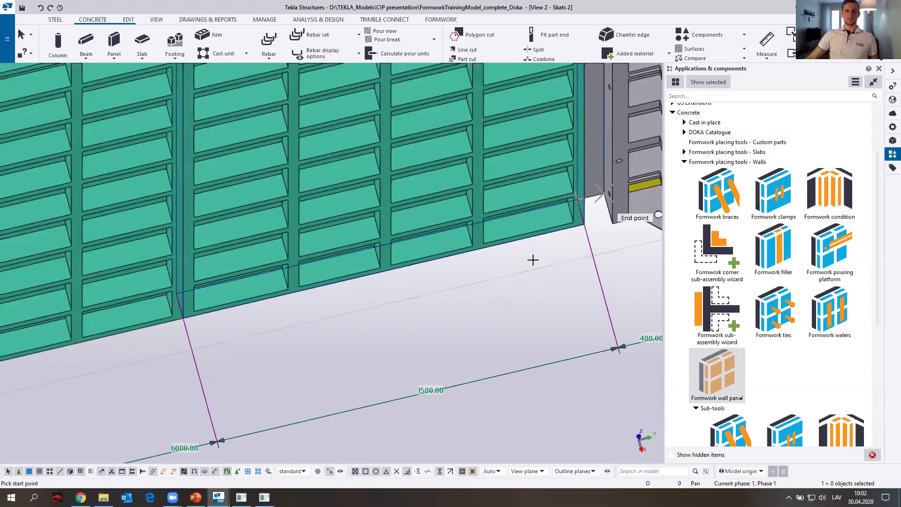
- Finish the panel placement and open the settings of the placed wall panels
scroll(534, 258, "down", 5)
middle_click_drag(253, 344, 324, 393)
key("Escape")
scroll(353, 324, "up", 2)
scroll(362, 339, "down", 1)
left_click(362, 340)
mouse_move(374, 347)
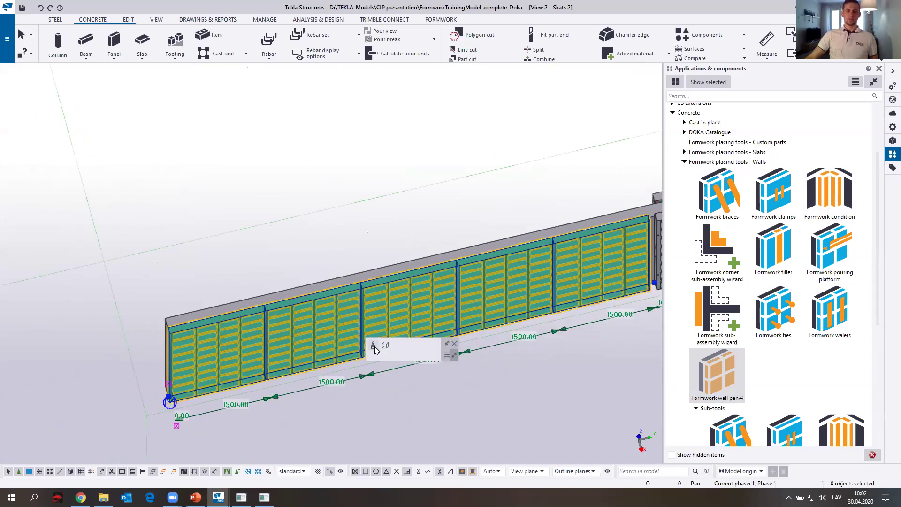
double_click(340, 329)
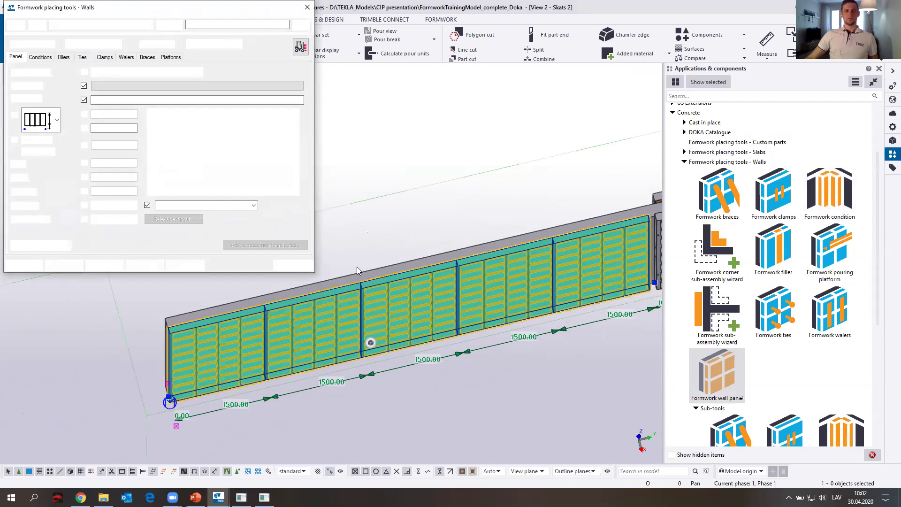
- Change the panel layout to upright panels topped by a horizontal row with a height of 6000, and modify the panels
left_click(57, 126)
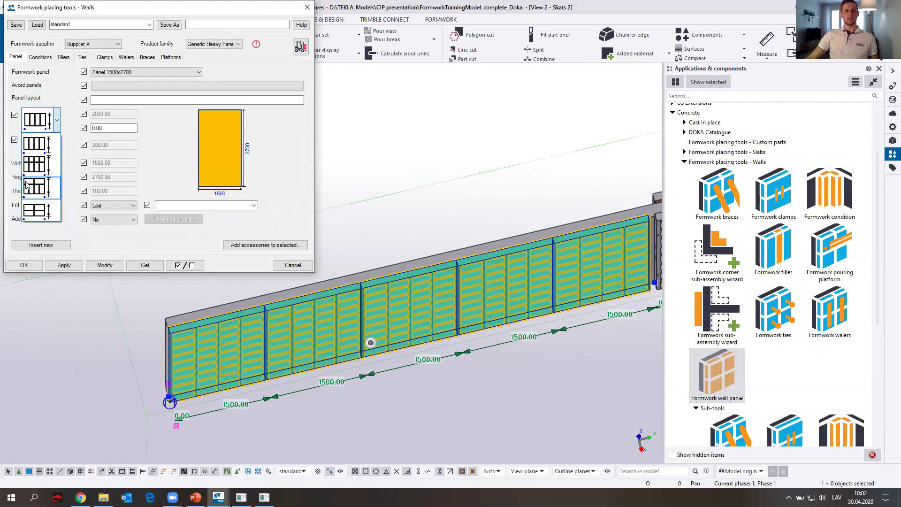
left_click(44, 190)
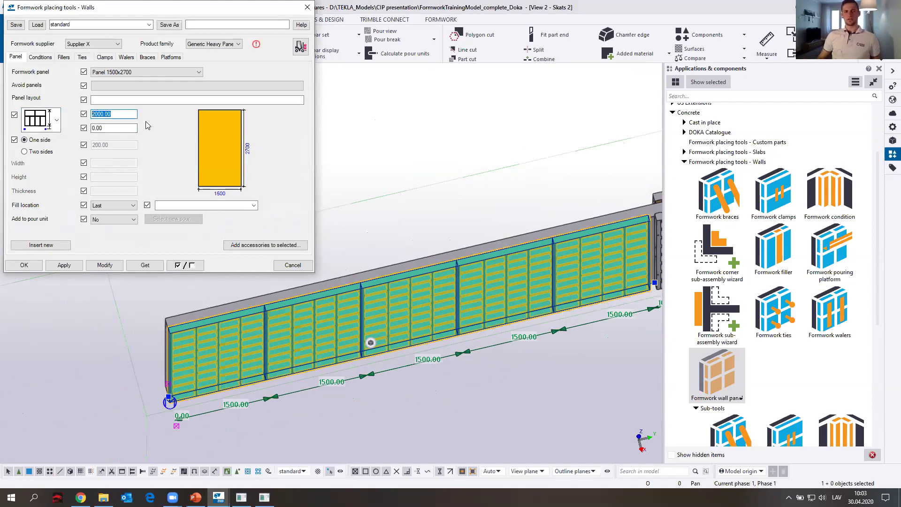
type("600")
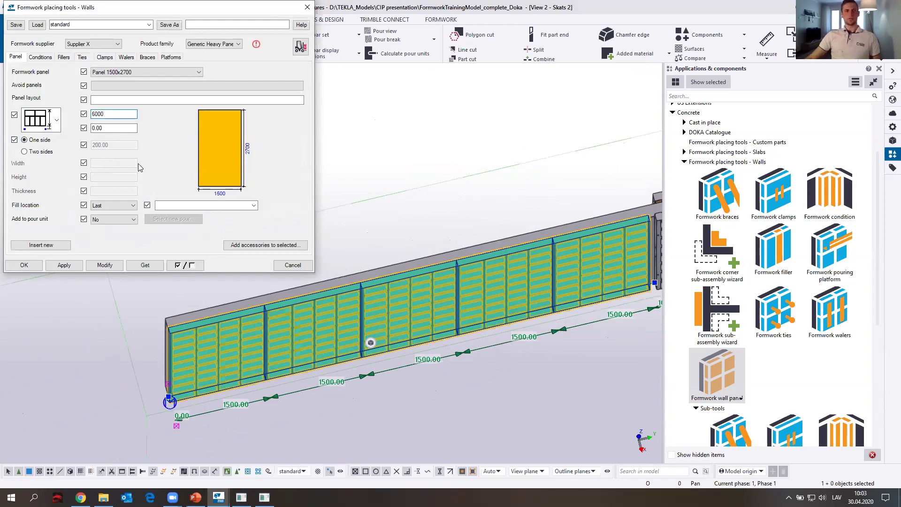
left_click(105, 265)
- Examine the stacked wall panel layout from the front and at an angle
scroll(390, 290, "up", 5)
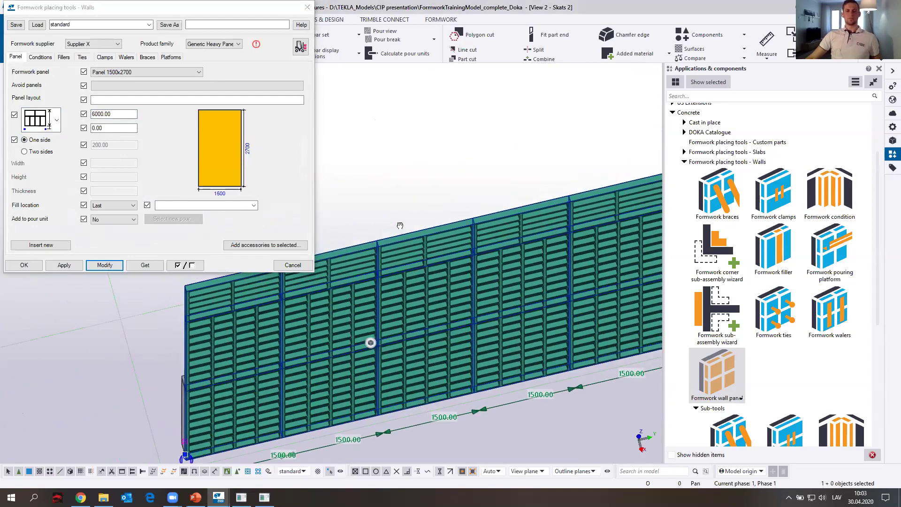
mouse_move(405, 251)
middle_mouse_down("ctrl")
mouse_move(467, 232)
mouse_move(398, 213)
mouse_move(392, 229)
mouse_move(424, 249)
mouse_move(415, 236)
mouse_move(370, 246)
mouse_move(482, 313)
middle_mouse_up("ctrl")
scroll(406, 243, "up", 3)
scroll(591, 241, "down", 8)
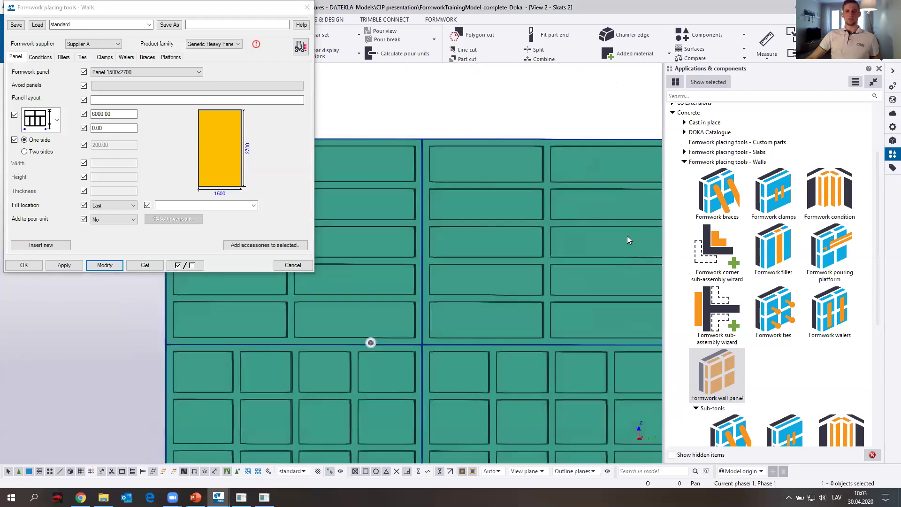
middle_click_drag(577, 387, 564, 302, "ctrl")
scroll(572, 271, "up", 4)
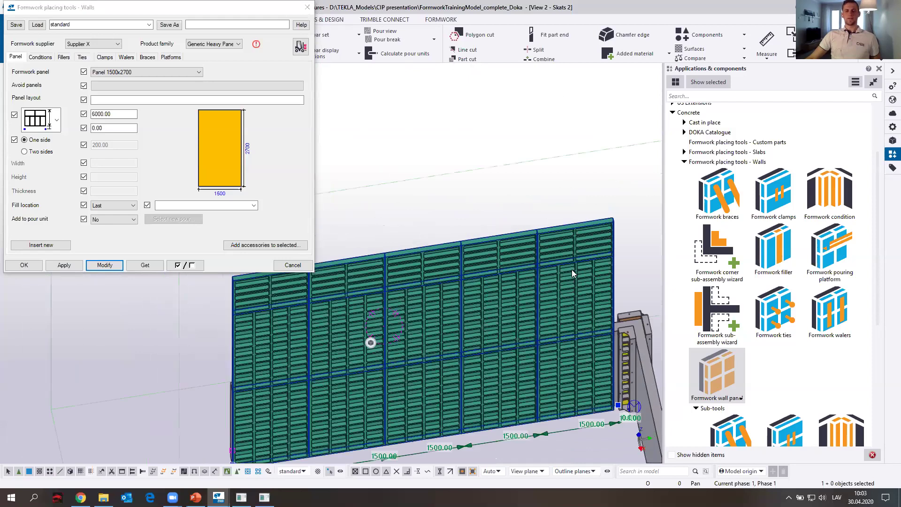
scroll(563, 261, "down", 3)
middle_click_drag(470, 228, 433, 416, "ctrl")
- Reselect the wall panels and set the third panel's width from the free end to 700 mm
double_click(449, 332)
middle_click_drag(501, 305, 502, 255)
scroll(473, 336, "up", 2)
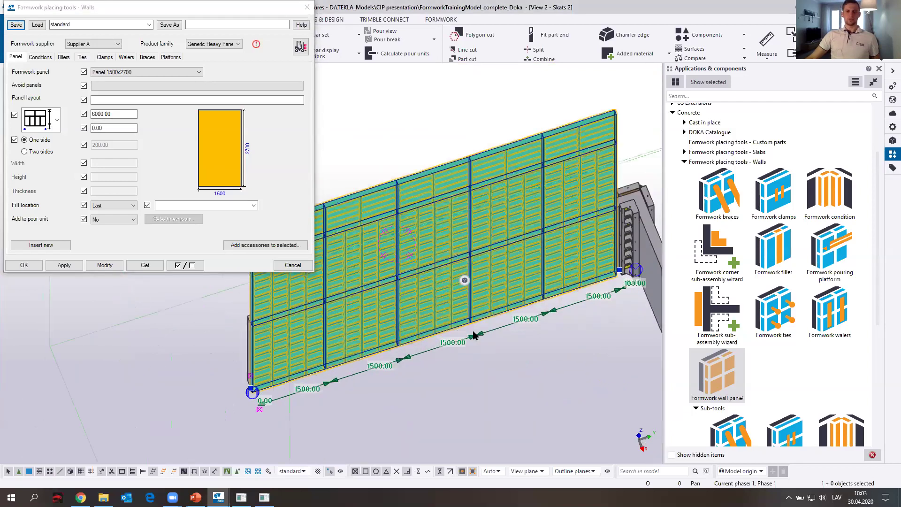
scroll(474, 334, "up", 4)
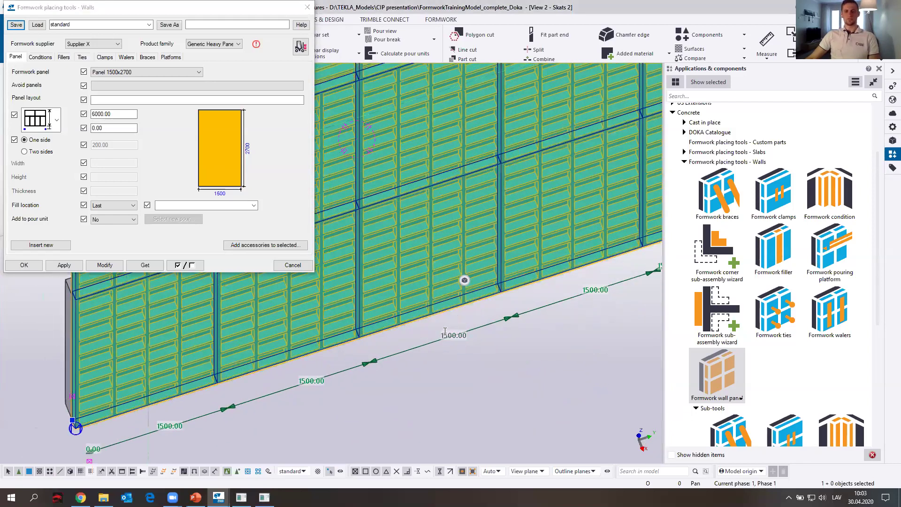
left_click(445, 332)
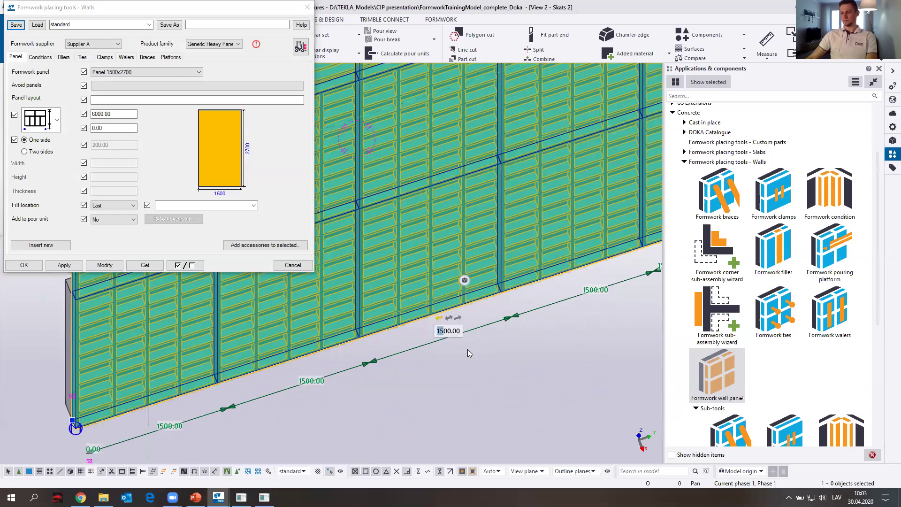
type("90")
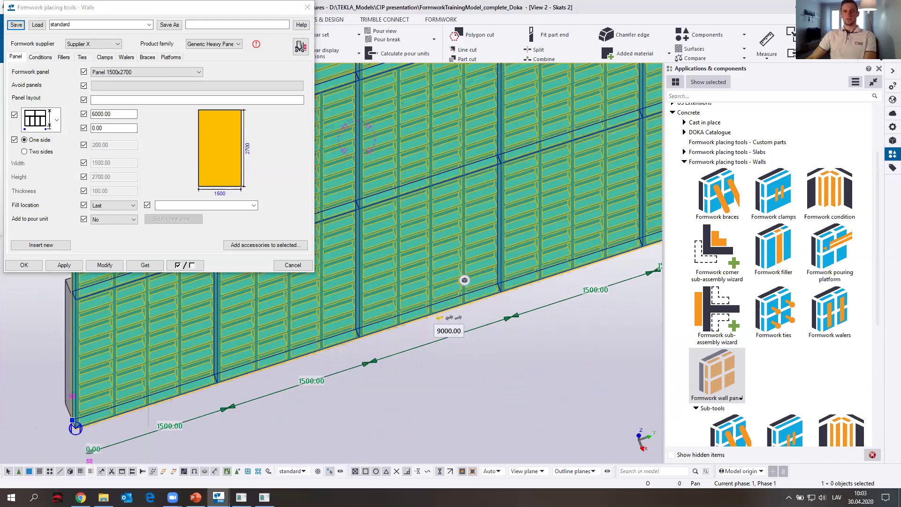
key("BackSpace")
type("7")
key("Return")
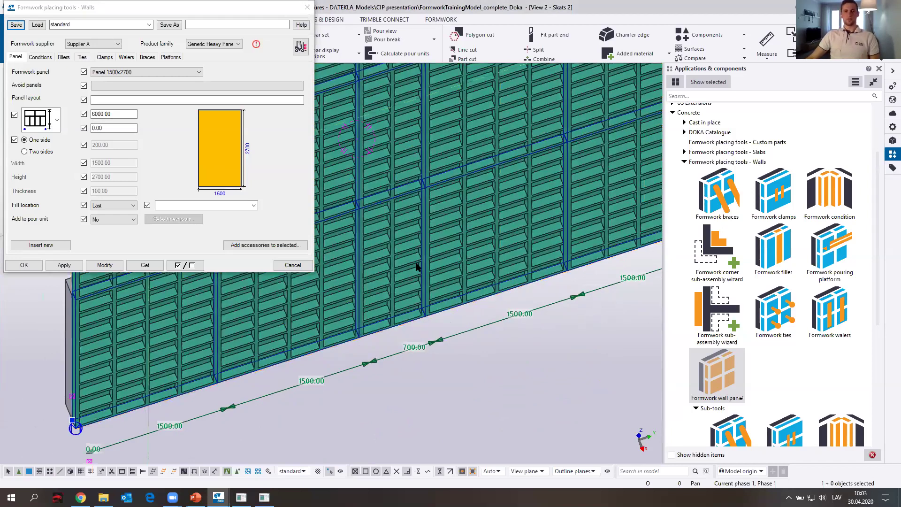
- Examine the narrowed panel column and how the remaining panels are distributed up to the corner
scroll(415, 341, "down", 2)
scroll(422, 310, "down", 2)
middle_click_drag(409, 216, 396, 255)
scroll(408, 345, "up", 5)
middle_click_drag(407, 355, 456, 399)
scroll(455, 375, "up", 2)
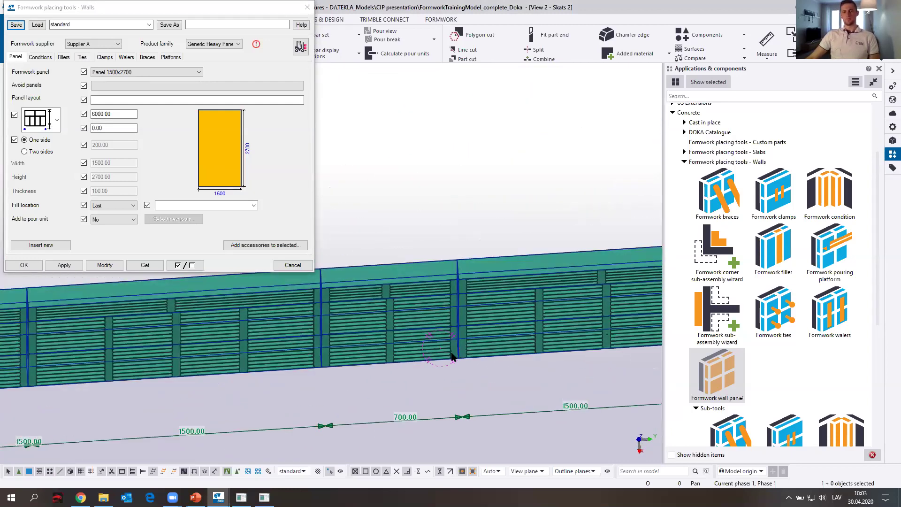
scroll(357, 366, "down", 3)
middle_click_drag(397, 342, 584, 280, "ctrl")
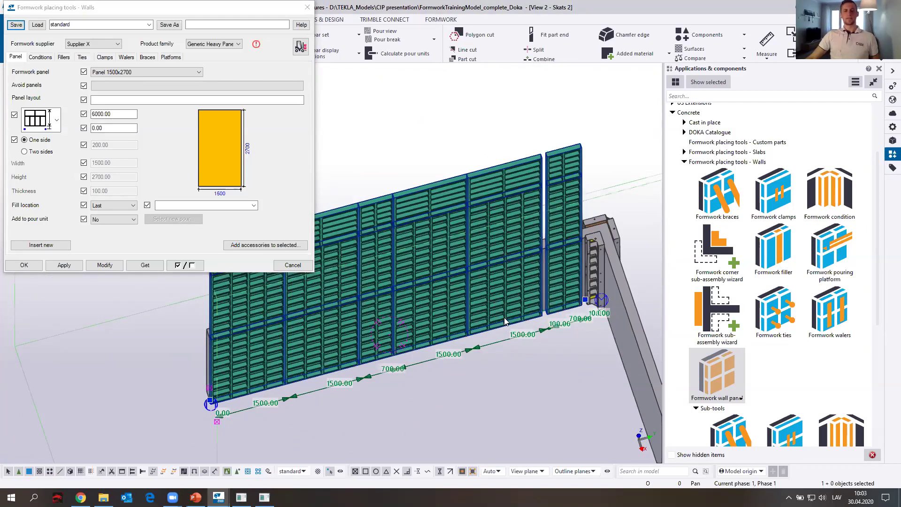
- Undo the panel width and layout changes, and apply the saved CIP settings to the wall panels
left_click(453, 160)
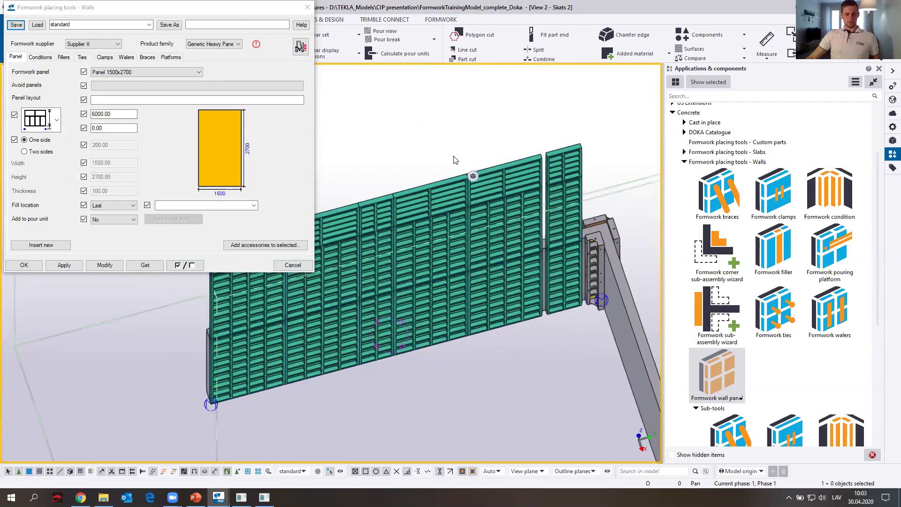
left_click(459, 308)
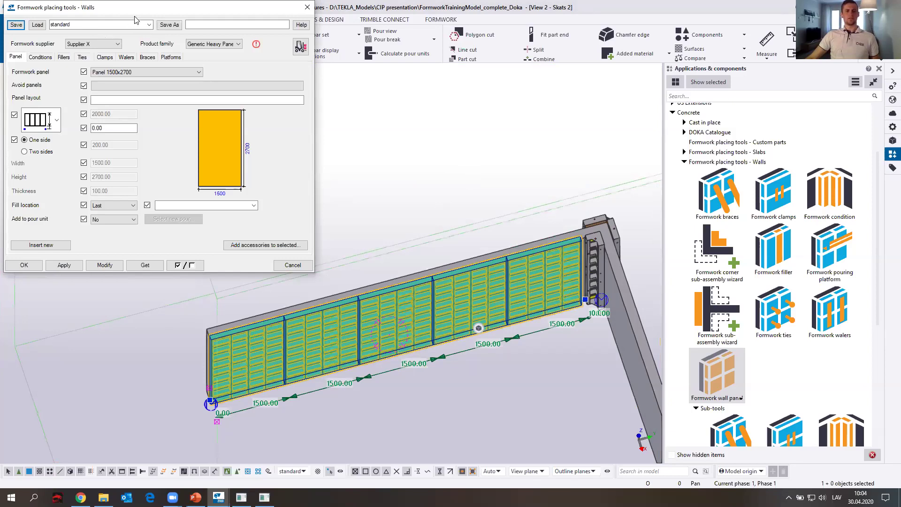
left_click(149, 24)
left_click(113, 63)
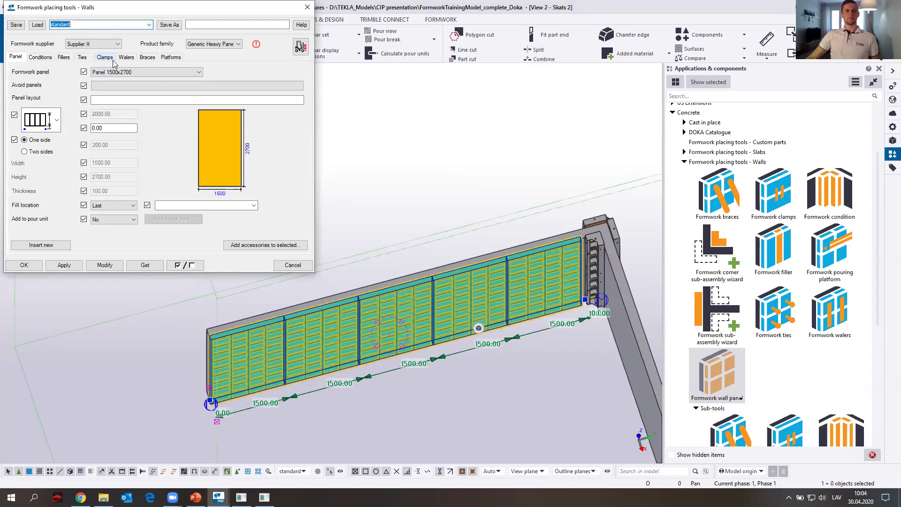
left_click(148, 25)
left_click(80, 33)
left_click(37, 24)
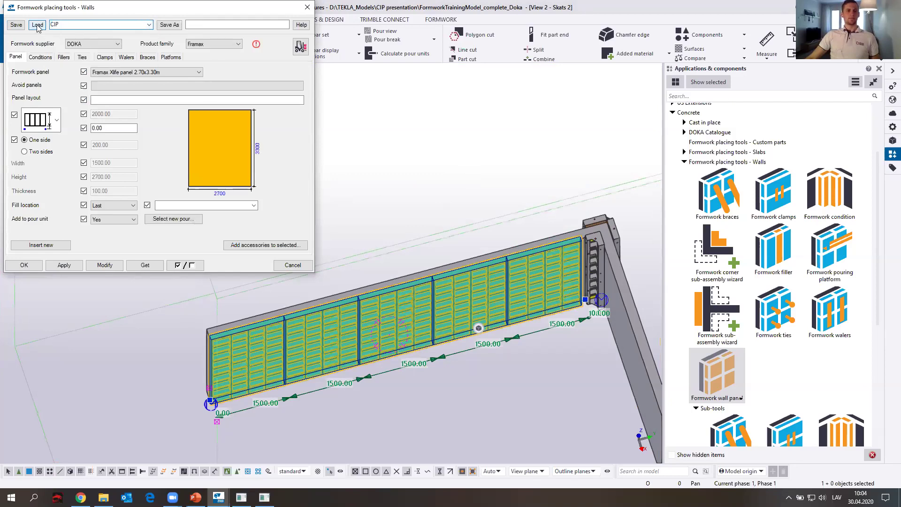
left_click(105, 266)
- Move the panels' start point 100 mm outward past the wall's free end
scroll(516, 287, "up", 3)
scroll(516, 288, "down", 5)
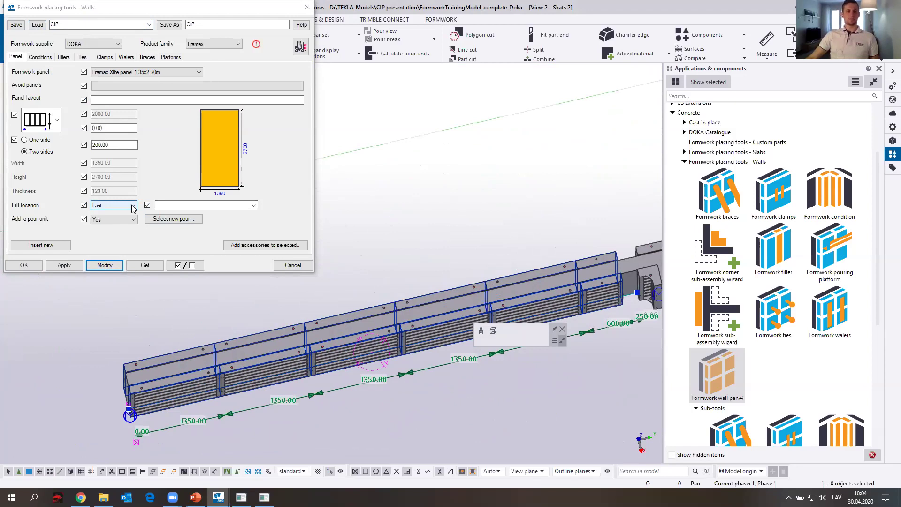
scroll(219, 370, "up", 5)
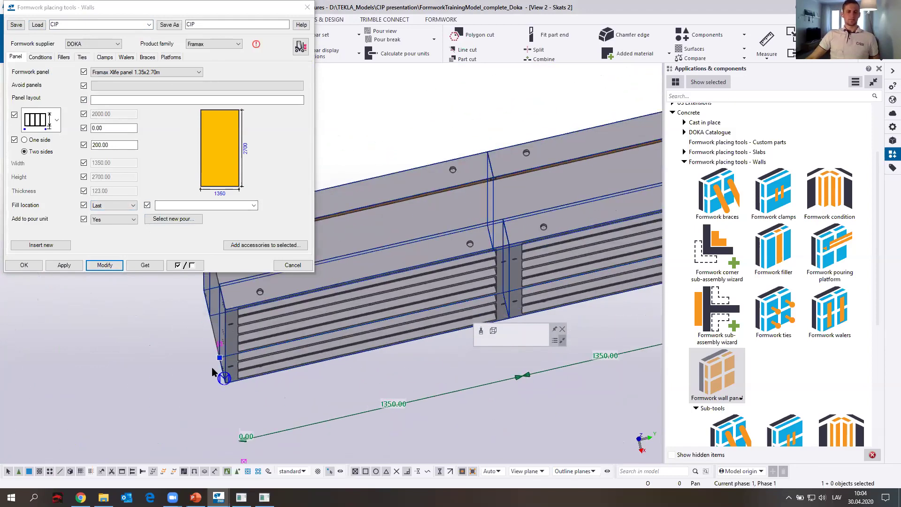
left_click_drag(219, 359, 202, 360)
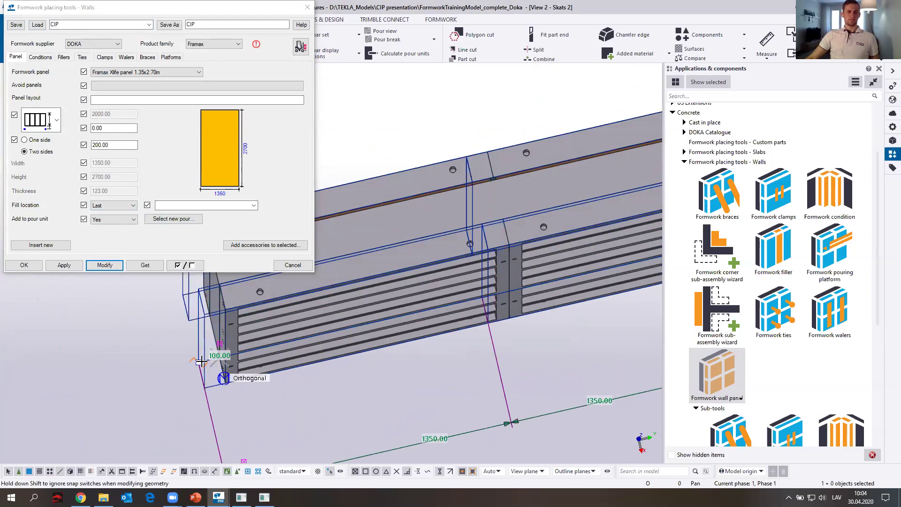
- Examine how the panels meet the corner condition and how far they overhang the wall's free end
scroll(202, 361, "down", 6)
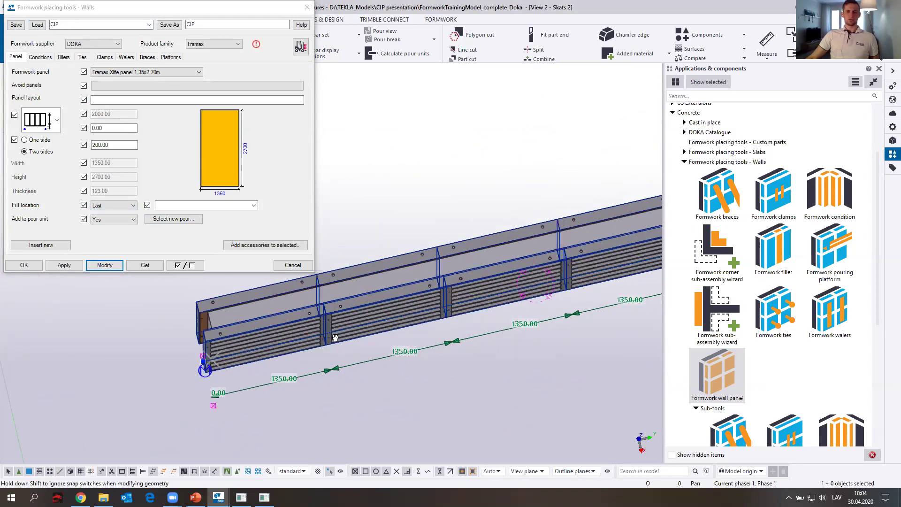
middle_click_drag(658, 225, 530, 239)
scroll(523, 256, "up", 6)
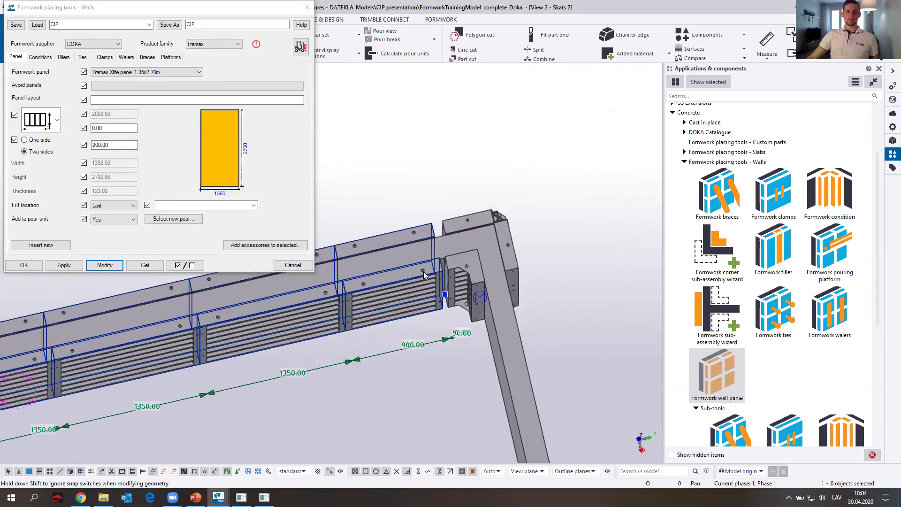
middle_click_drag(423, 282, 337, 424, "ctrl")
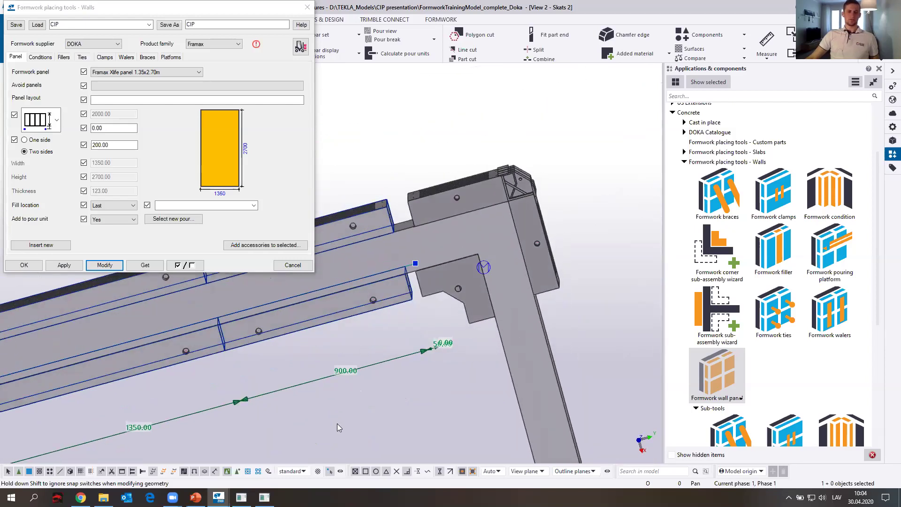
scroll(356, 441, "down", 6)
scroll(356, 440, "up", 5)
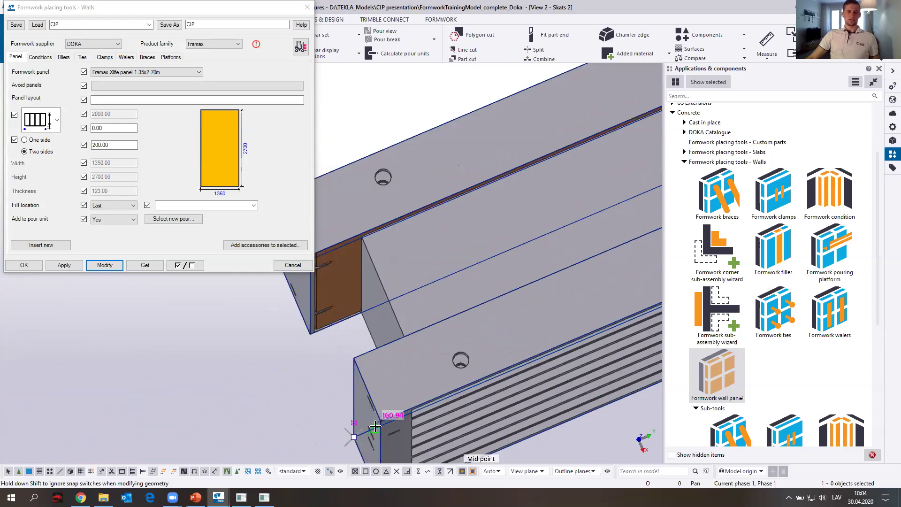
middle_click_drag(417, 396, 428, 323)
scroll(428, 329, "down", 6)
middle_click_drag(515, 320, 459, 286)
scroll(582, 281, "up", 3)
scroll(497, 296, "down", 6)
scroll(340, 339, "up", 2)
- In plan view, move the panels' start point back towards the wall's free end and check the fit at the corner condition
key("ctrl+p")
scroll(459, 285, "down", 1)
left_click(459, 282)
scroll(339, 344, "up", 5)
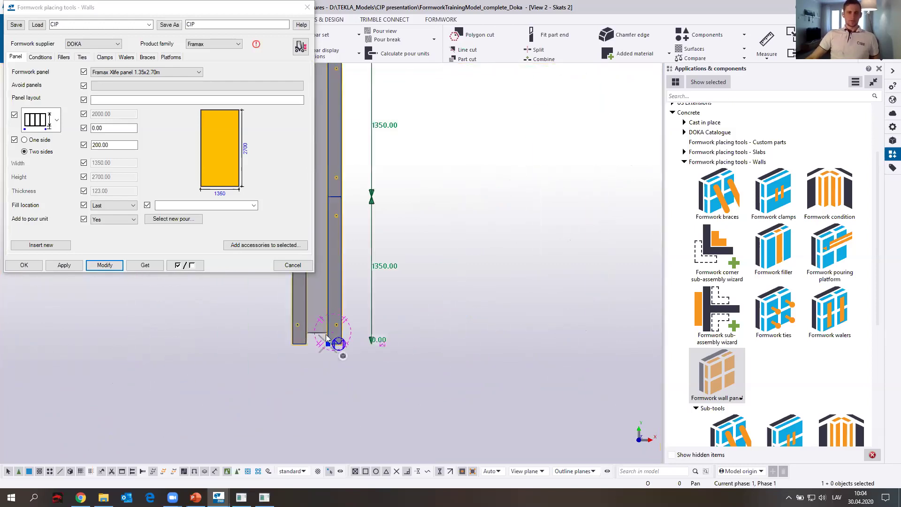
scroll(343, 346, "up", 1)
left_click_drag(345, 345, 341, 321)
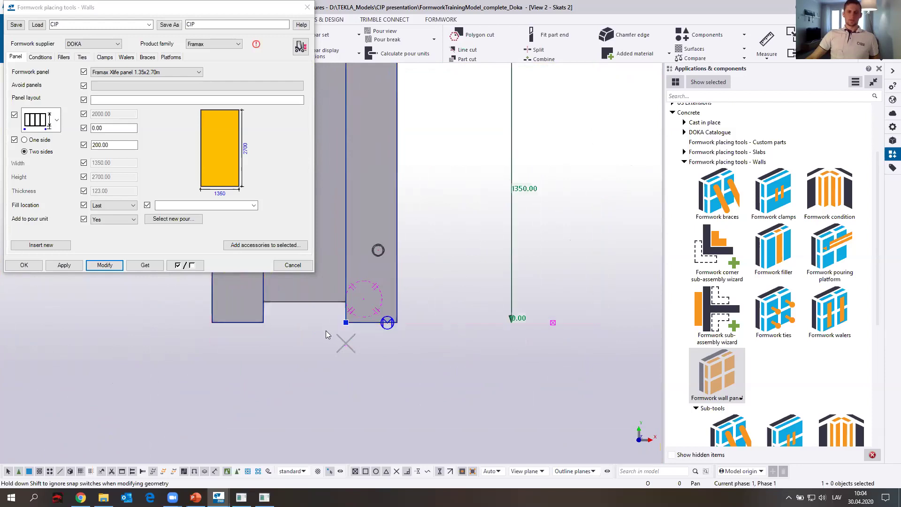
scroll(332, 344, "down", 10)
middle_click_drag(343, 240, 343, 294)
scroll(351, 277, "up", 5)
scroll(332, 245, "up", 5)
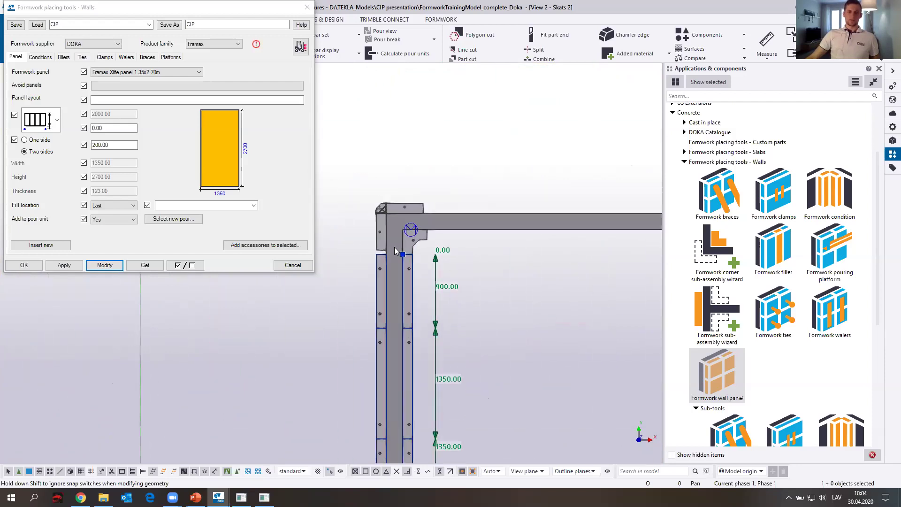
- Place two-sided wall panels along the connecting wall, from one corner condition to the other, picking along its inner face
scroll(408, 273, "down", 8)
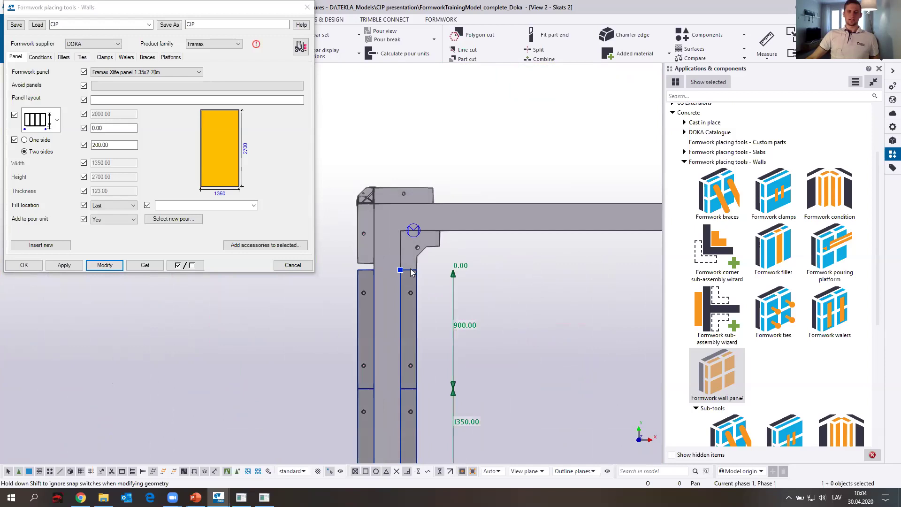
scroll(357, 383, "up", 3)
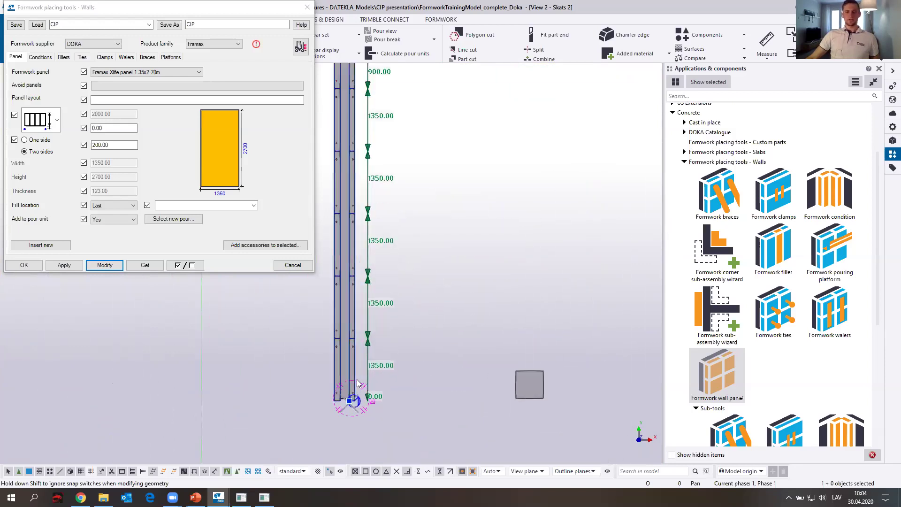
middle_click_drag(356, 361, 364, 256, "ctrl")
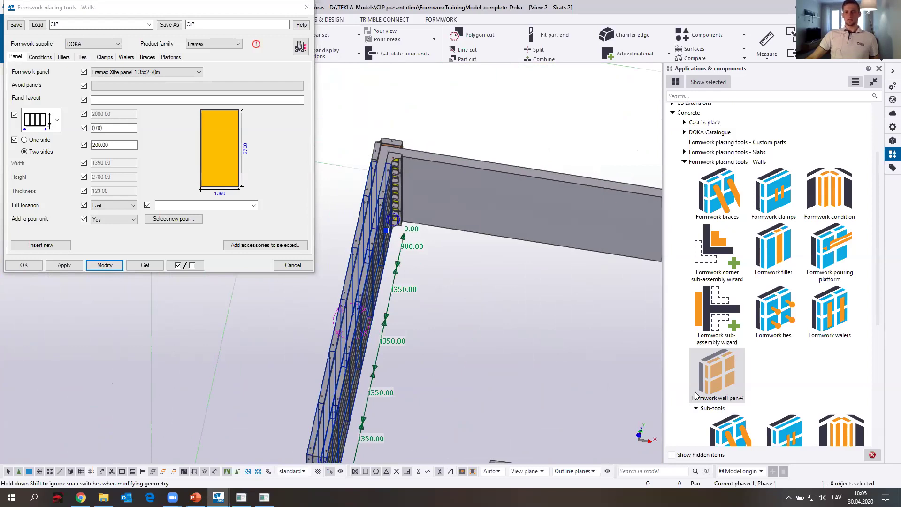
scroll(384, 228, "up", 5)
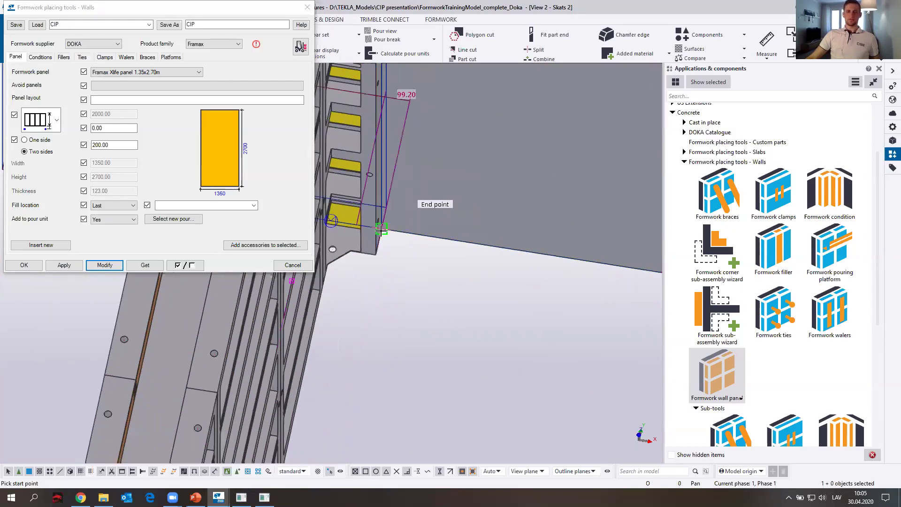
scroll(491, 311, "down", 3)
middle_click_drag(491, 312, 266, 322)
scroll(542, 332, "up", 4)
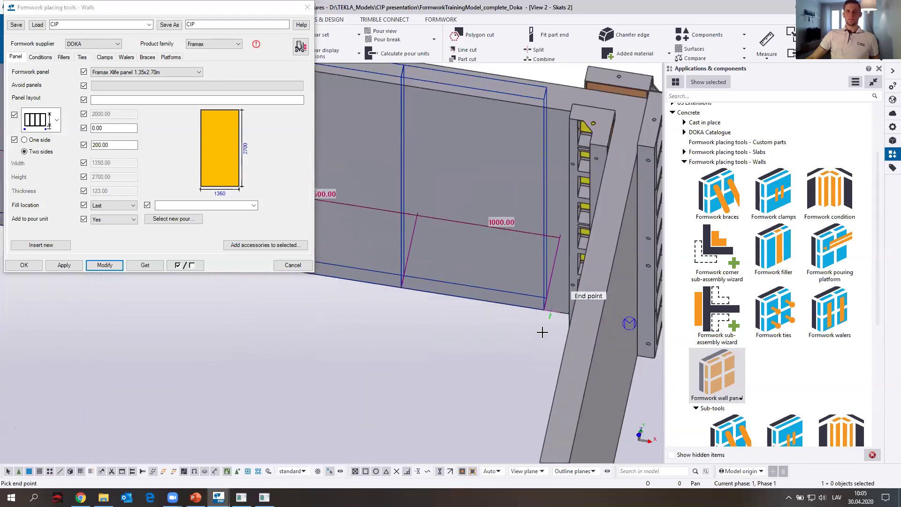
middle_click_drag(548, 312, 606, 307)
scroll(583, 333, "down", 6)
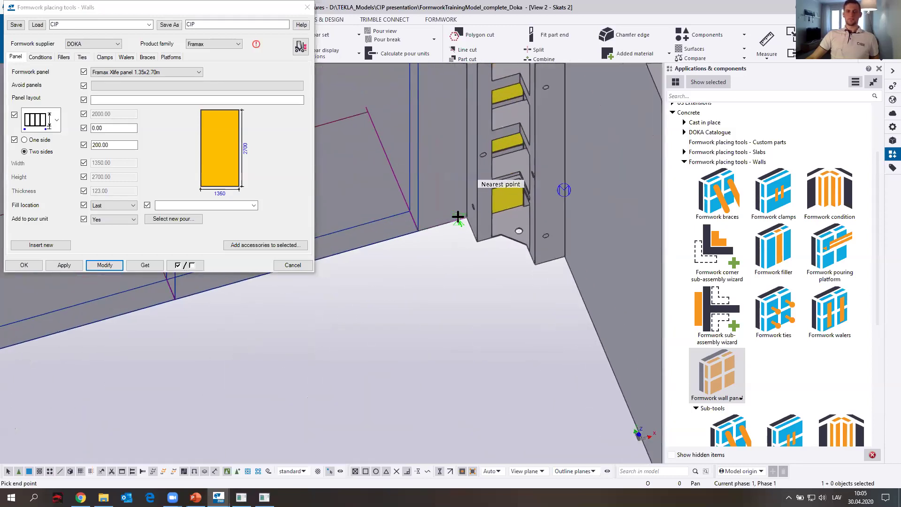
left_click(464, 253)
scroll(484, 244, "down", 5)
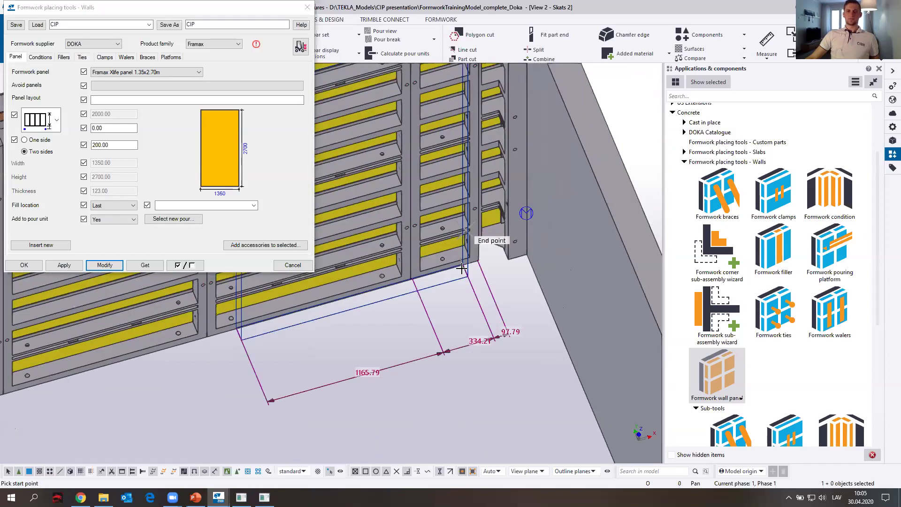
- Place two-sided wall panels along the opposite side wall, from its corner condition to the wall's free end
scroll(508, 265, "up", 5)
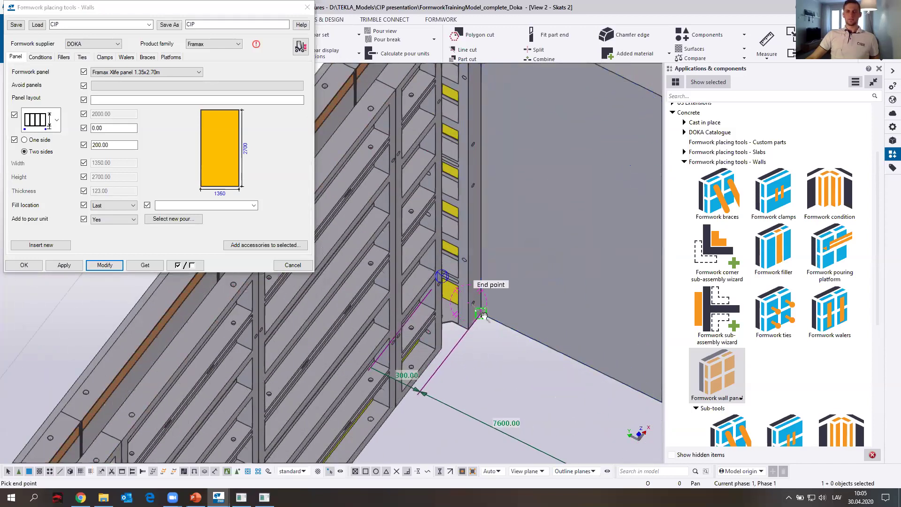
scroll(483, 314, "down", 5)
scroll(580, 371, "up", 4)
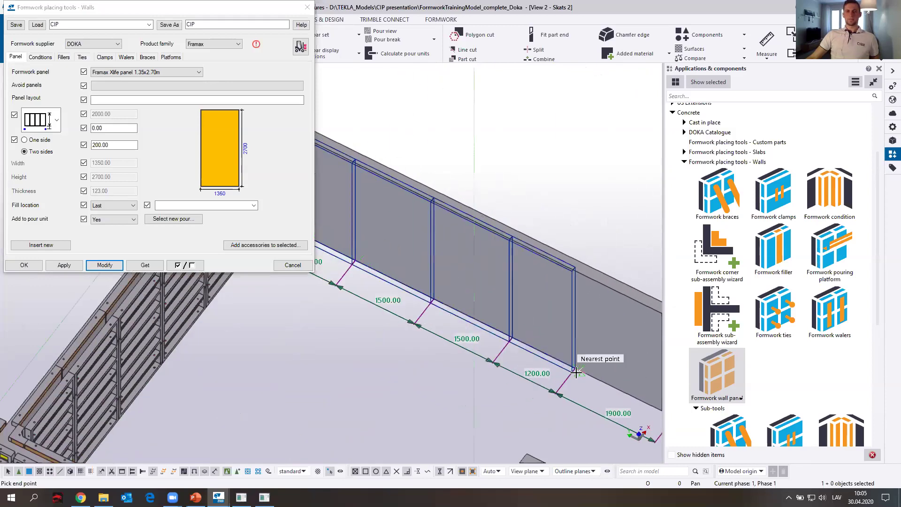
scroll(576, 372, "down", 4)
scroll(477, 324, "up", 5)
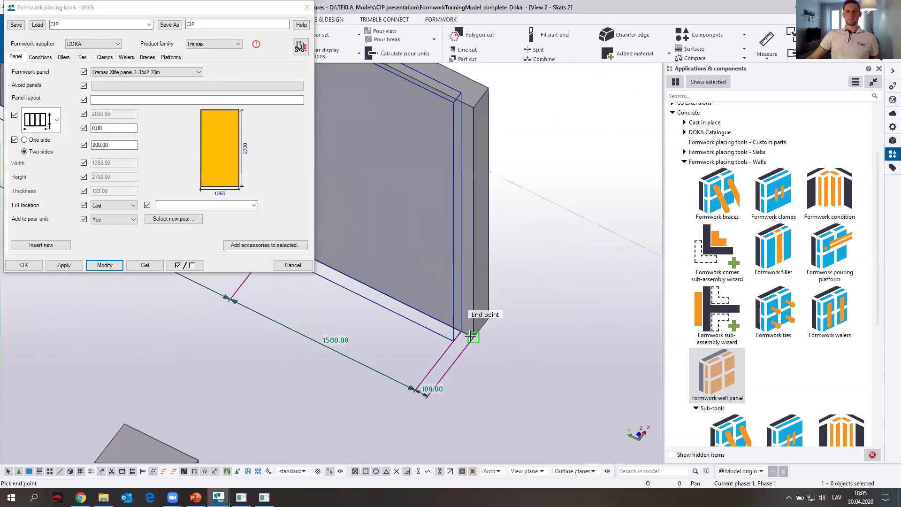
left_click(470, 336)
scroll(563, 385, "up", 5)
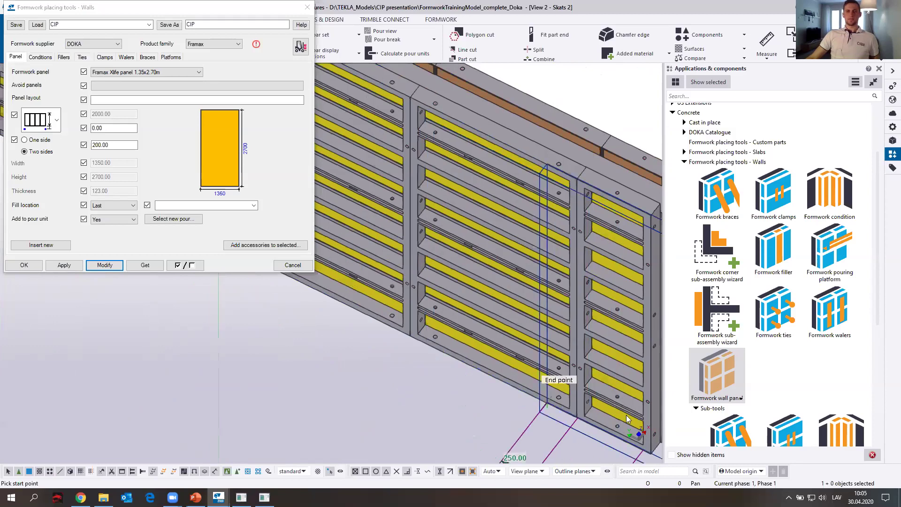
- In plan view, try to shift the connecting wall's panel points 200 mm in Y with a linear move
scroll(628, 419, "down", 3)
scroll(402, 287, "up", 5)
middle_click_drag(401, 287, 432, 270, "ctrl")
left_click(185, 333)
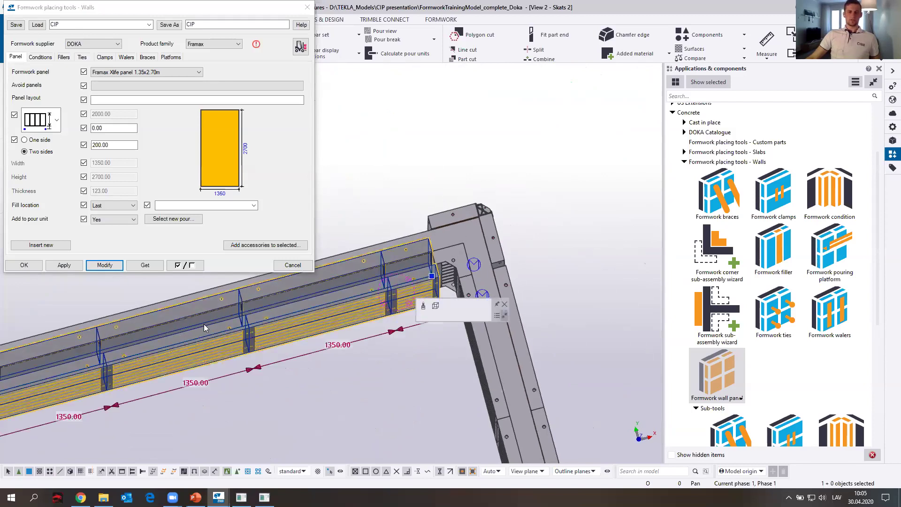
key("ctrl+p")
left_click_drag(519, 383, 518, 379)
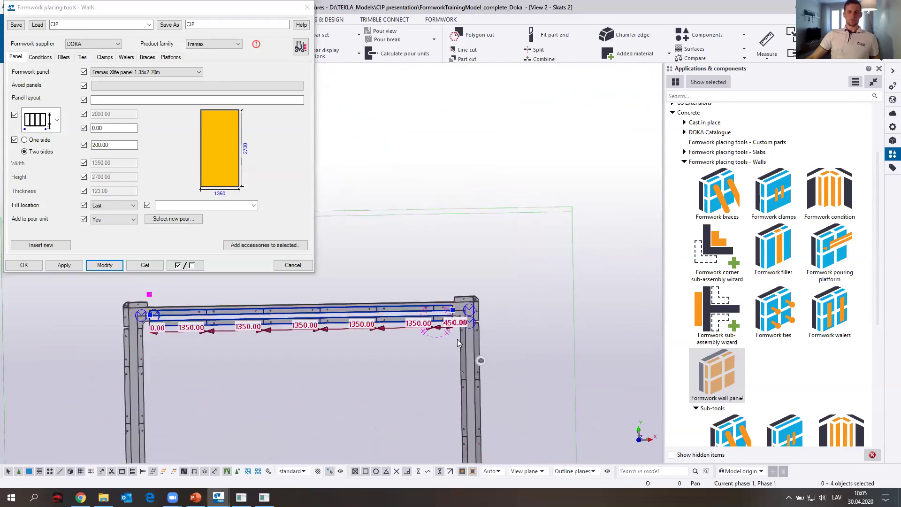
key("ctrl+m")
scroll(460, 315, "up", 5)
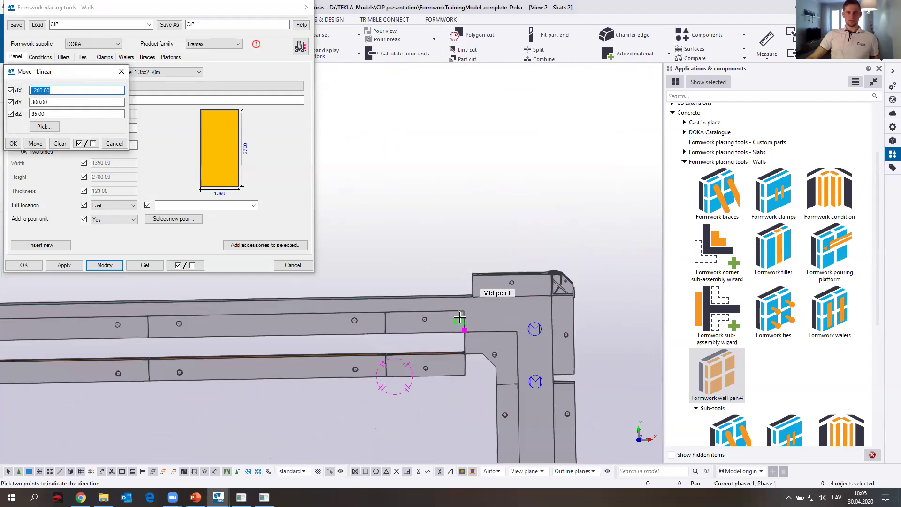
left_click(464, 330)
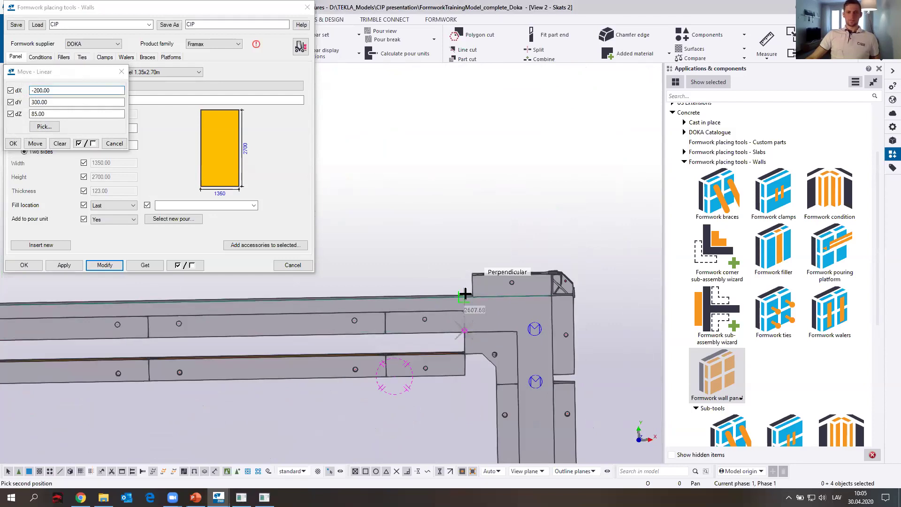
left_click(466, 294)
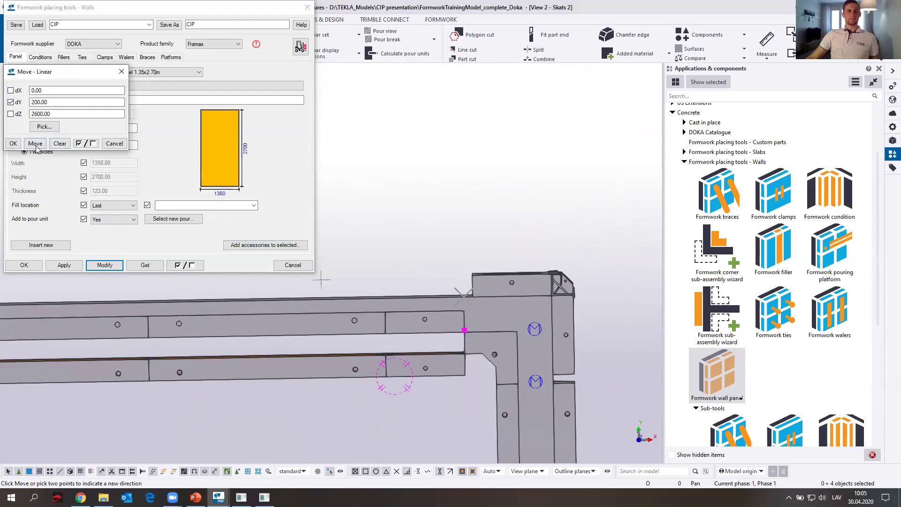
- Delete the misplaced panels from the connecting wall
middle_click_drag(450, 320, 739, 233)
left_click(472, 363)
key("Delete")
- Place two-sided wall panels along the connecting wall again, this time picking along its outer face
scroll(520, 352, "down", 3)
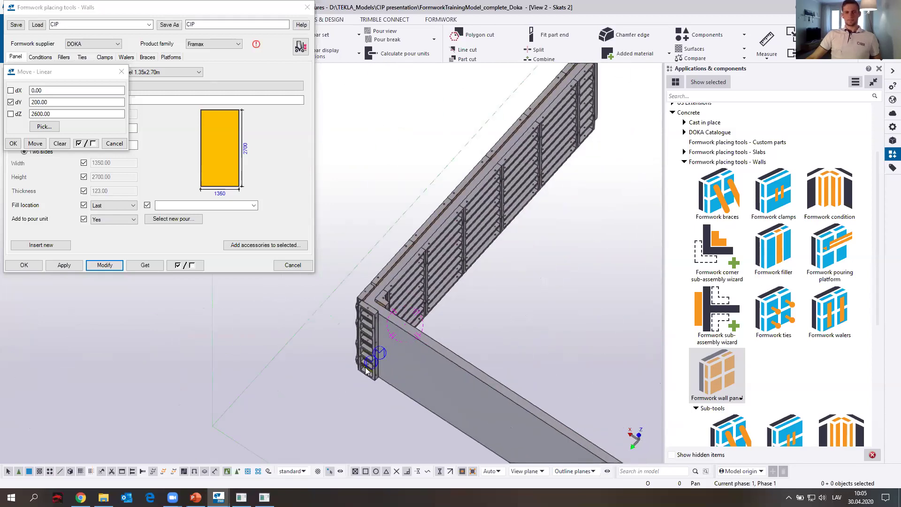
scroll(380, 378, "up", 3)
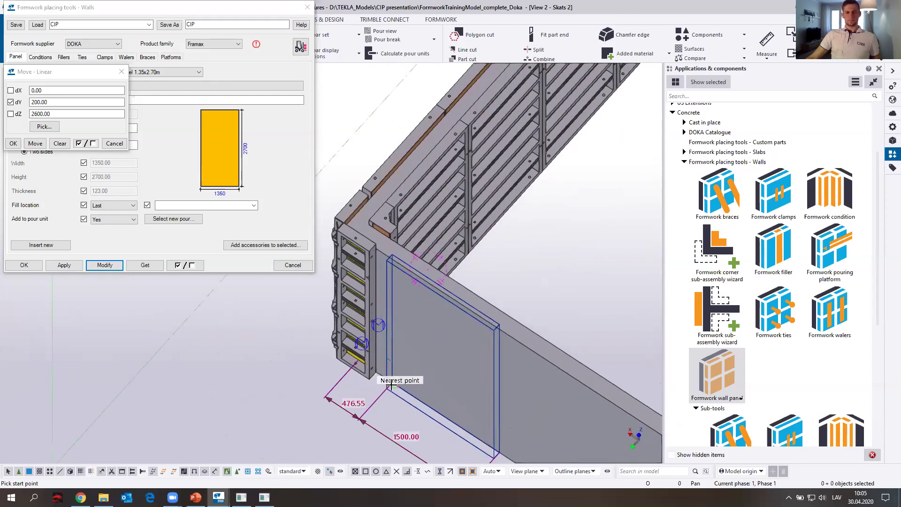
left_click(401, 388)
scroll(413, 392, "down", 3)
middle_click_drag(514, 423, 413, 345)
middle_click_drag(459, 371, 459, 322, "ctrl")
scroll(517, 340, "up", 1)
left_click(531, 344)
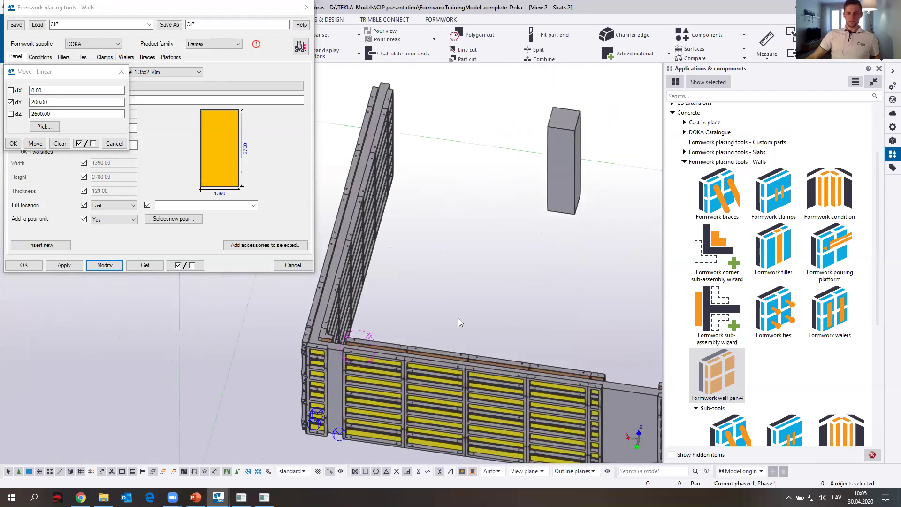
- In plan view, extend the connecting wall's panels to the far corner by moving their end point to the corner condition's edge
key("ctrl+p")
middle_click_drag(456, 272, 526, 369)
scroll(347, 223, "up", 2)
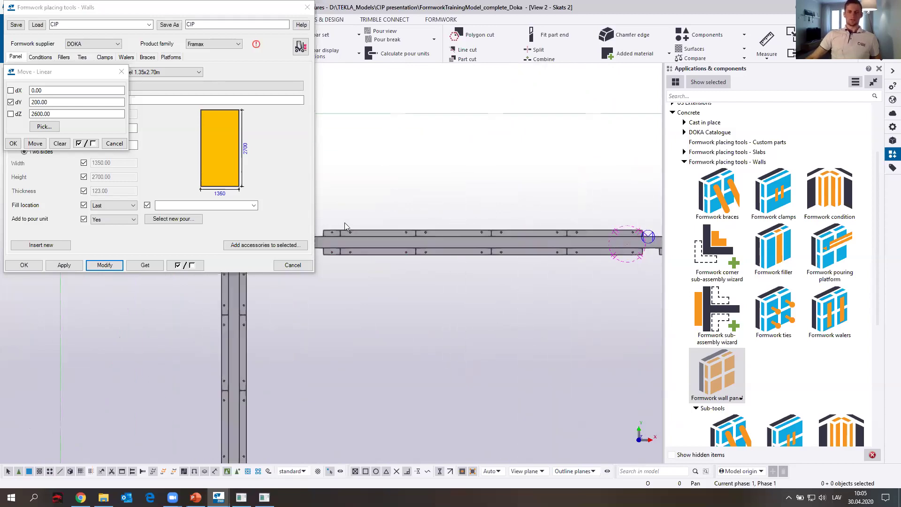
left_click(355, 232)
scroll(562, 350, "up", 4)
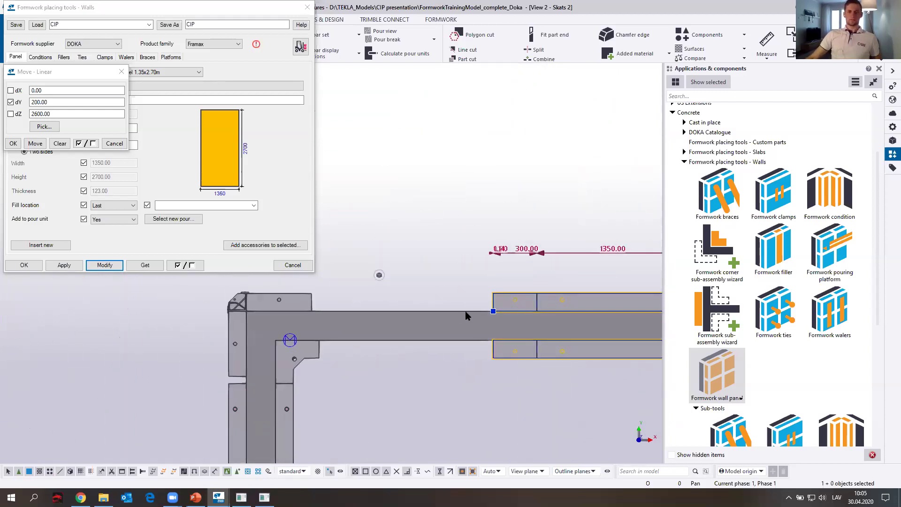
scroll(487, 316, "up", 2)
left_click_drag(493, 311, 315, 324)
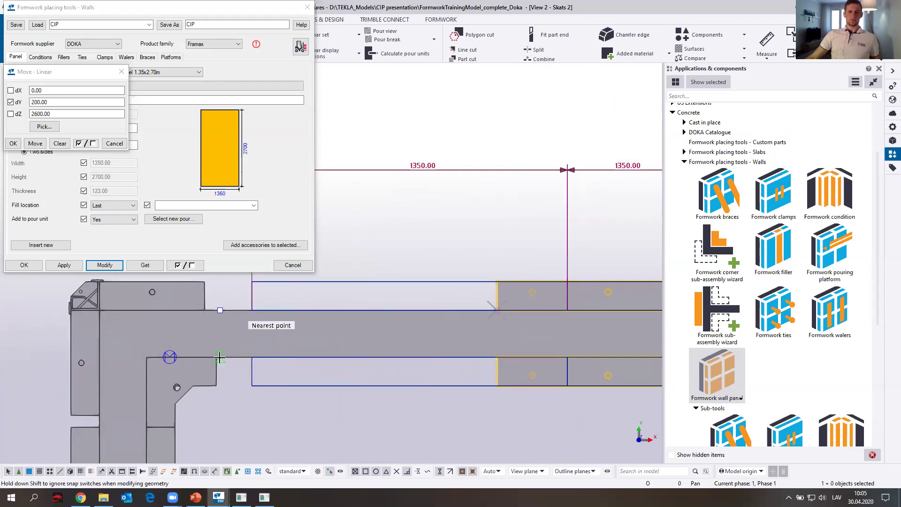
left_click_drag(217, 358, 216, 357)
scroll(216, 362, "up", 2)
middle_click_drag(286, 326, 314, 412)
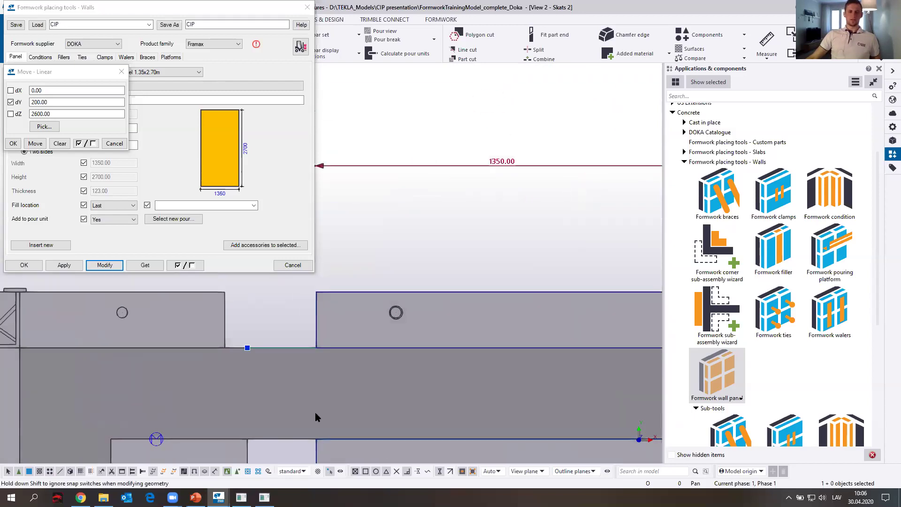
- Move the opposite end point of the connecting wall's panels to the edge of the other corner condition
scroll(314, 346, "down", 3)
scroll(314, 346, "down", 2)
scroll(446, 356, "up", 6)
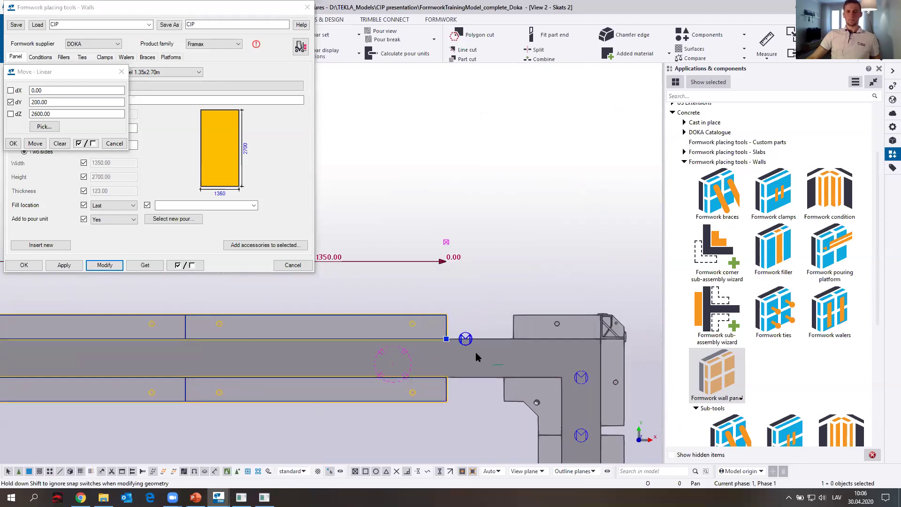
scroll(421, 331, "down", 2)
left_click_drag(421, 331, 523, 400)
- Examine in plan and 3D how the connecting wall's panels meet the corner conditions and the side wall panels
scroll(523, 400, "up", 3)
scroll(526, 381, "down", 8)
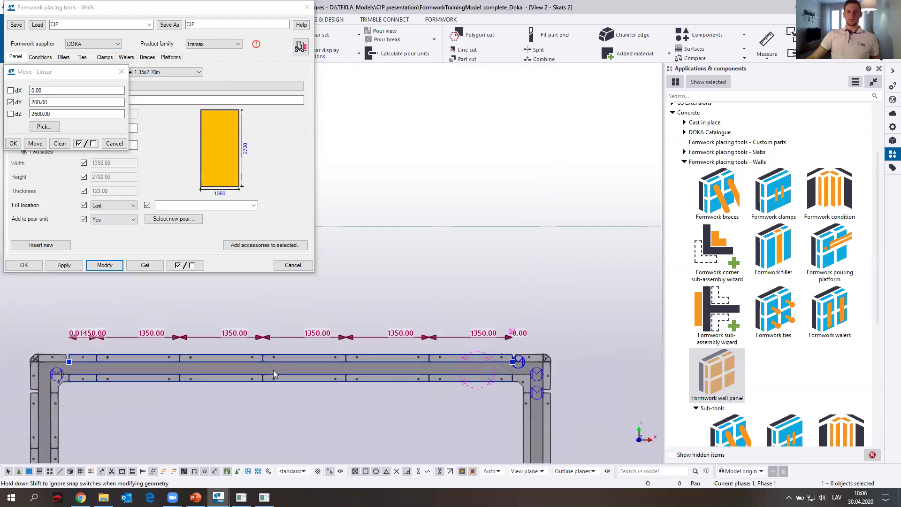
scroll(274, 374, "up", 10)
scroll(272, 326, "down", 6)
middle_click_drag(464, 309, 454, 208, "ctrl")
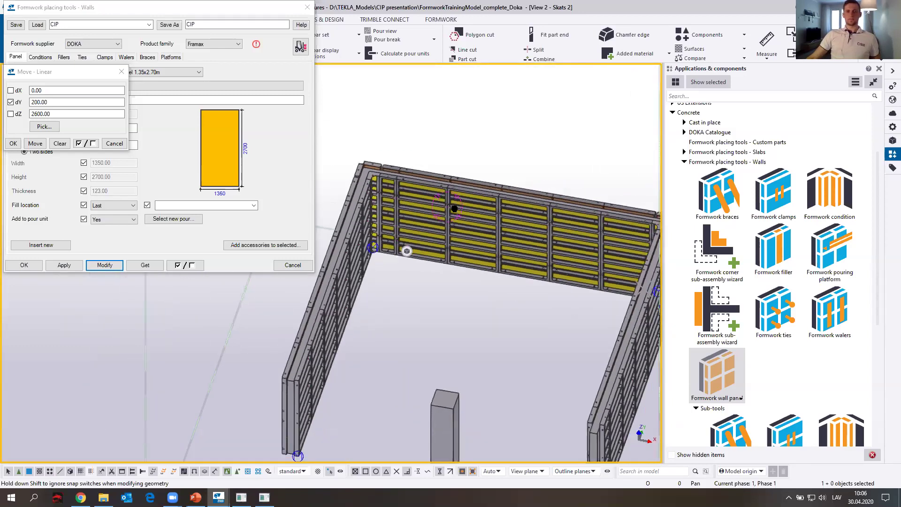
scroll(348, 318, "up", 5)
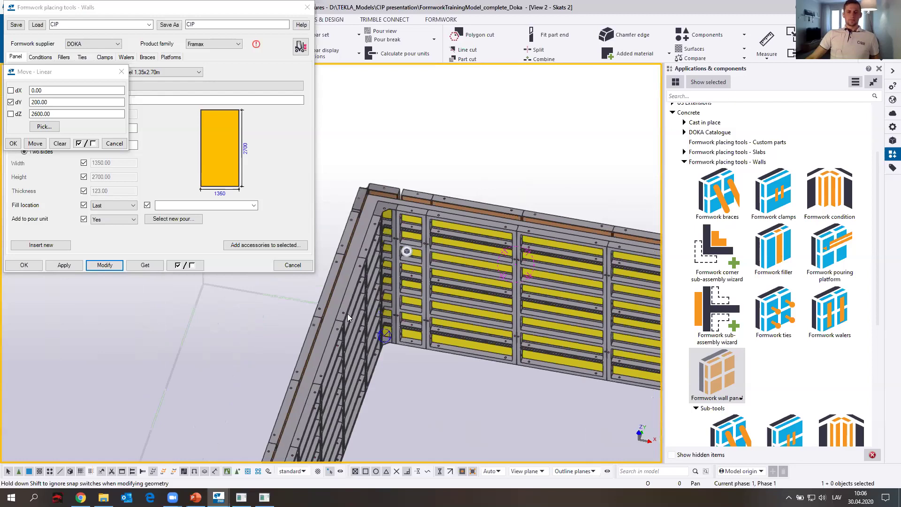
scroll(383, 291, "up", 2)
scroll(407, 363, "down", 4)
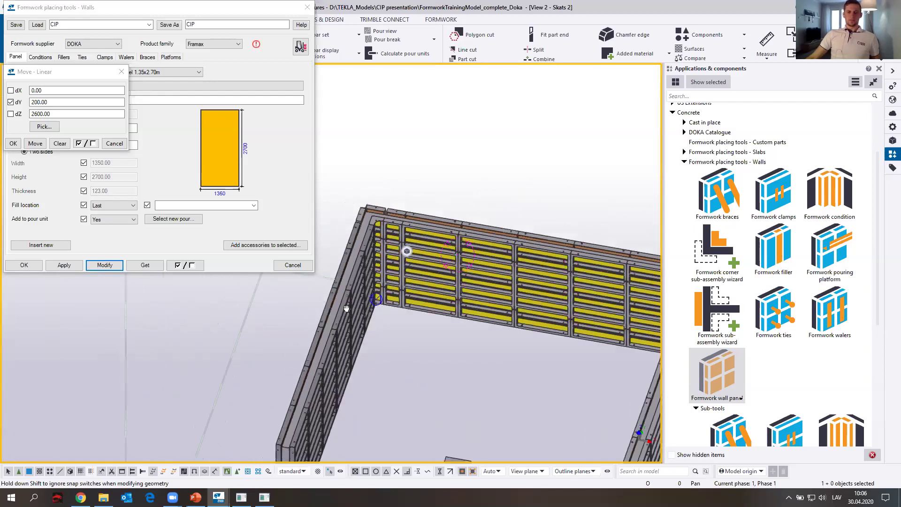
- Place formwork conditions at the free ends of the two side walls
mouse_move(353, 306)
middle_mouse_down("ctrl")
mouse_move(378, 259)
mouse_move(380, 292)
middle_mouse_up("ctrl")
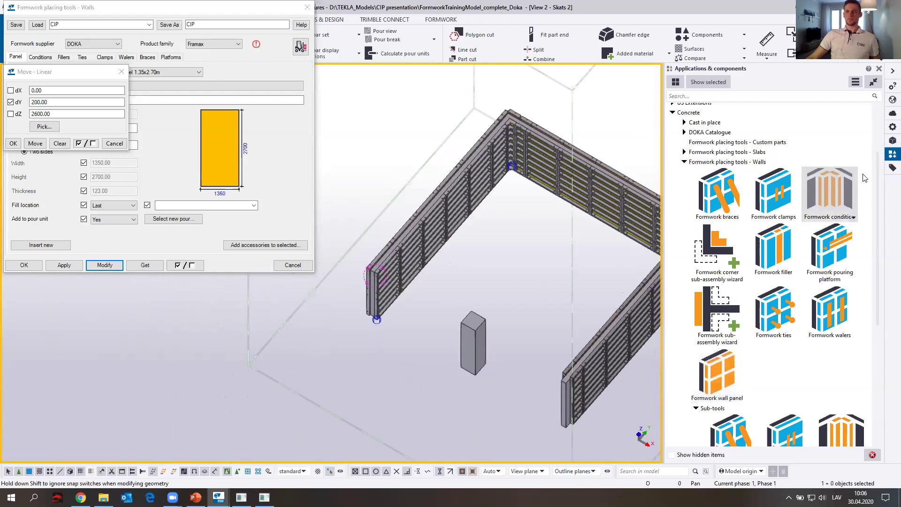
scroll(372, 281, "up", 5)
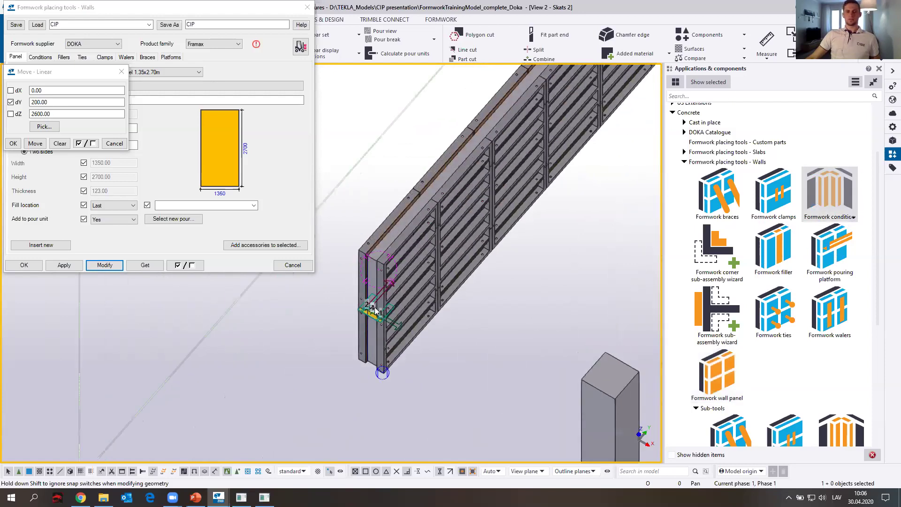
scroll(372, 314, "down", 5)
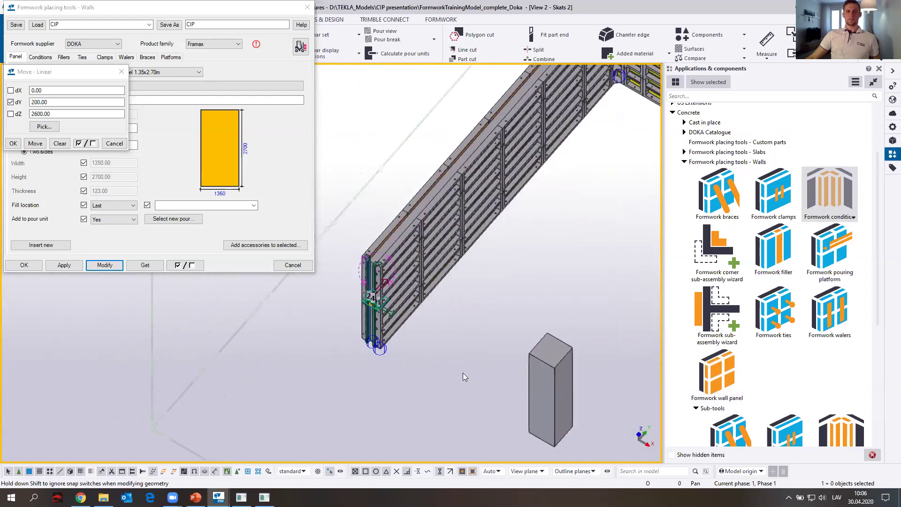
scroll(453, 319, "down", 2)
middle_click_drag(446, 409, 384, 364)
scroll(421, 320, "up", 1)
- Extend the second side wall's panels past the wall's free end so they cover the bulkhead condition
scroll(453, 315, "up", 4)
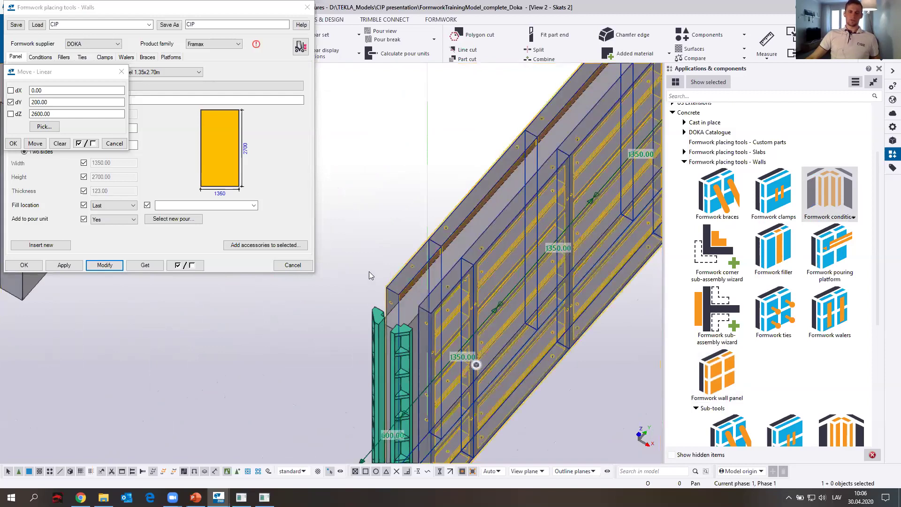
scroll(367, 270, "up", 6)
left_click(343, 266)
left_click(344, 296)
scroll(350, 296, "down", 4)
scroll(350, 296, "up", 2)
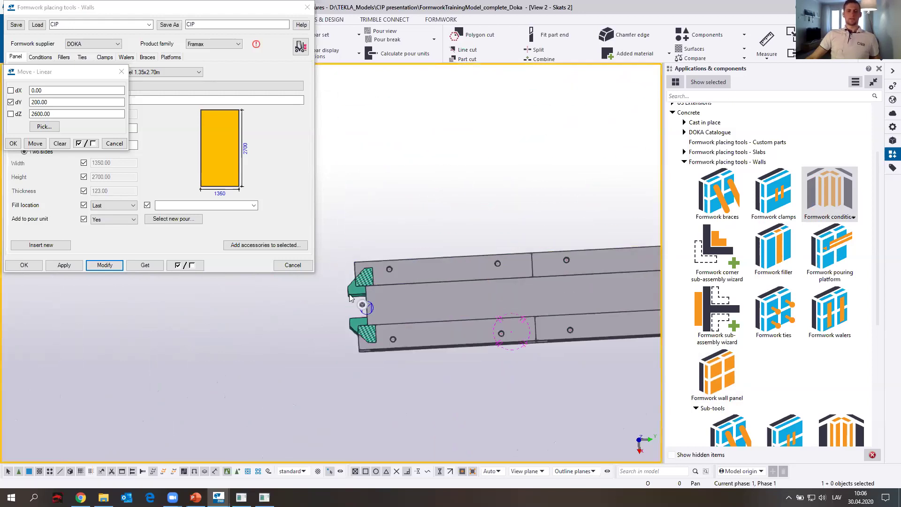
- Load the cip settings for the side wall's end condition and make it a DOKA Framax bulkhead of type h=2.70m_Univ. Waling_0.90m
double_click(350, 296)
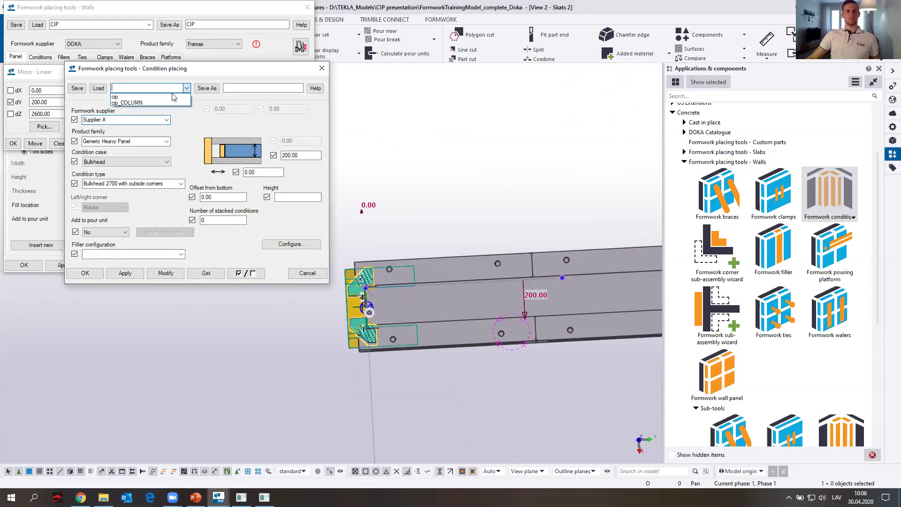
left_click(180, 184)
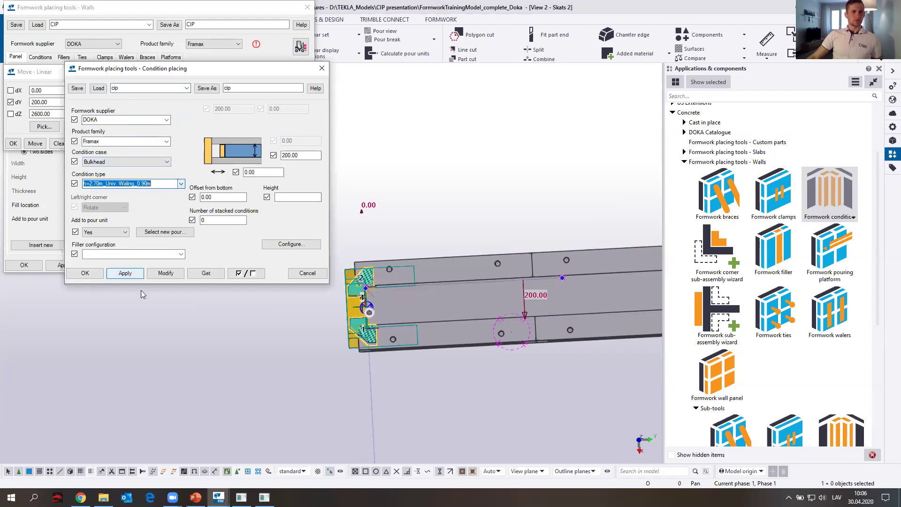
middle_click_drag(394, 305, 438, 220, "ctrl")
scroll(437, 220, "up", 5)
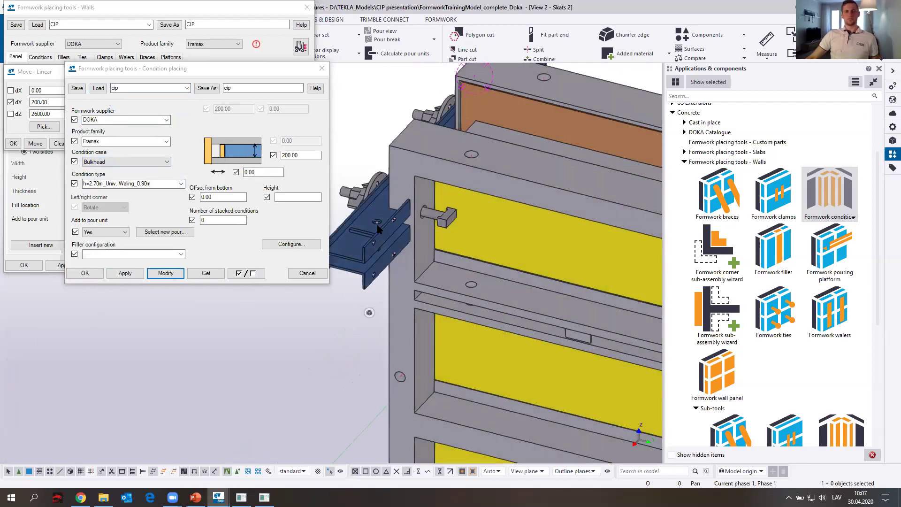
middle_click_drag(449, 142, 463, 121, "ctrl")
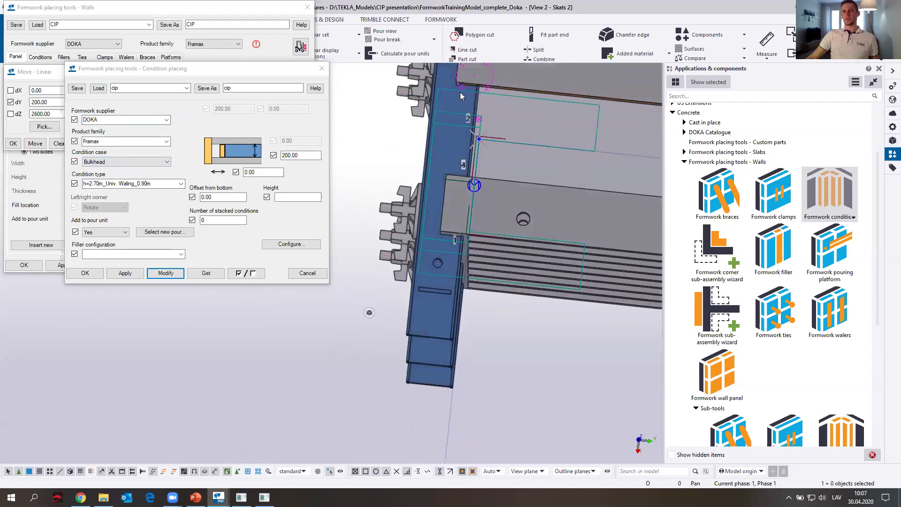
middle_click_drag(473, 220, 250, 210, "ctrl")
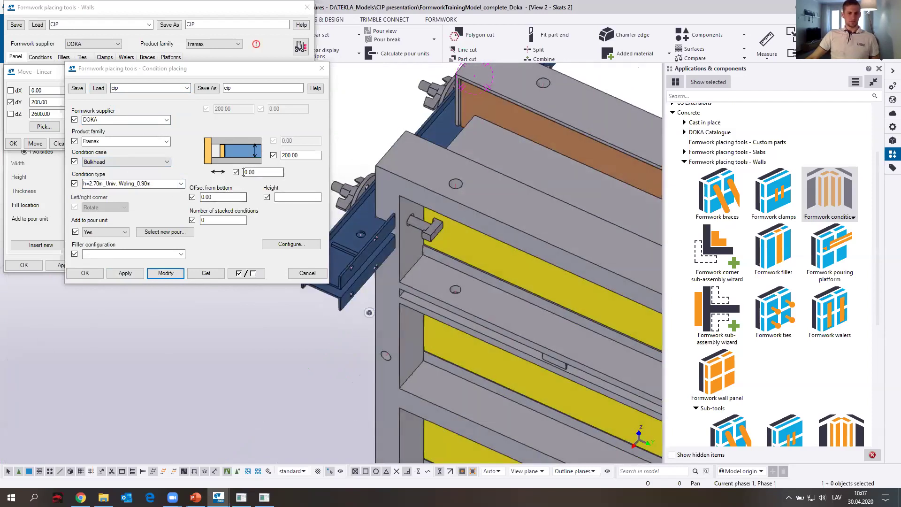
- Set the bulkhead's offset along the wall to 50 mm and apply the same bulkhead settings to the other side wall's free end
double_click(244, 172)
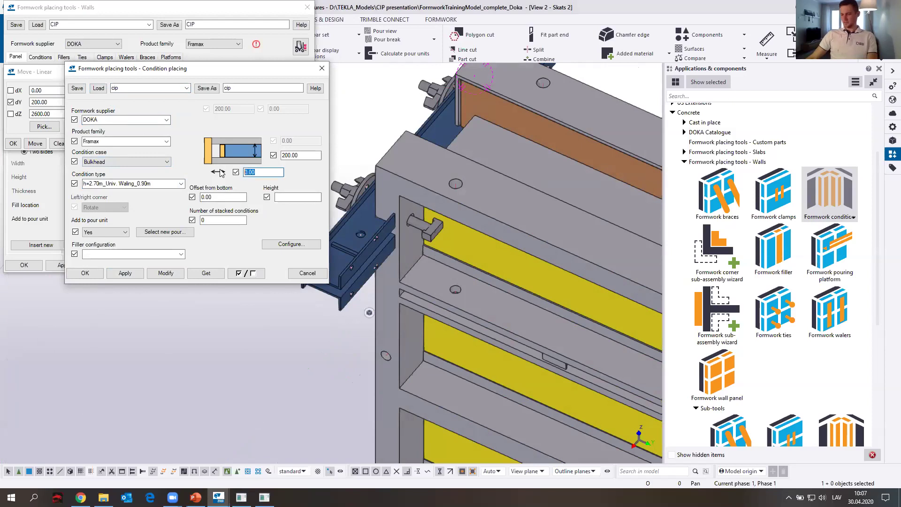
left_click(165, 273)
middle_click_drag(414, 233, 505, 396, "ctrl")
scroll(471, 308, "down", 5)
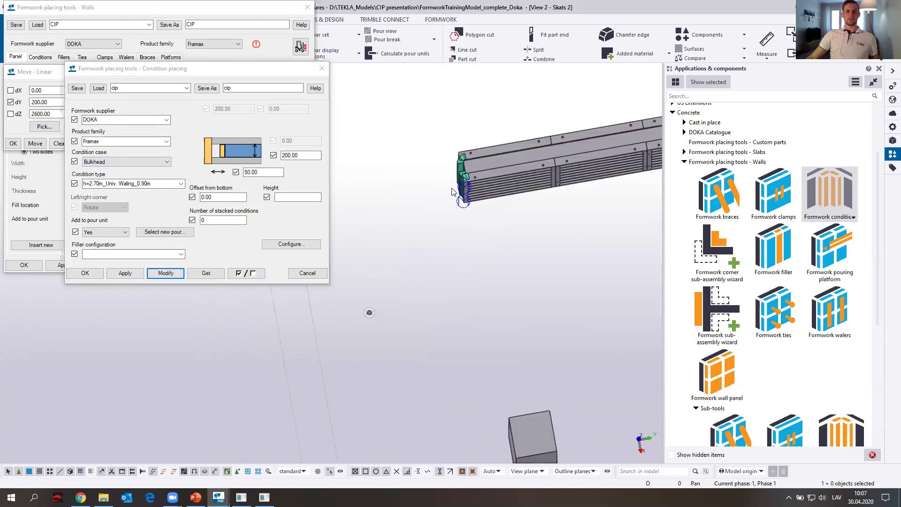
scroll(451, 192, "up", 6)
left_click(161, 277)
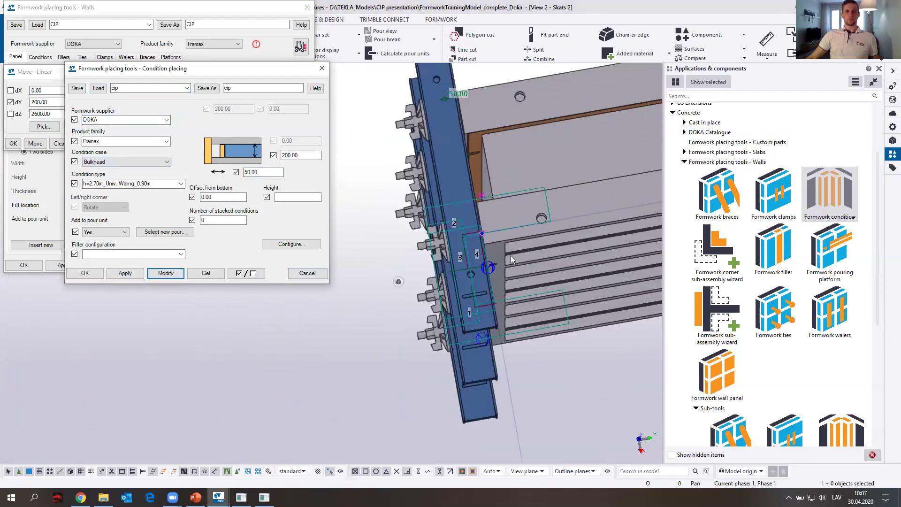
- Examine in 3D how the bulkhead's walers and closing boards fit against the wall panels, and close the condition settings
middle_click_drag(479, 251, 521, 277, "ctrl")
scroll(526, 196, "up", 3)
scroll(479, 249, "down", 3)
scroll(485, 270, "down", 2)
scroll(485, 269, "up", 3)
scroll(472, 261, "up", 5)
scroll(482, 259, "down", 5)
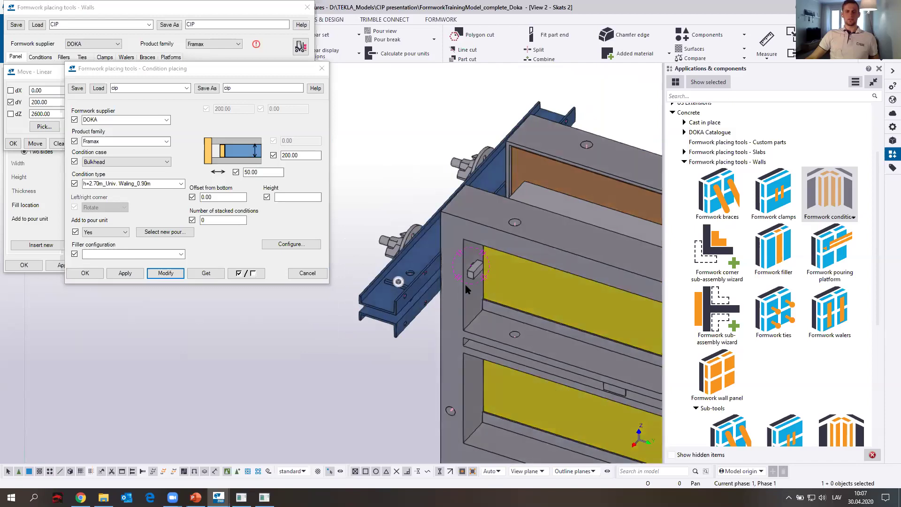
scroll(513, 280, "down", 5)
scroll(439, 334, "up", 4)
scroll(482, 352, "up", 4)
middle_click_drag(482, 353, 530, 333, "ctrl")
scroll(345, 235, "down", 2)
left_click(321, 69)
scroll(387, 289, "down", 5)
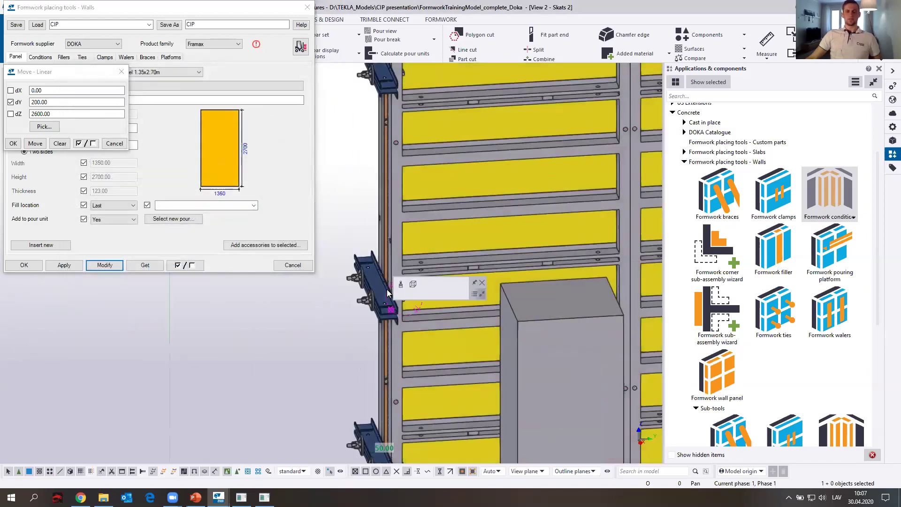
middle_click_drag(394, 195, 378, 283, "ctrl")
middle_click_drag(551, 145, 453, 246)
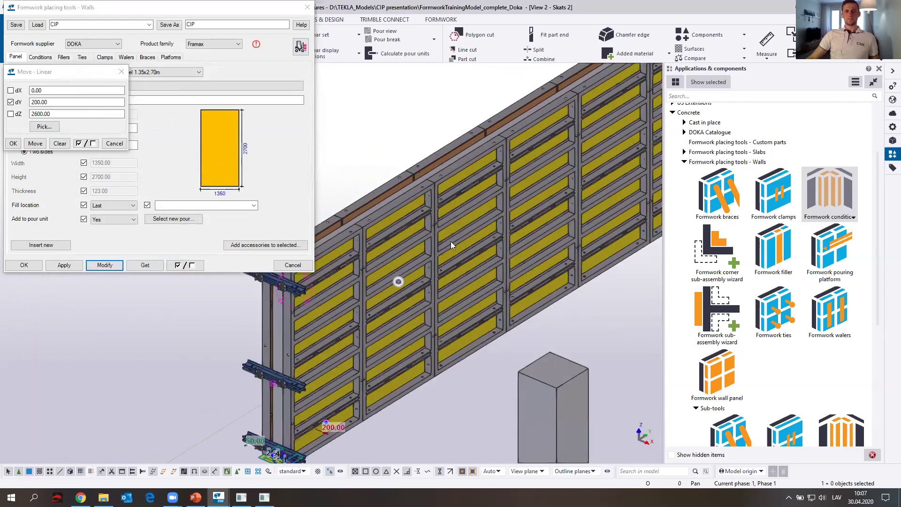
- Insert a Timber (max size 75*121) filler between the two outer panels of the side wall next to the corner
scroll(369, 299, "down", 4)
middle_click_drag(523, 276, 473, 343)
scroll(369, 254, "up", 3)
middle_click_drag(400, 322, 277, 348)
scroll(328, 302, "up", 3)
middle_click_drag(328, 303, 382, 273, "ctrl")
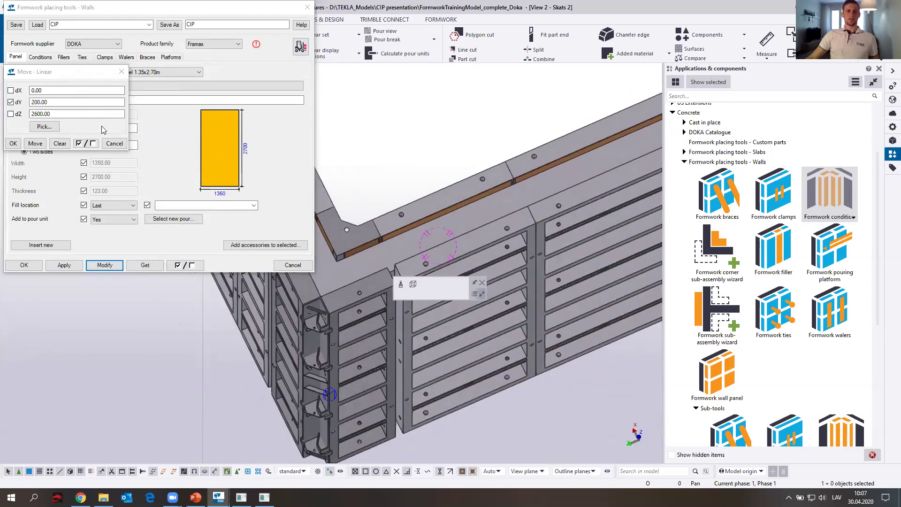
left_click(121, 71)
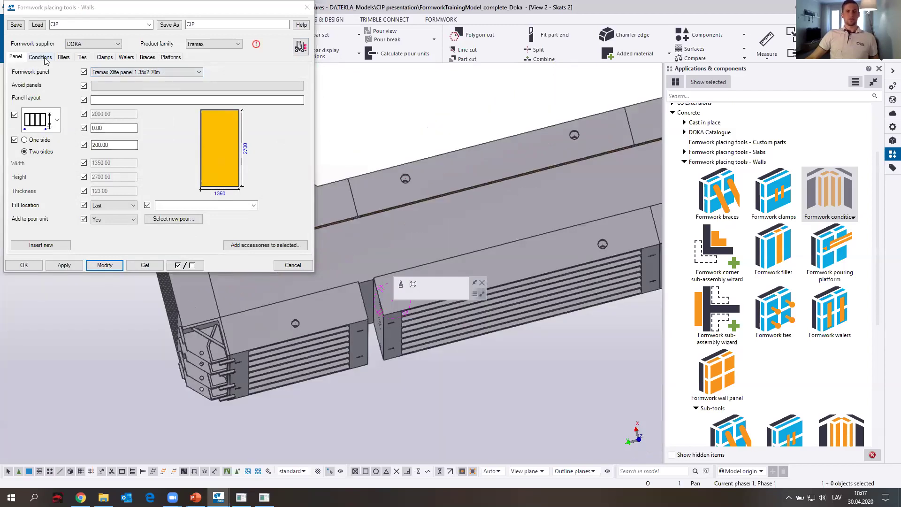
left_click(64, 58)
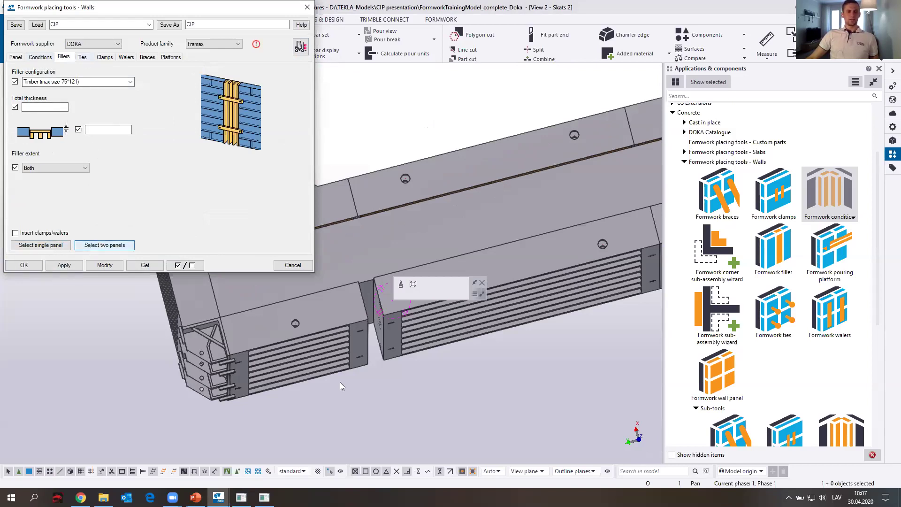
left_click(239, 472)
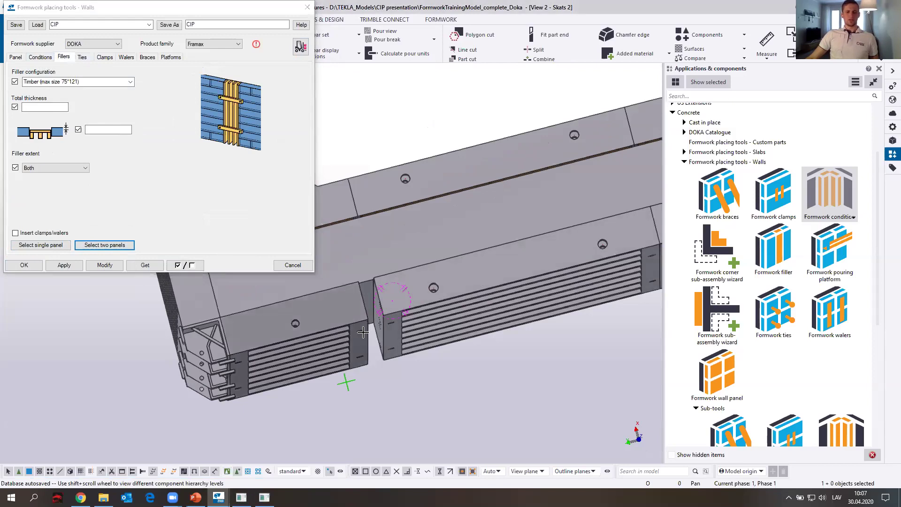
left_click(405, 314)
scroll(422, 308, "up", 5)
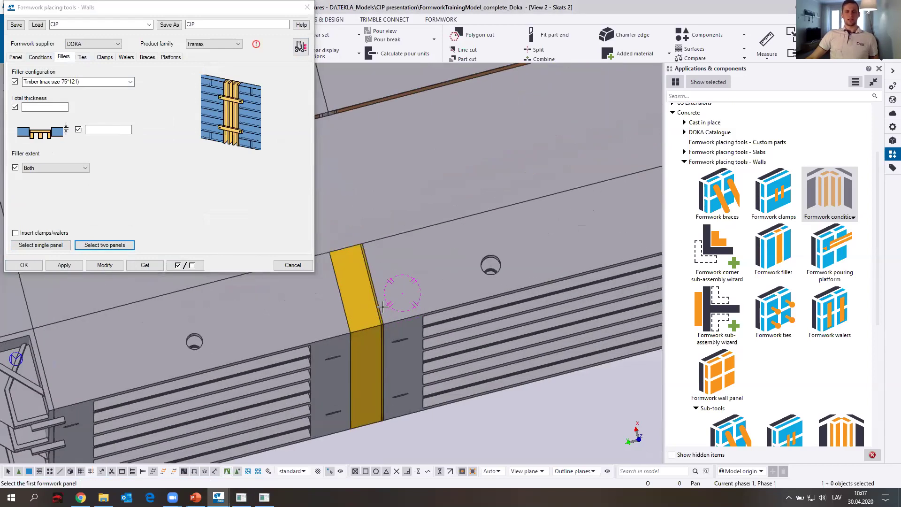
- Fill the outer panel gaps of the connecting wall near its corners with the same timber filler
scroll(412, 318, "down", 6)
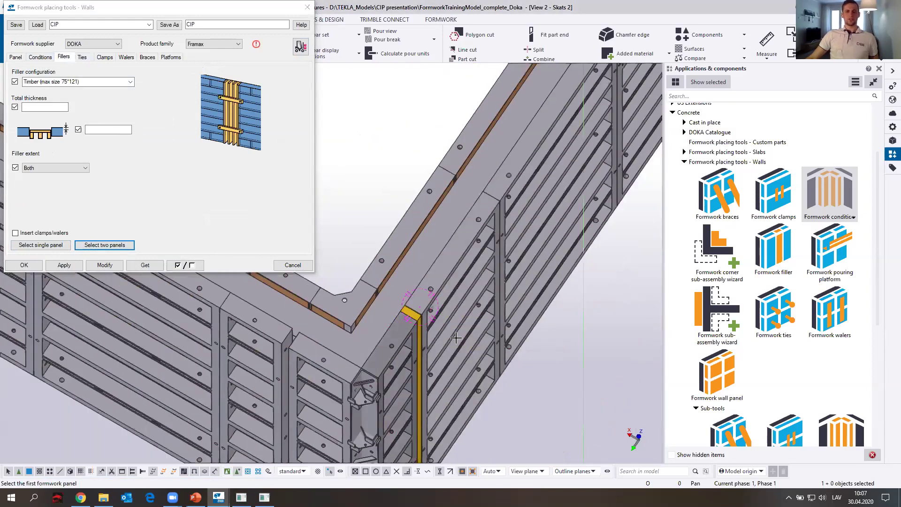
middle_click_drag(408, 320, 335, 397, "ctrl")
scroll(335, 397, "up", 2)
scroll(340, 397, "down", 5)
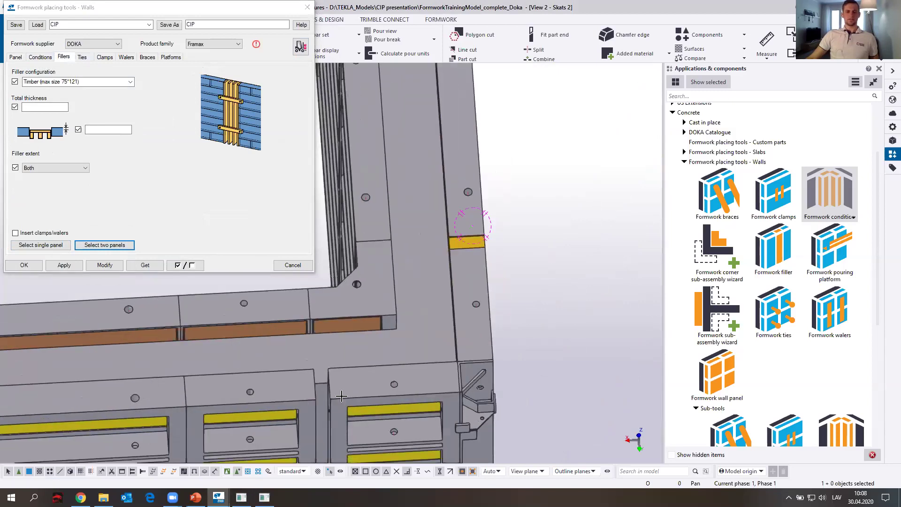
middle_click_drag(64, 403, 238, 357)
scroll(239, 357, "up", 5)
left_click(248, 360)
left_click(286, 350)
scroll(381, 289, "down", 5)
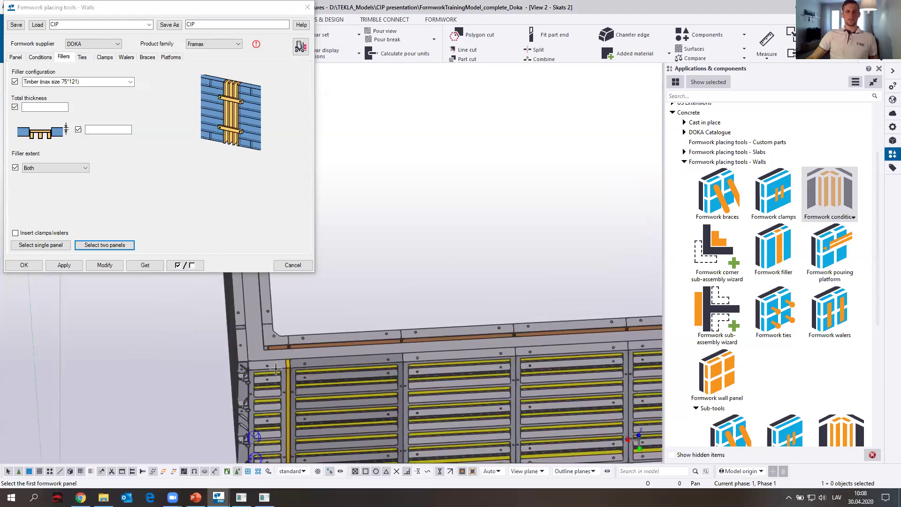
- Add a timber filler between the outer panels of the other side wall beside its corner
scroll(380, 289, "down", 3)
scroll(470, 361, "up", 8)
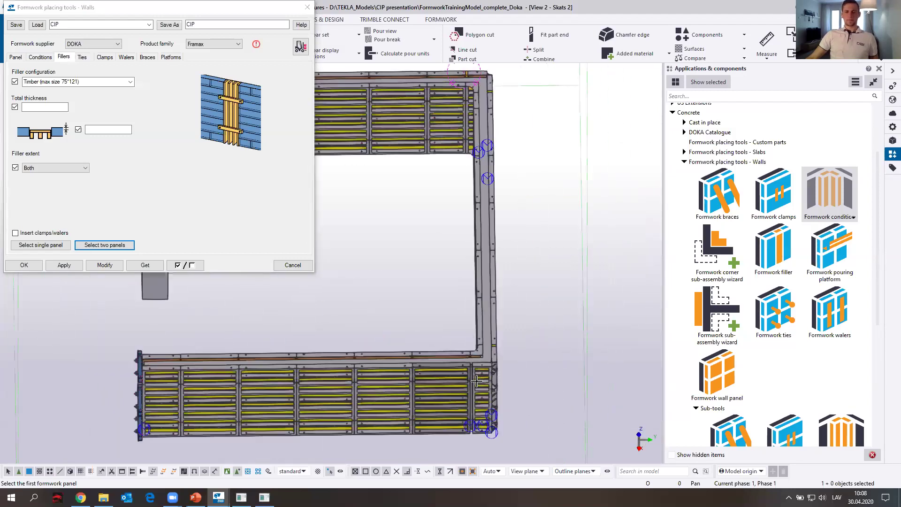
left_click(512, 360)
left_click(489, 377)
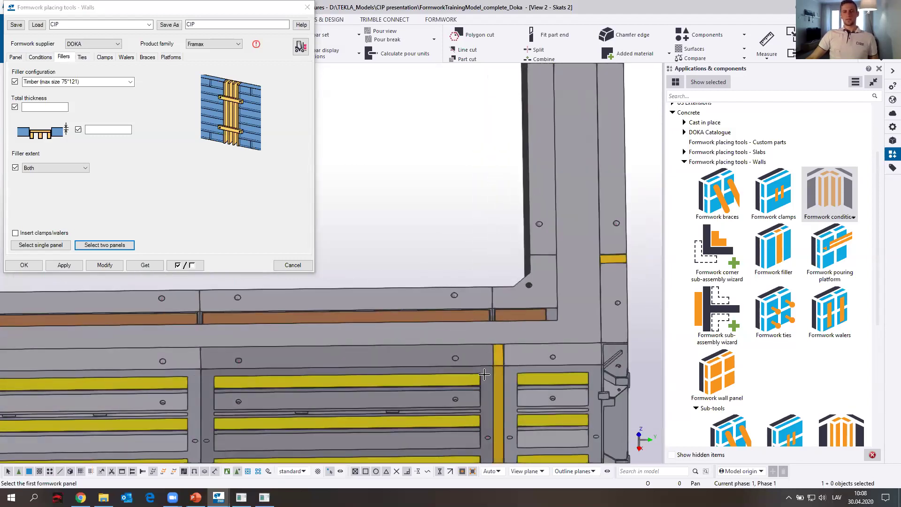
- Examine the corner fillers and the side wall's panels from inside the enclosure, along to the bulkhead end
scroll(453, 327, "down", 3)
middle_click_drag(434, 327, 530, 328, "ctrl")
middle_click_drag(351, 345, 509, 325)
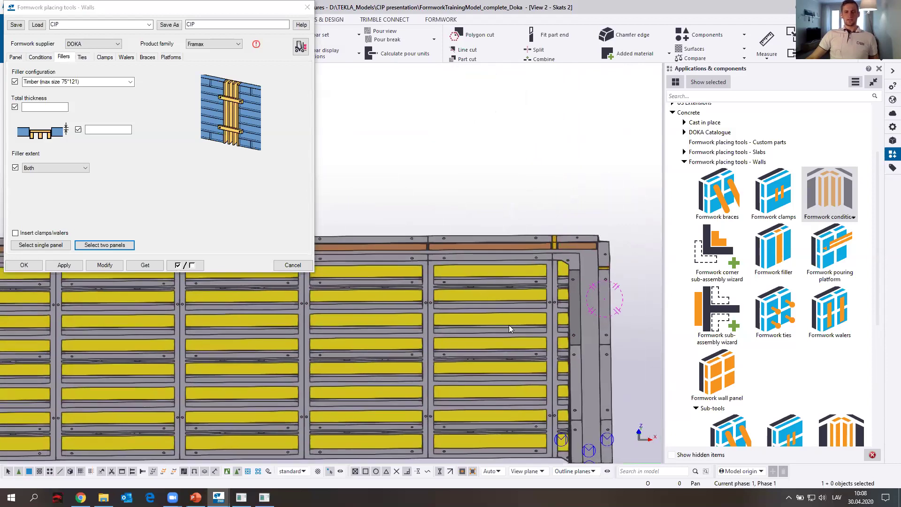
scroll(417, 316, "down", 2)
middle_click_drag(417, 316, 509, 284)
middle_click_drag(334, 299, 489, 276)
middle_click_drag(397, 269, 402, 277)
mouse_move(370, 241)
middle_mouse_down("ctrl")
mouse_move(288, 256)
mouse_move(458, 181)
mouse_move(511, 254)
mouse_move(493, 270)
middle_mouse_up("ctrl")
middle_click_drag(355, 374, 591, 261, "ctrl")
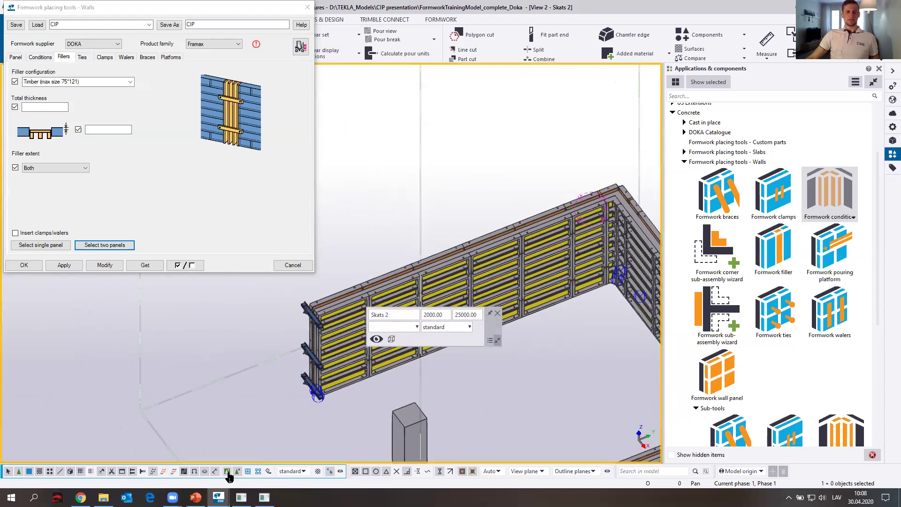
- Add ties of type Auto: Super Plate + Tie rod 20 in a preset array to the selected side wall panels
scroll(273, 381, "up", 5)
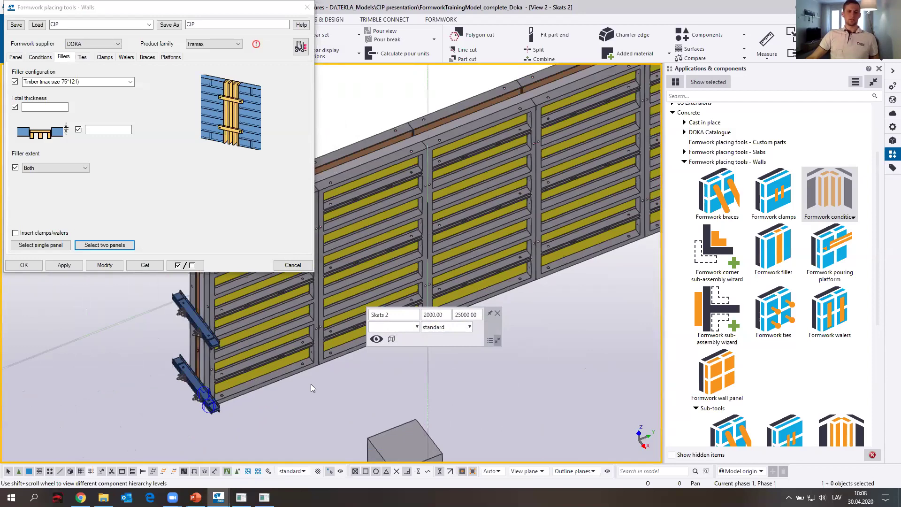
middle_click_drag(311, 366, 302, 416)
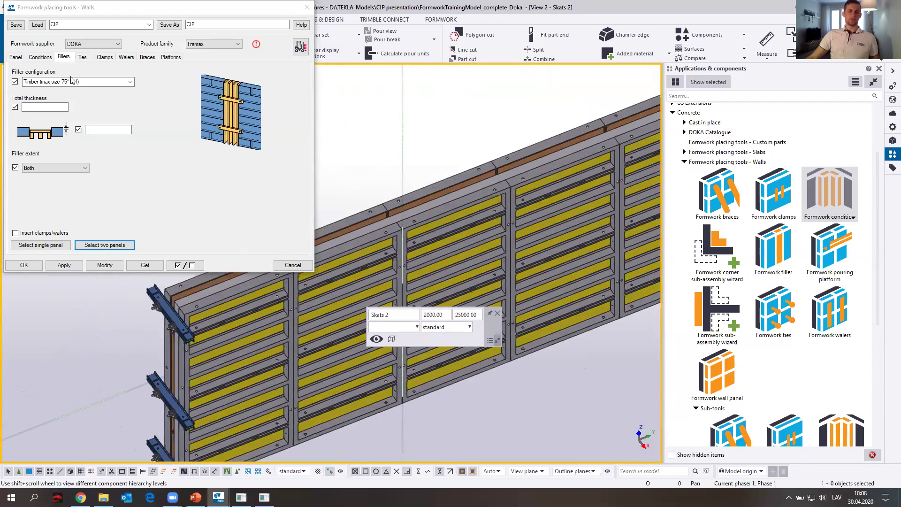
left_click(83, 59)
middle_click_drag(295, 331, 333, 260, "ctrl")
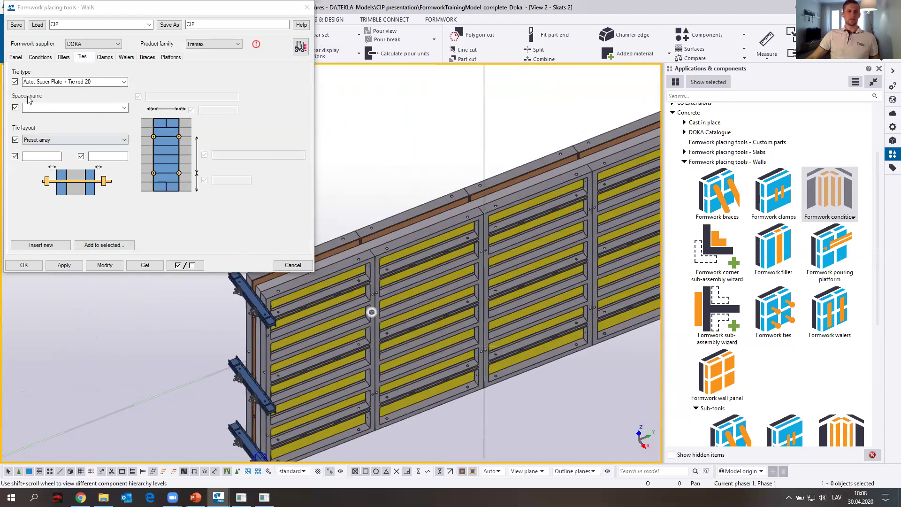
left_click(417, 268)
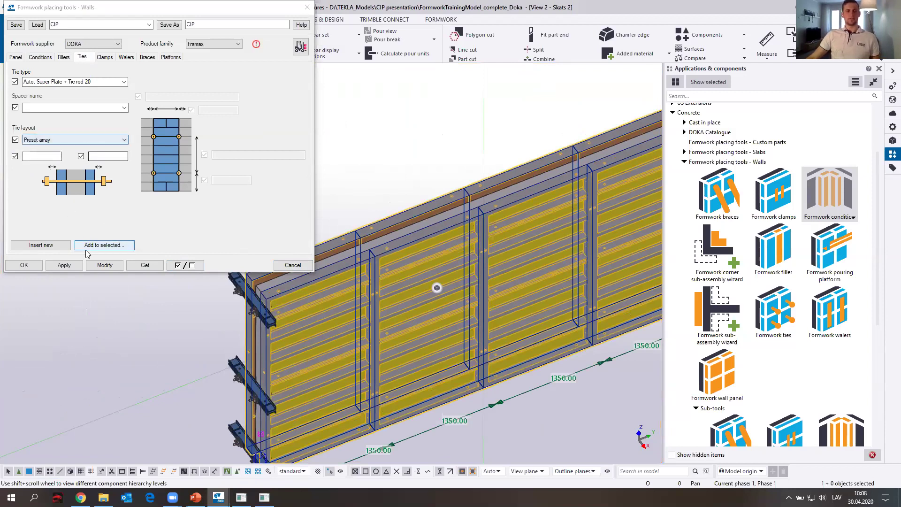
left_click(100, 245)
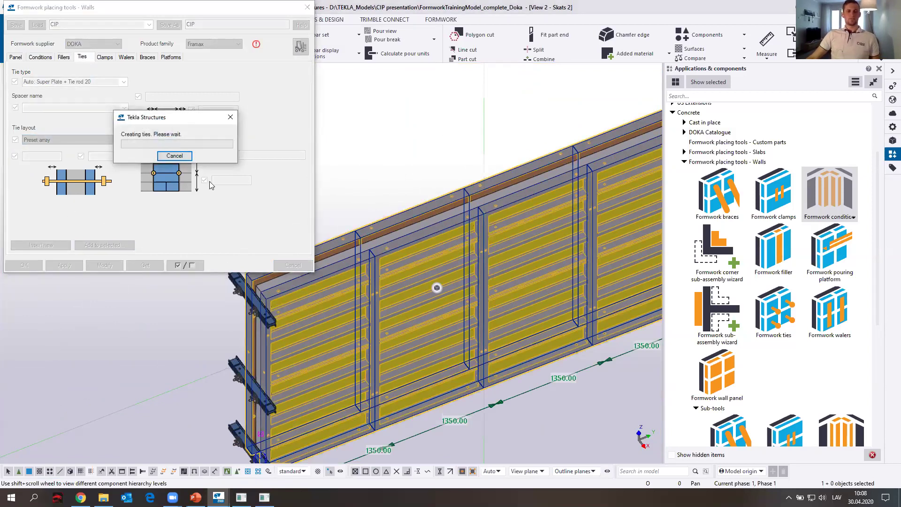
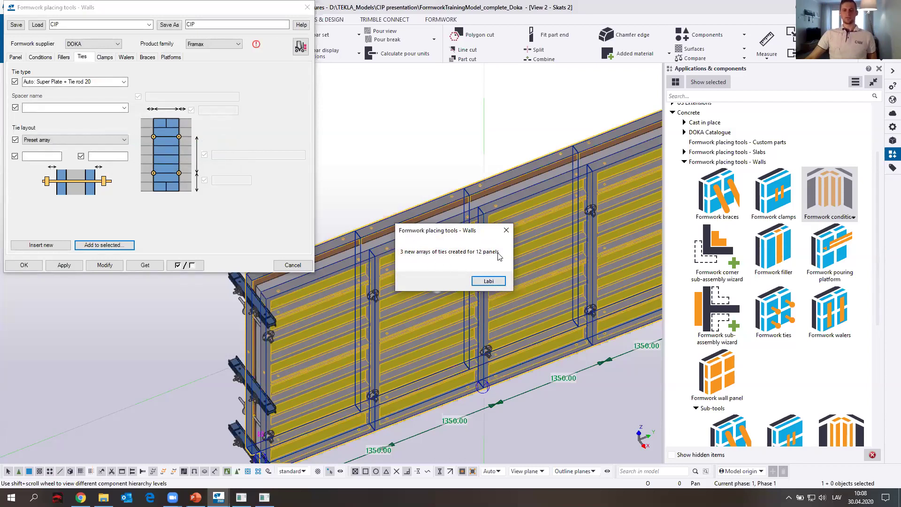
left_click(489, 281)
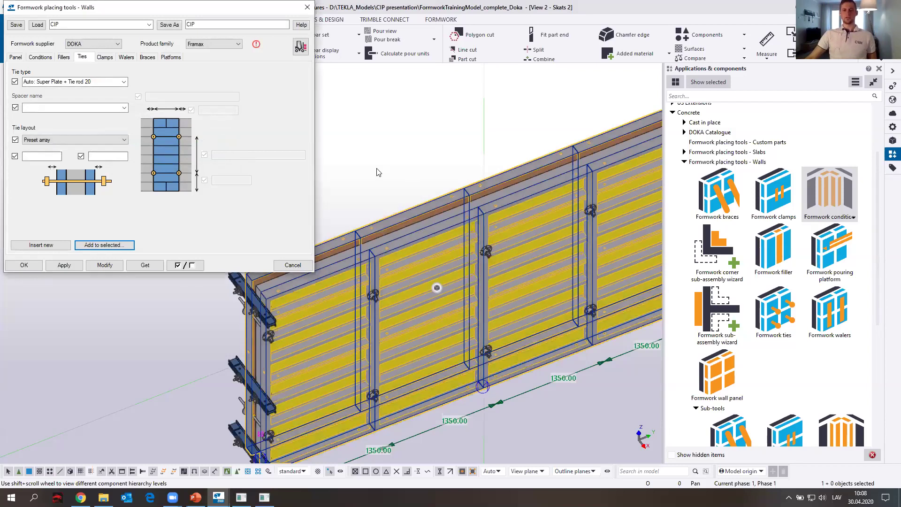
- Insert new ties with the same settings on the side wall's last full panel beside the inner corner
scroll(377, 309, "up", 6)
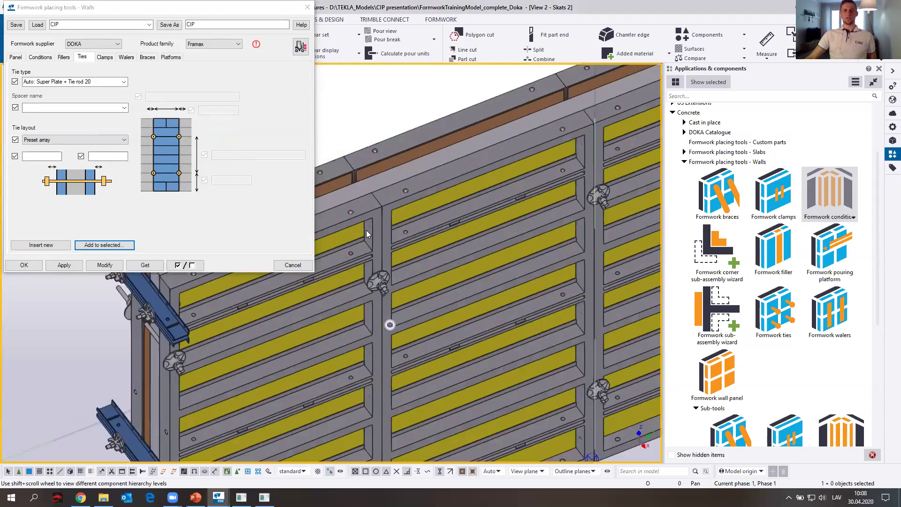
scroll(379, 281, "up", 6)
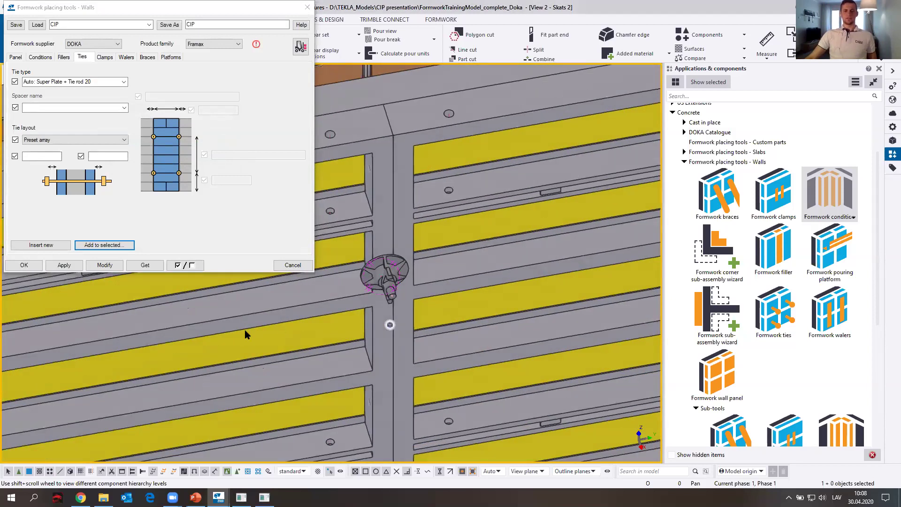
scroll(532, 282, "down", 10)
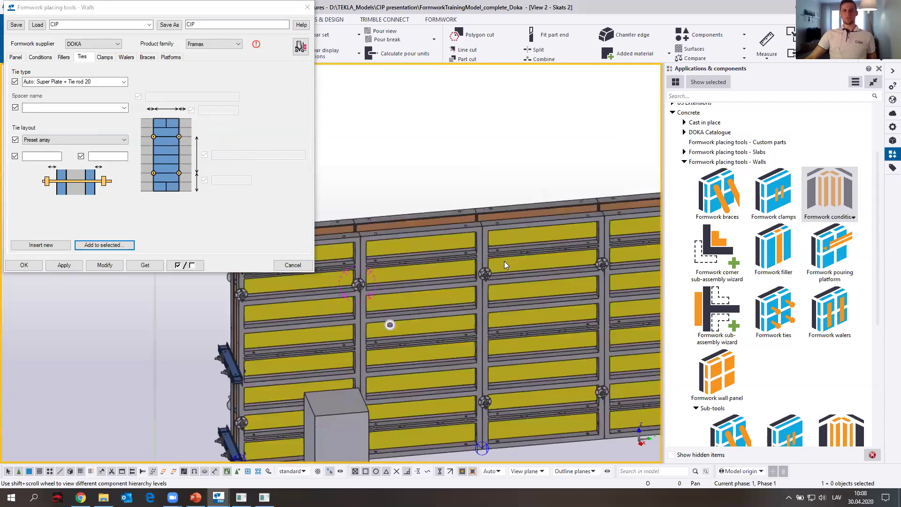
scroll(371, 225, "up", 3)
scroll(371, 229, "up", 5)
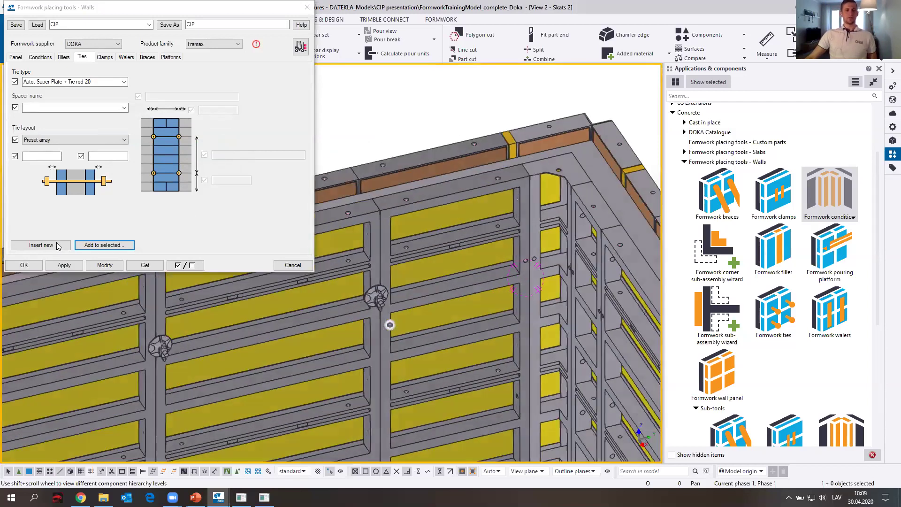
middle_click_drag(469, 281, 428, 257)
left_click(40, 244)
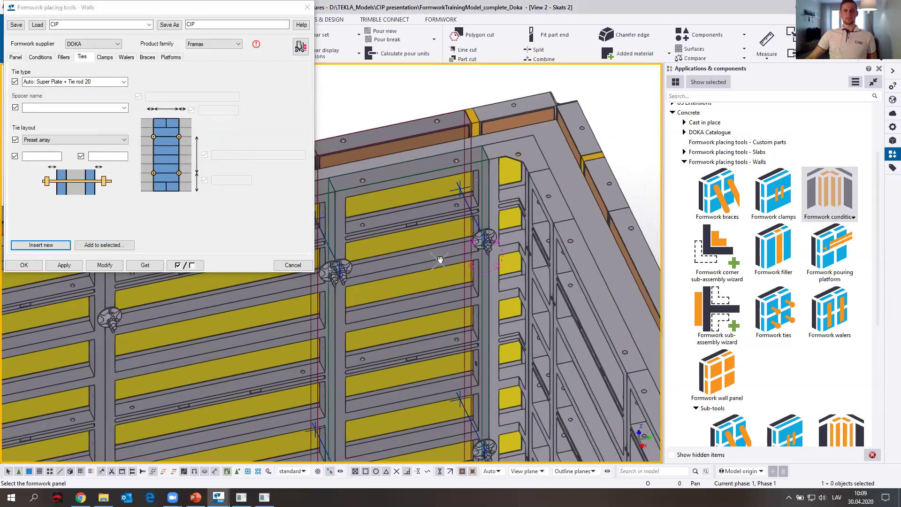
- Change the tie layout of the new ties on the side wall's last full panel to Right side
middle_click_drag(380, 277, 400, 268)
scroll(414, 243, "up", 3)
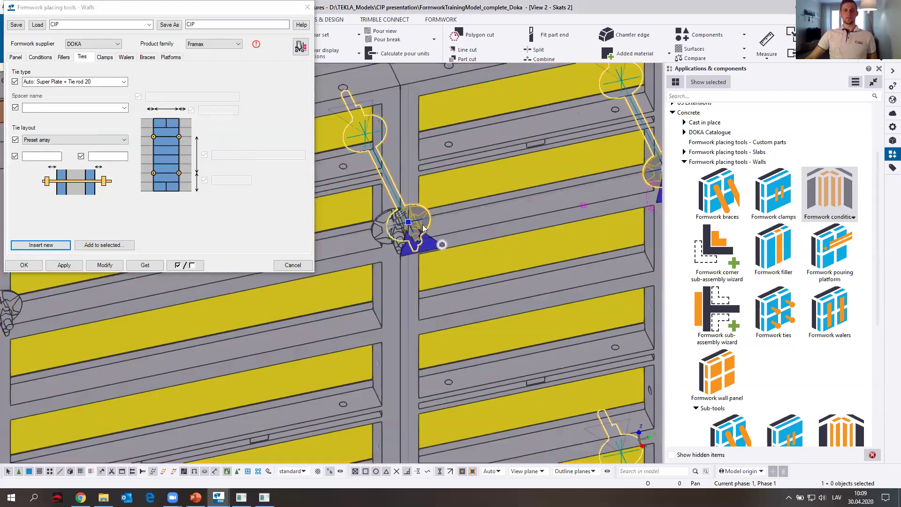
scroll(424, 220, "down", 1)
double_click(423, 220)
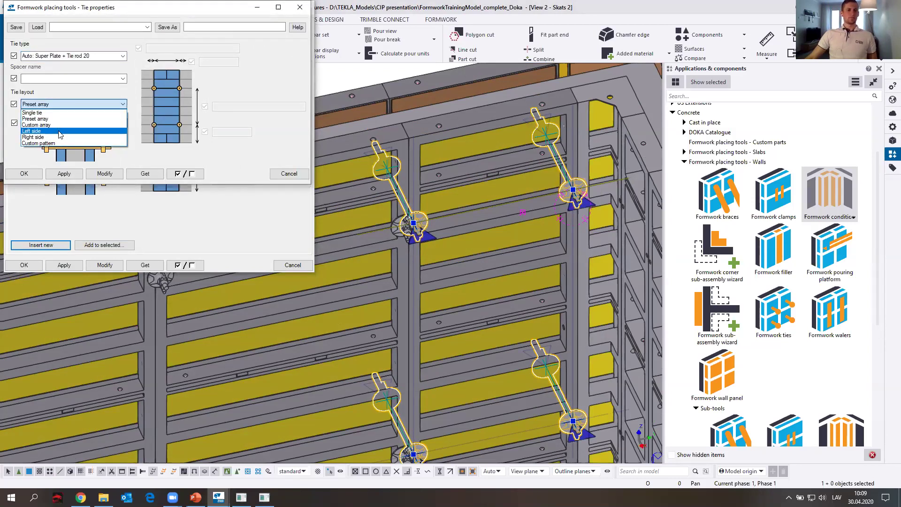
left_click(61, 138)
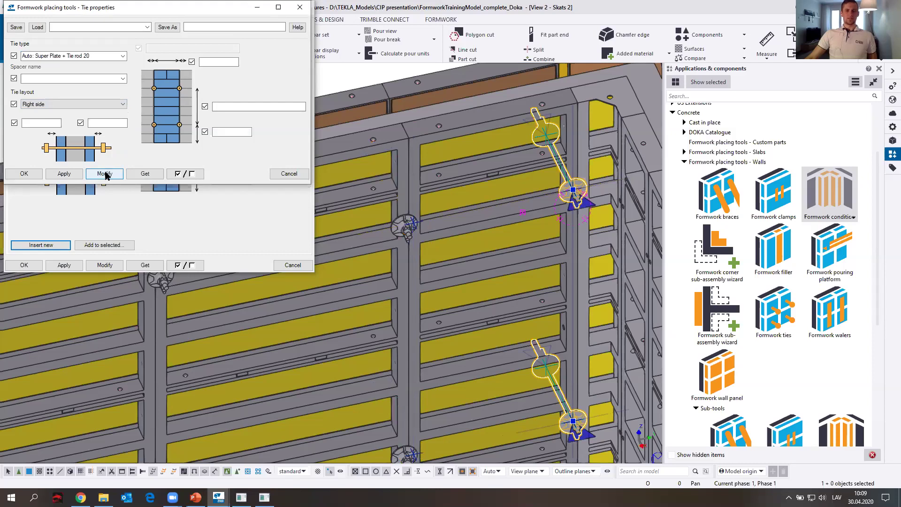
scroll(433, 221, "down", 5)
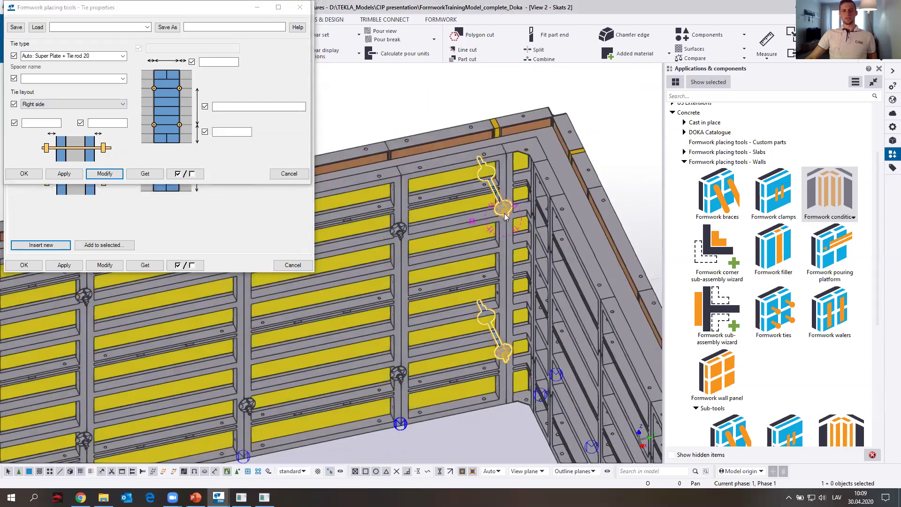
- Examine the ties beside the inner corner, then the outer face of the side wall and the adjoining back wall
scroll(511, 209, "up", 5)
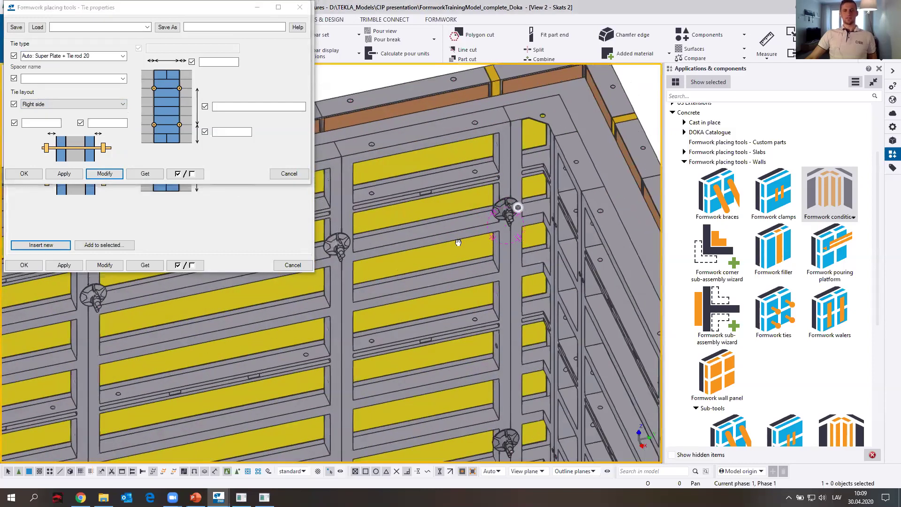
middle_click_drag(544, 267, 501, 239, "ctrl")
scroll(334, 263, "down", 3)
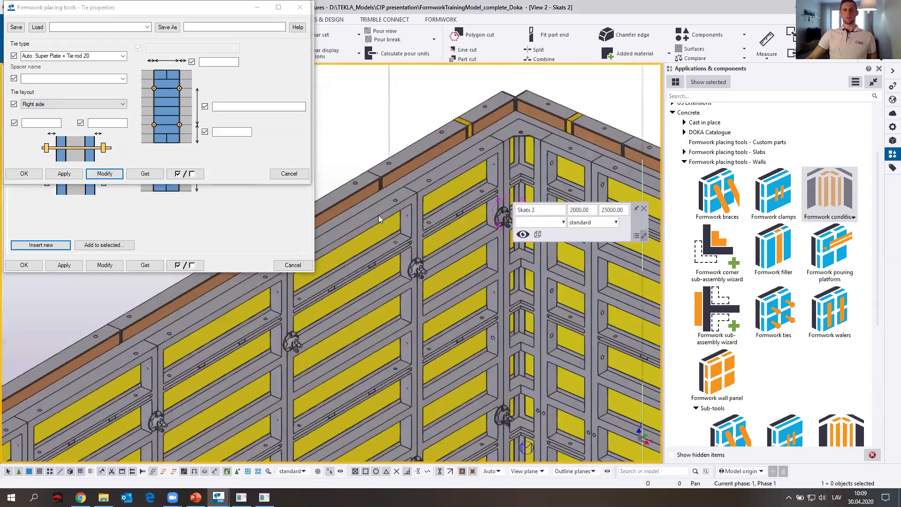
middle_click_drag(378, 217, 494, 244, "ctrl")
key("ctrl+Right")
key("ctrl+Right")
key("ctrl+Right")
key("ctrl+Right")
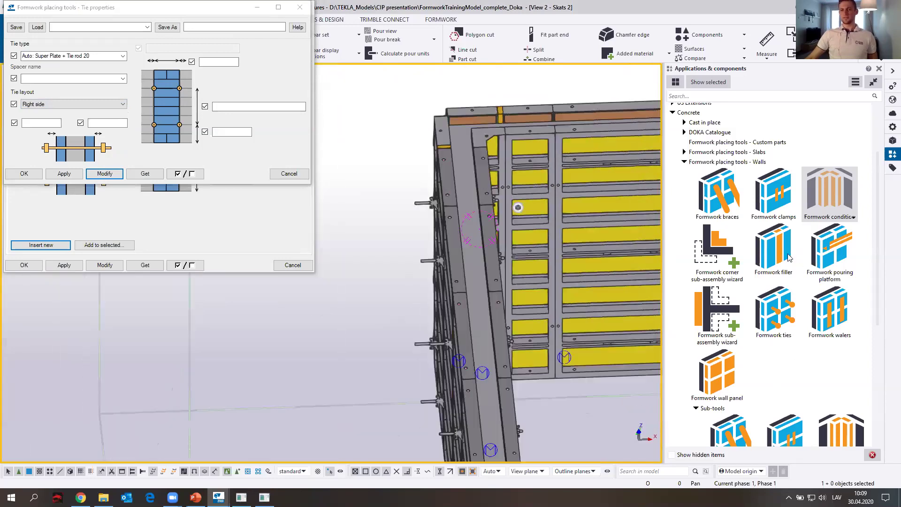
key("ctrl+Left")
key("ctrl+Left")
key("ctrl+Left")
key("ctrl+Left")
key("ctrl+Right")
key("ctrl+Right")
key("ctrl+Right")
key("ctrl+Right")
key("ctrl+Right")
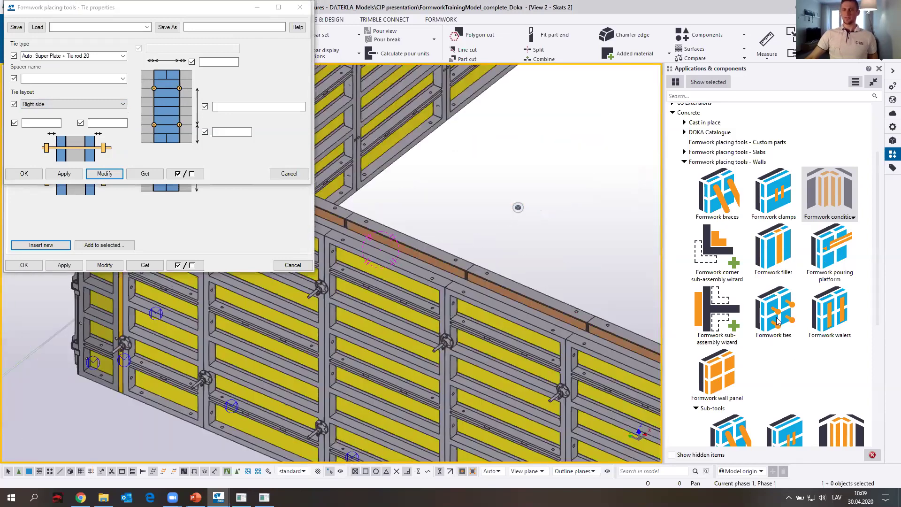
key("Right")
key("Up")
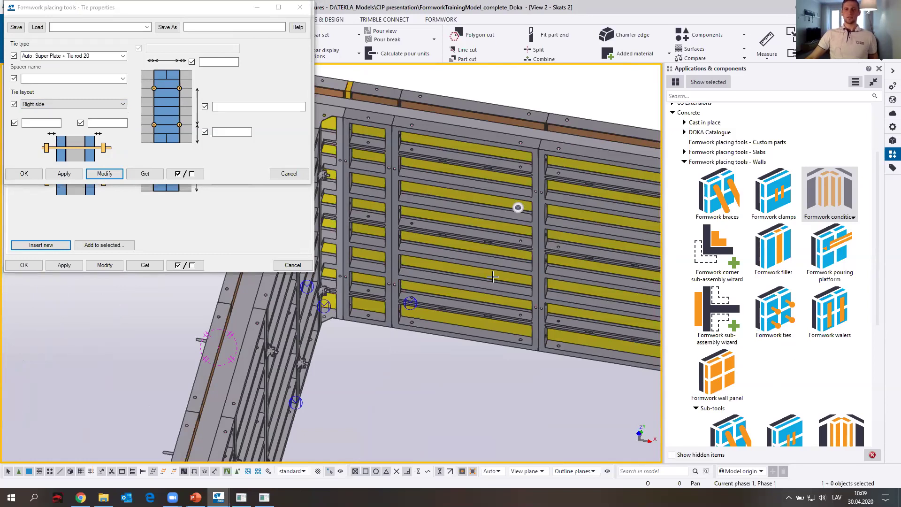
- Insert ties on two alternate full panels of the back wall and close the tie properties
middle_click_drag(519, 241, 367, 266)
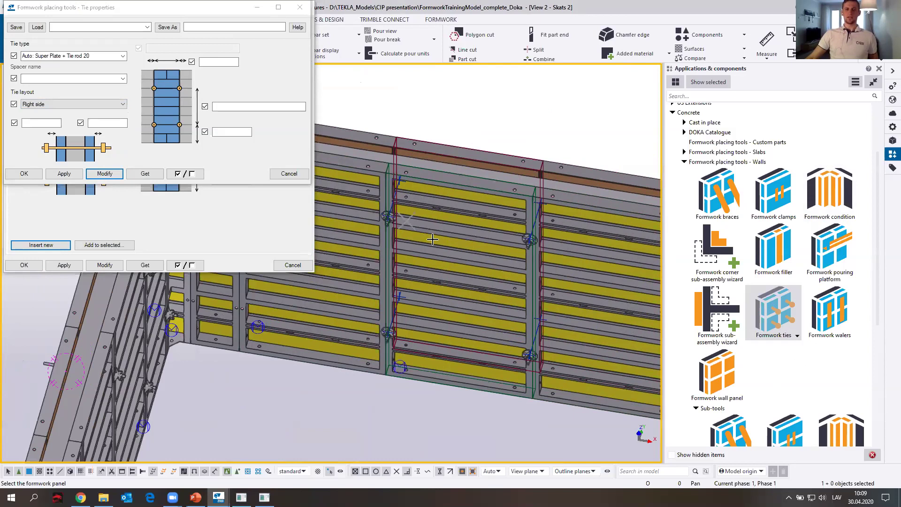
mouse_move(469, 228)
middle_mouse_down("ctrl")
mouse_move(417, 201)
mouse_move(434, 209)
mouse_move(336, 258)
mouse_move(278, 243)
middle_mouse_up("ctrl")
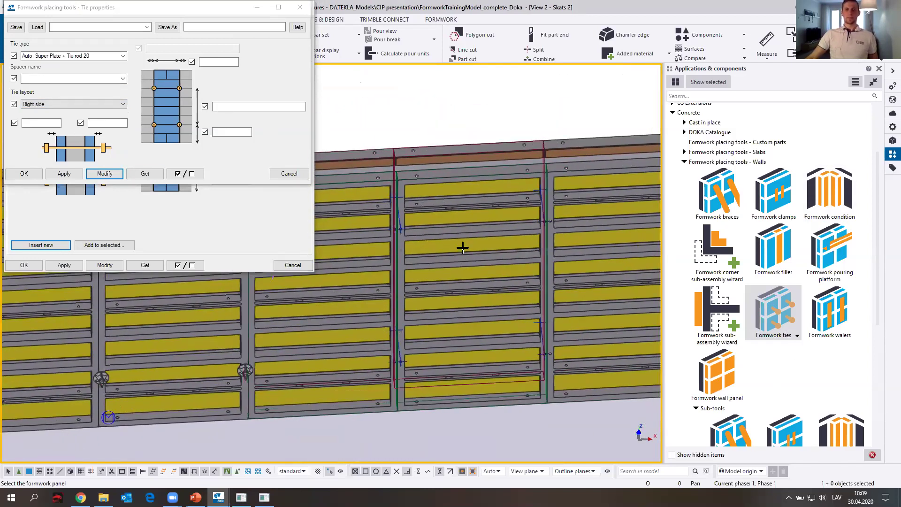
scroll(461, 247, "down", 1)
middle_click_drag(461, 248, 358, 302)
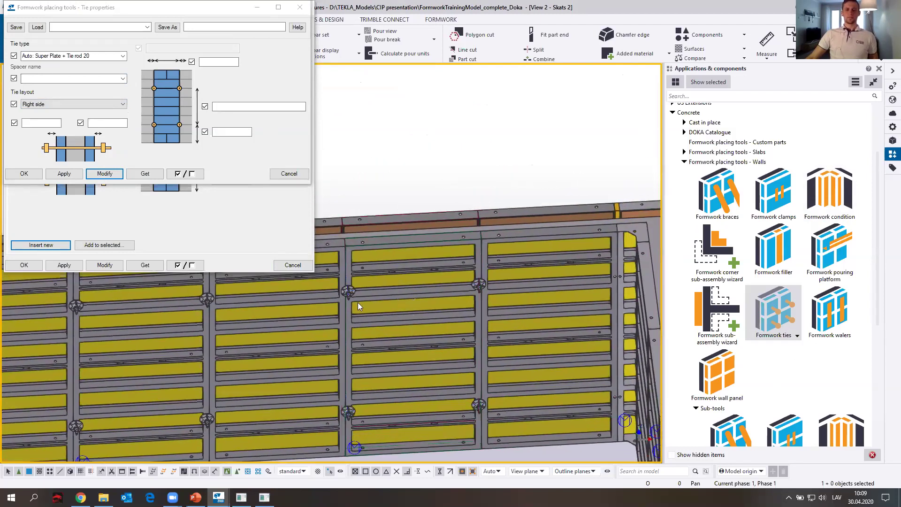
scroll(357, 302, "up", 3)
scroll(350, 285, "down", 5)
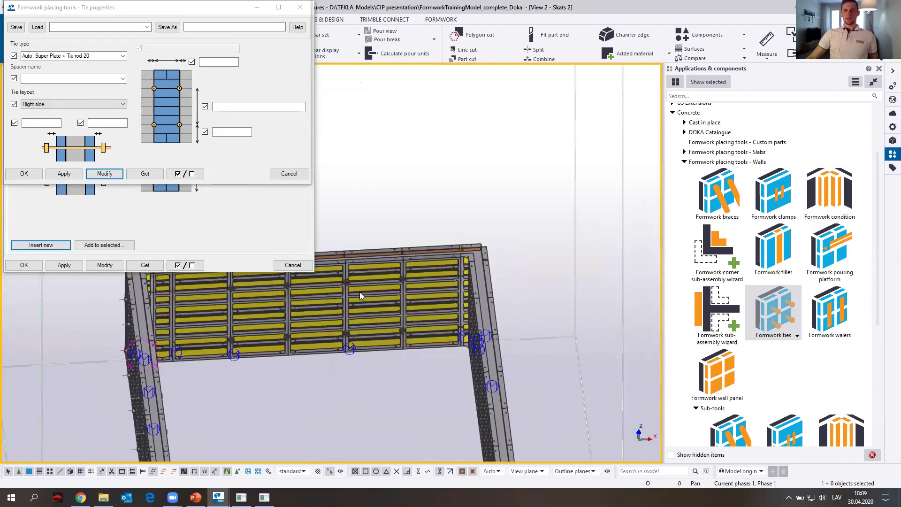
scroll(359, 292, "up", 2)
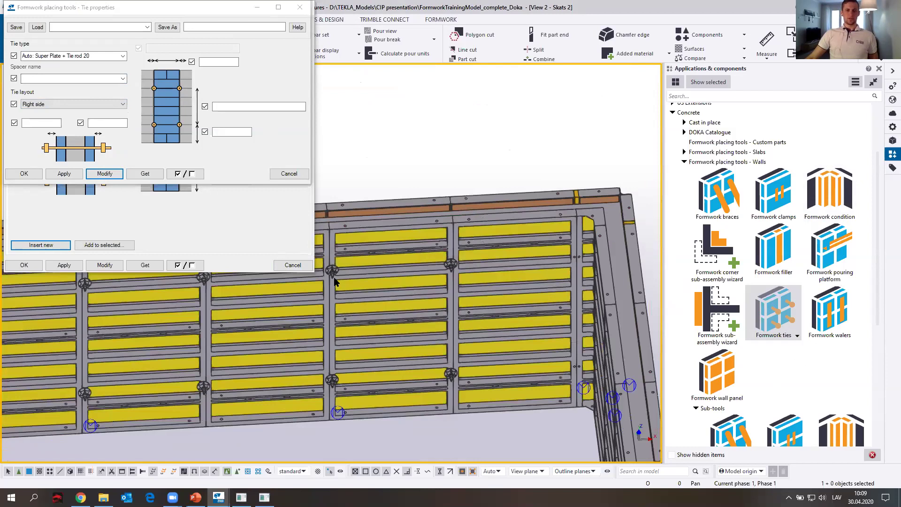
scroll(553, 254, "up", 3)
scroll(540, 248, "down", 3)
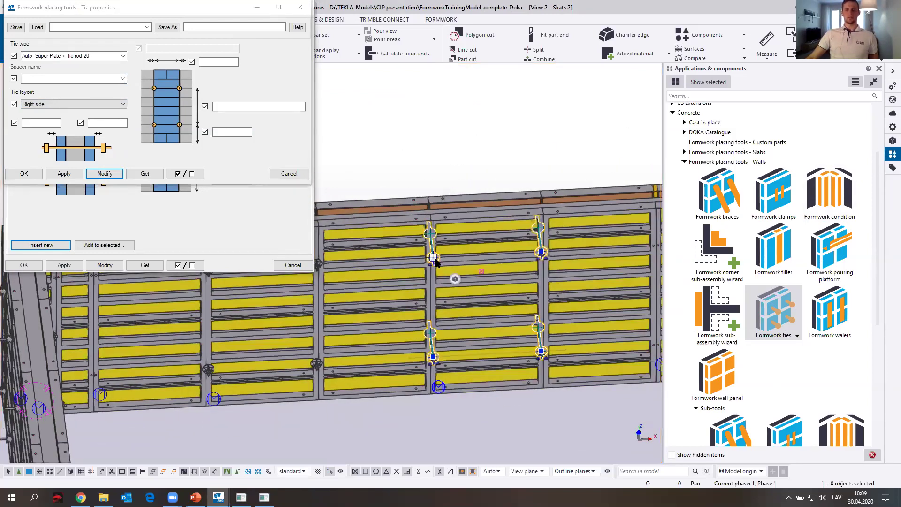
scroll(395, 270, "down", 5)
middle_click_drag(392, 274, 522, 312)
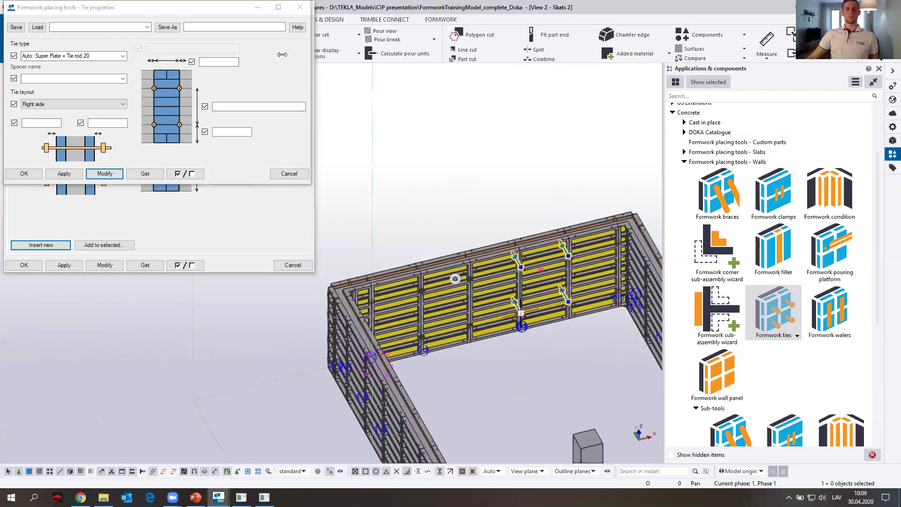
left_click(300, 7)
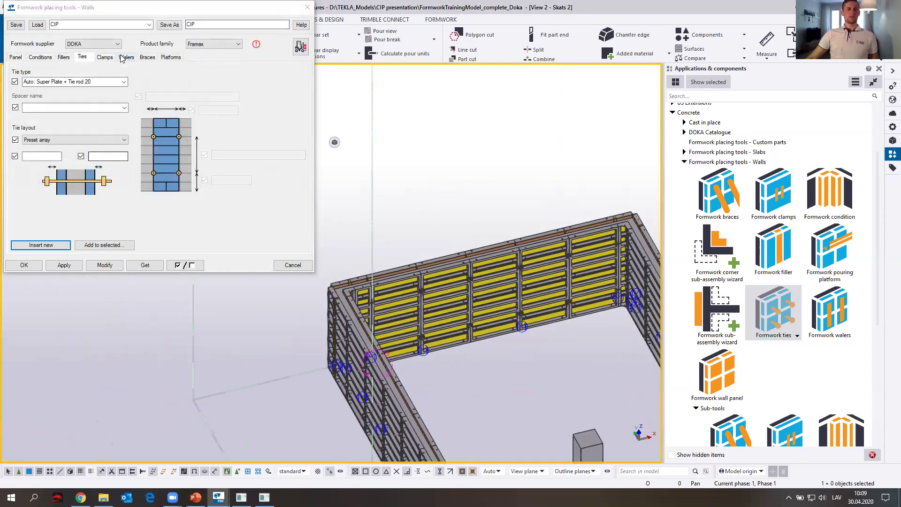
- Add Framax quick acting clamp RU clamps to the back wall panels in a custom array with values 990.00 and 720.00
left_click(104, 57)
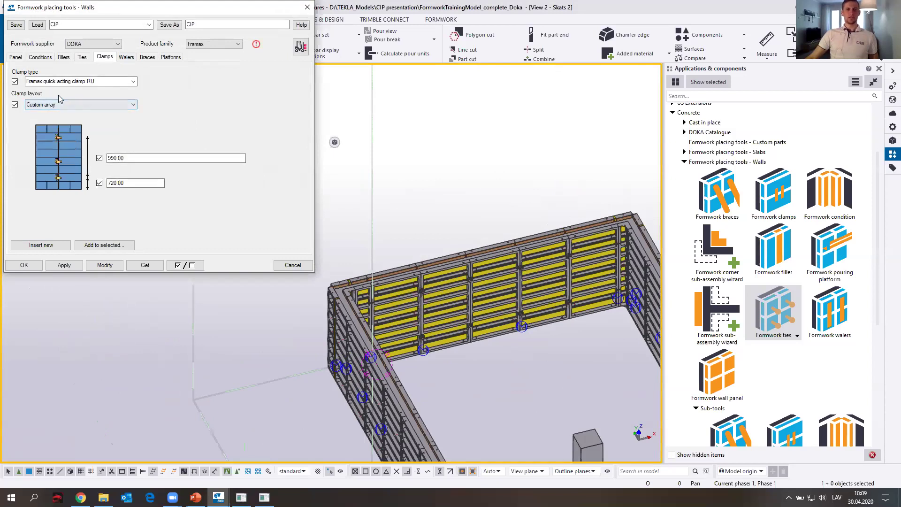
left_click(471, 310)
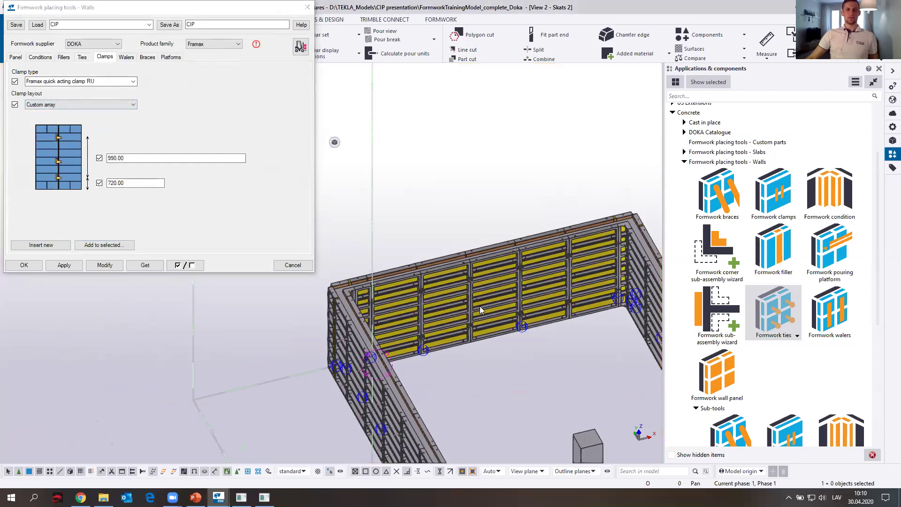
scroll(498, 304, "up", 1)
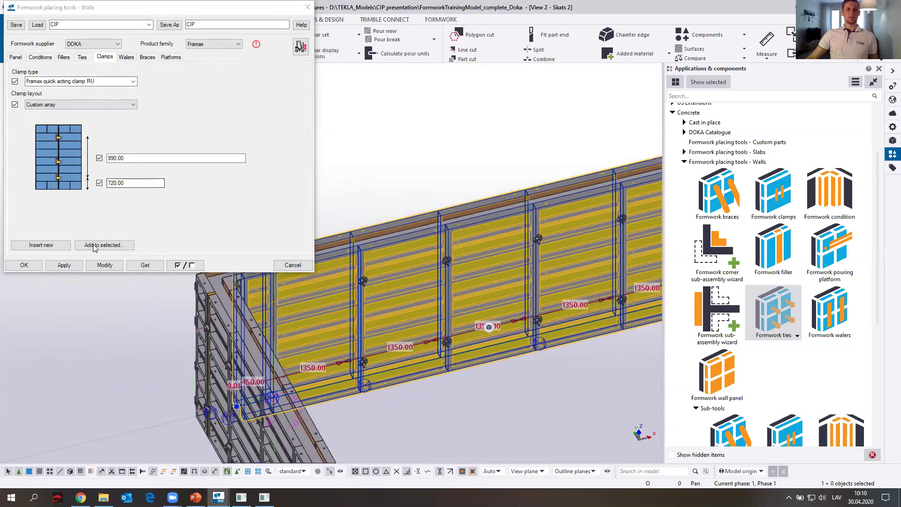
left_click(94, 246)
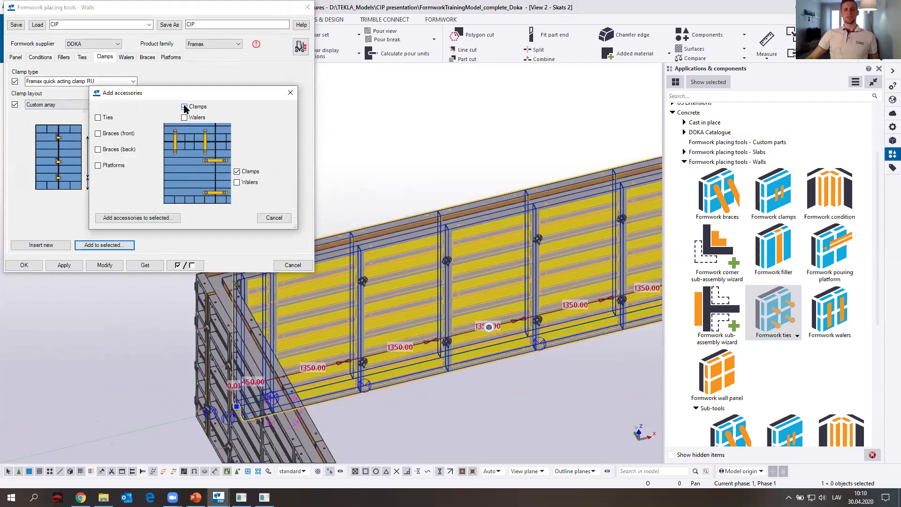
left_click(137, 218)
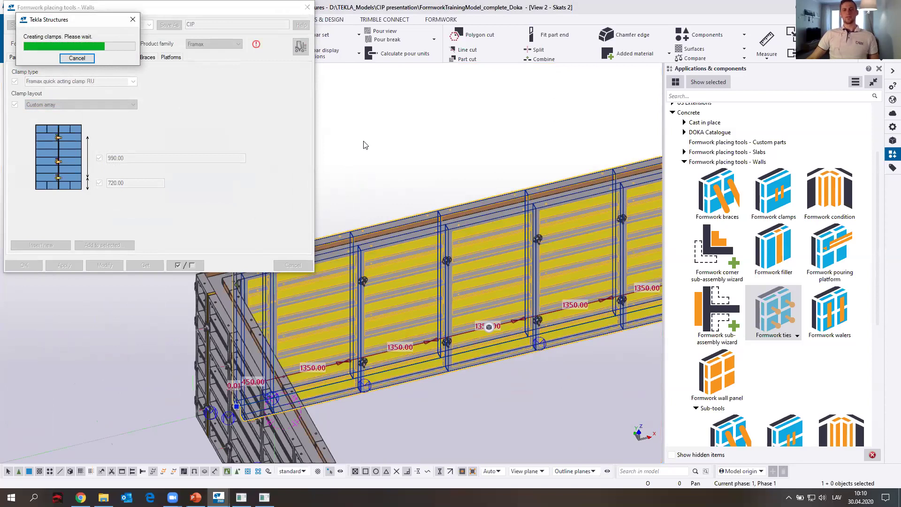
left_click(491, 280)
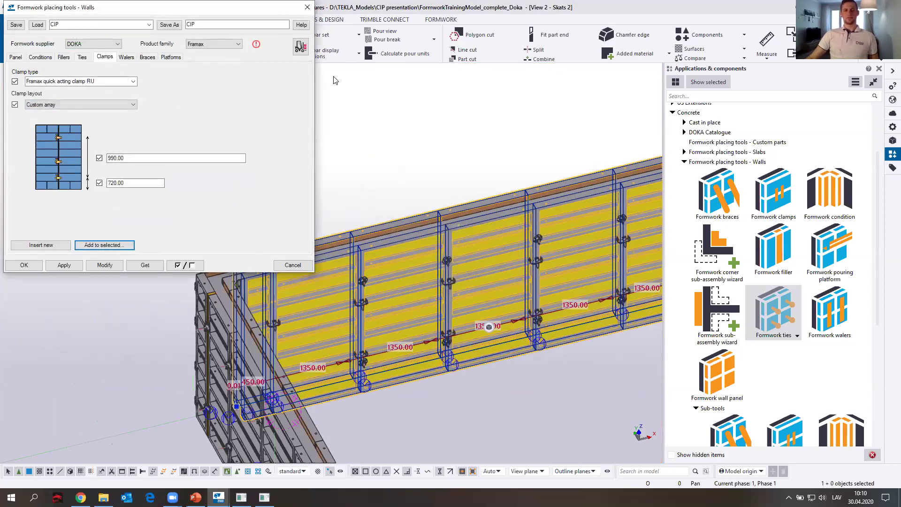
left_click(421, 158)
- Examine a clamp at a panel joint up close and the clamp positions along the whole back wall
scroll(482, 288, "up", 4)
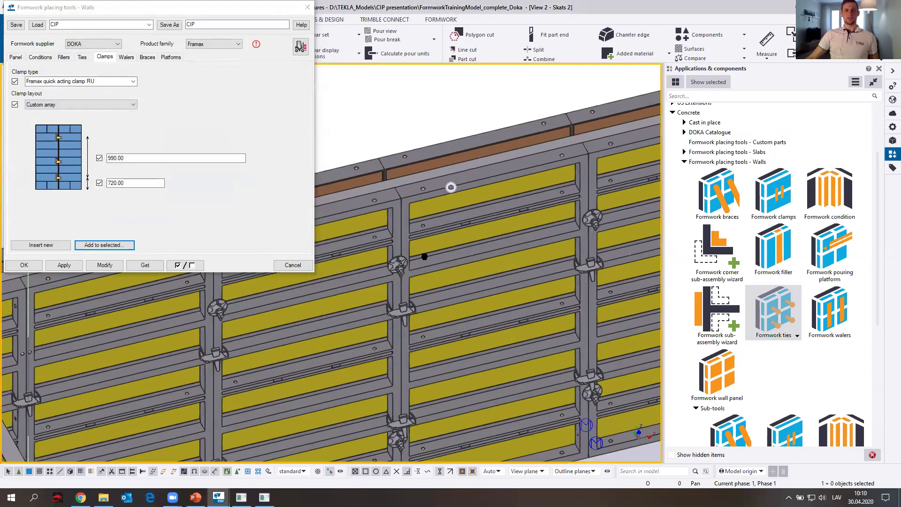
scroll(425, 257, "up", 8)
middle_click_drag(412, 321, 391, 234, "ctrl")
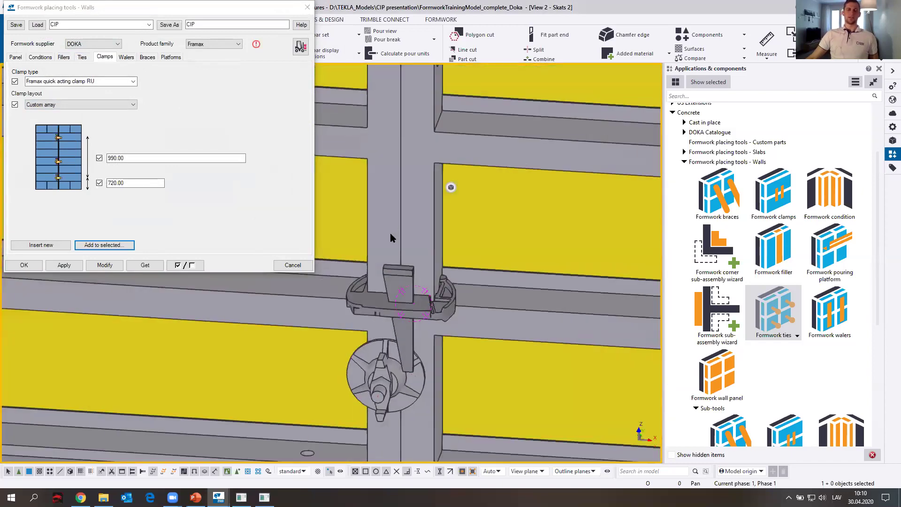
scroll(413, 244, "down", 10)
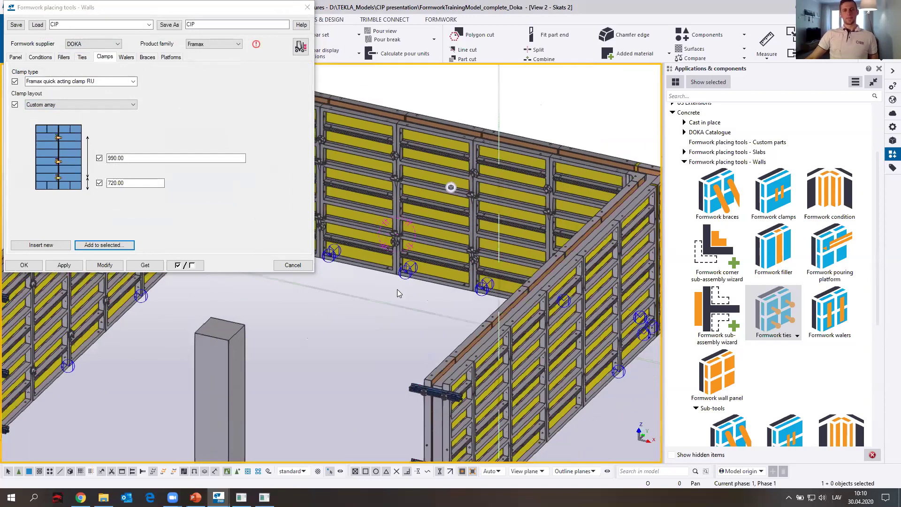
scroll(397, 289, "down", 3)
middle_click_drag(394, 264, 393, 295, "ctrl")
scroll(393, 295, "up", 6)
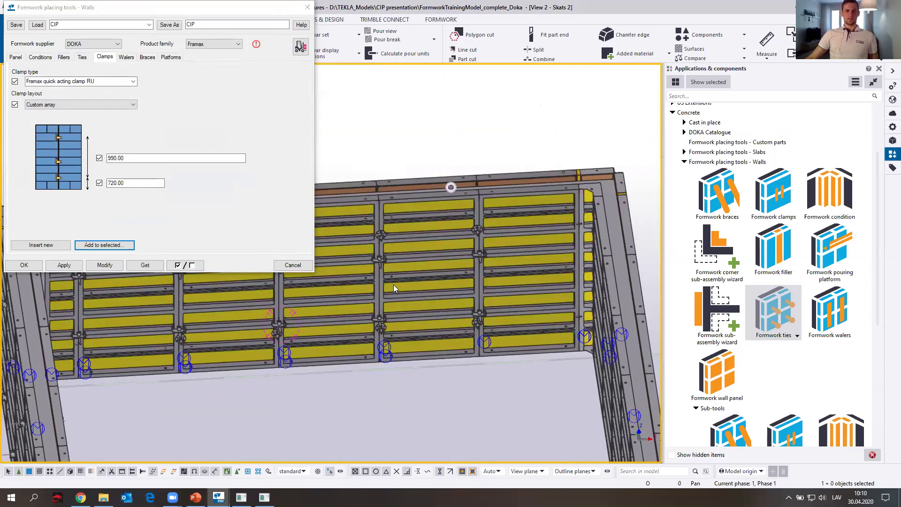
- Move the upper clamp on a back wall panel joint up to the rail above the tie
scroll(394, 288, "up", 8)
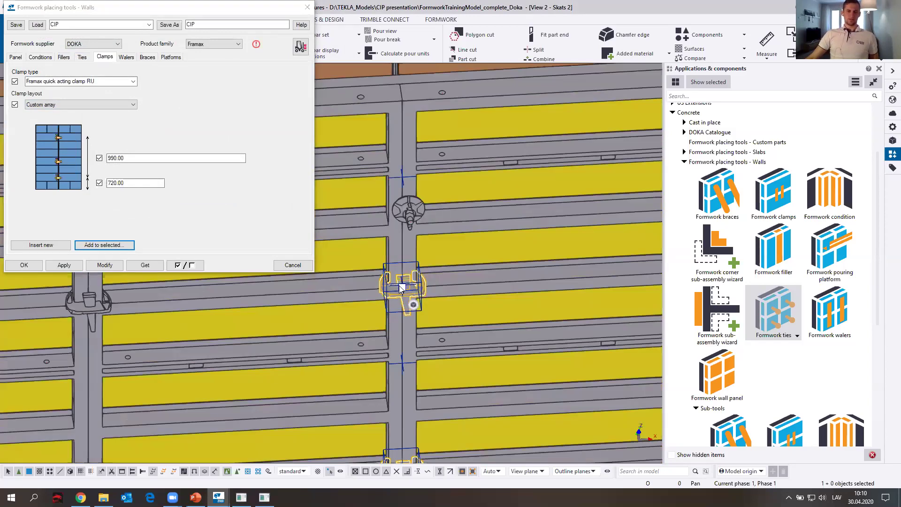
left_click_drag(401, 192, 403, 173)
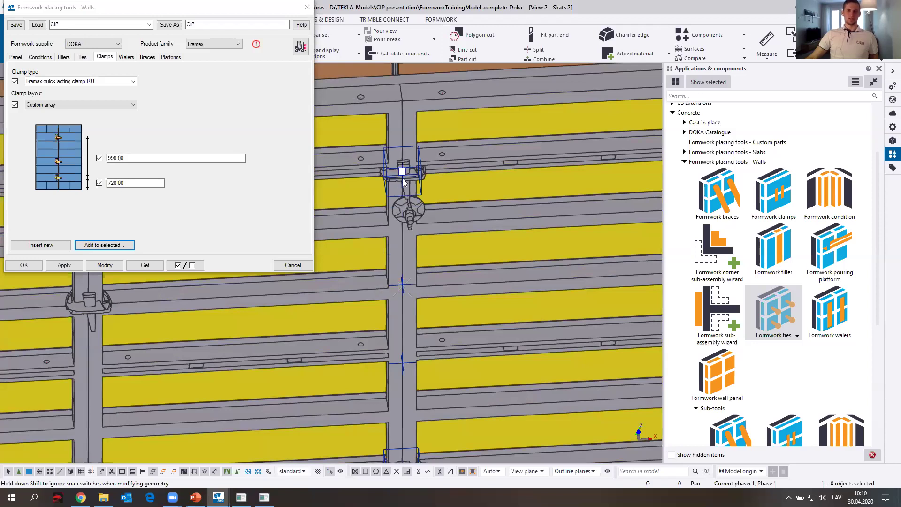
scroll(440, 154, "down", 3)
middle_click_drag(440, 155, 399, 247, "ctrl")
scroll(397, 202, "up", 6)
- Move the same clamp down to the mid point at the rail below the tie
left_click_drag(398, 171, 398, 187)
middle_click_drag(398, 187, 453, 249, "ctrl")
scroll(441, 214, "down", 2)
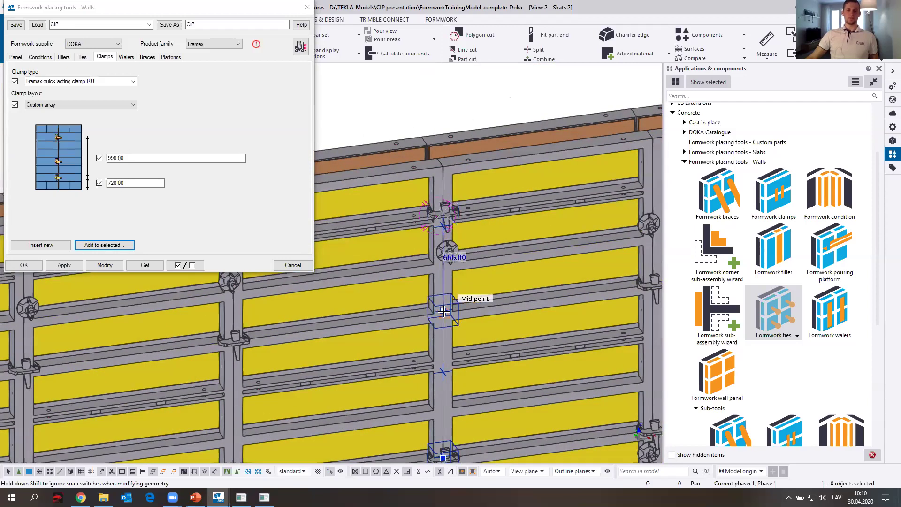
scroll(445, 311, "up", 10)
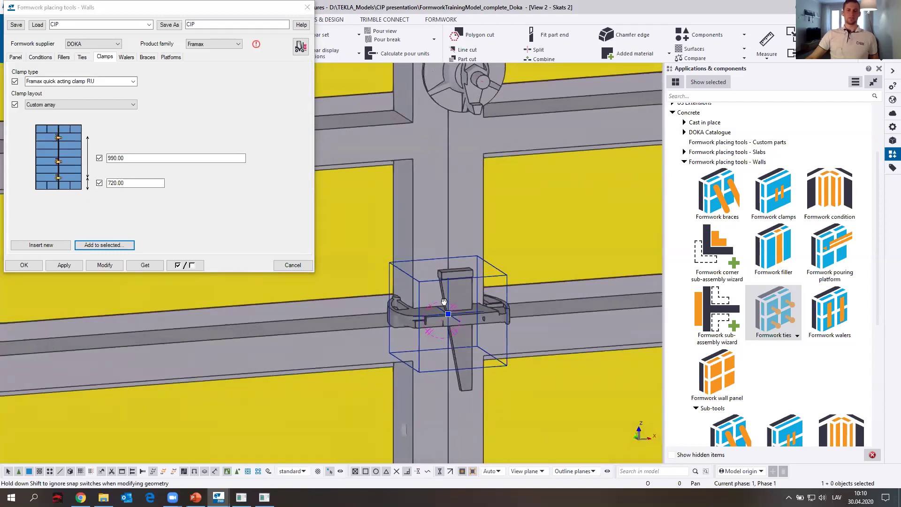
scroll(422, 198, "down", 10)
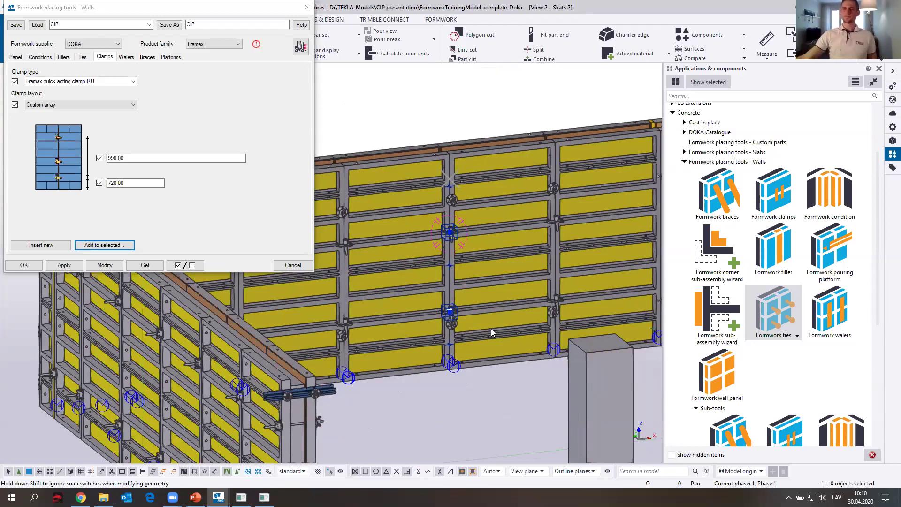
- Place a Framax universal waling 0.90m with wedge clamps and a 200.00 longitudinal offset across a side wall panel joint near the top
middle_click_drag(465, 249, 357, 287)
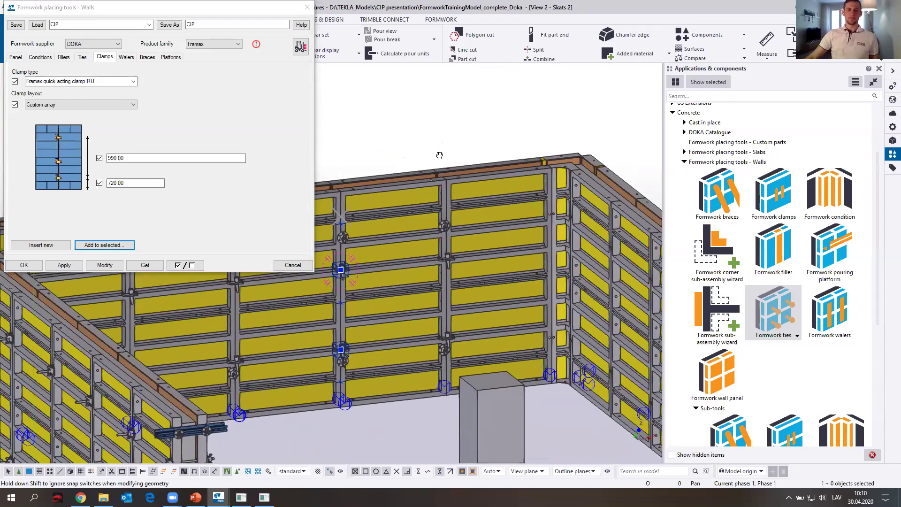
middle_click_drag(417, 297, 342, 315)
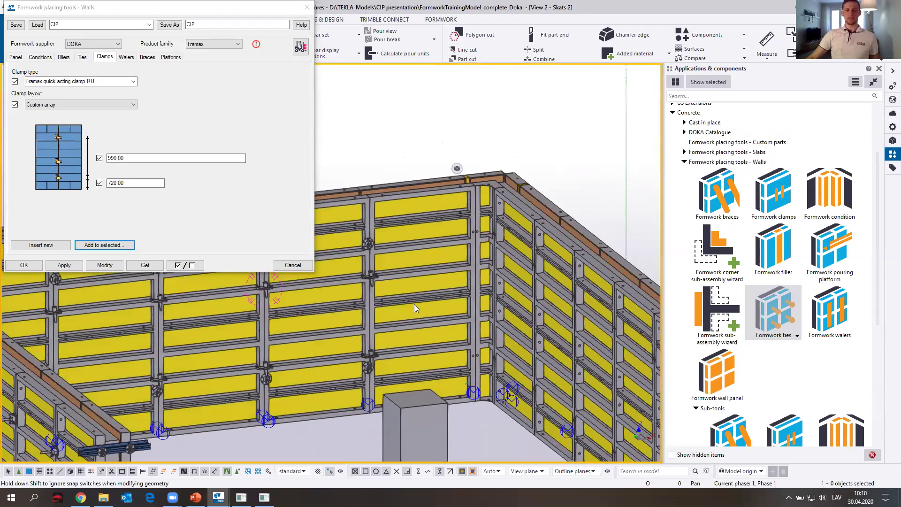
mouse_move(349, 230)
middle_mouse_down("ctrl")
mouse_move(337, 313)
mouse_move(337, 276)
mouse_move(344, 304)
middle_mouse_up("ctrl")
scroll(382, 306, "up", 5)
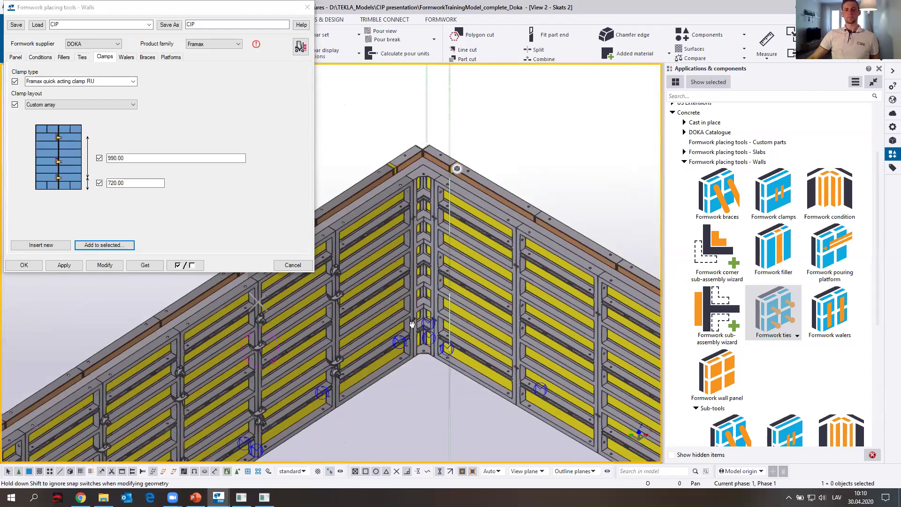
scroll(126, 62, "down", 5)
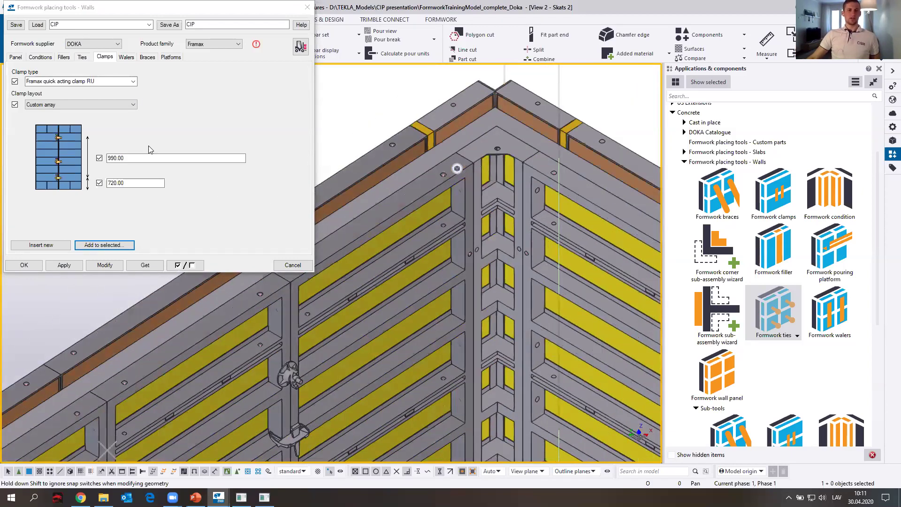
left_click(126, 57)
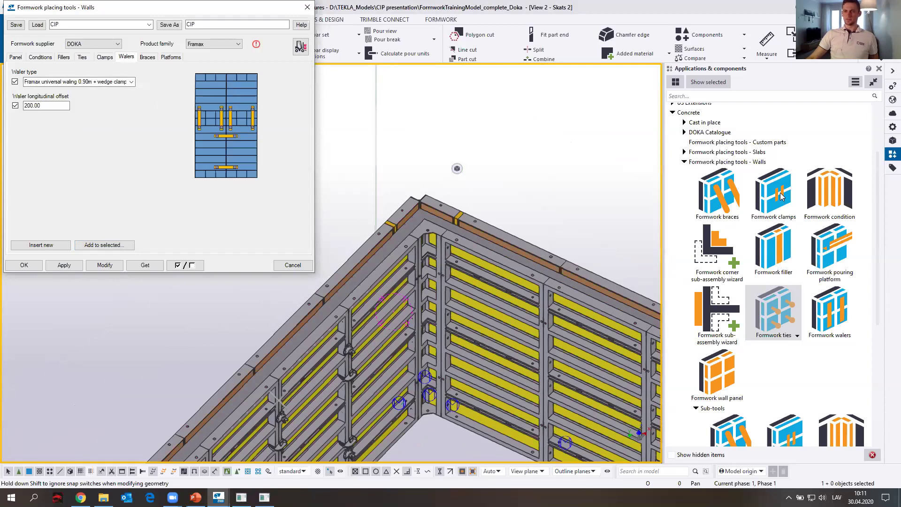
left_click(835, 315)
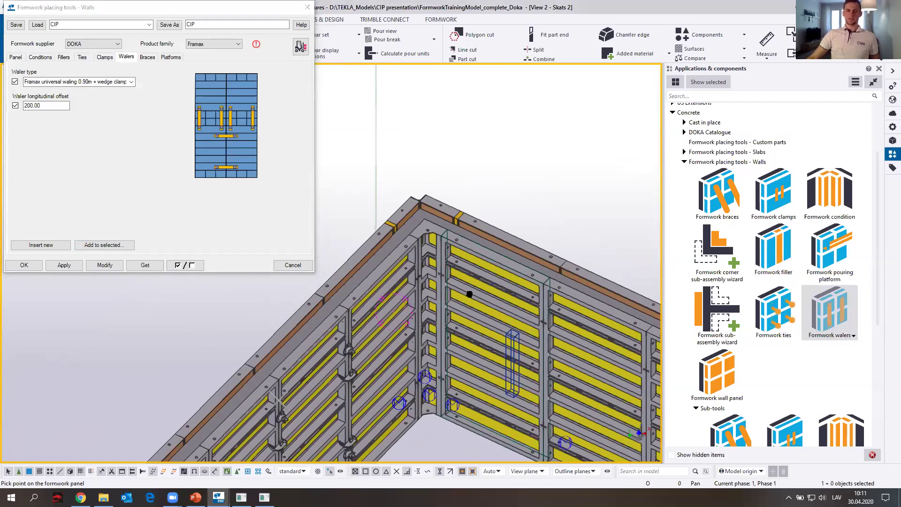
scroll(469, 294, "up", 8)
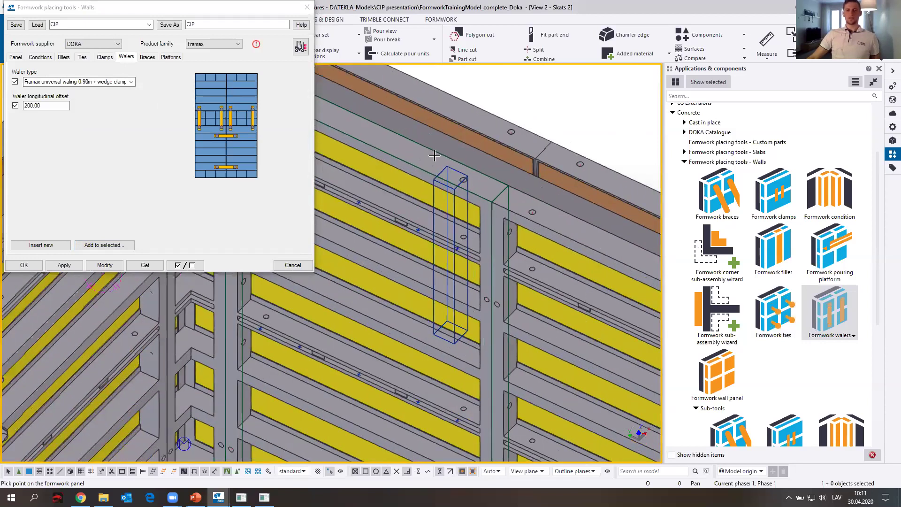
scroll(434, 156, "up", 6)
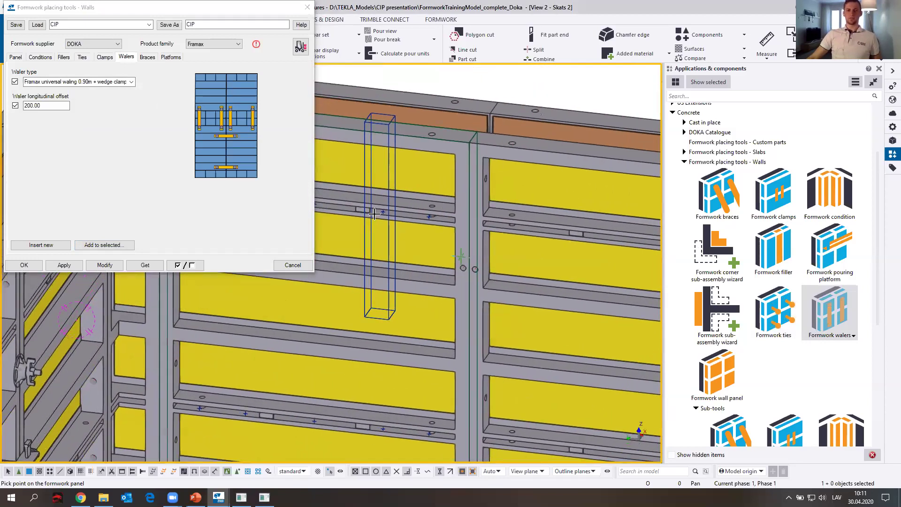
middle_click_drag(424, 246, 558, 293)
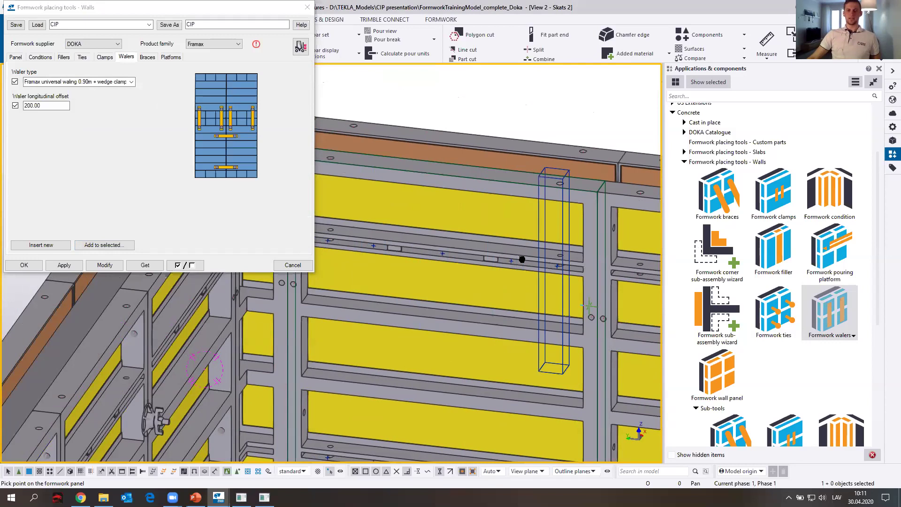
middle_click_drag(523, 259, 372, 203)
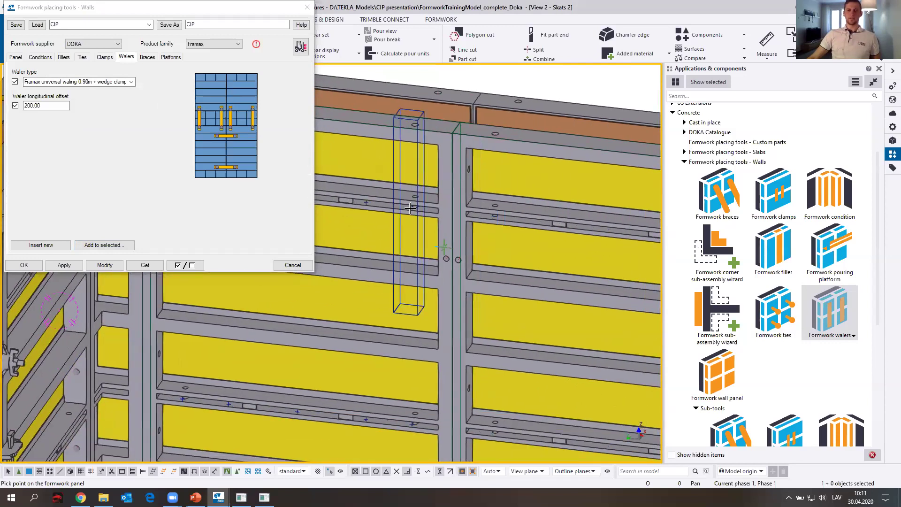
left_click(494, 218)
scroll(488, 242, "down", 3)
middle_click_drag(420, 263, 426, 241)
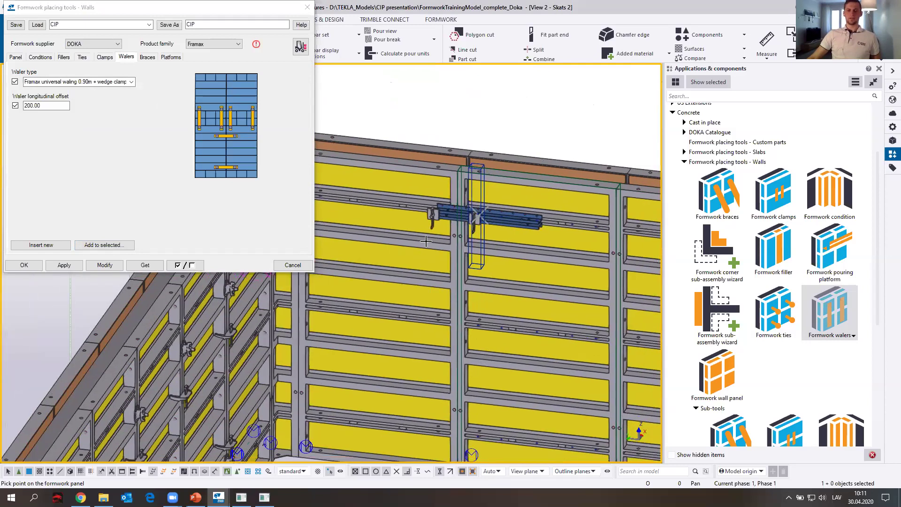
- Place two more walers across the same panel joint, at the middle and lower rails
scroll(426, 241, "up", 5)
left_click(535, 253)
scroll(462, 334, "down", 5)
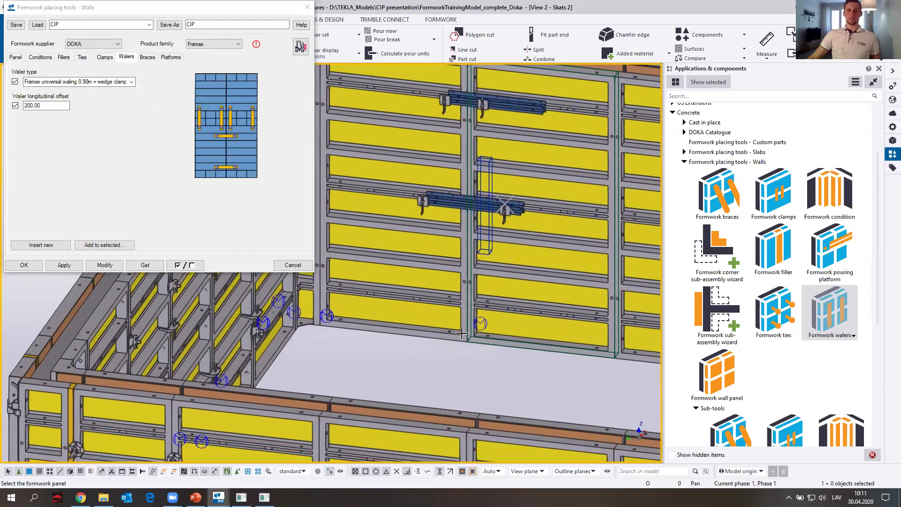
scroll(462, 333, "up", 5)
left_click(533, 312)
scroll(528, 401, "down", 3)
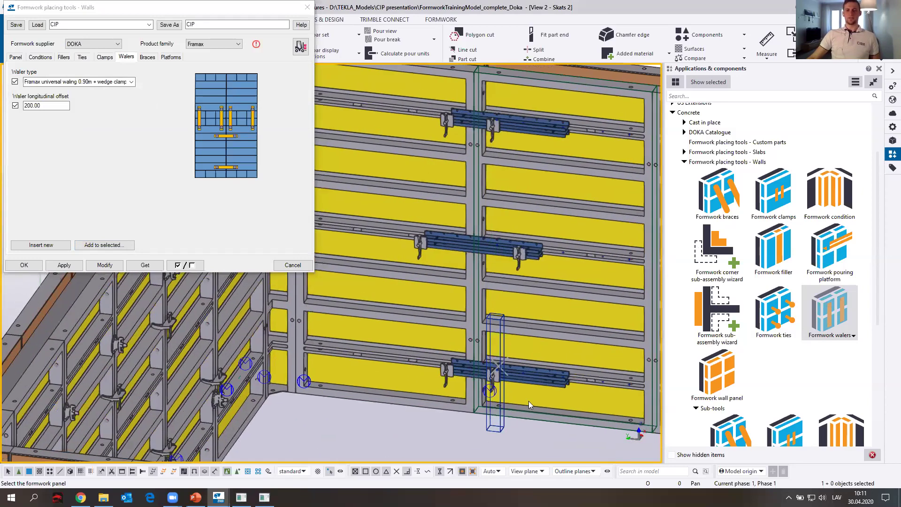
- Set the longitudinal offset of the top waler to 0.00
scroll(529, 401, "up", 3)
left_click(528, 390)
scroll(528, 390, "down", 5)
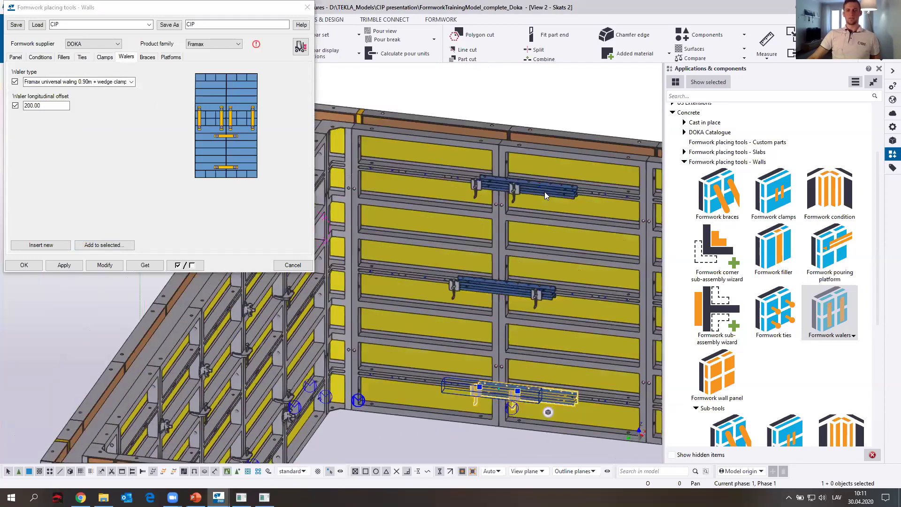
left_click(545, 190, "ctrl")
left_click(516, 284, "ctrl")
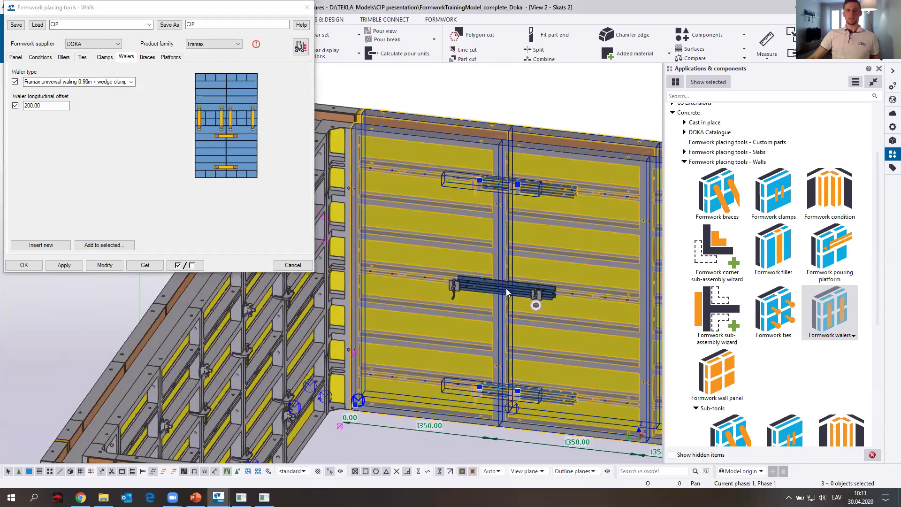
left_click(474, 299)
scroll(474, 300, "up", 4)
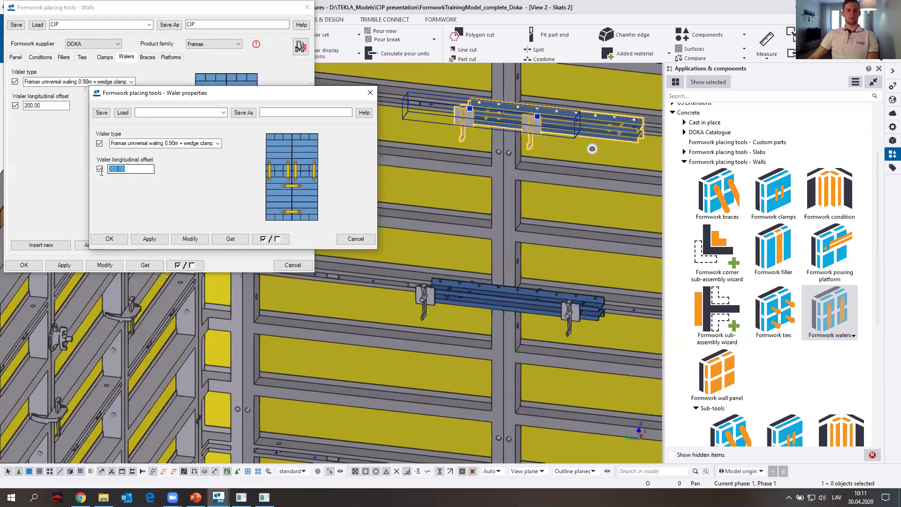
left_click(189, 240)
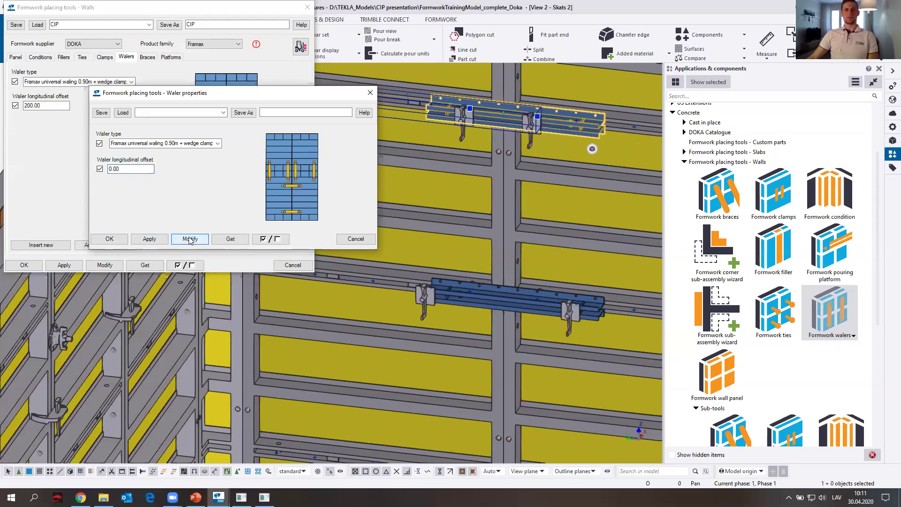
- Apply the 0.00 longitudinal offset to the middle and lower walers on the same joint
middle_click_drag(520, 135, 515, 212, "ctrl")
left_click(515, 212)
left_click(543, 313, "ctrl")
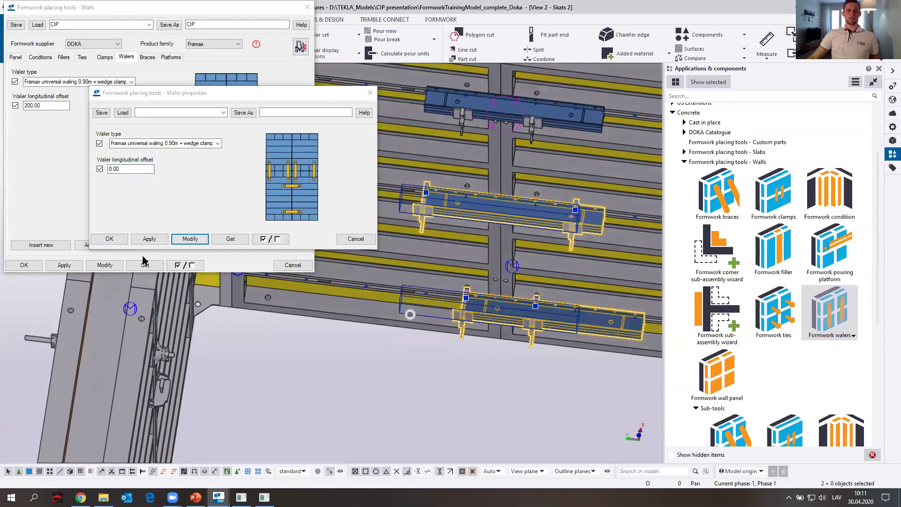
left_click(187, 239)
middle_click_drag(526, 313, 478, 179, "ctrl")
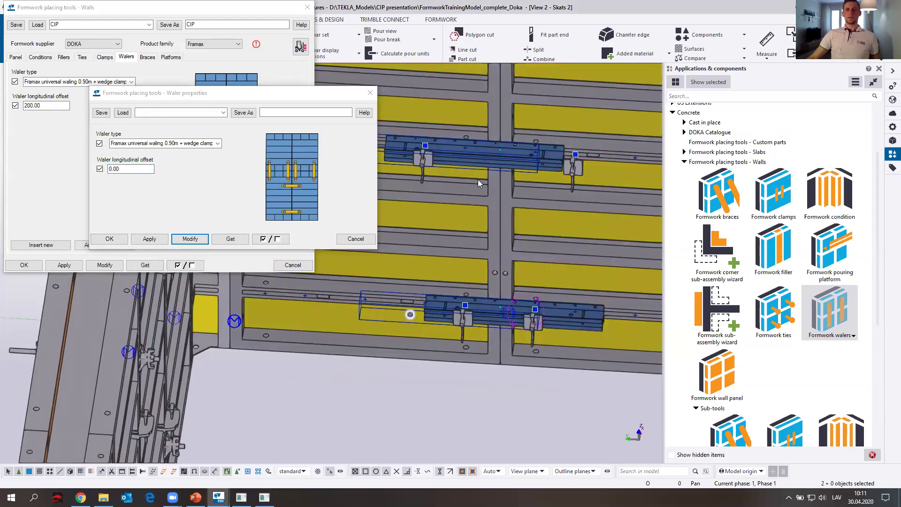
- Examine the alignment of the three walers at the panel joint, up close and within the whole wall
scroll(478, 179, "up", 1)
left_click(520, 165)
scroll(523, 170, "down", 2)
middle_click_drag(530, 214, 366, 277)
key("Escape")
scroll(483, 235, "down", 4)
scroll(428, 287, "up", 3)
middle_click_drag(488, 220, 371, 235, "ctrl")
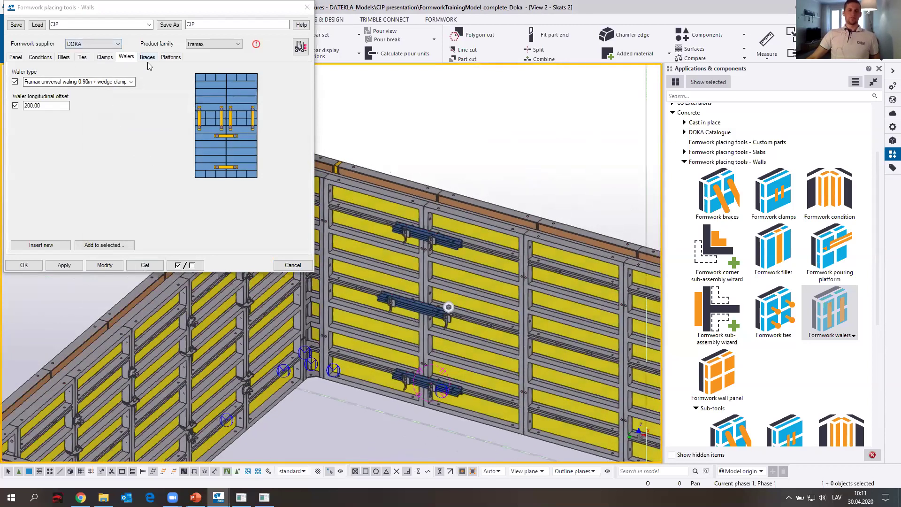
- Set the brace type to Plumbing strut 340 IB with the adjusting strut set to None for the side wall panels
left_click(147, 59)
middle_click_drag(444, 257, 276, 203)
scroll(370, 283, "down", 3)
middle_click_drag(390, 285, 100, 271)
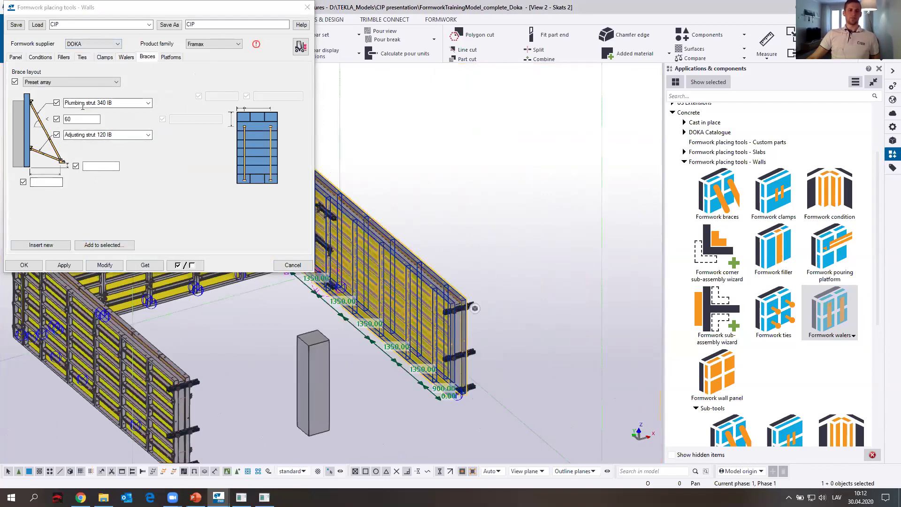
left_click(148, 103)
left_click(148, 109)
left_click(148, 135)
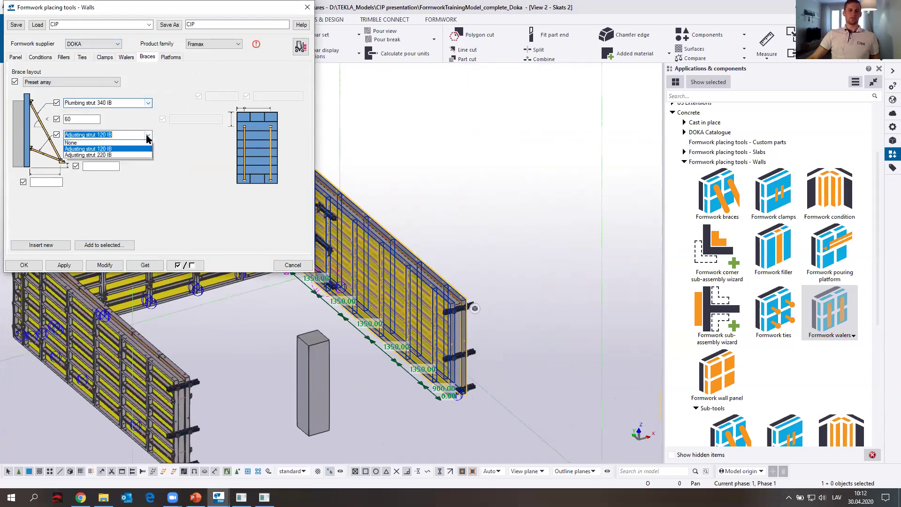
left_click(125, 143)
left_click(126, 136)
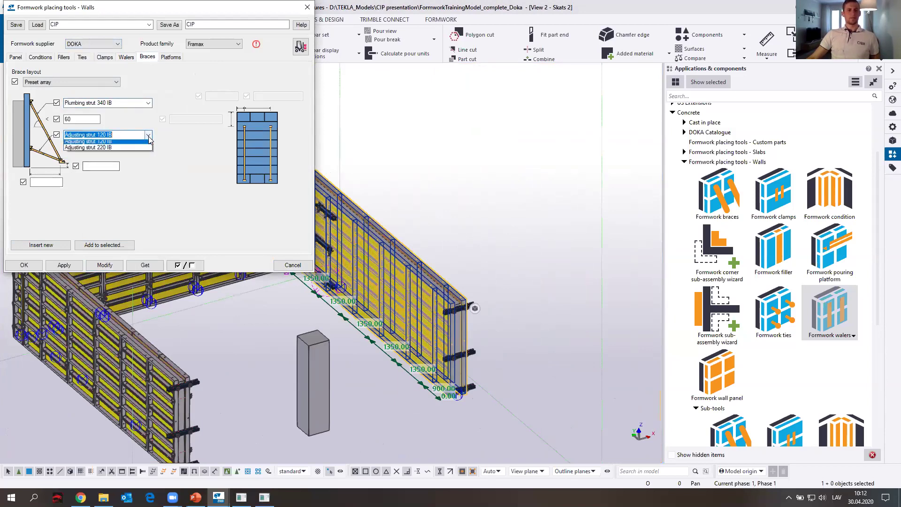
left_click(129, 148)
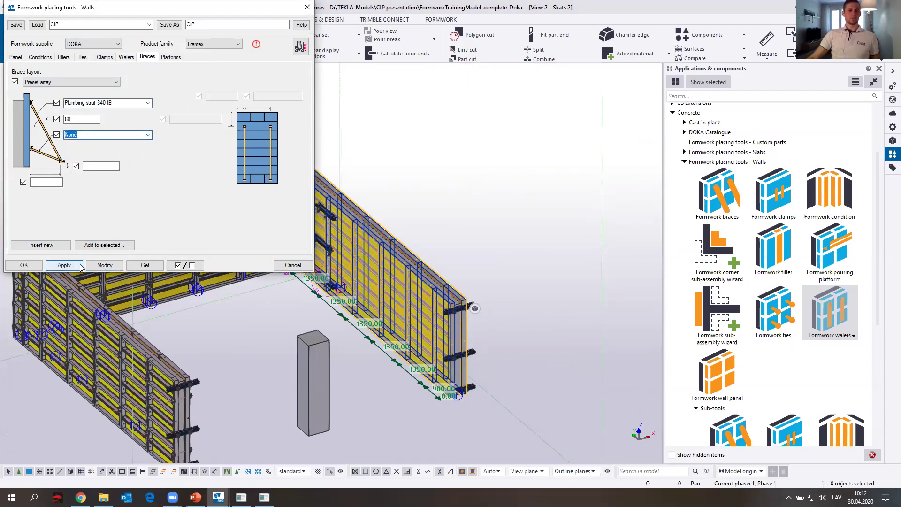
- Add front and back braces to the selected side wall panels
left_click(111, 248)
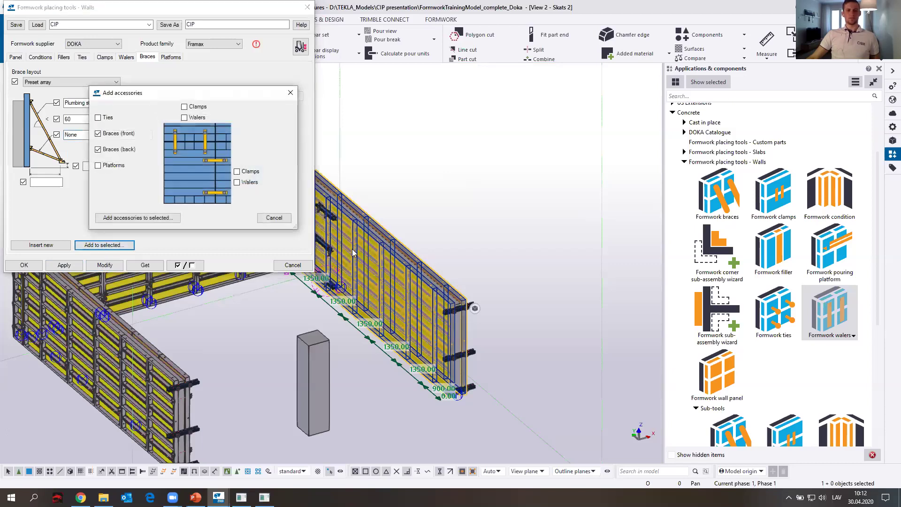
left_click(149, 219)
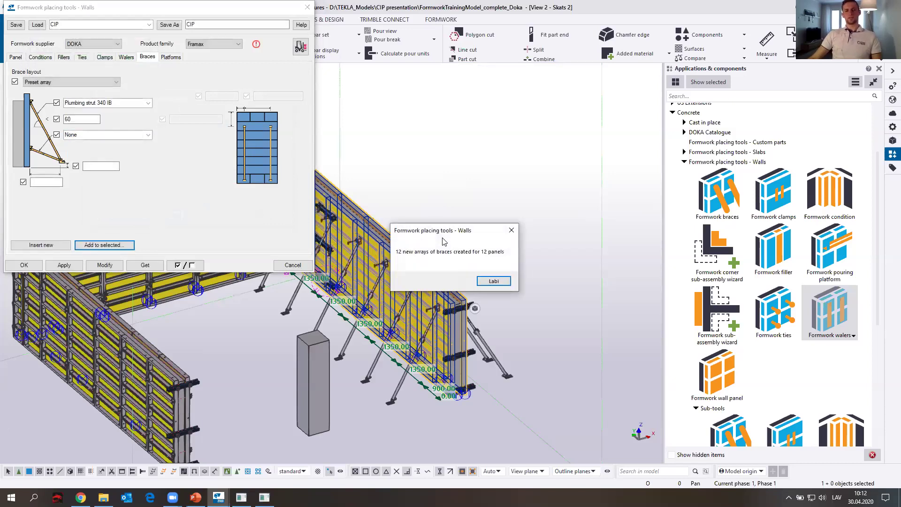
key("Return")
middle_click_drag(473, 250, 583, 209)
left_click(573, 332)
- Examine the braces up close at their panel connections and along both faces of the side wall
scroll(572, 329, "up", 1)
middle_click_drag(514, 291, 482, 269)
scroll(526, 275, "up", 4)
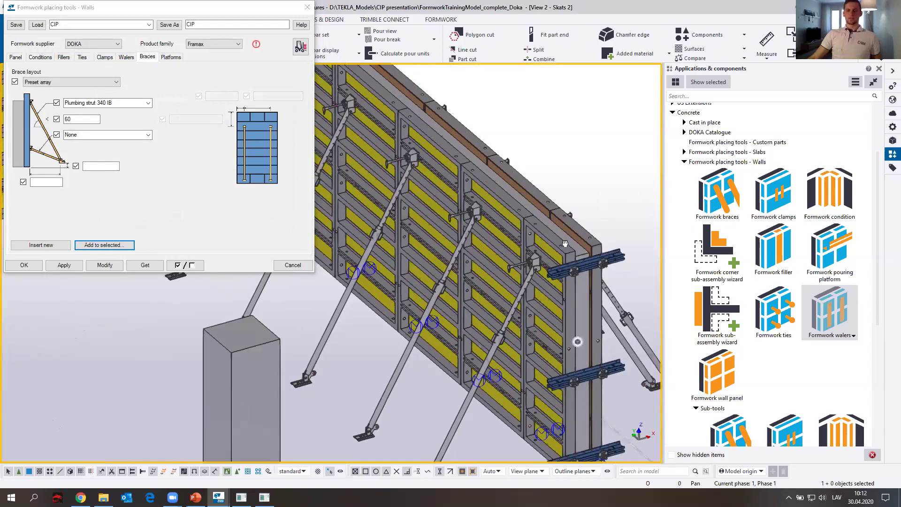
scroll(465, 269, "up", 3)
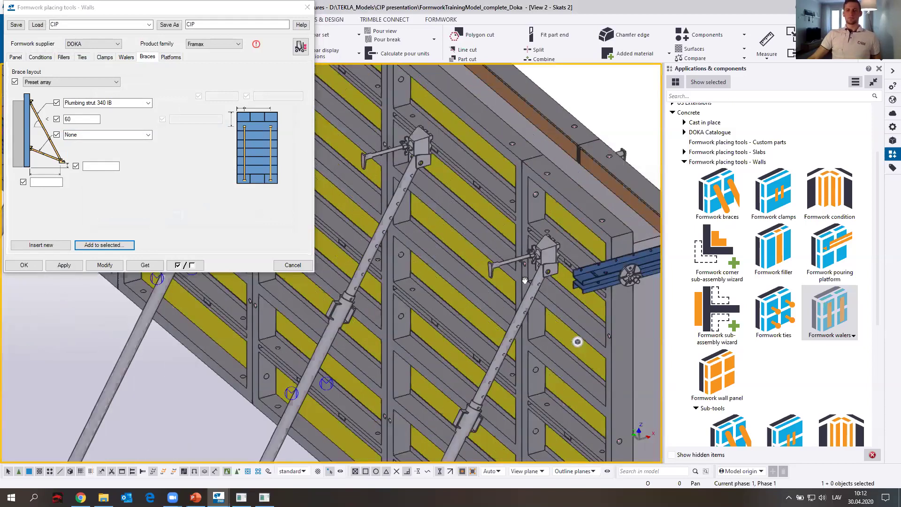
scroll(525, 280, "up", 4)
middle_click_drag(398, 185, 236, 475, "ctrl")
key("Home")
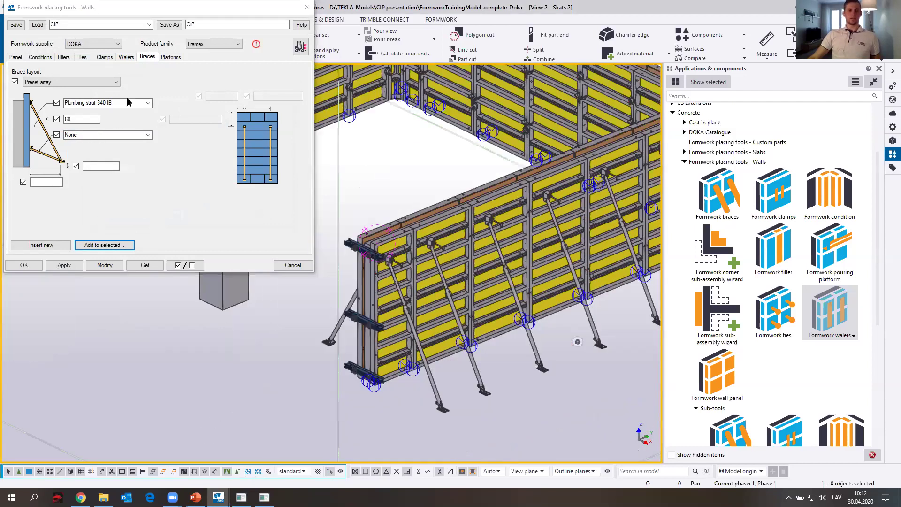
- Configure the braces with no plumbing strut and with Adjusting strut 120 IB
left_click(126, 103)
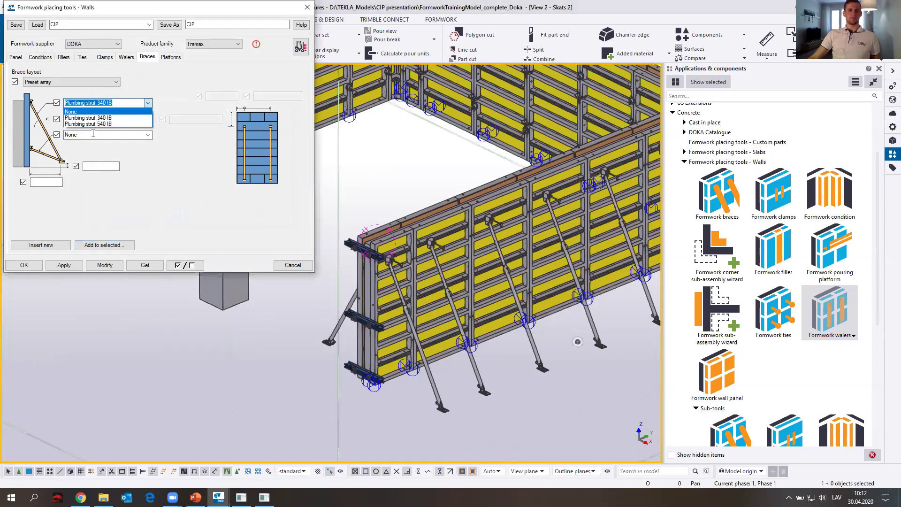
left_click(93, 112)
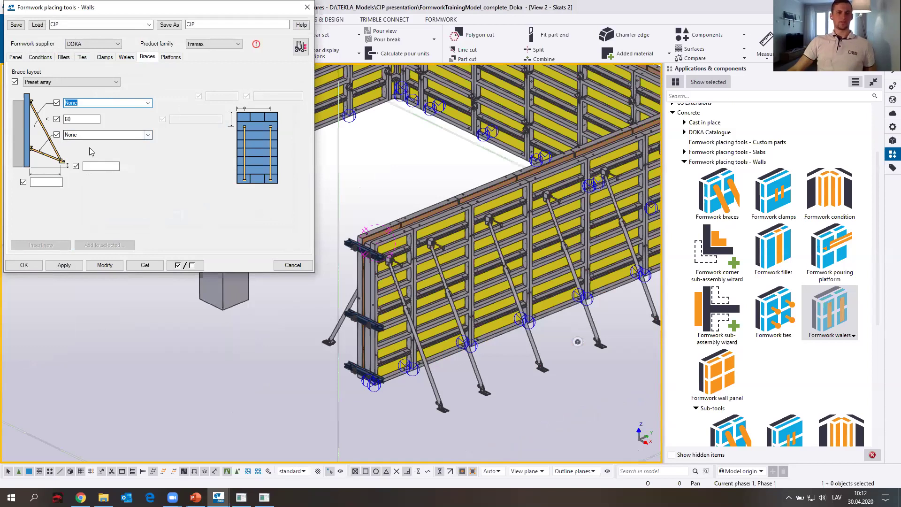
left_click(148, 134)
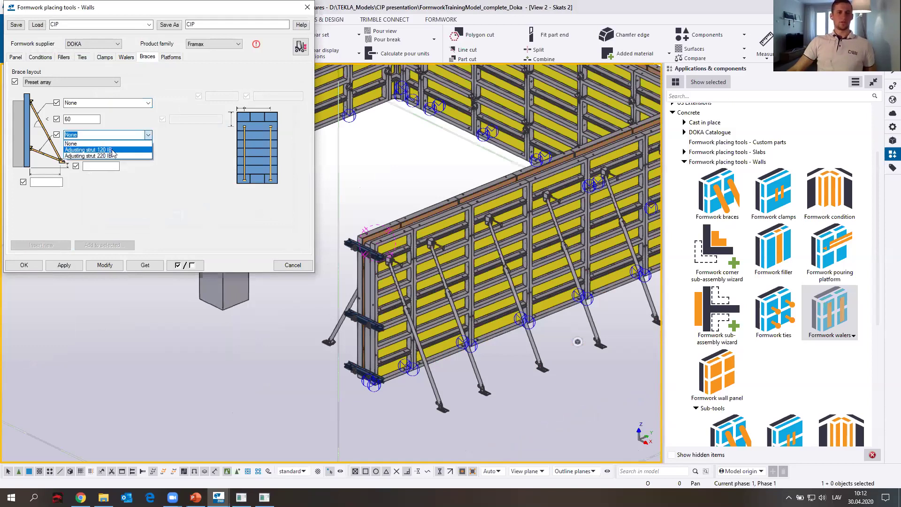
left_click(112, 151)
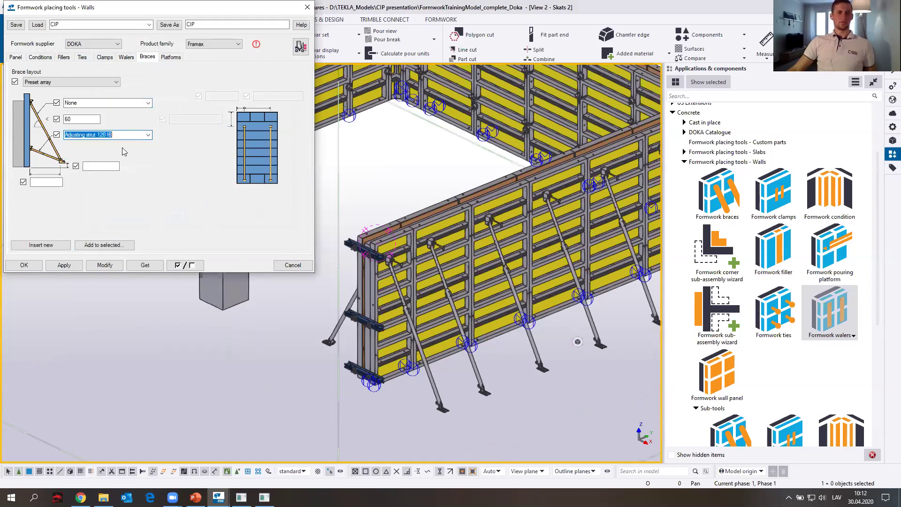
- Insert adjusting struts beneath the first, third and last outer braces of the side wall
left_click(53, 248)
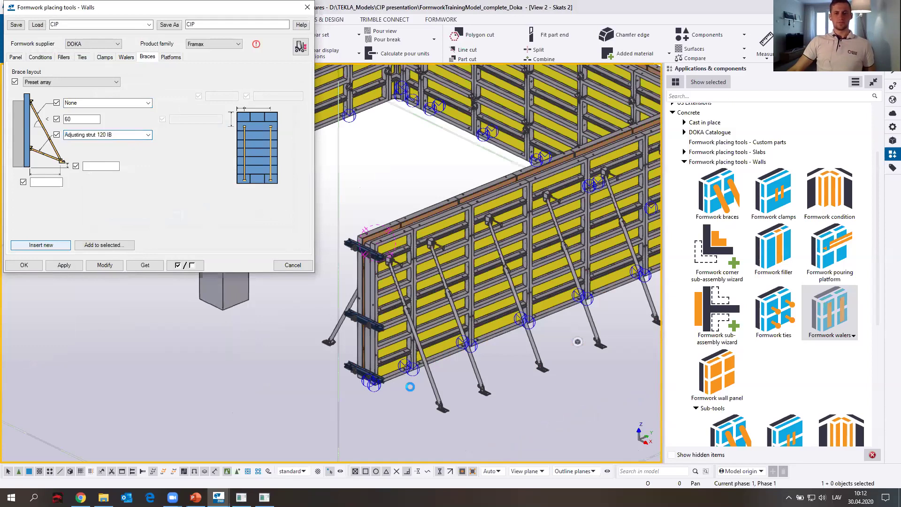
scroll(385, 370, "up", 2)
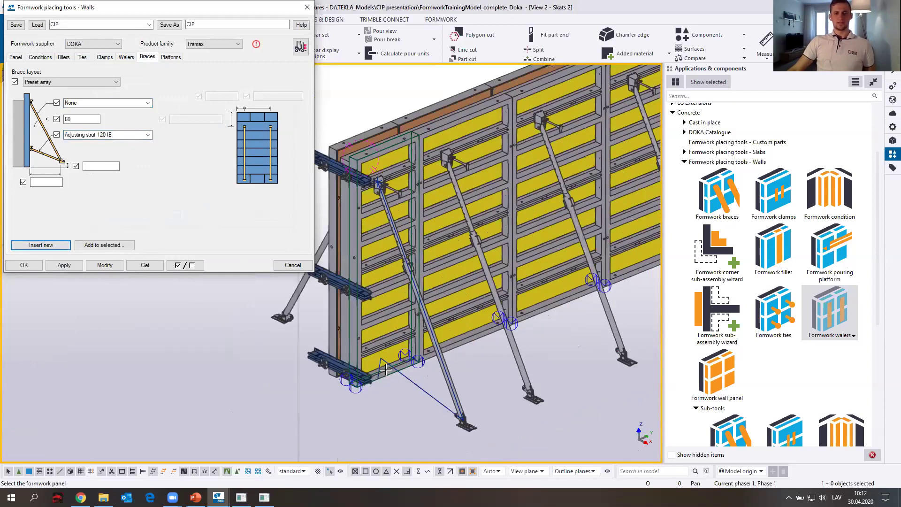
scroll(443, 382, "up", 4)
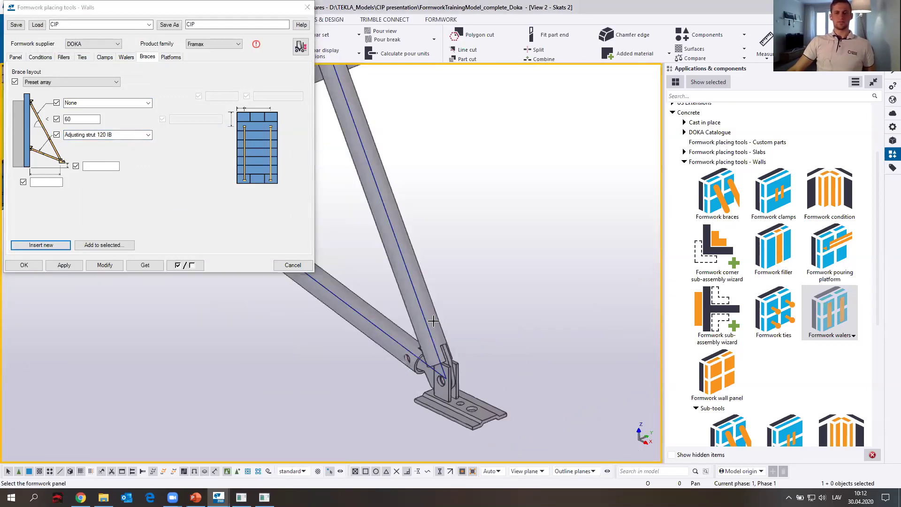
scroll(433, 321, "down", 3)
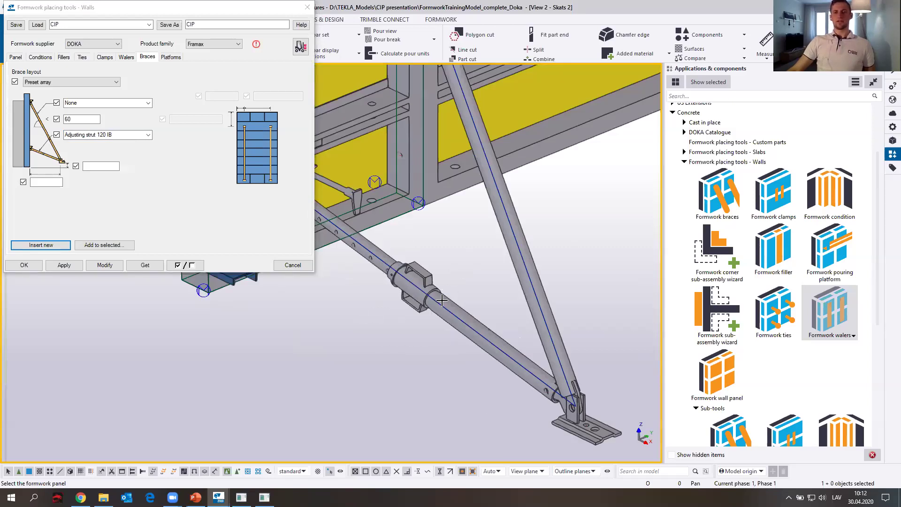
scroll(472, 246, "down", 4)
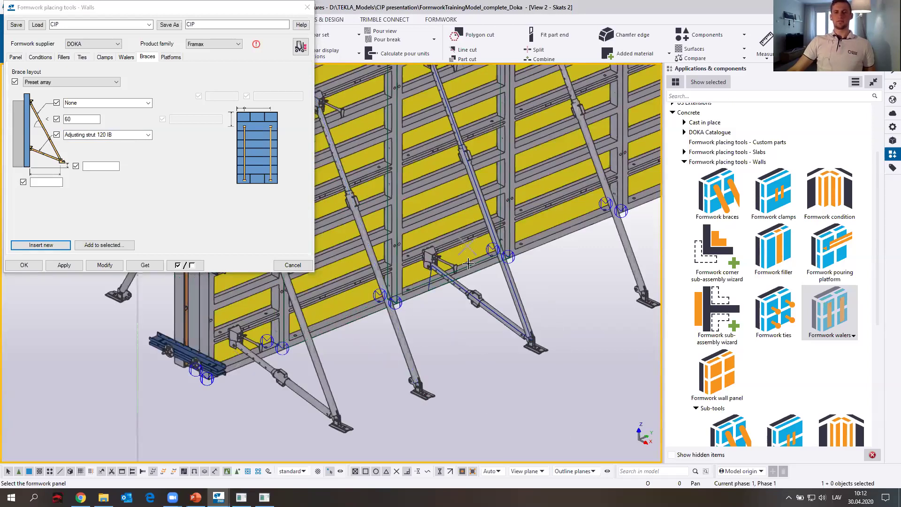
scroll(462, 263, "down", 3)
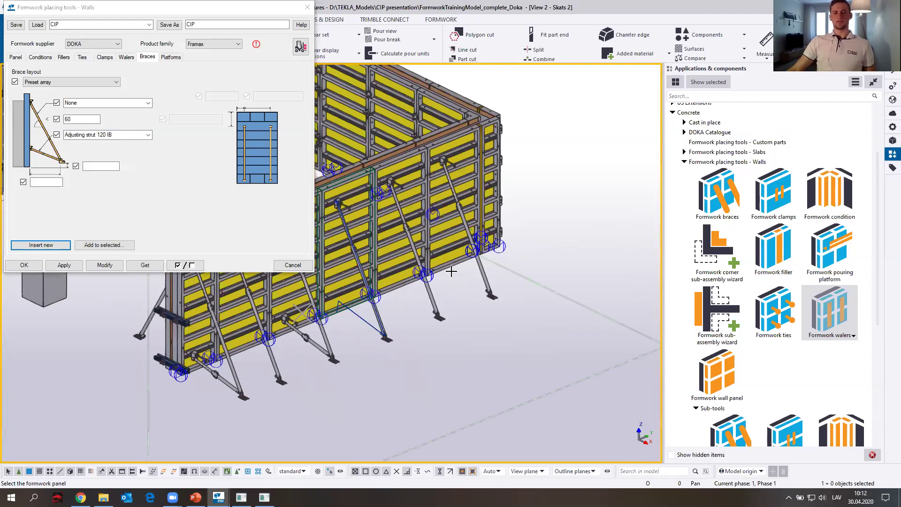
scroll(451, 263, "up", 5)
middle_click_drag(421, 195, 321, 121)
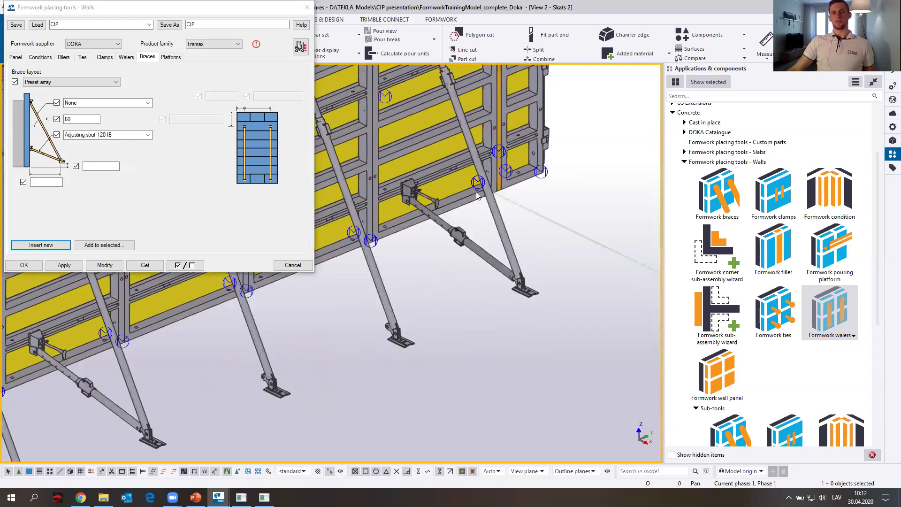
scroll(440, 202, "down", 5)
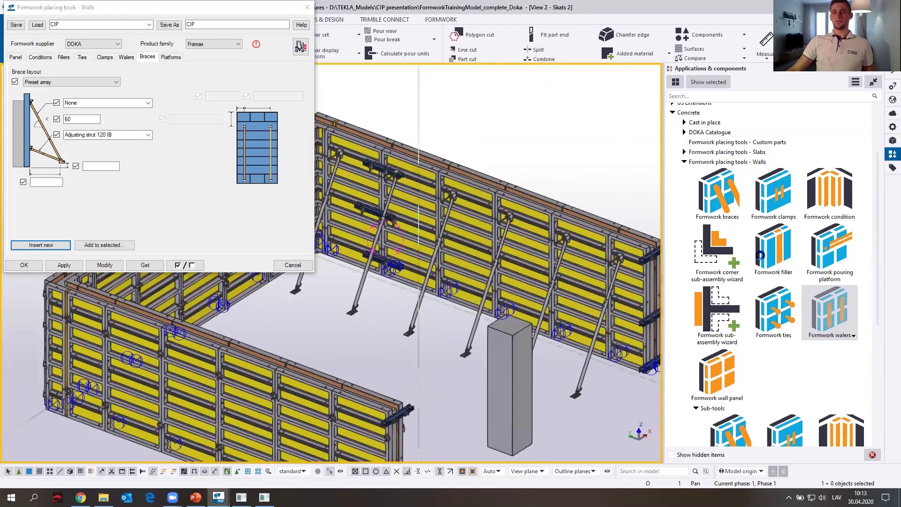
- Add adjusting struts to two neighbouring panels on the inner face of the adjoining back wall
left_click(695, 212)
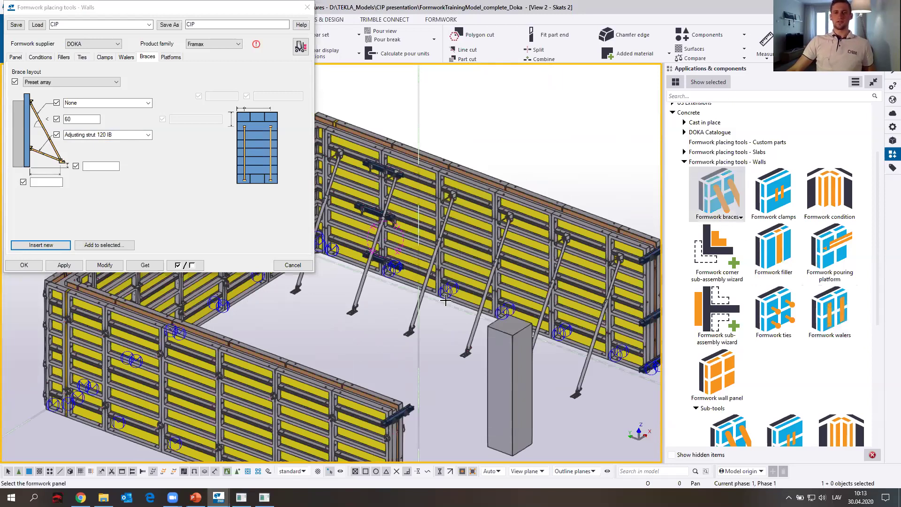
middle_click_drag(410, 297, 409, 286, "ctrl")
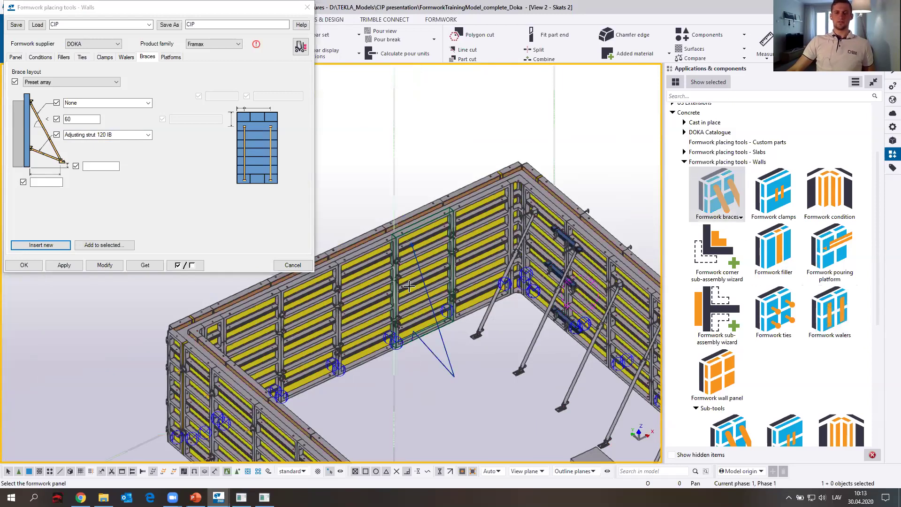
left_click(359, 305)
scroll(443, 364, "up", 2)
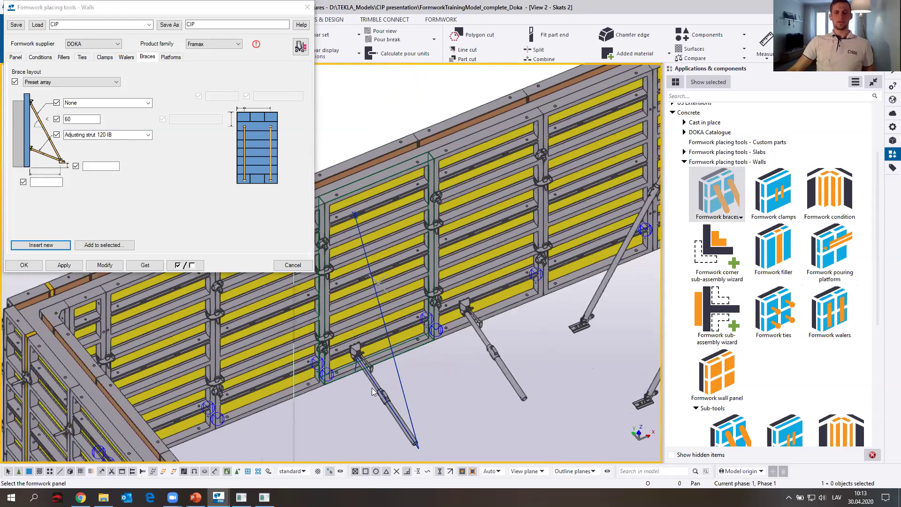
- Add Plumbing strut 340 IB to the two inner back wall braces, keeping Adjusting strut 120 IB
left_click(377, 387)
double_click(376, 385)
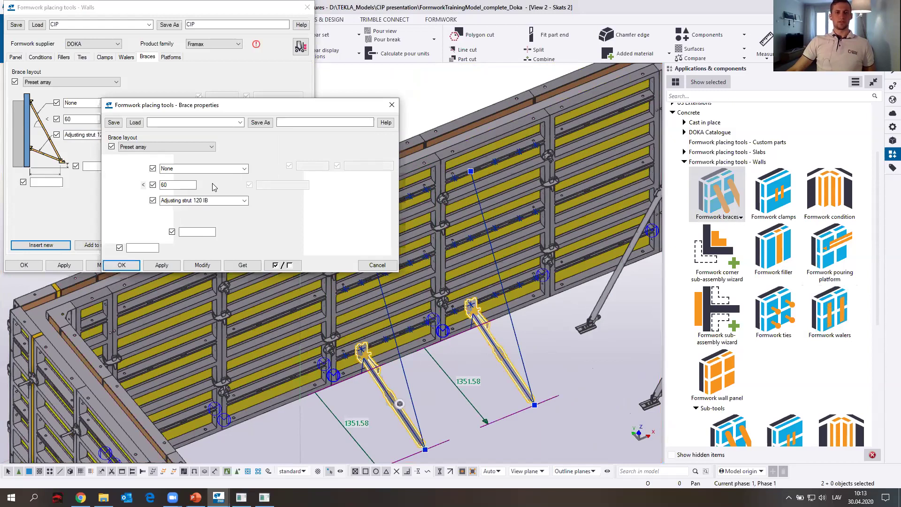
left_click(201, 265)
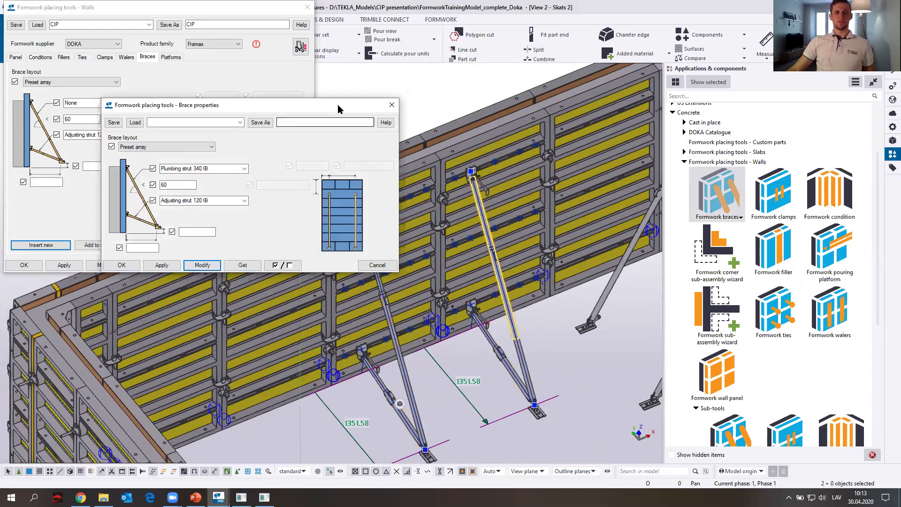
left_click(392, 105)
scroll(472, 238, "down", 3)
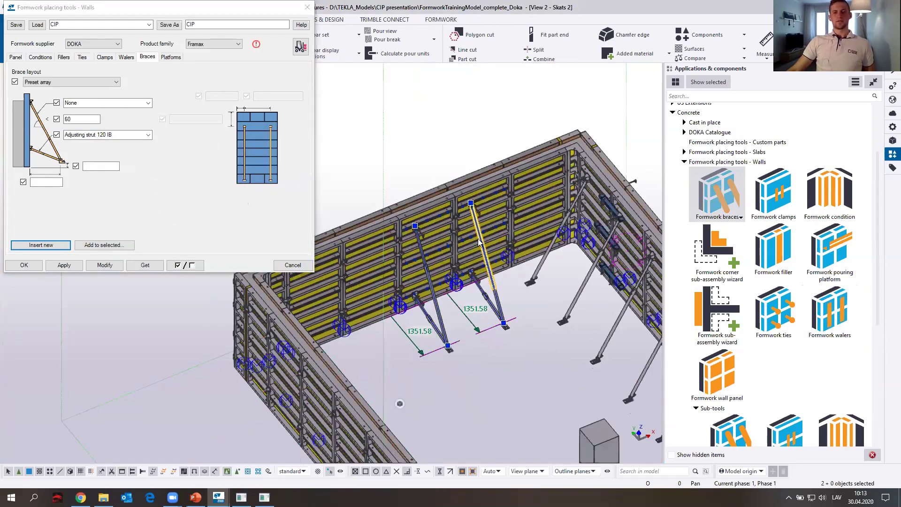
left_click(439, 167)
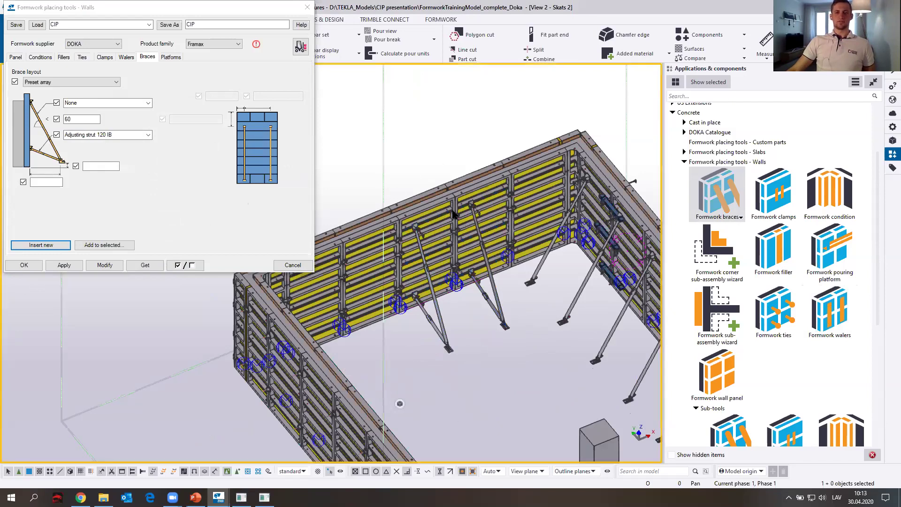
scroll(446, 206, "up", 5)
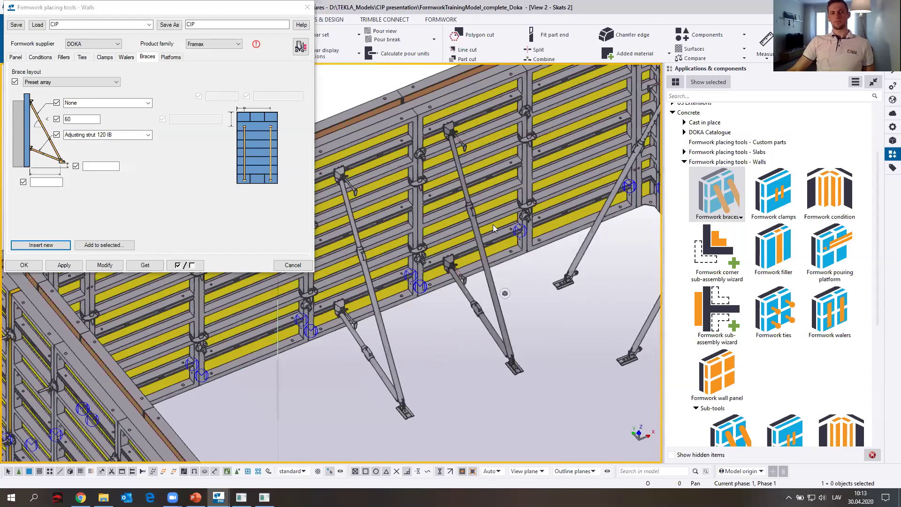
scroll(478, 238, "up", 2)
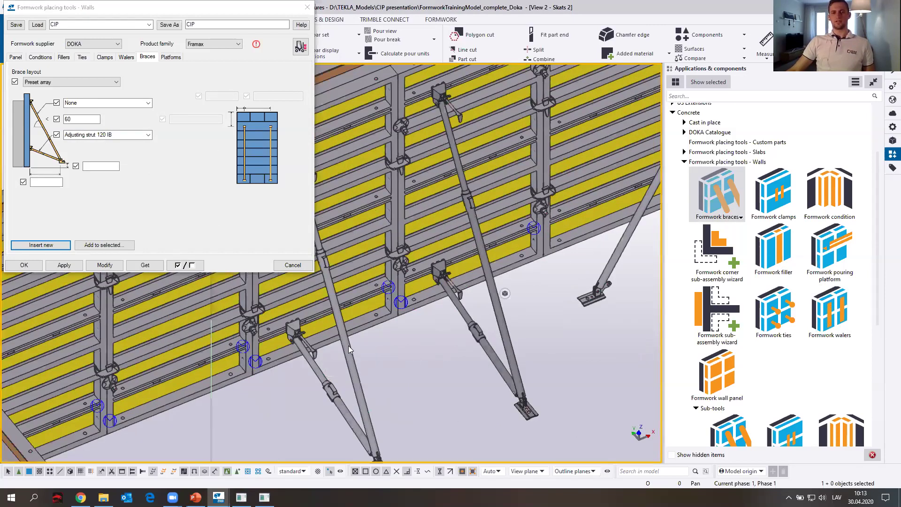
scroll(439, 326, "down", 3)
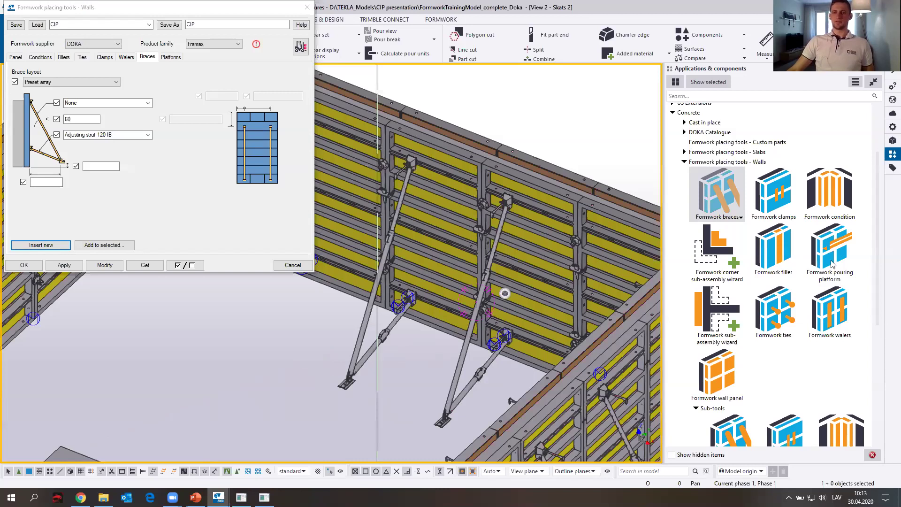
- Insert pouring platform brackets along the upper outer face of the braced side wall
key("Page_Down")
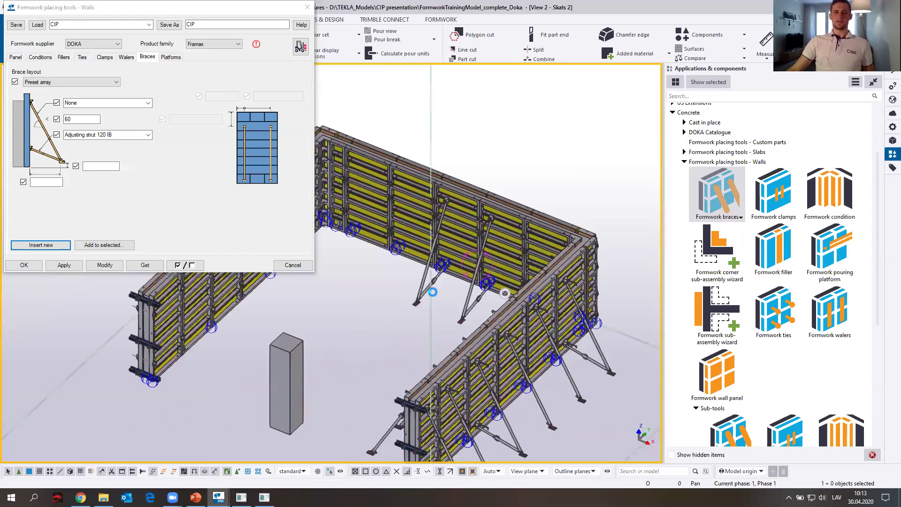
scroll(432, 292, "up", 4)
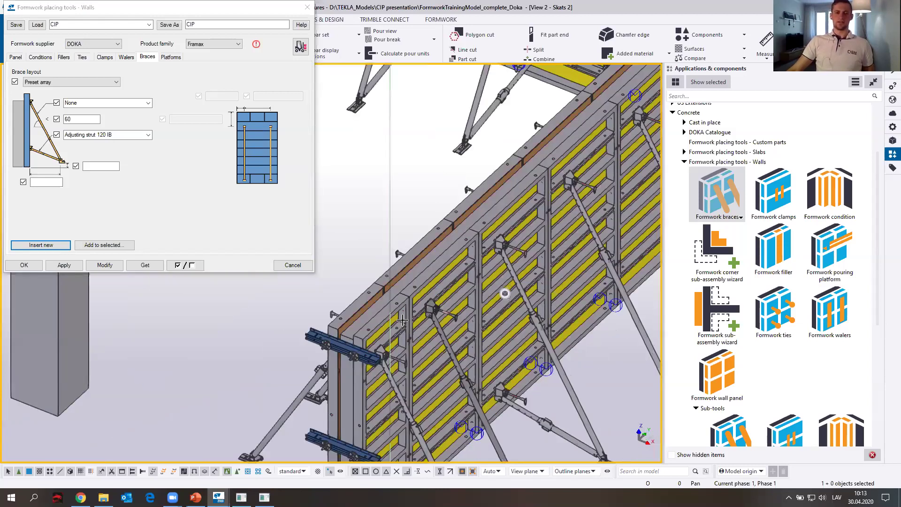
key("Page_Down")
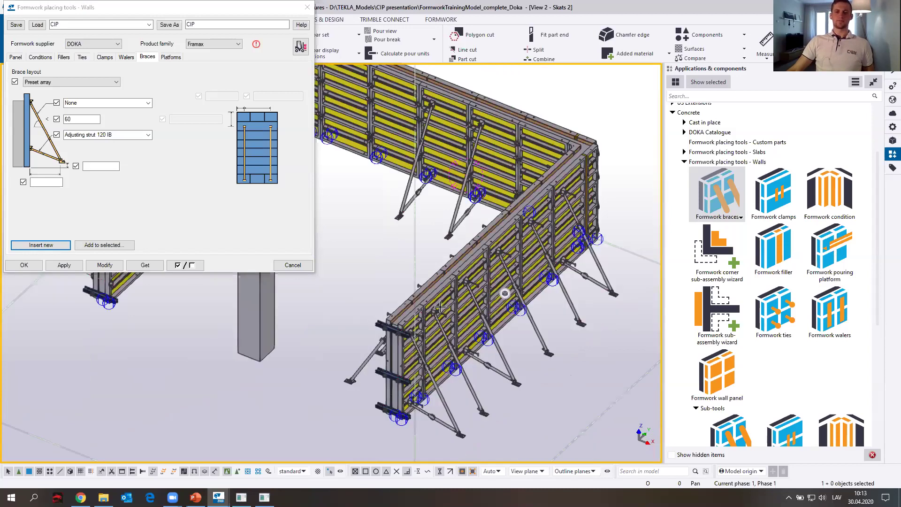
scroll(440, 307, "up", 2)
middle_click_drag(397, 312, 460, 294, "ctrl")
scroll(459, 299, "down", 2)
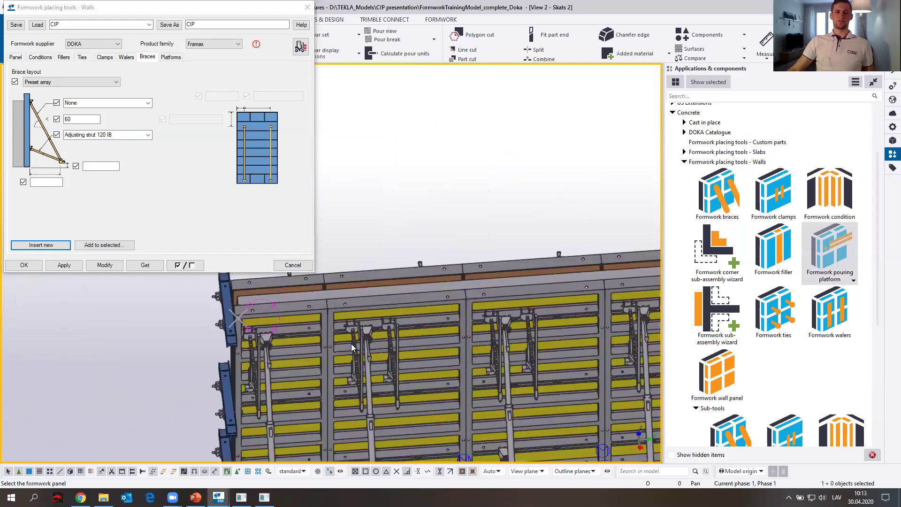
middle_click_drag(352, 345, 333, 361, "ctrl")
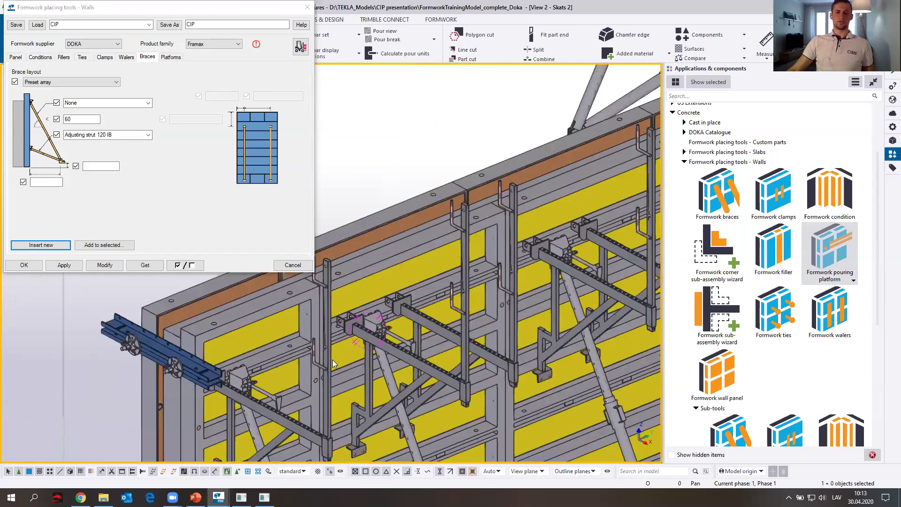
scroll(329, 364, "down", 3)
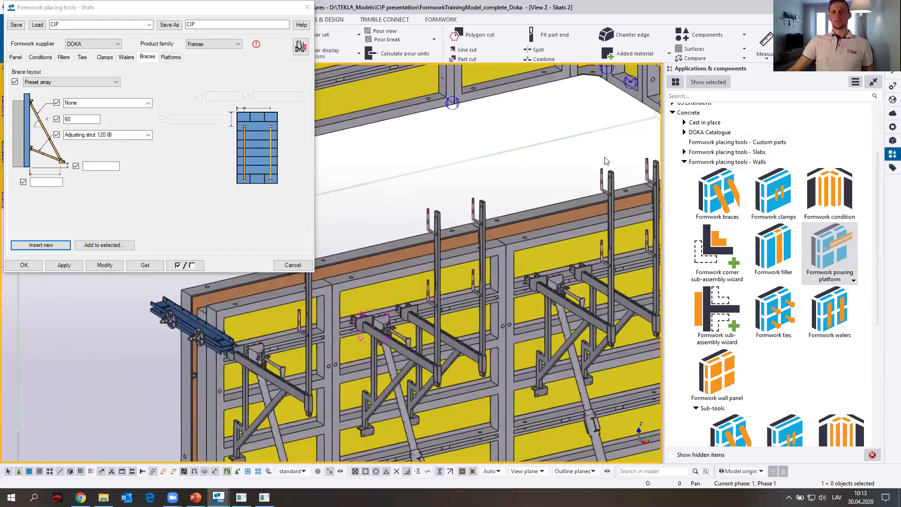
- Change the side wall's pouring platform type to Framax bracket 90 EP Frame profile
scroll(605, 136, "up", 2)
double_click(605, 130)
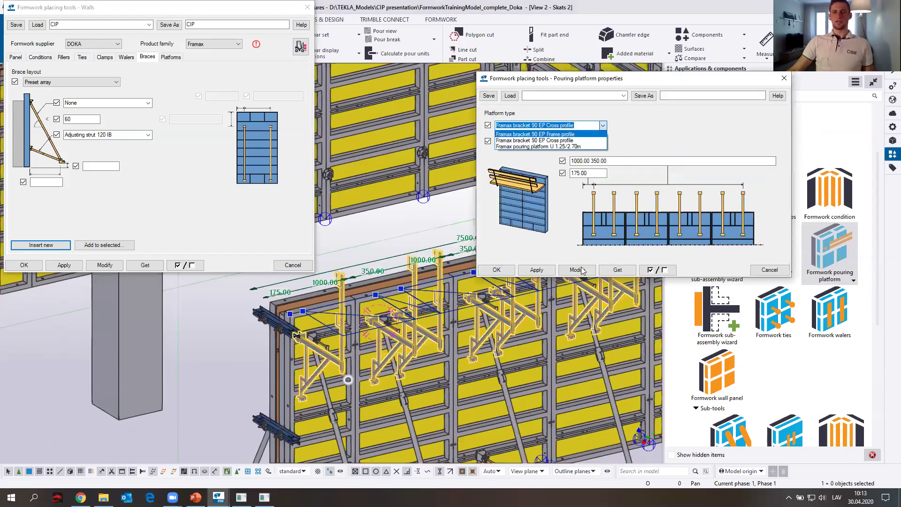
left_click(582, 268)
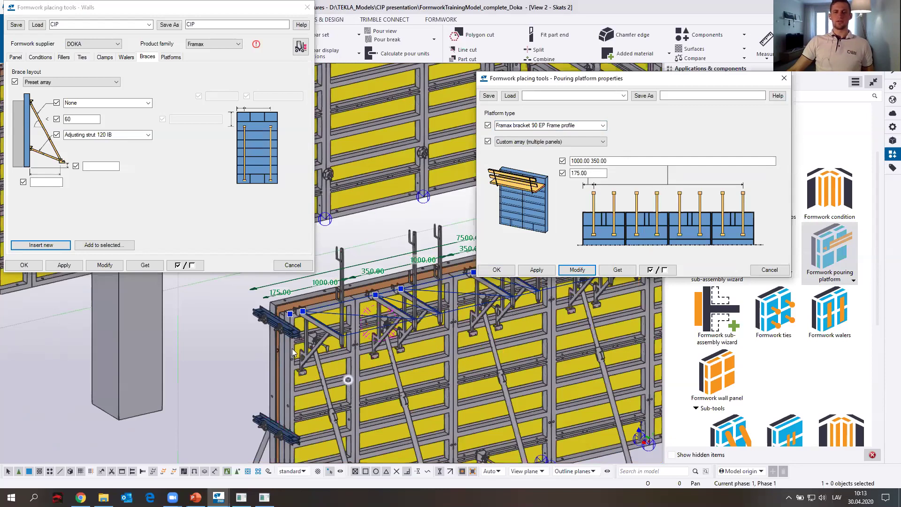
- Delete the pouring platform brackets from the side wall
scroll(305, 365, "up", 4)
scroll(297, 329, "up", 2)
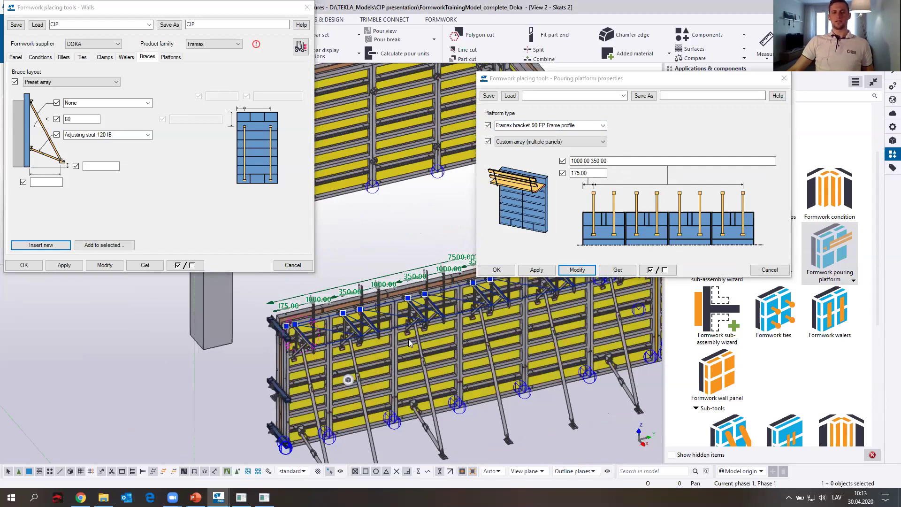
middle_click_drag(319, 324, 301, 343)
key("Delete")
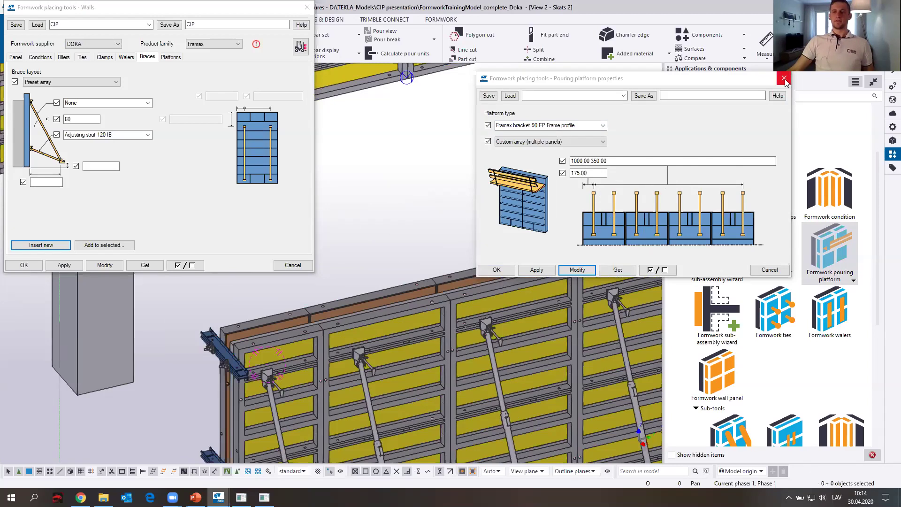
- Set the platform type to Framax pouring platform U 1.25/2.70m and the custom array spacing to 2700
left_click(604, 126)
left_click(569, 146)
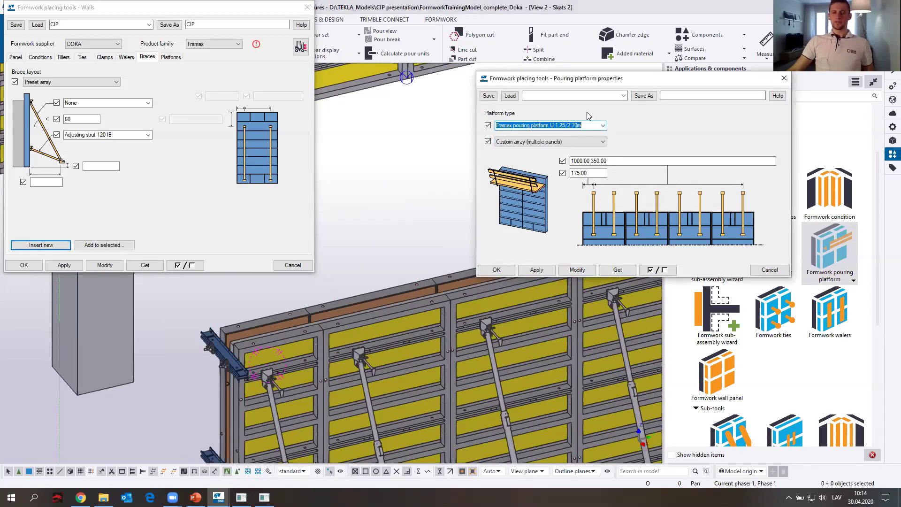
left_click(625, 96)
left_click(594, 249)
left_click(619, 160)
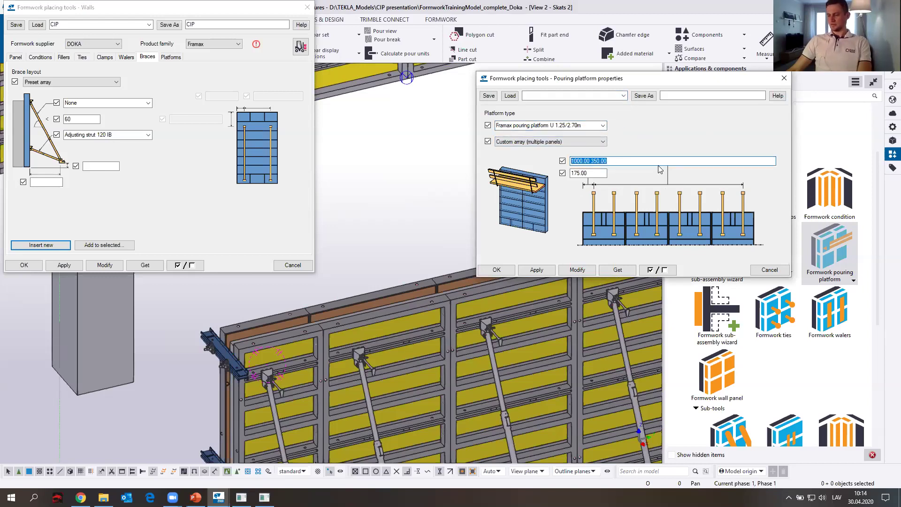
type("2700")
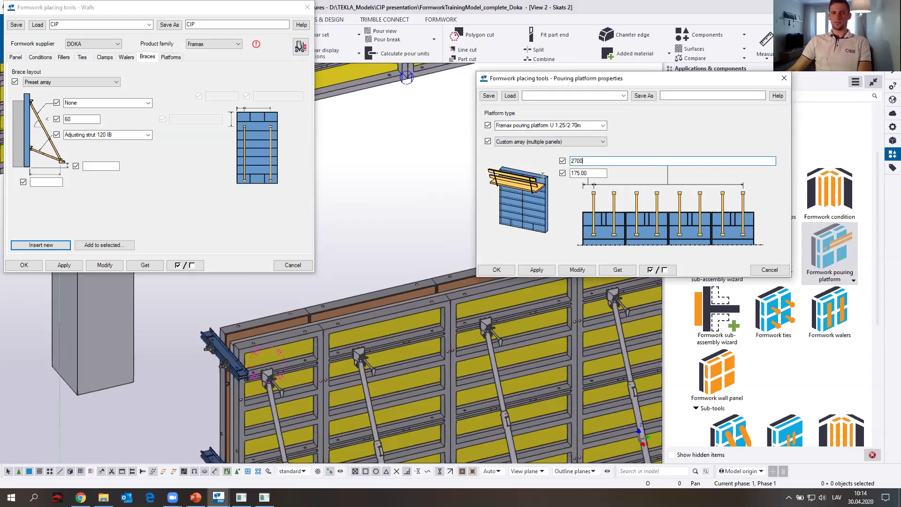
- Place the Framax pouring platforms along the outer face of the braced side wall using the prepared settings
left_click(545, 271)
left_click(784, 78)
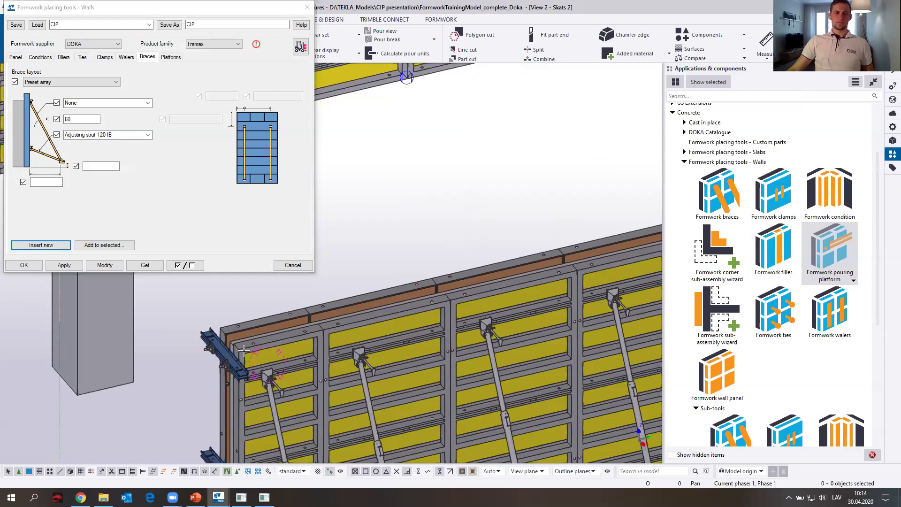
scroll(246, 356, "down", 1)
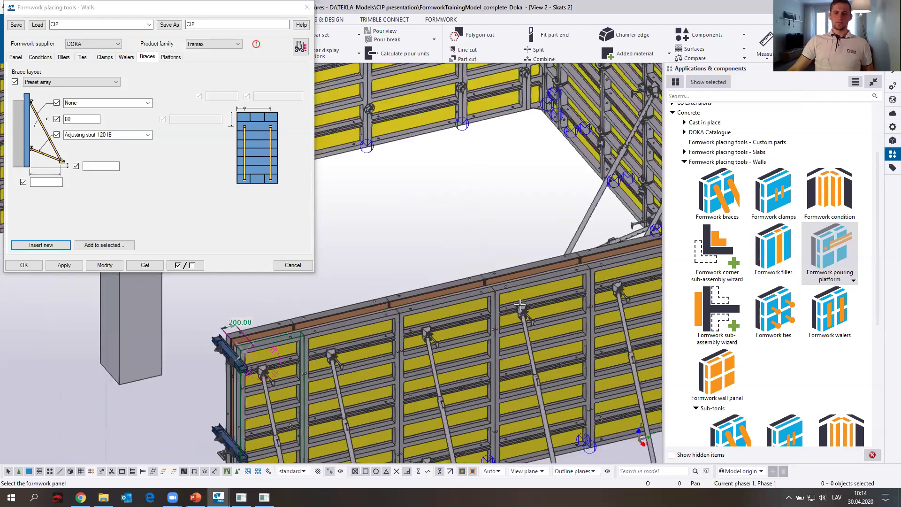
scroll(520, 306, "down", 2)
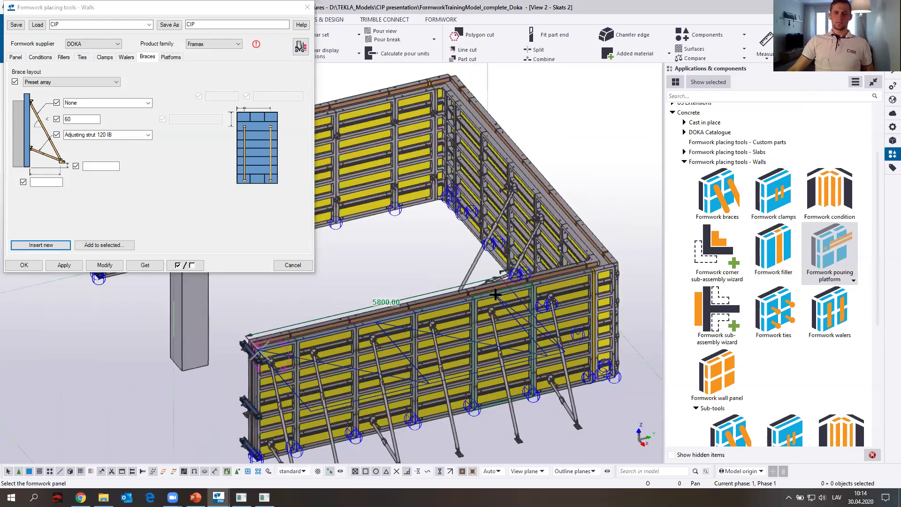
left_click(498, 295)
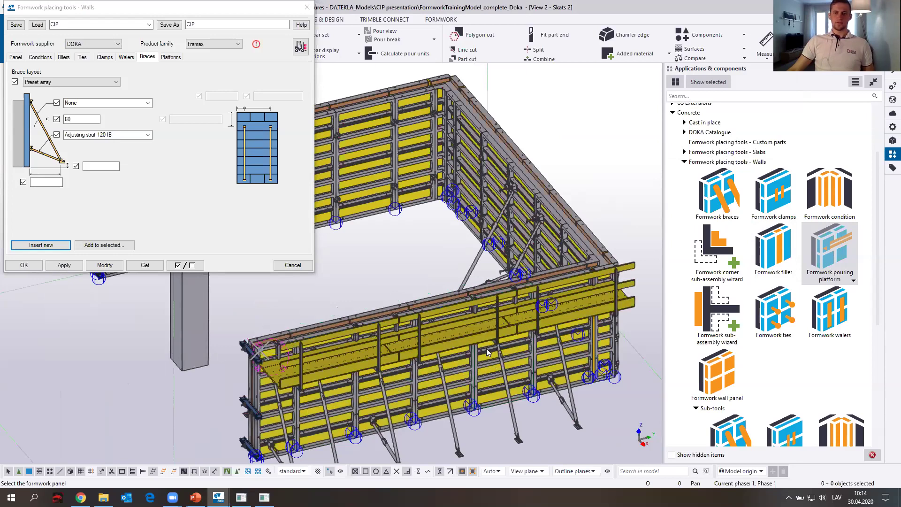
- Examine the pouring platforms along the side wall, checking their hangers, guard rails and fit at the wall ends and corner
scroll(463, 382, "up", 2)
scroll(480, 324, "up", 2)
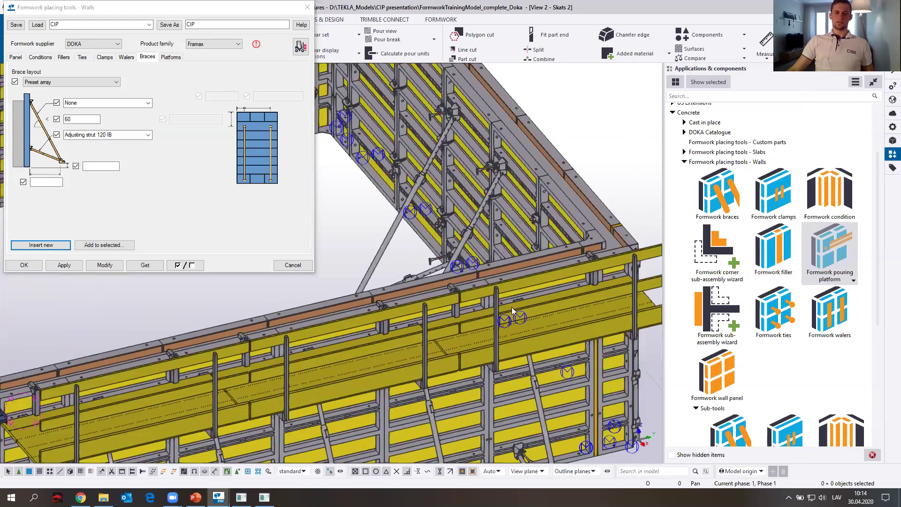
middle_click_drag(535, 279, 431, 267, "ctrl")
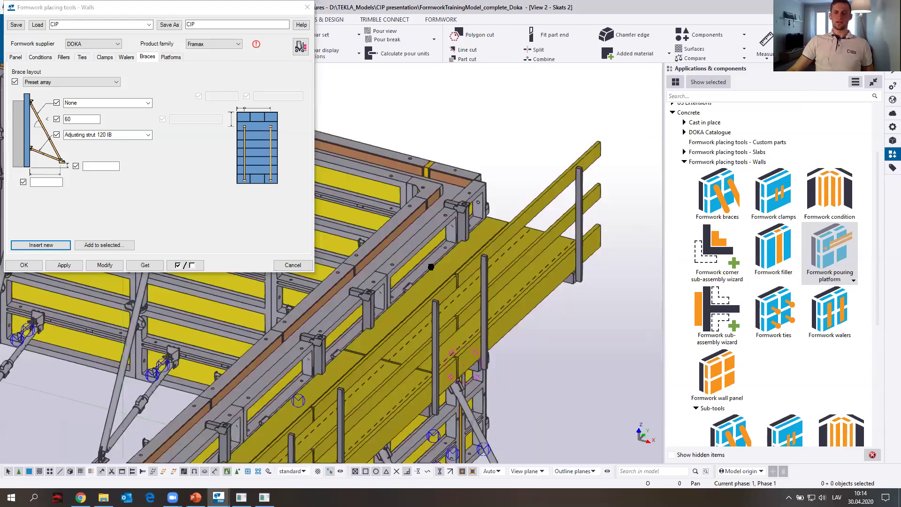
middle_click_drag(533, 332, 503, 374, "ctrl")
scroll(337, 294, "down", 3)
scroll(326, 308, "up", 3)
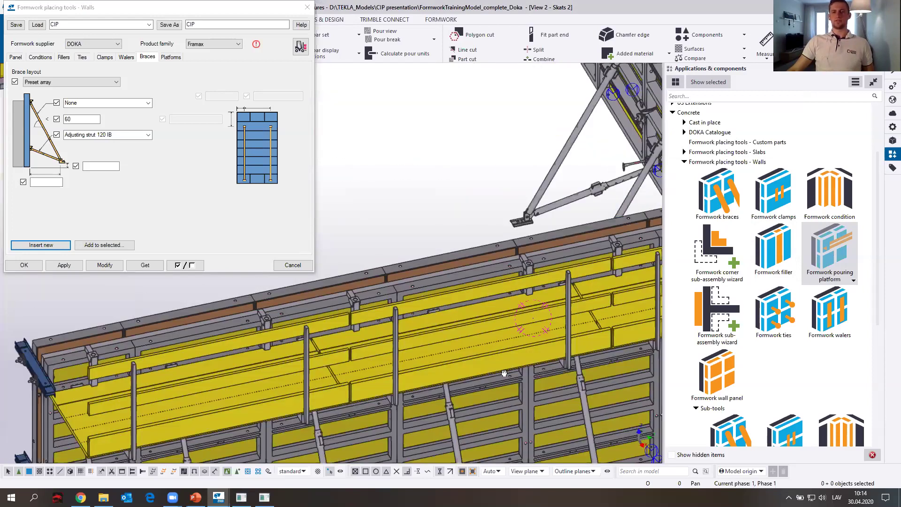
scroll(493, 314, "up", 2)
middle_click_drag(494, 314, 260, 319, "ctrl")
scroll(545, 311, "down", 1)
scroll(540, 329, "up", 1)
scroll(563, 338, "down", 2)
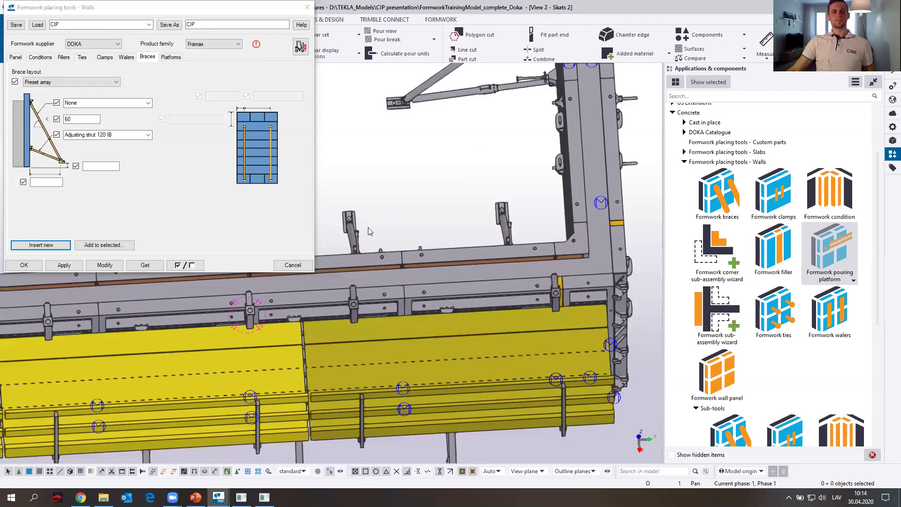
- Close the wall formwork settings and place a formwork condition around the freestanding column
left_click(292, 265)
scroll(389, 275, "down", 4)
middle_click_drag(389, 275, 521, 254, "ctrl")
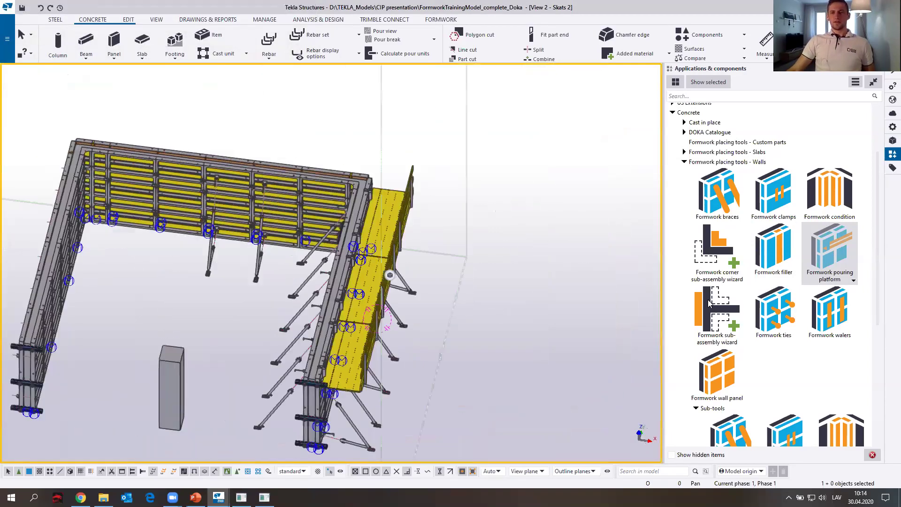
middle_click_drag(375, 315, 523, 309)
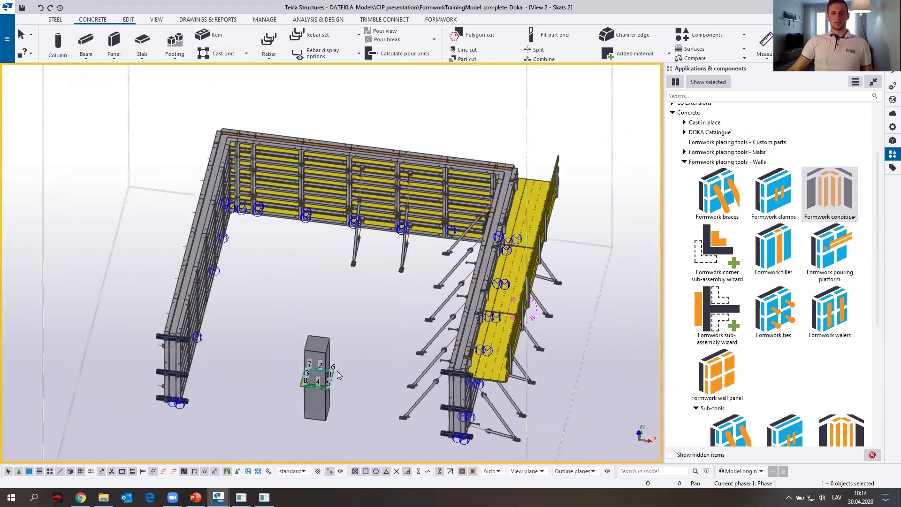
left_click(342, 339)
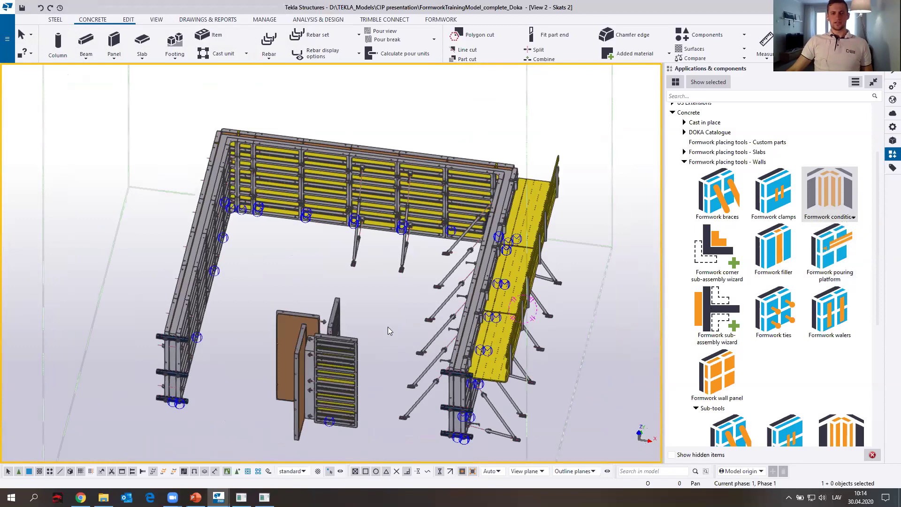
- Apply the saved cip_COLUMN settings to the column formwork, with condition type h=2.70m_Panels 060
scroll(373, 298, "up", 5)
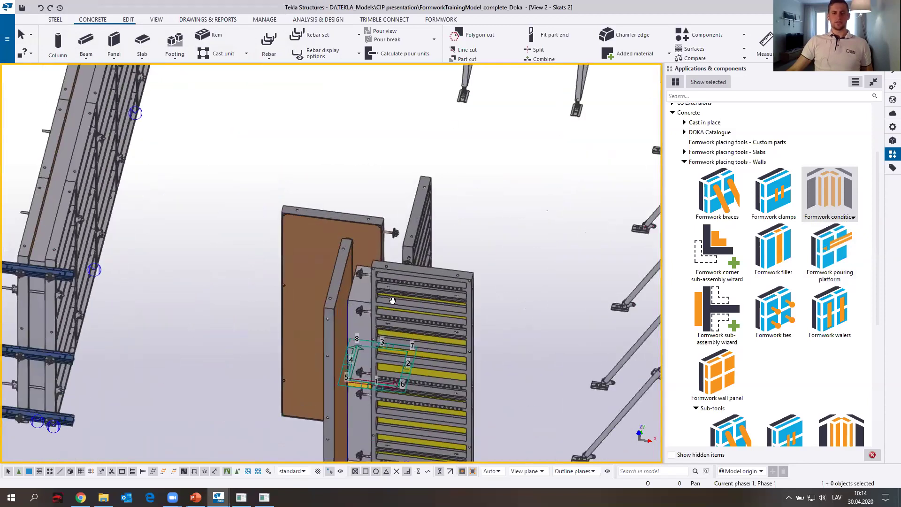
scroll(381, 285, "up", 1)
middle_click_drag(522, 238, 566, 277, "ctrl")
double_click(467, 203)
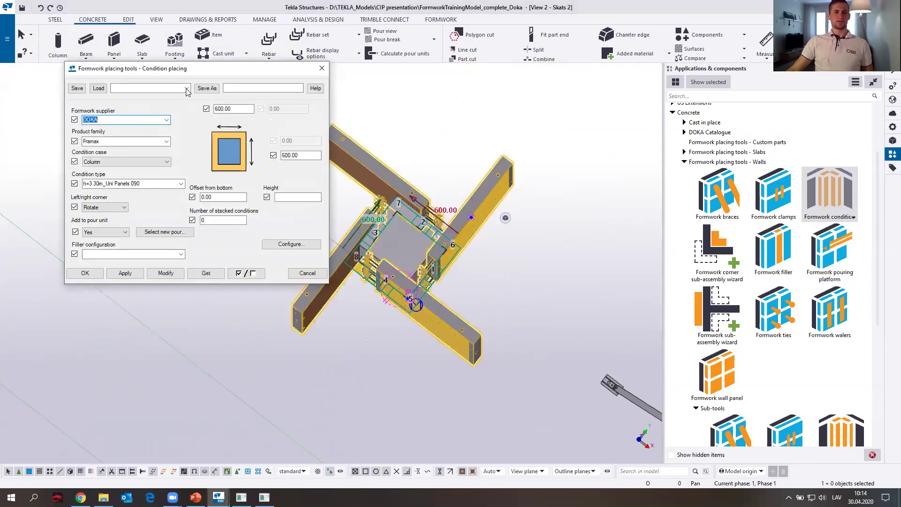
left_click(186, 89)
left_click(160, 101)
left_click(99, 88)
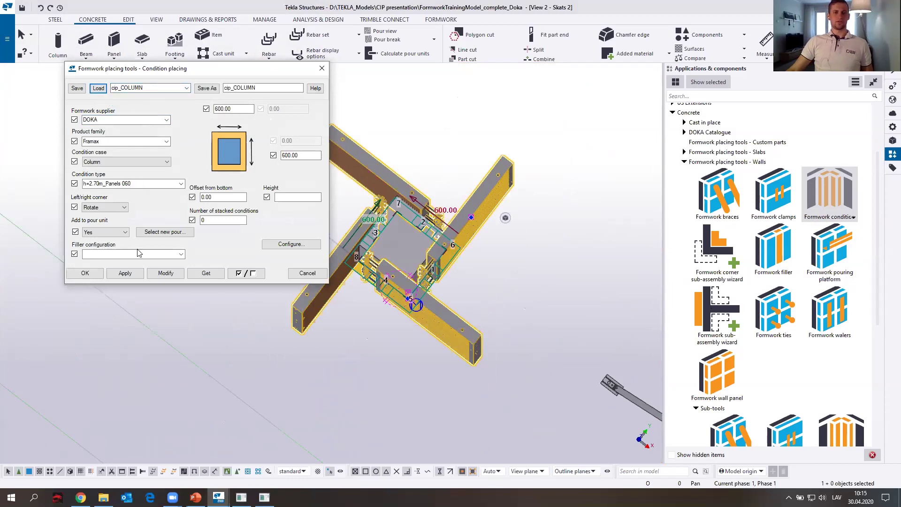
left_click(165, 274)
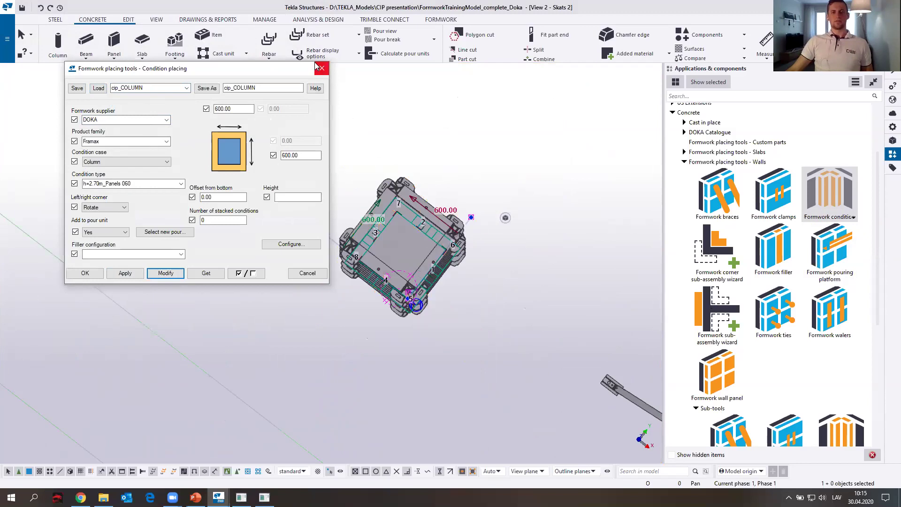
left_click(321, 69)
- Add formwork braces to two adjacent faces of the column formwork
scroll(340, 266, "up", 10)
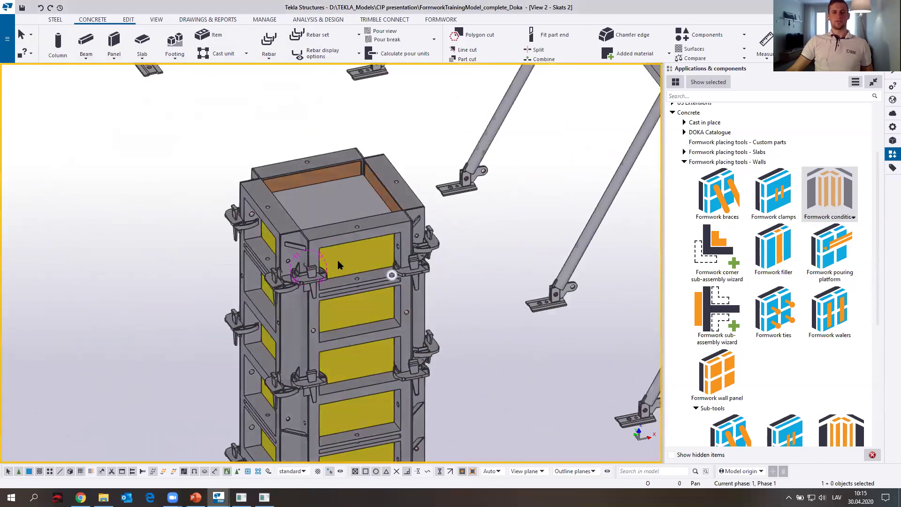
scroll(340, 265, "up", 8)
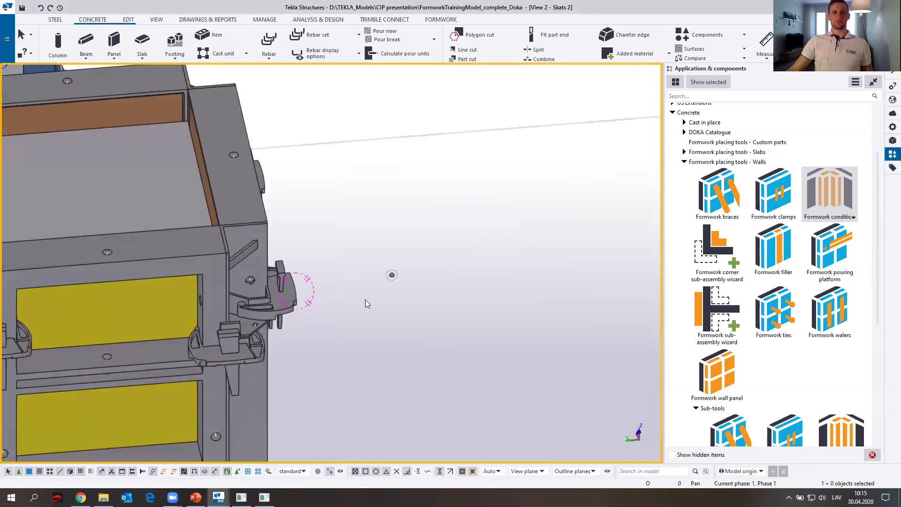
middle_click_drag(365, 304, 470, 282, "ctrl")
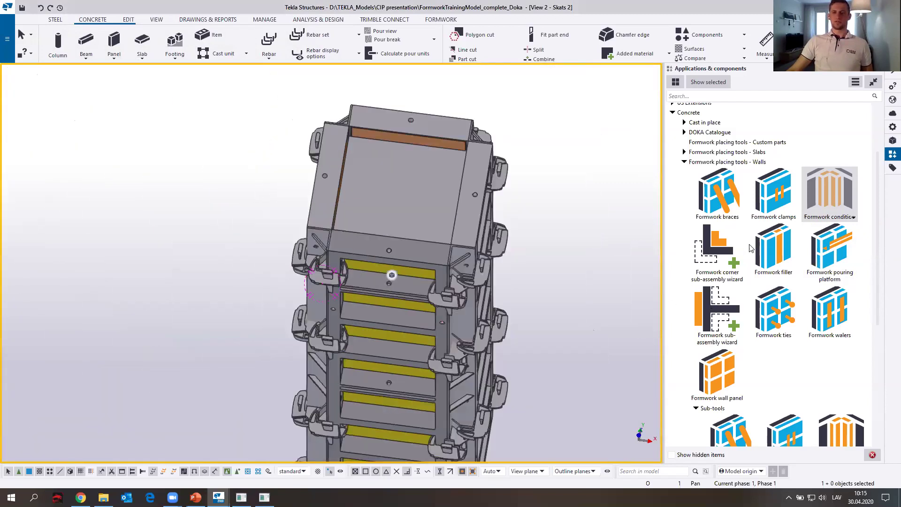
scroll(450, 333, "down", 10)
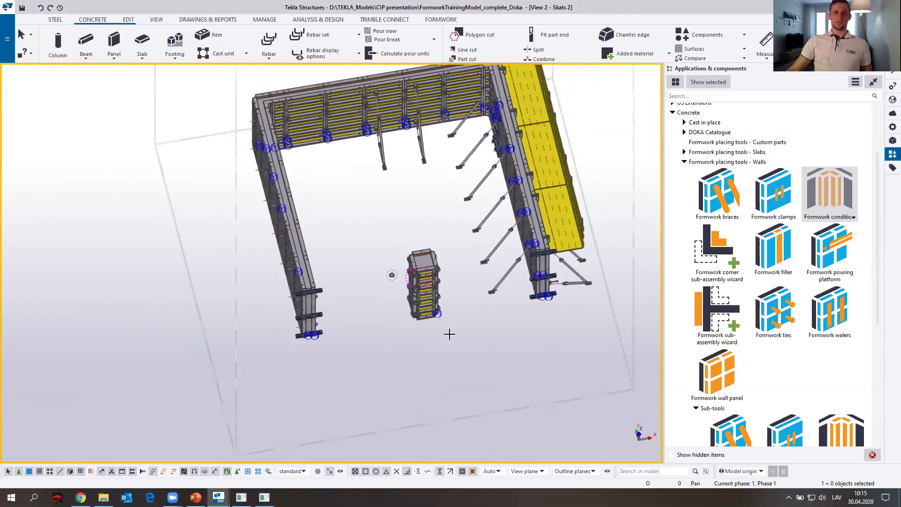
key("Return")
left_click(428, 296)
middle_click_drag(452, 298, 402, 274, "ctrl")
scroll(441, 305, "up", 4)
left_click(446, 297)
key("Escape")
- Set the upper strut of both column braces to Plumbing strut 340 IB
double_click(447, 317)
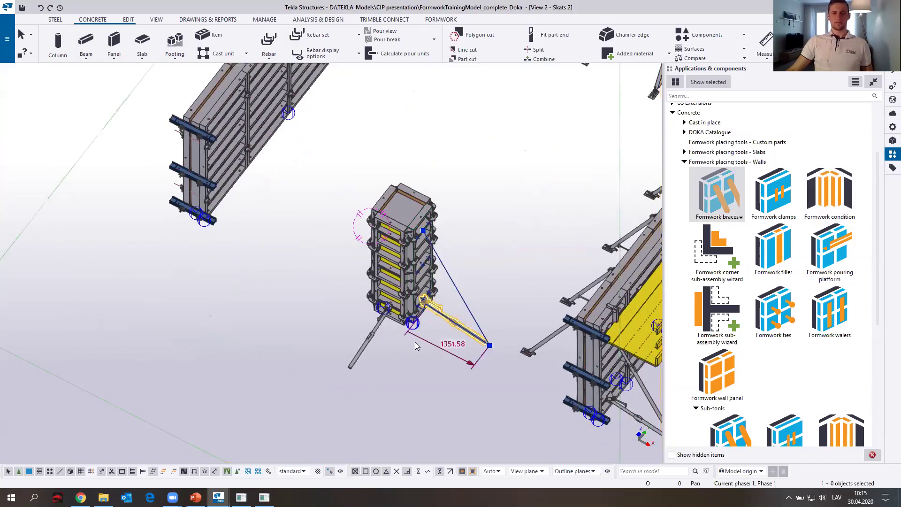
left_click(374, 338, "ctrl")
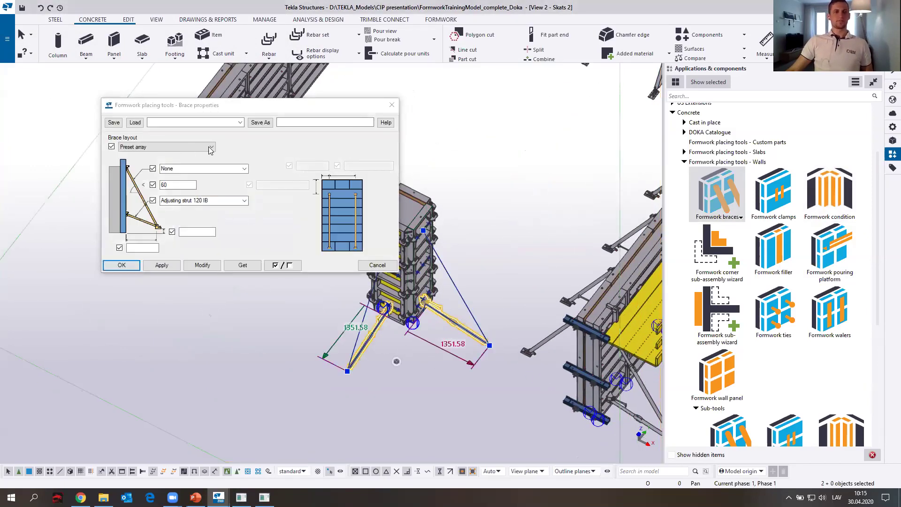
left_click(242, 170)
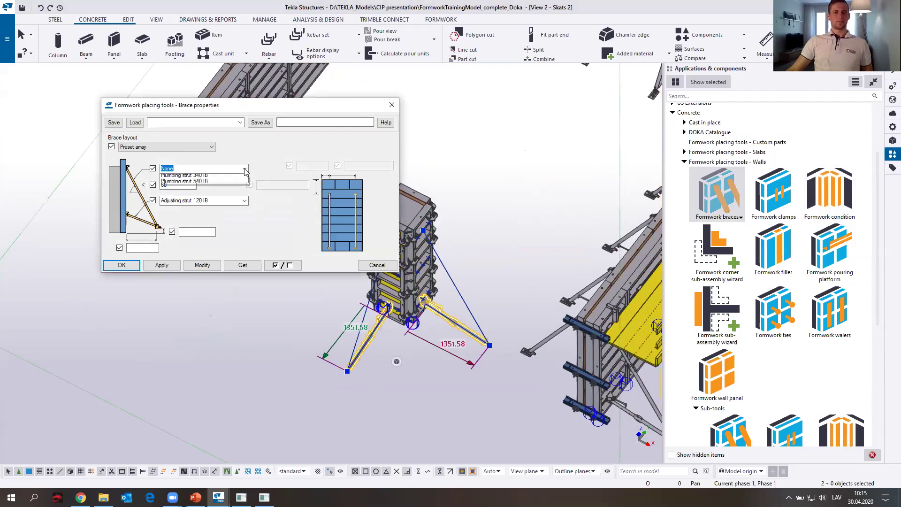
left_click(212, 183)
left_click(208, 269)
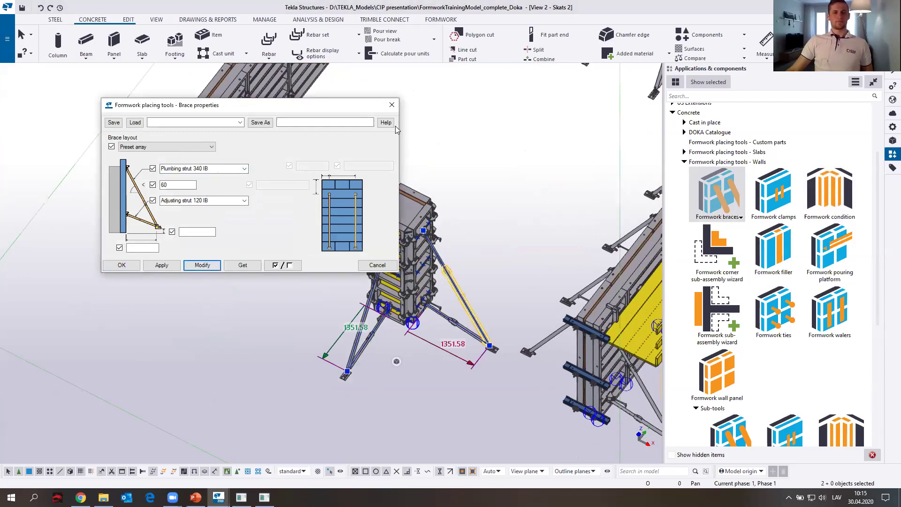
left_click(392, 105)
- Review the braced column and the complete wall formwork from several angles, including from above
left_click(430, 247)
scroll(395, 262, "up", 2)
middle_click_drag(396, 257, 515, 196, "ctrl")
middle_click_drag(432, 249, 500, 291, "ctrl")
scroll(334, 202, "down", 5)
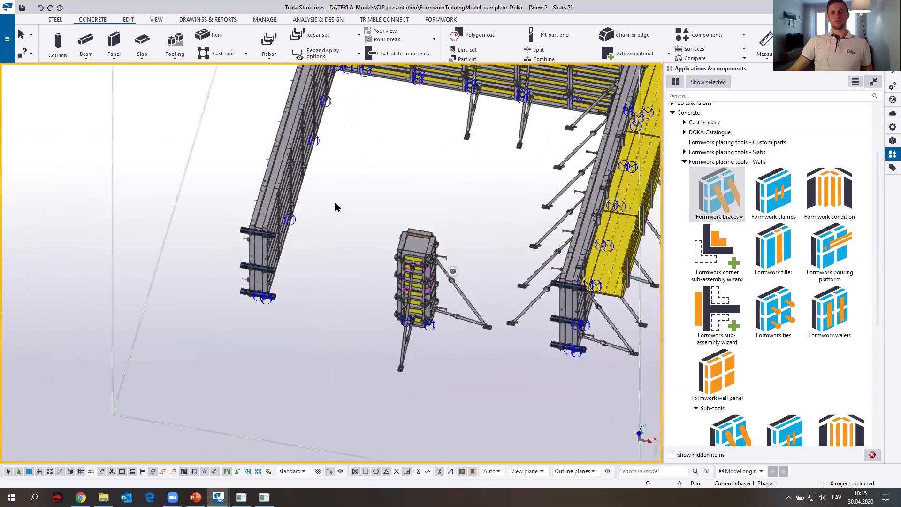
middle_click_drag(345, 231, 254, 280, "ctrl")
middle_click_drag(292, 310, 273, 331)
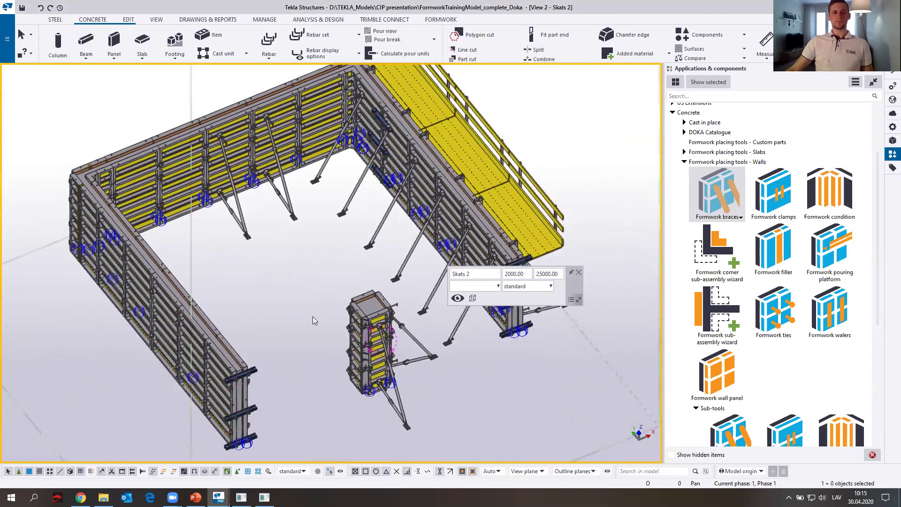
middle_click_drag(319, 265, 361, 284)
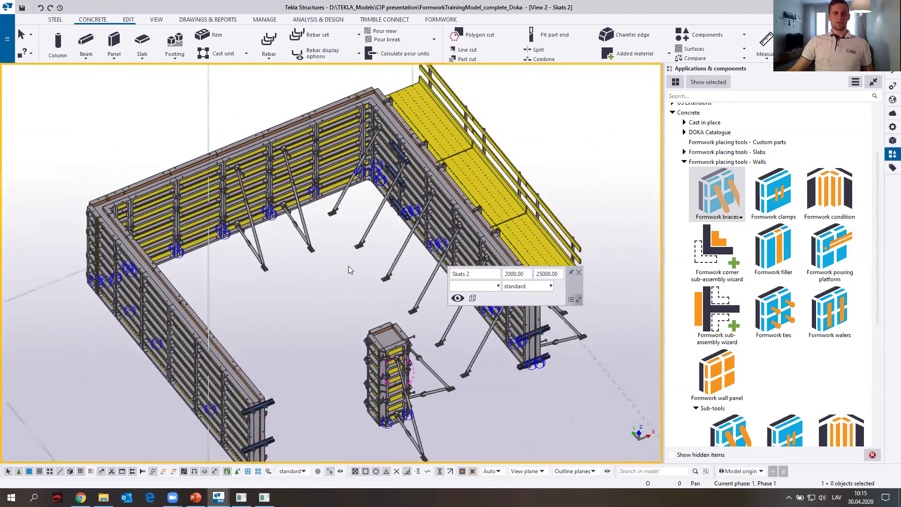
scroll(349, 266, "down", 3)
scroll(376, 329, "up", 3)
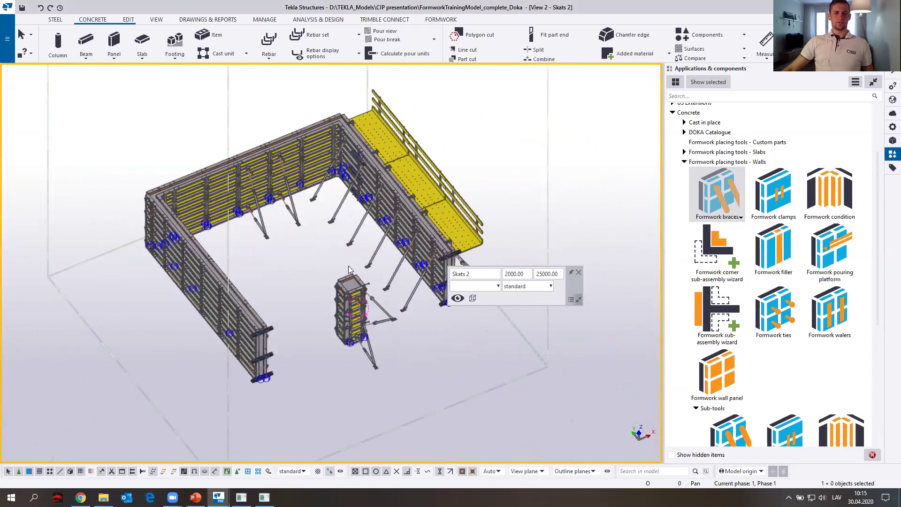
scroll(227, 253, "up", 1)
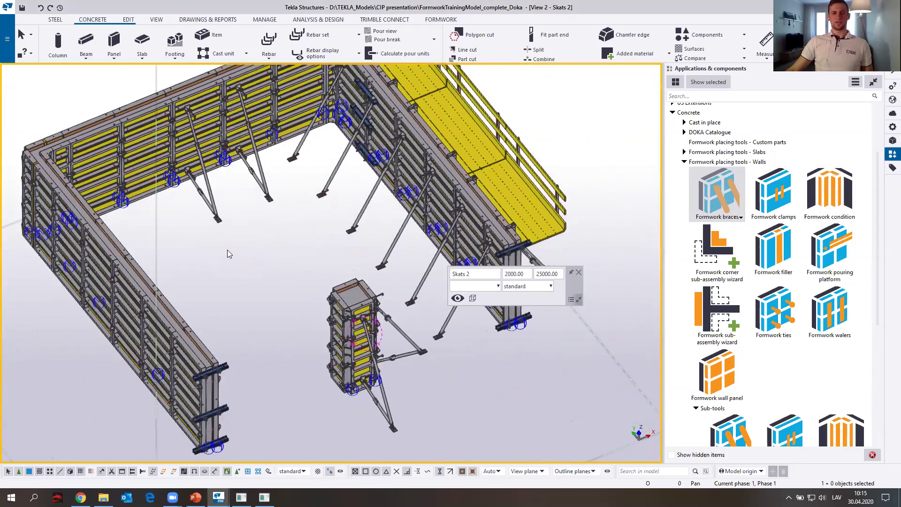
scroll(227, 254, "down", 2)
middle_click_drag(195, 158, 284, 192)
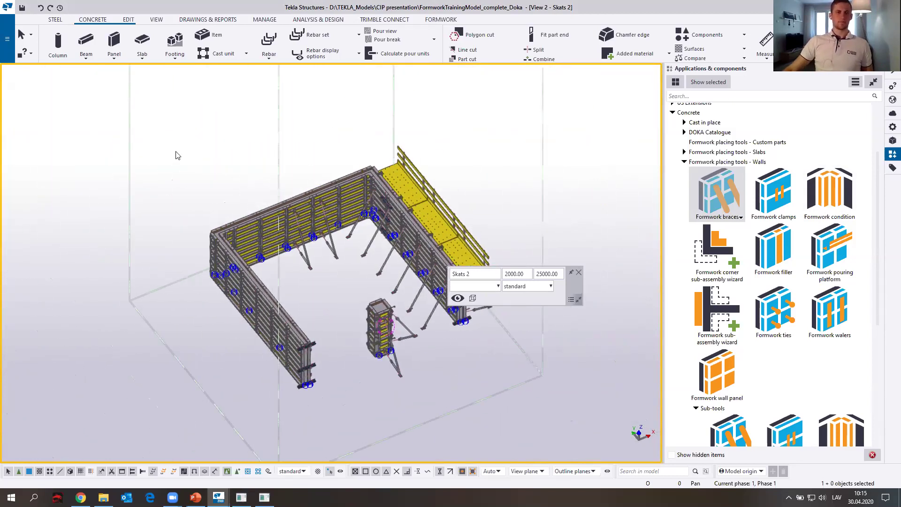
middle_click_drag(313, 239, 342, 167, "ctrl")
scroll(339, 170, "up", 3)
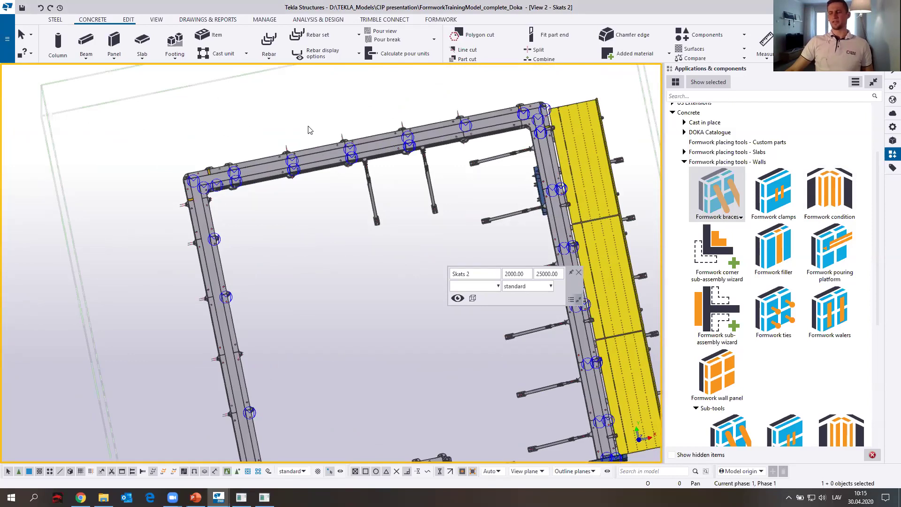
scroll(303, 187, "down", 2)
scroll(303, 187, "down", 2)
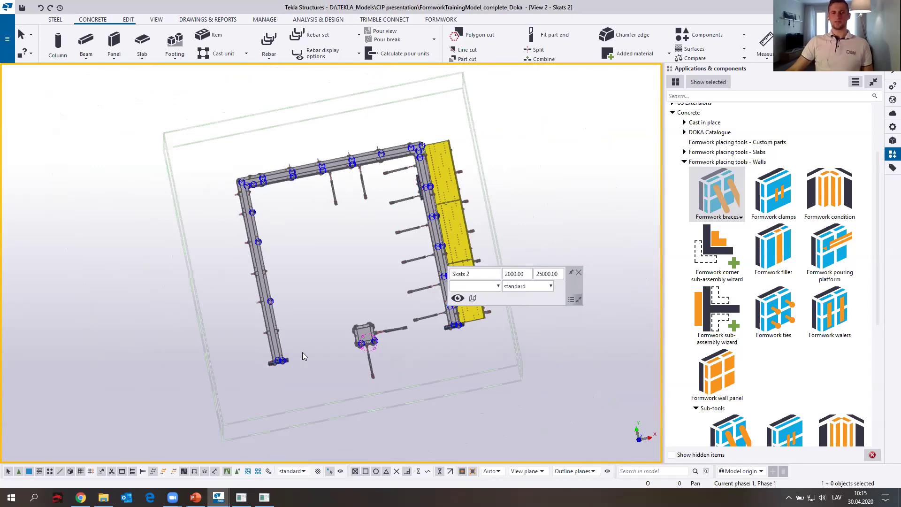
- Inspect the panels, ties and bulkhead walers at the free end of the unbraced side wall
scroll(303, 353, "up", 2)
scroll(237, 256, "up", 6)
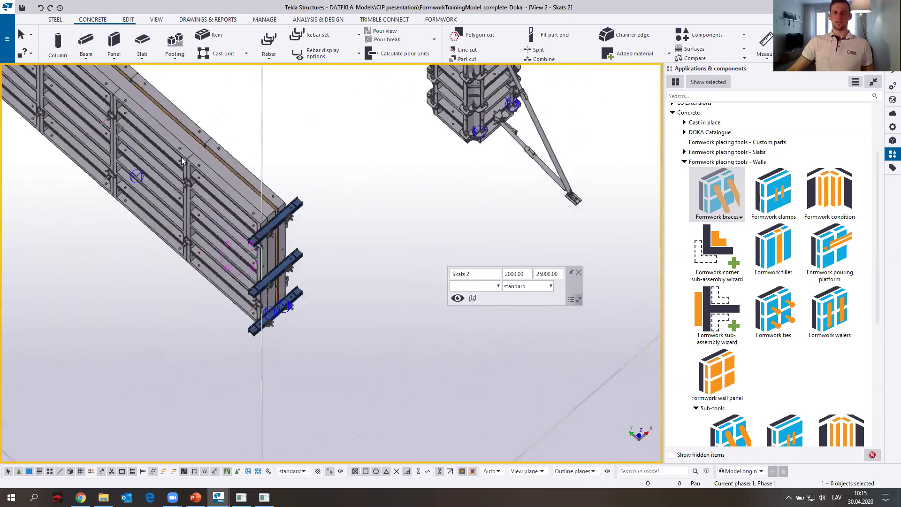
scroll(315, 307, "up", 8)
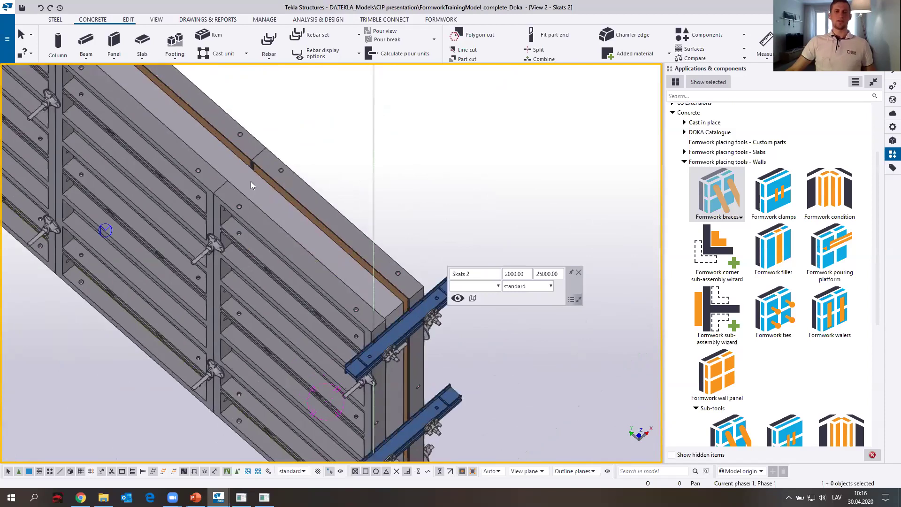
scroll(291, 184, "up", 3)
scroll(243, 153, "down", 4)
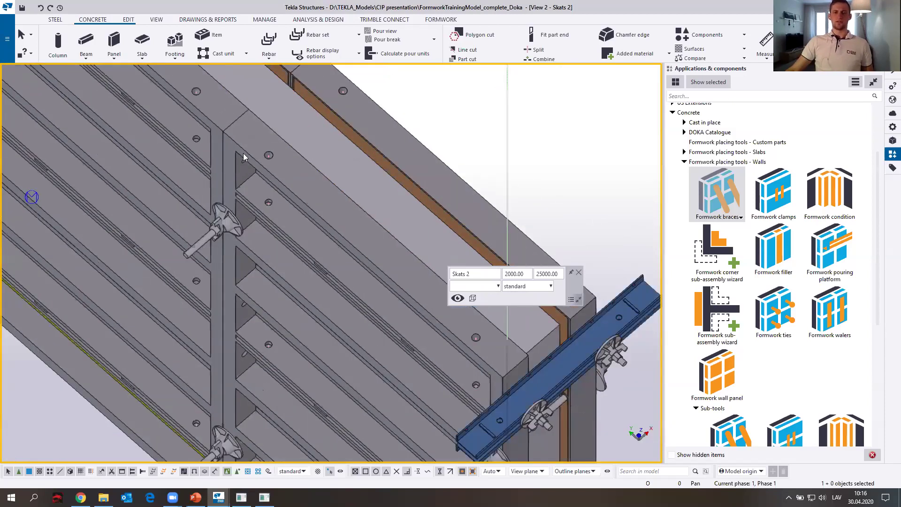
middle_click_drag(335, 216, 360, 140, "ctrl")
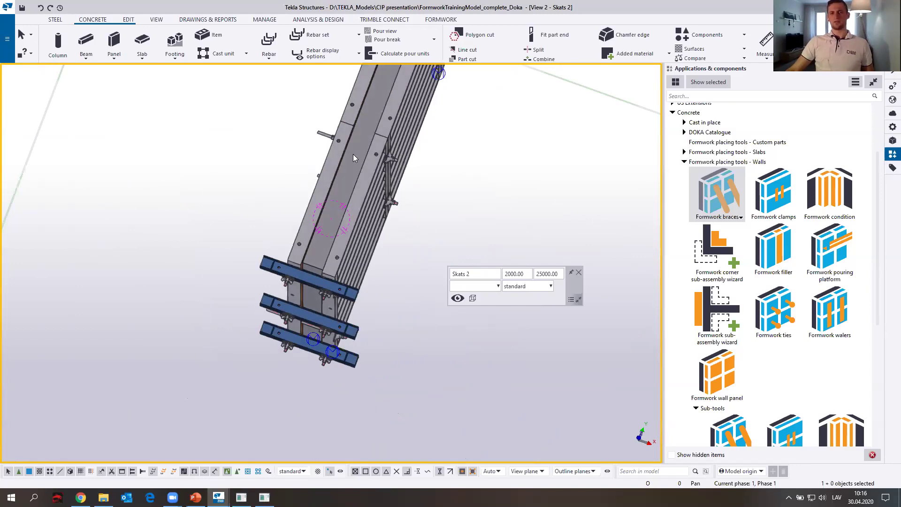
- Open the Organizer for the complete wall and column formwork and examine the DOKA categories, including the bulkhead parts
scroll(257, 245, "down", 3)
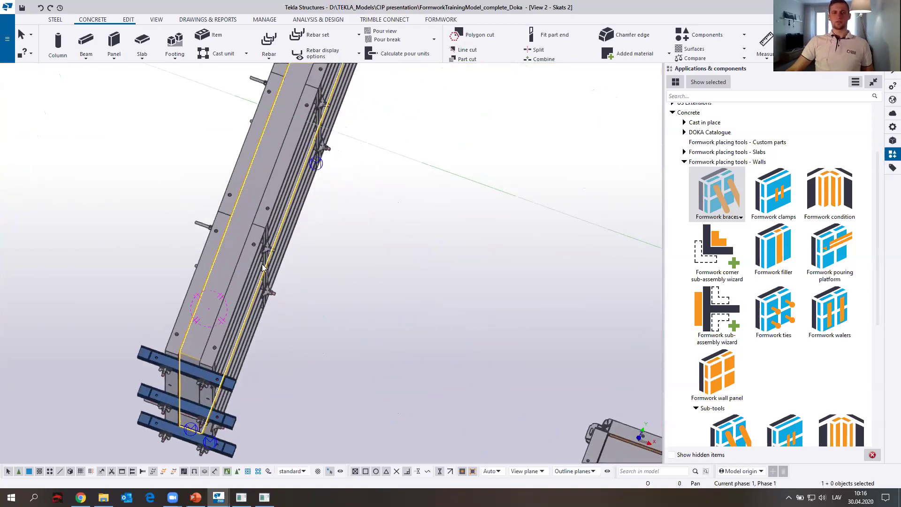
scroll(257, 244, "down", 4)
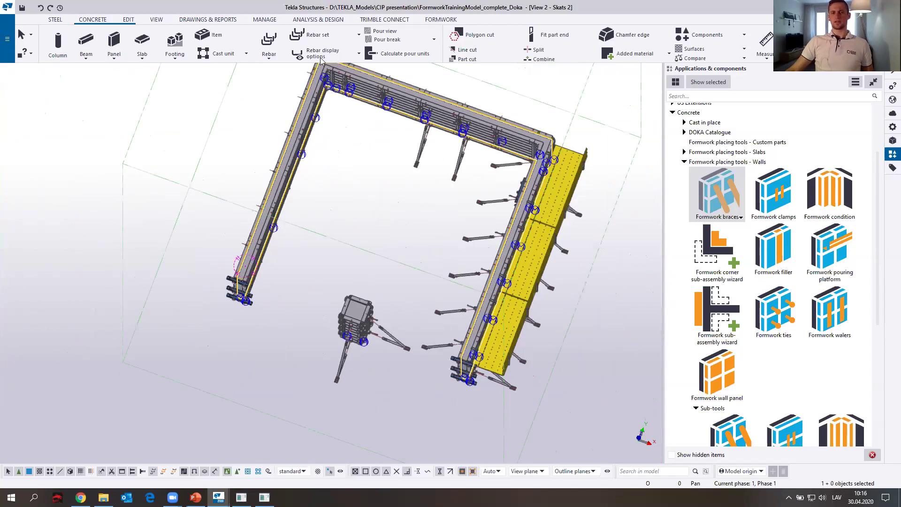
middle_click_drag(220, 346, 178, 467)
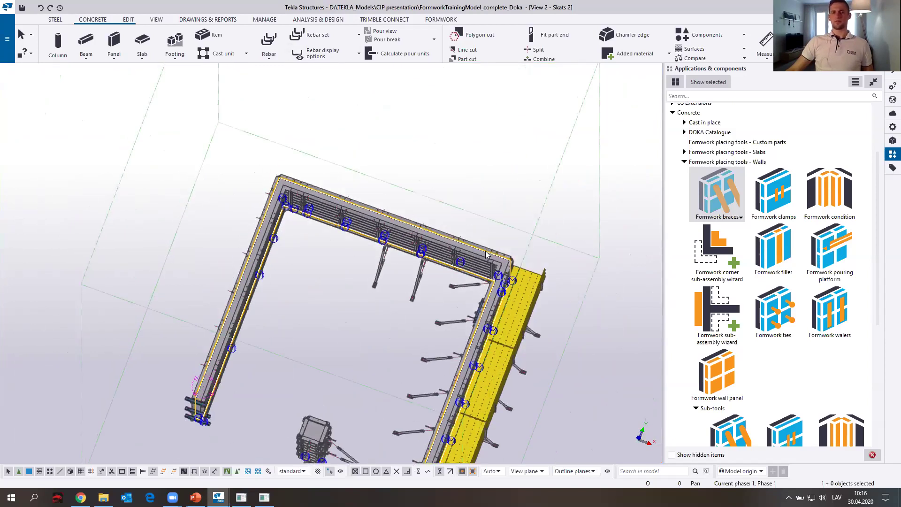
middle_click_drag(445, 249, 394, 161, "ctrl")
left_click(393, 157)
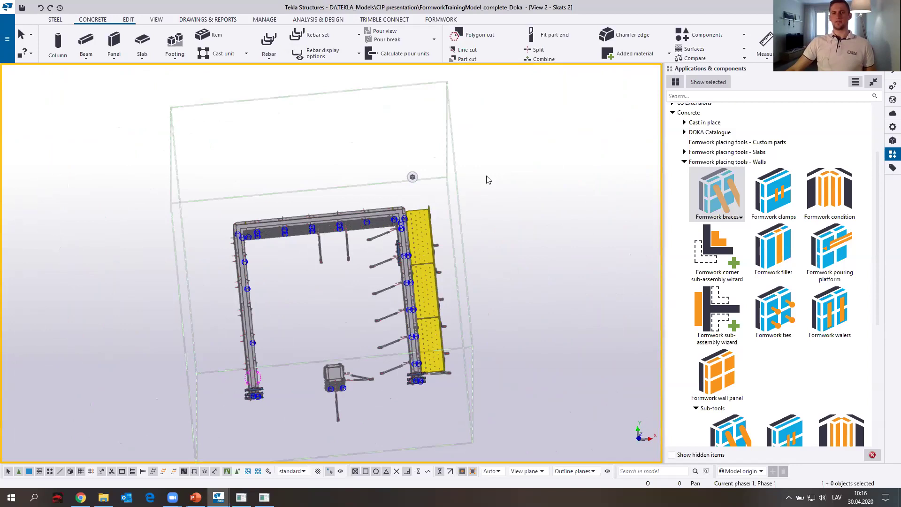
left_click(263, 20)
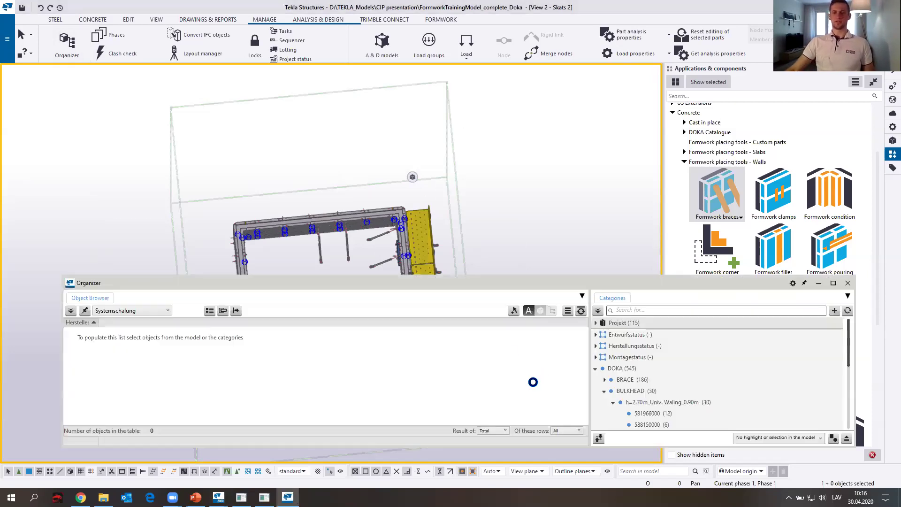
left_click(500, 391)
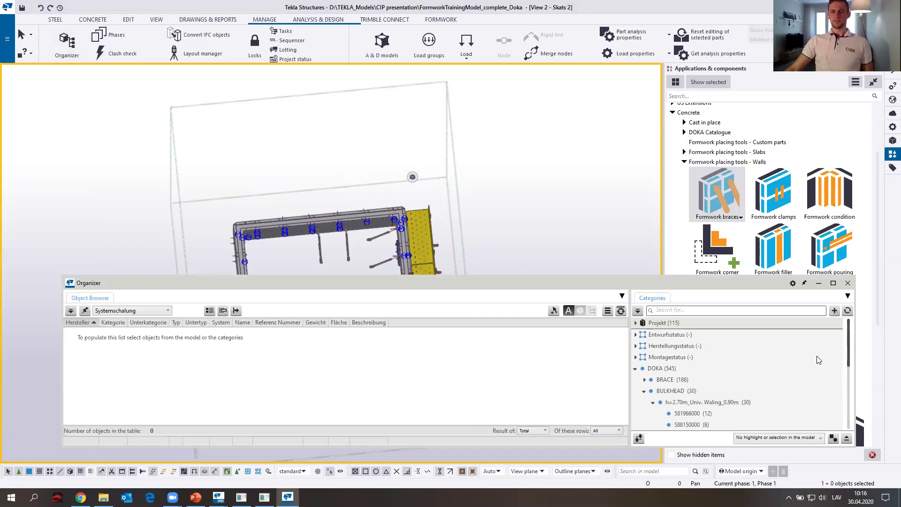
scroll(821, 345, "down", 1)
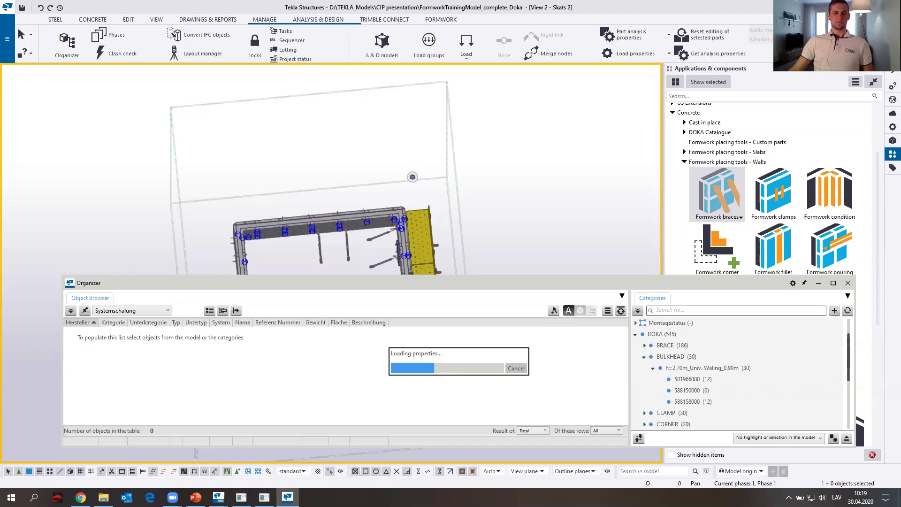
- Switch to the Trimble Connect model, enable Status Sharing, and isolate the formwork of the two wall pour units
mouse_move(196, 497)
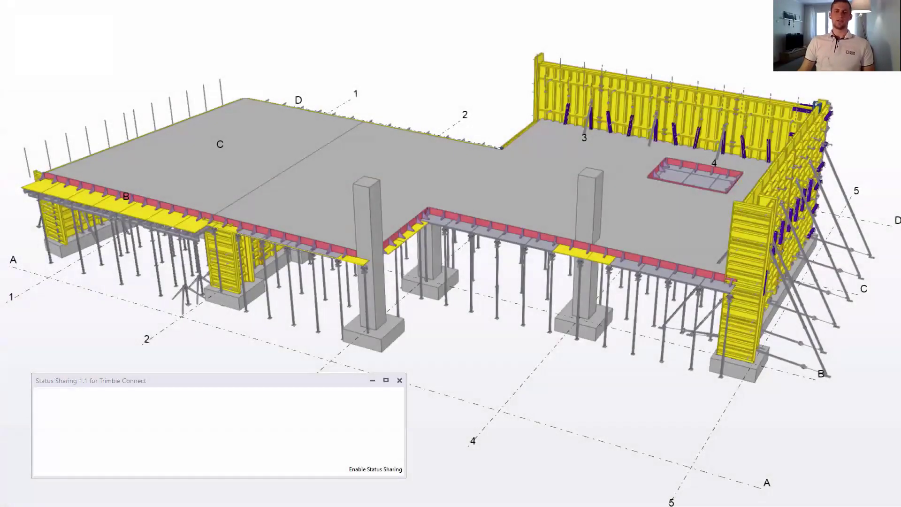
left_click(381, 470)
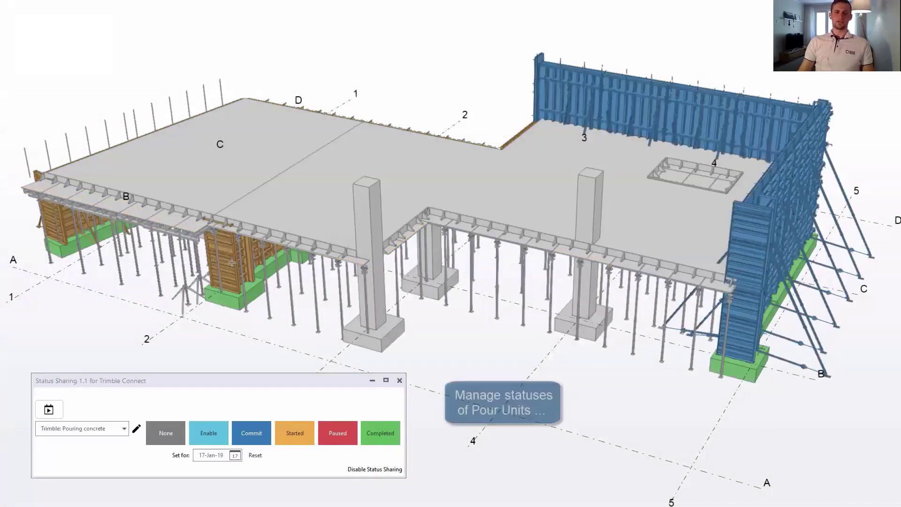
left_click(232, 262)
left_click(772, 218)
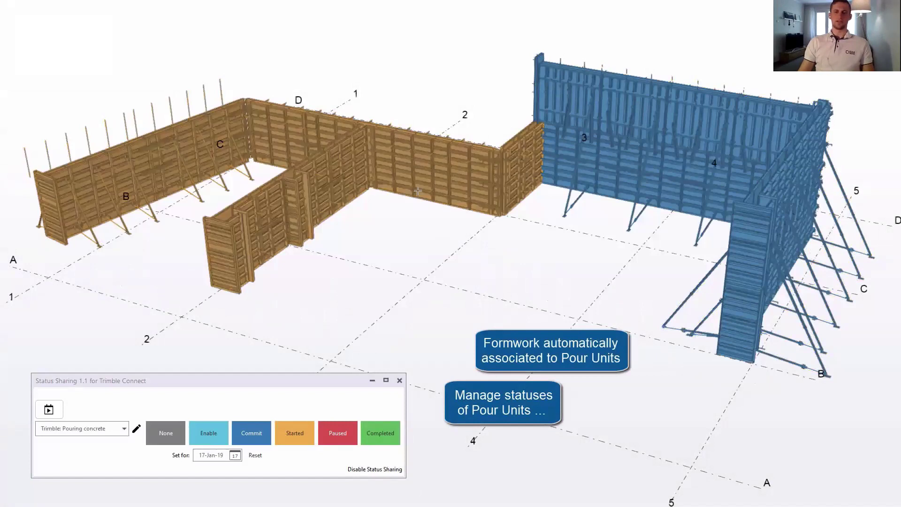
- Set the Pouring concrete status of the orange wall pour unit to Completed
left_click(419, 188)
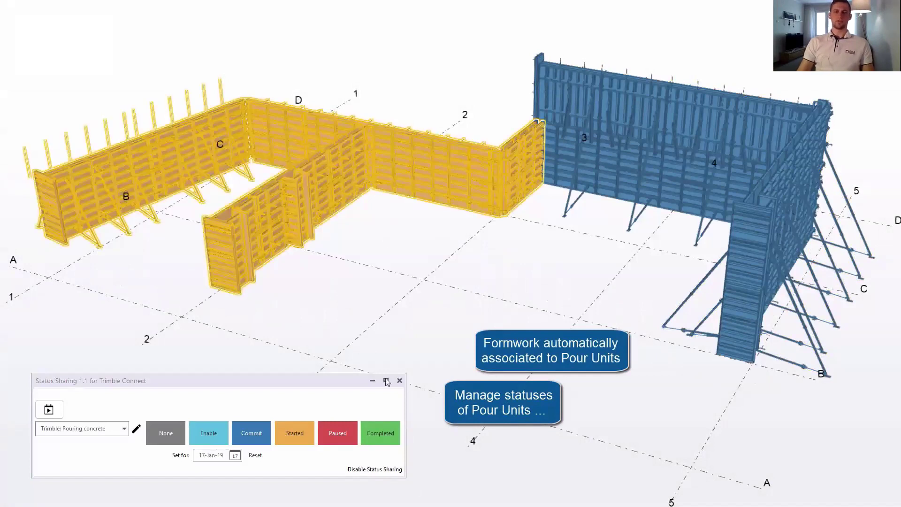
left_click(381, 436)
- Switch the status action to Trimble: Formwork site stock and set the tilted upper wall panels to Started
left_click(123, 432)
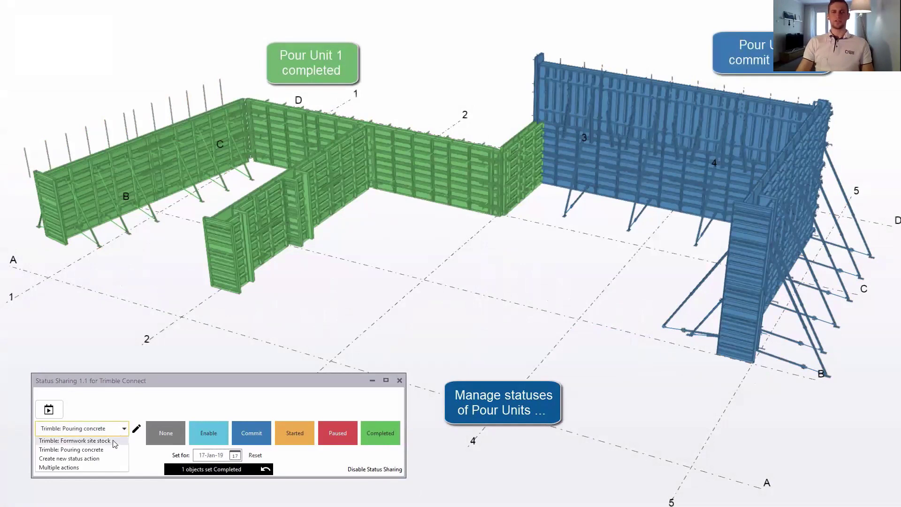
left_click(114, 441)
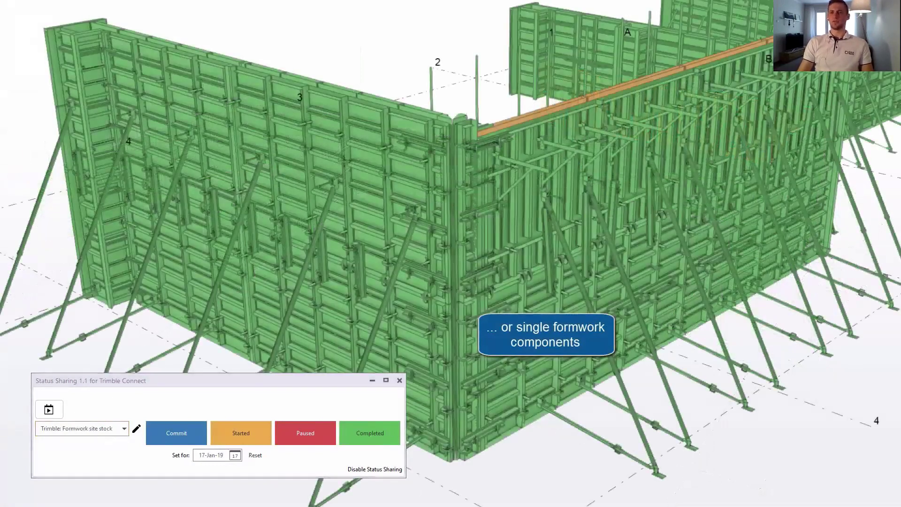
left_click(801, 105)
left_click(723, 110, "ctrl")
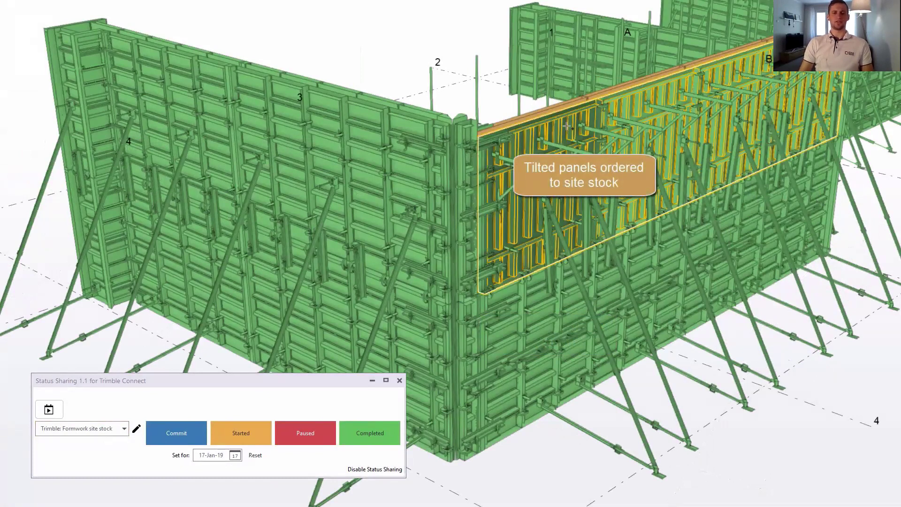
left_click(243, 434)
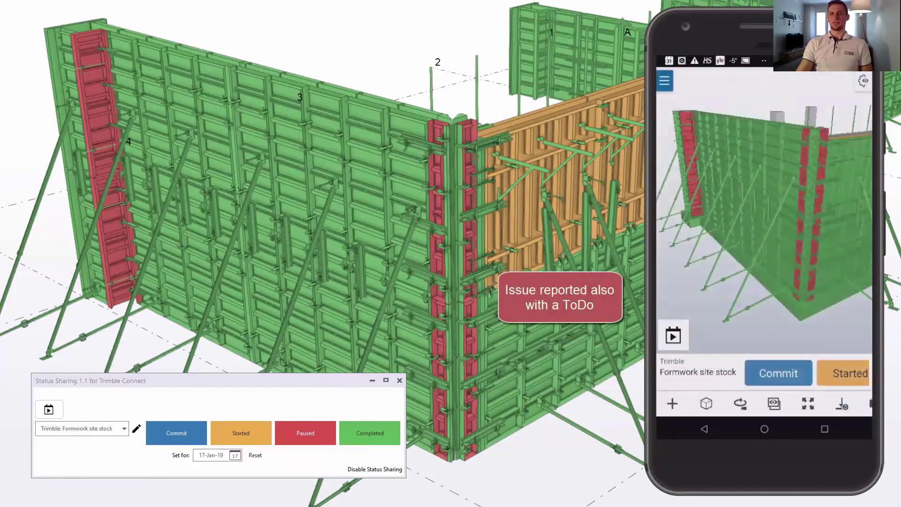
- Set the red paused panels at the wall corner and at the wall's far end to Started
left_click(438, 242, "ctrl")
left_click(440, 310, "ctrl")
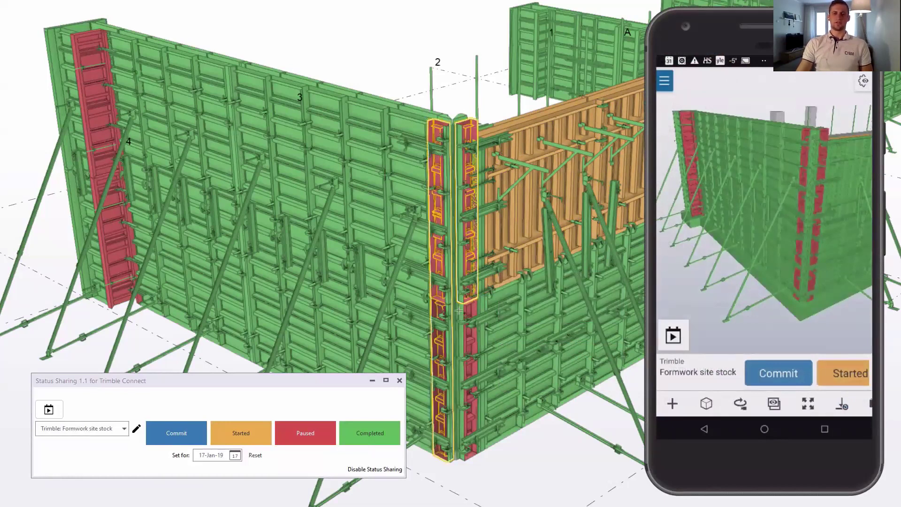
left_click(468, 308, "ctrl")
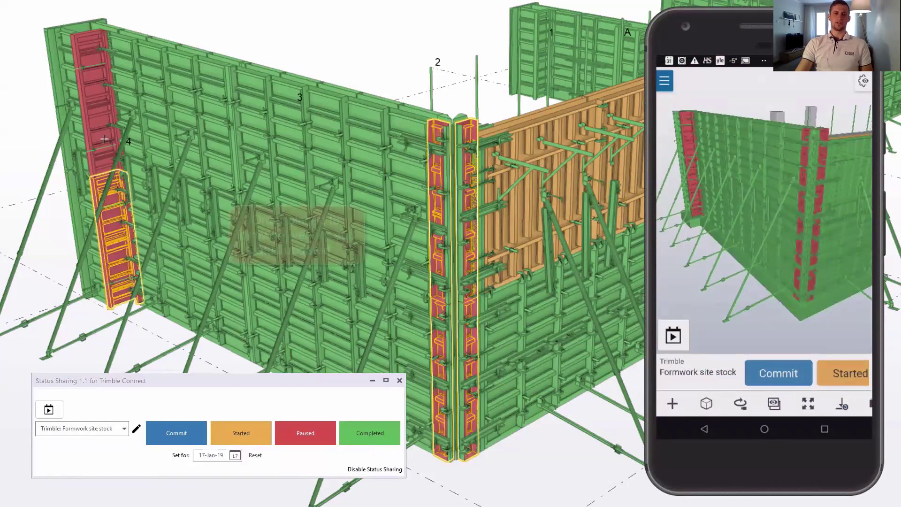
left_click(110, 220, "ctrl")
left_click(244, 435)
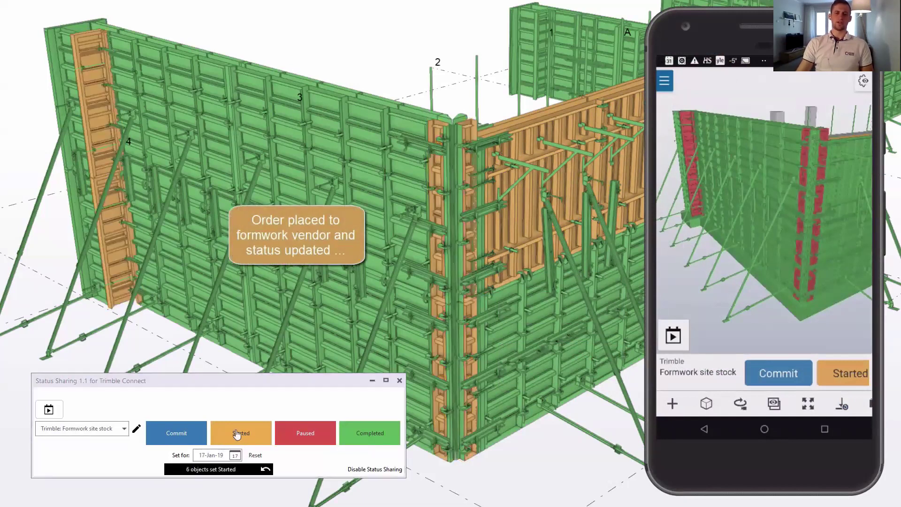